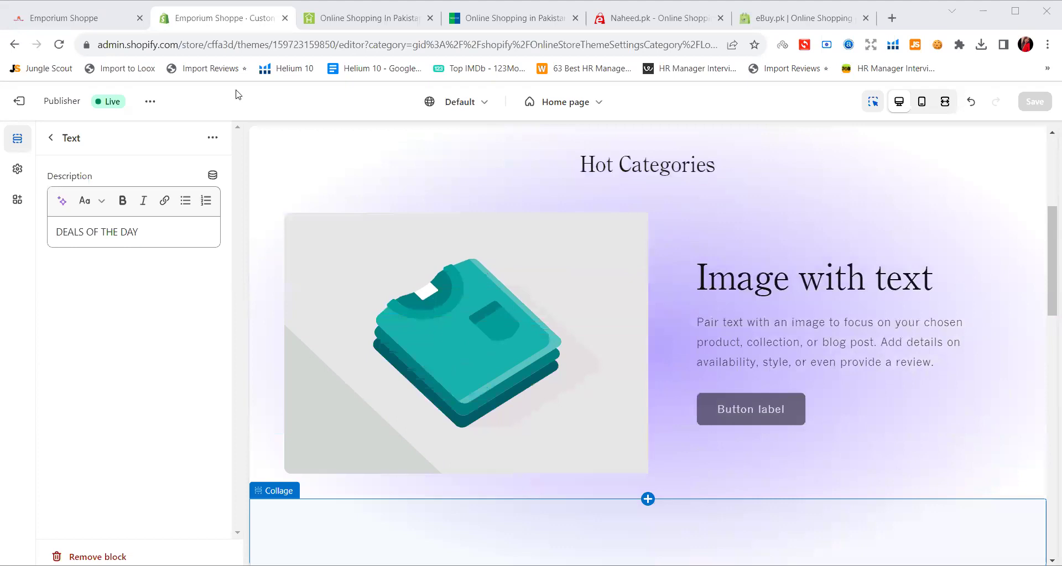
Look through the home page preview from the announcement bar and header down to the email signup section.
scroll(471, 279, "down", 6)
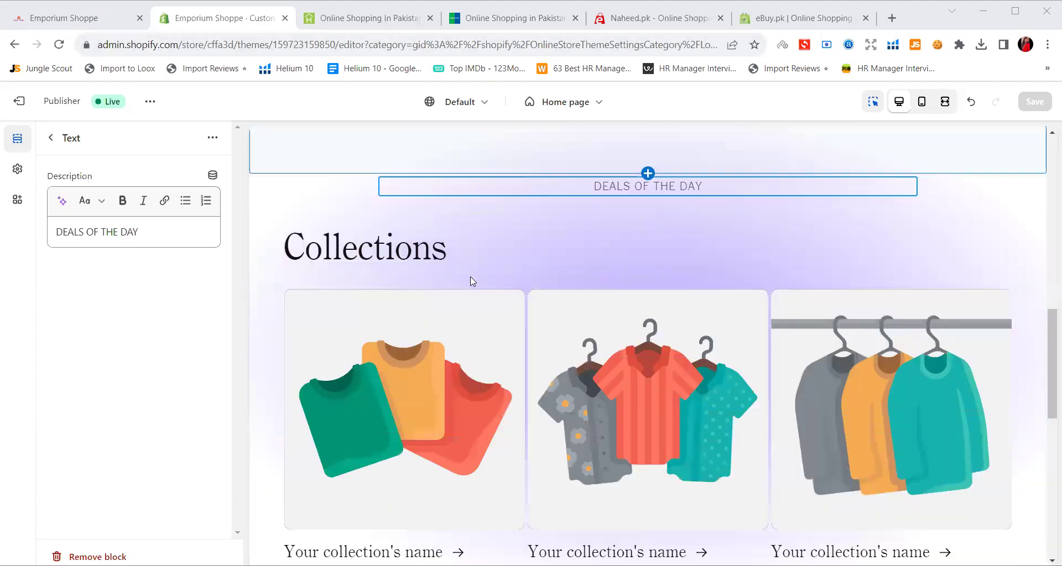
scroll(470, 284, "up", 15)
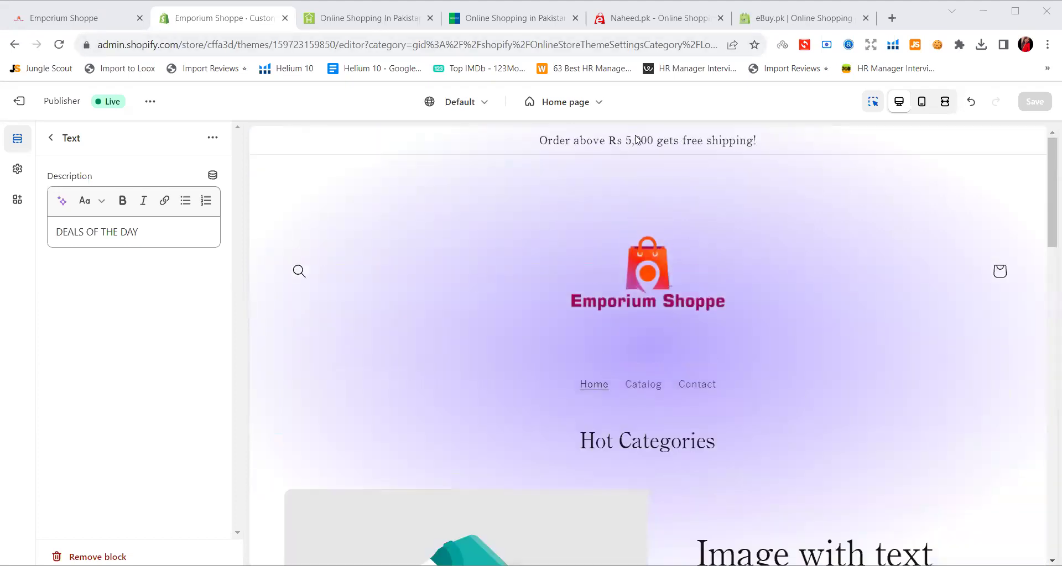
left_click(587, 147)
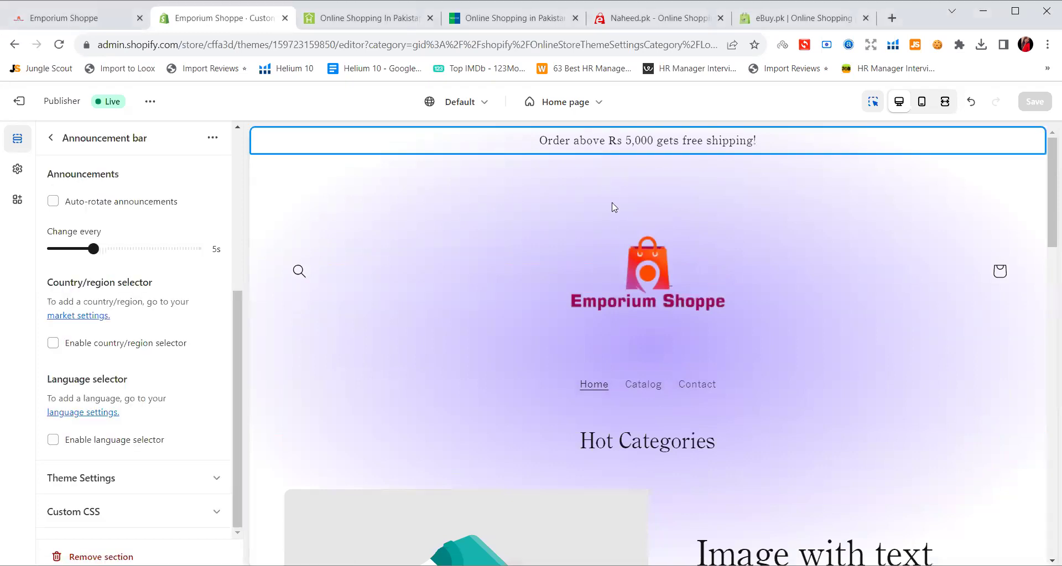
scroll(612, 208, "down", 2)
left_click(663, 167)
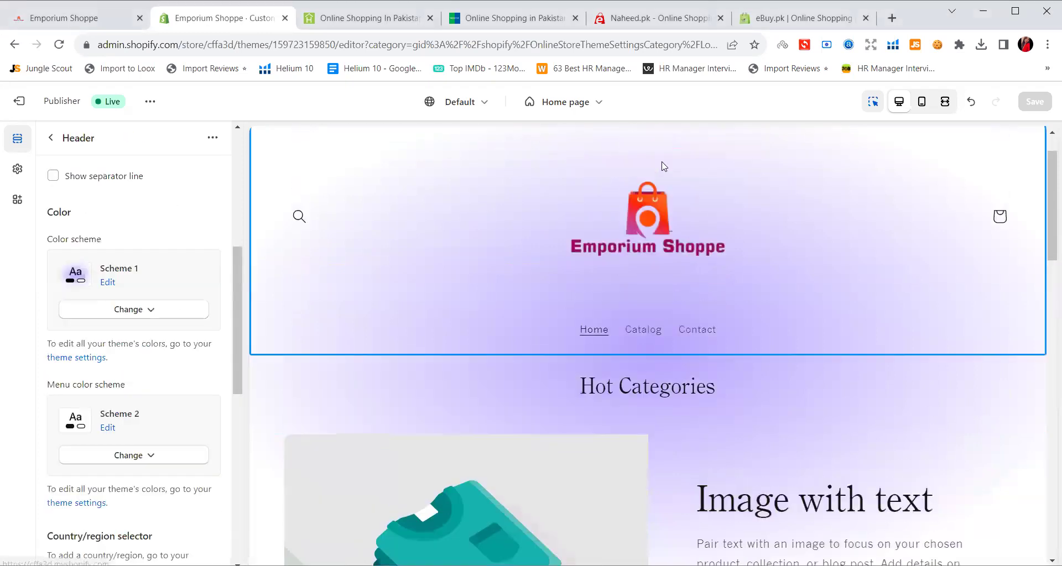
scroll(616, 260, "down", 6)
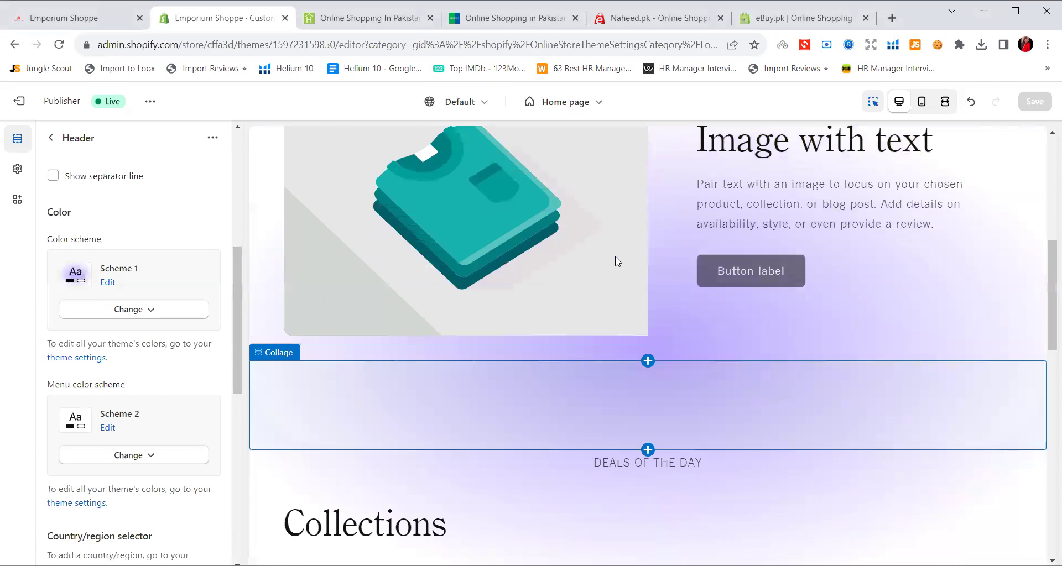
scroll(489, 228, "down", 2)
scroll(489, 230, "down", 5)
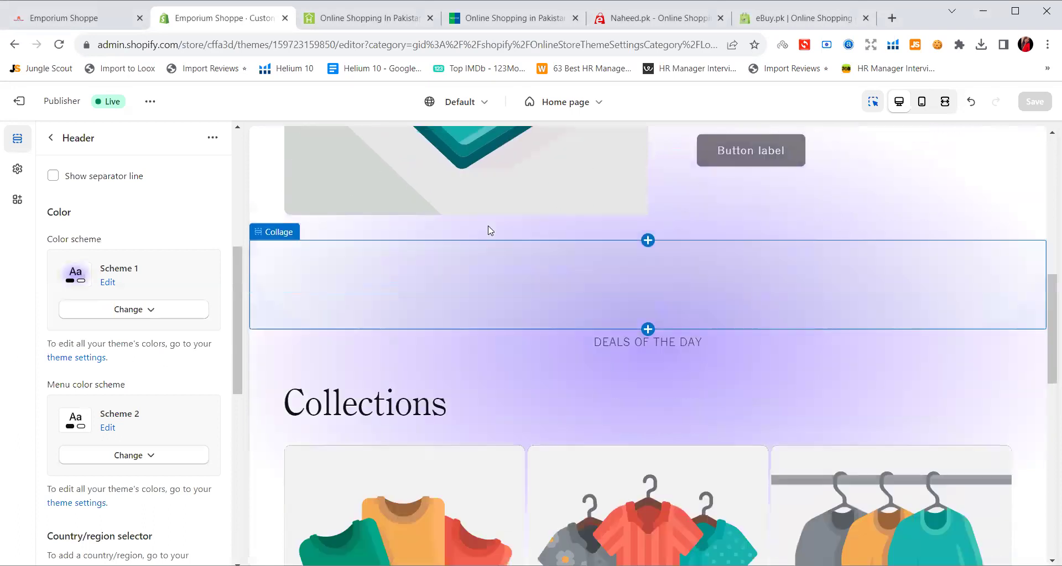
scroll(487, 223, "down", 7)
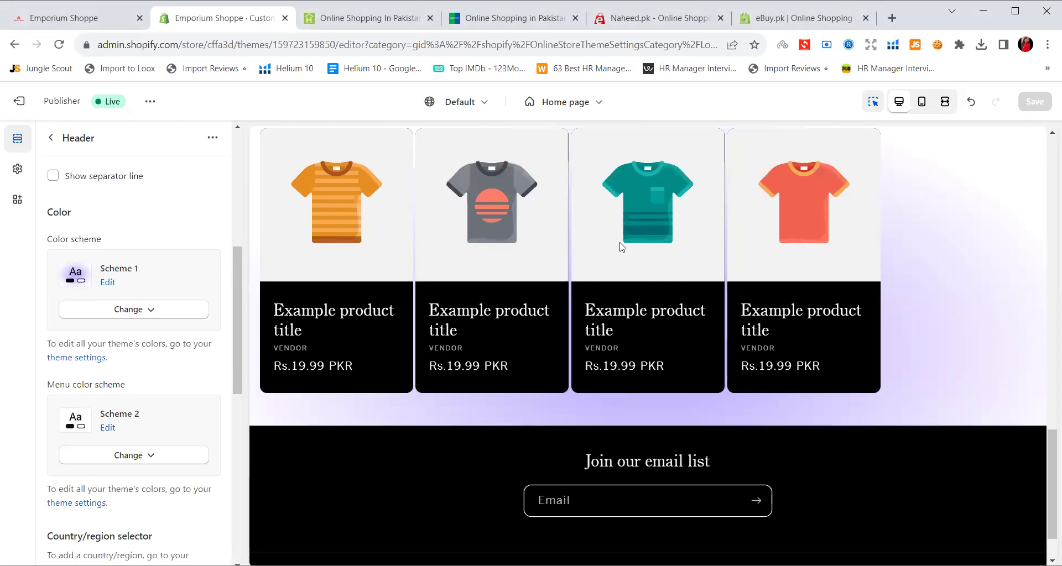
scroll(622, 239, "up", 15)
scroll(622, 236, "down", 5)
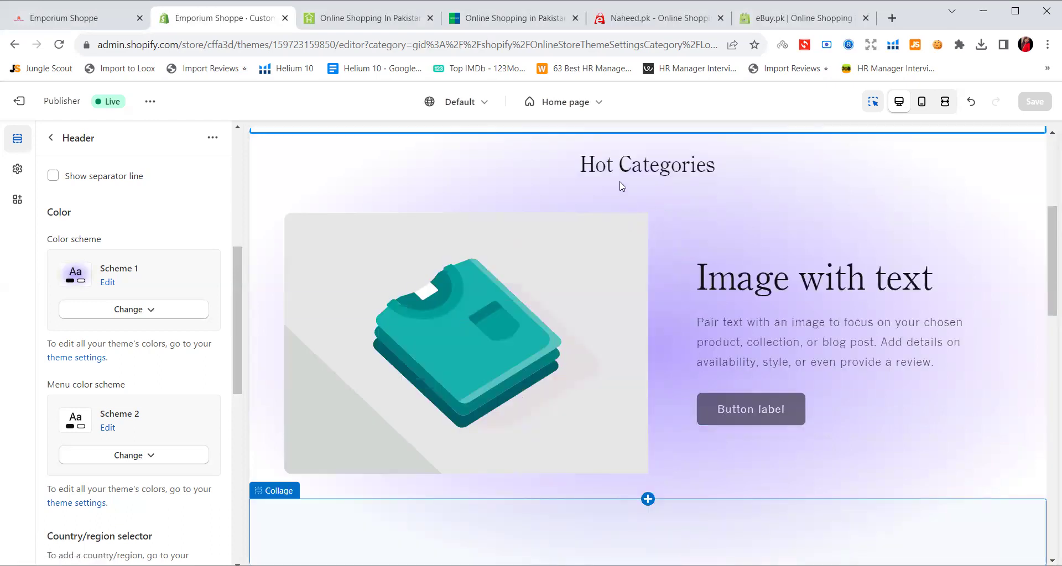
scroll(631, 247, "up", 5)
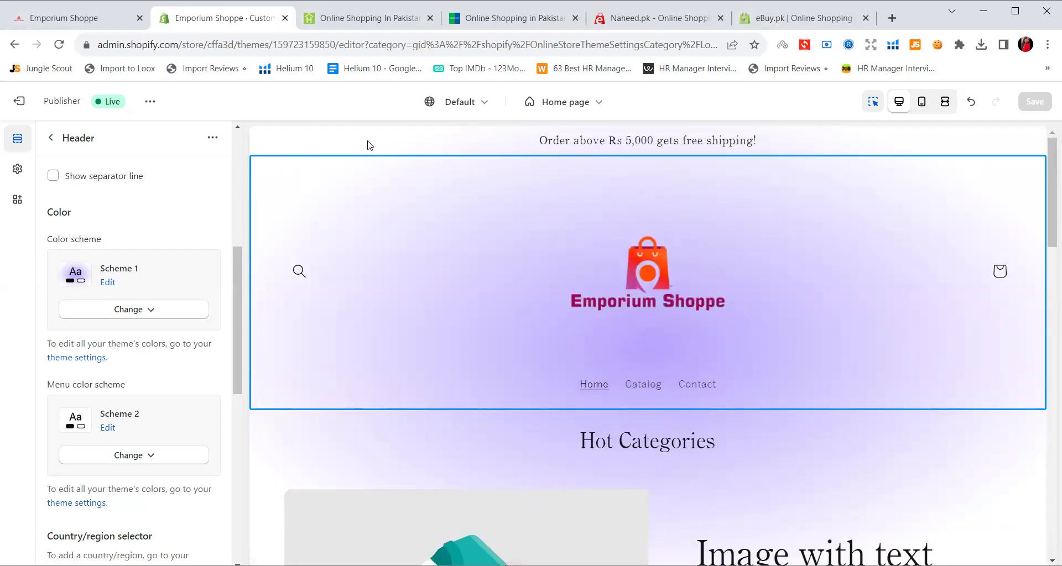
Inspect the announcement bar, header, Hot Categories heading and Image with text section, and the page layout around them.
left_click(532, 146)
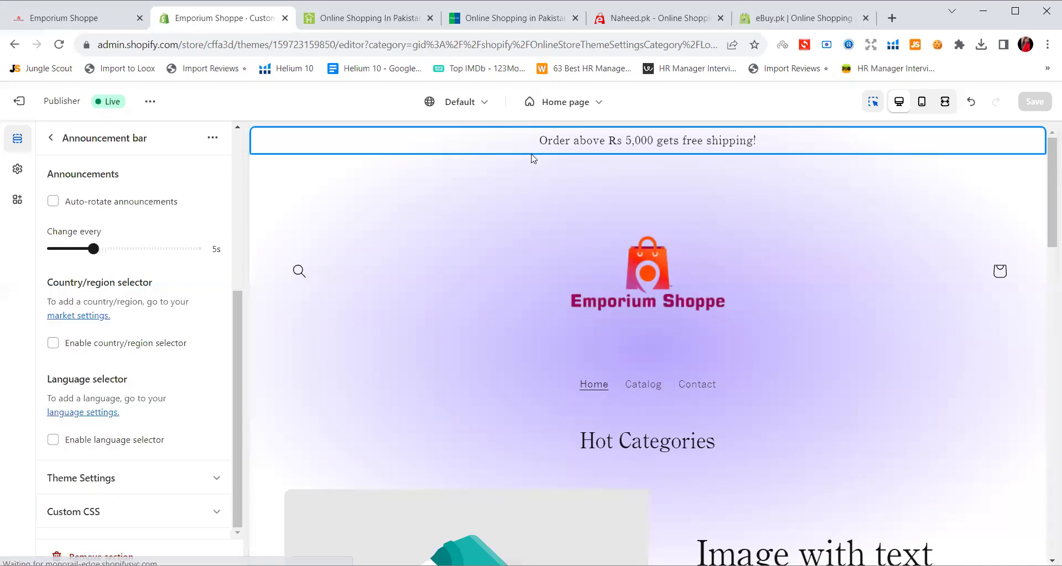
left_click(474, 247)
scroll(491, 310, "down", 2)
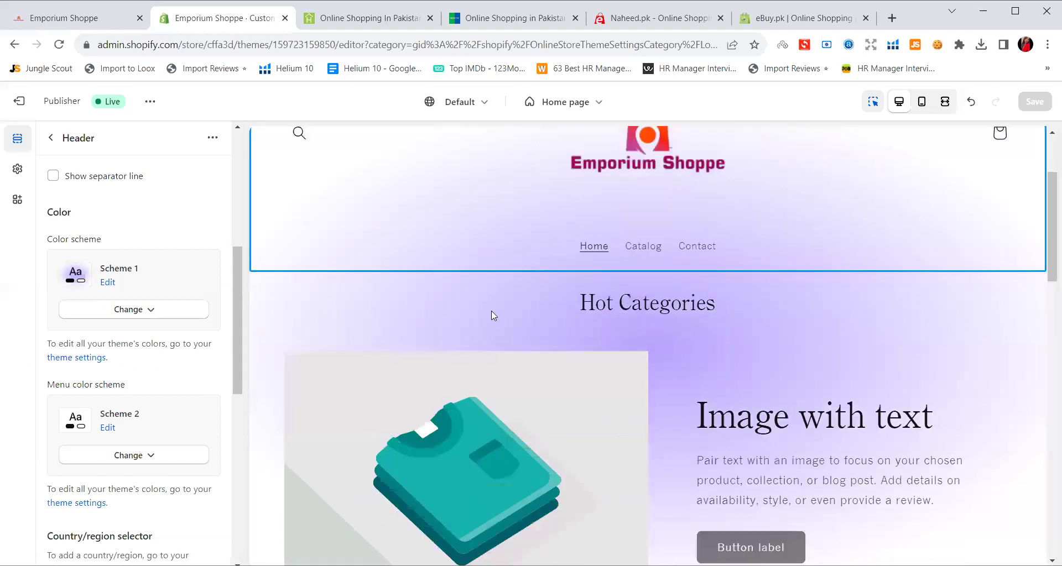
left_click(492, 312)
scroll(501, 326, "down", 3)
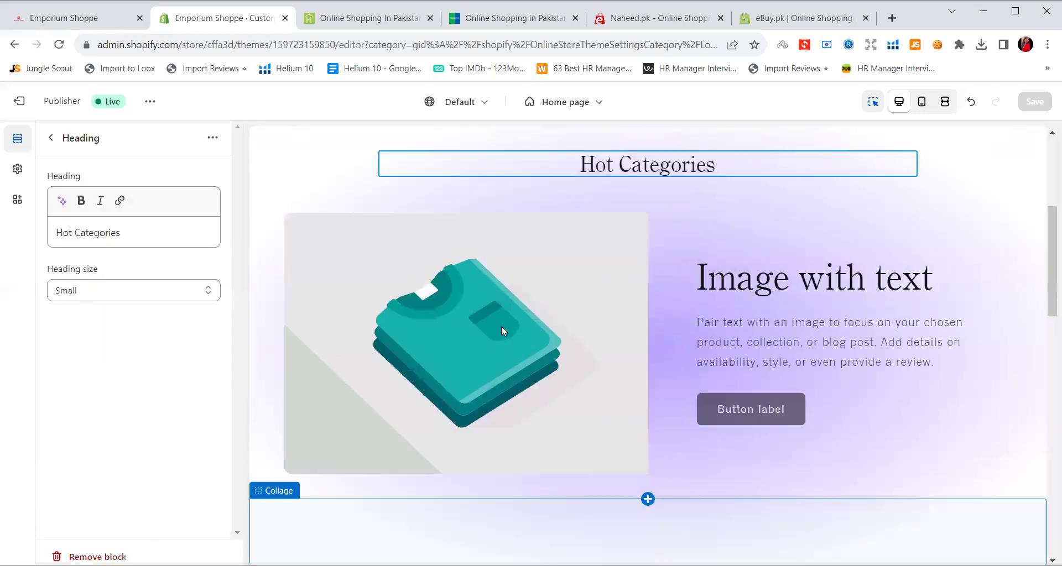
left_click(868, 368)
left_click(657, 320)
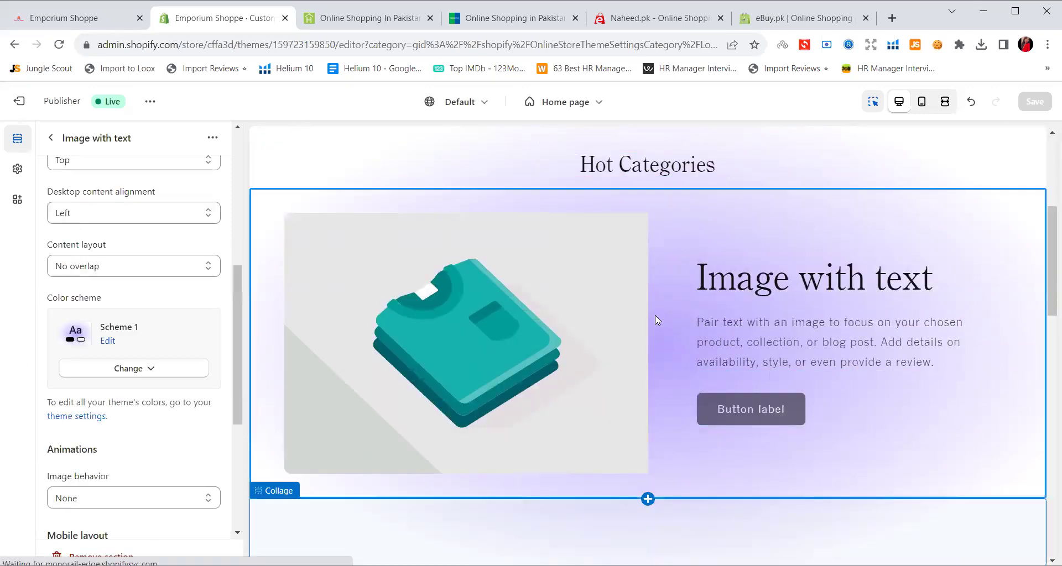
scroll(654, 320, "down", 6)
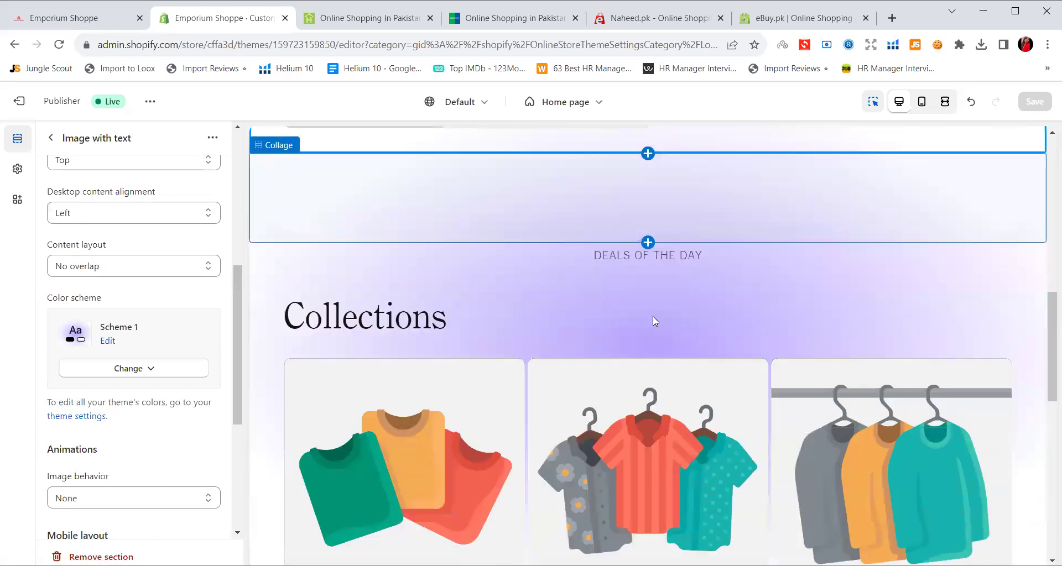
scroll(653, 319, "up", 10)
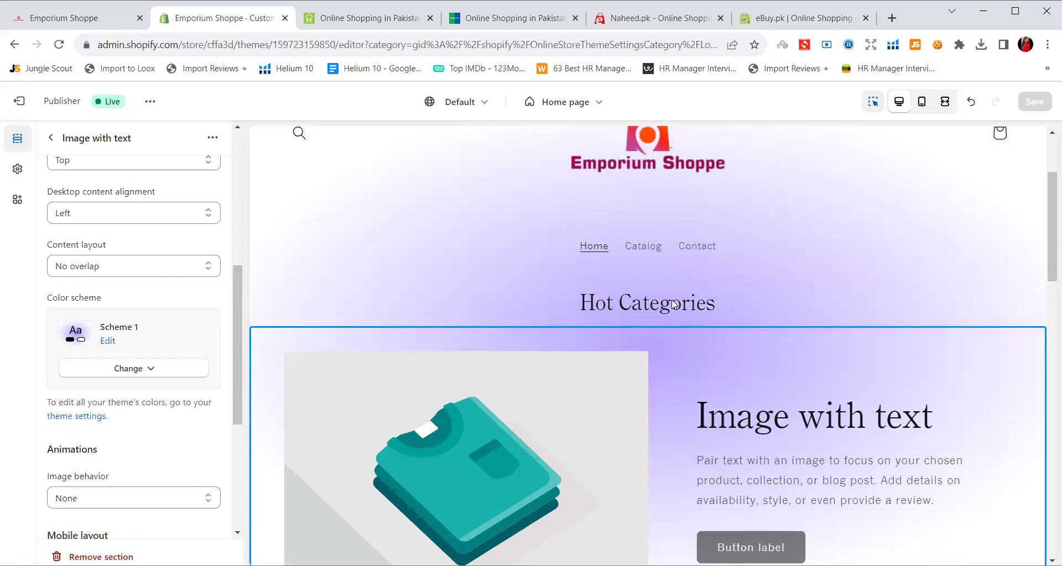
scroll(650, 309, "down", 1)
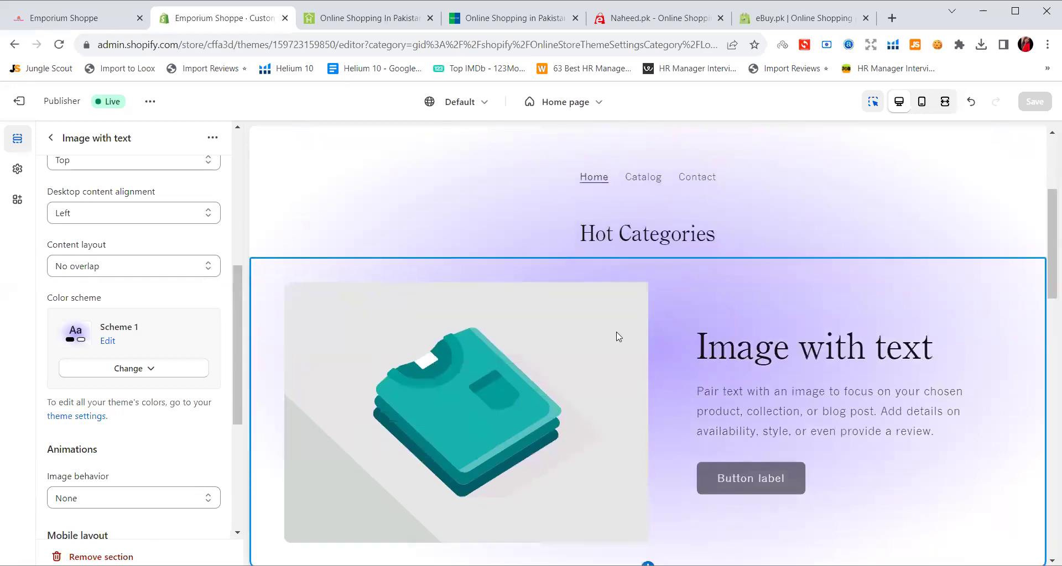
scroll(688, 486, "down", 2)
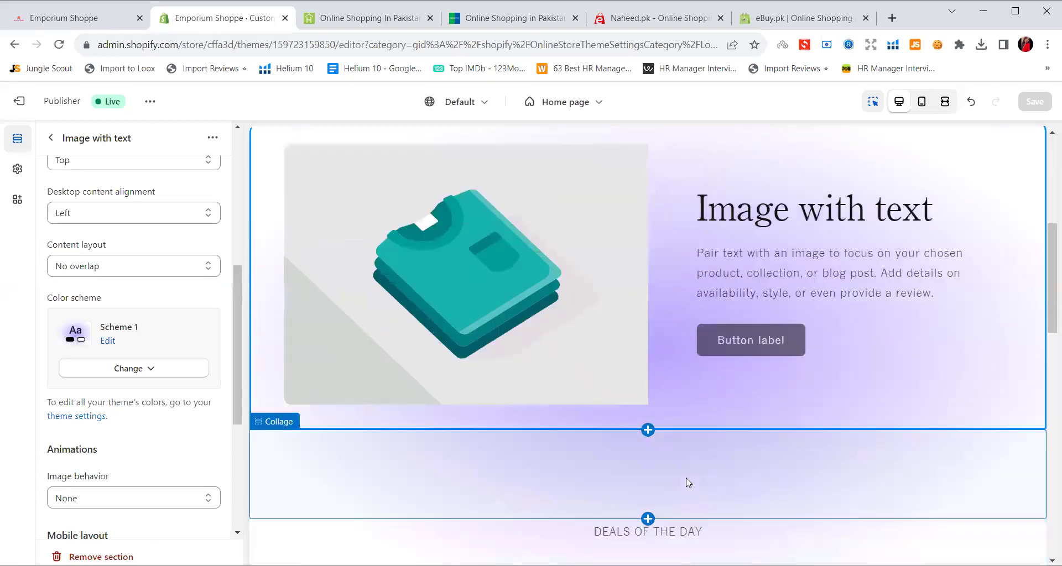
scroll(683, 469, "up", 2)
scroll(518, 421, "down", 2)
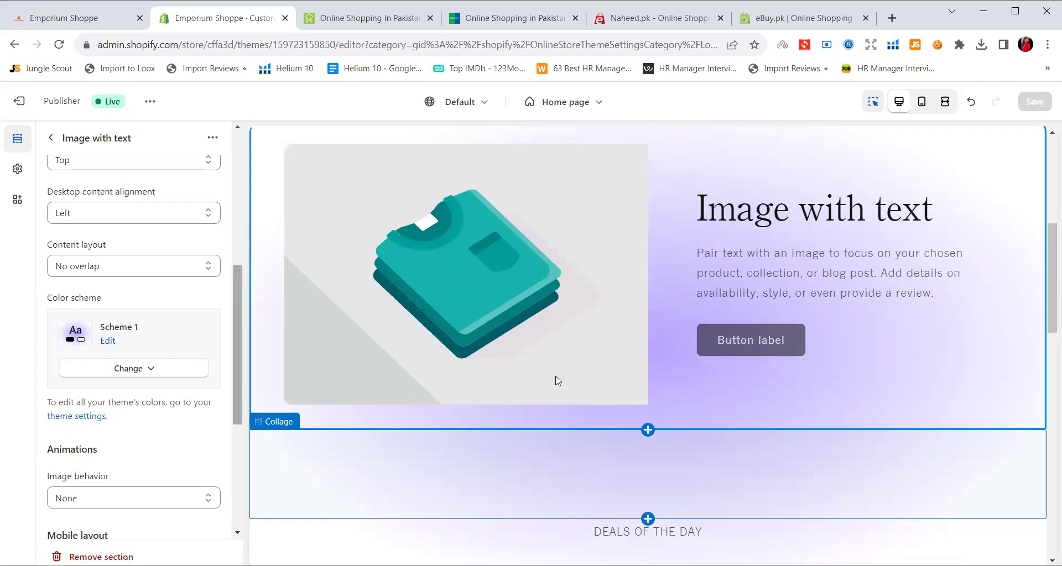
scroll(557, 366, "up", 5)
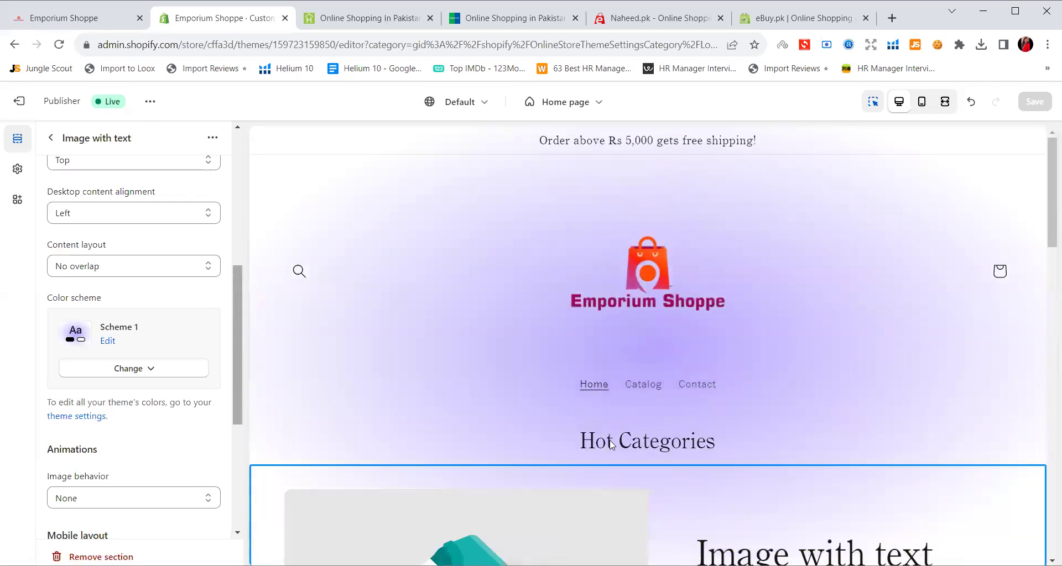
Select the Hot Categories heading block and reload the theme editor.
left_click(613, 443)
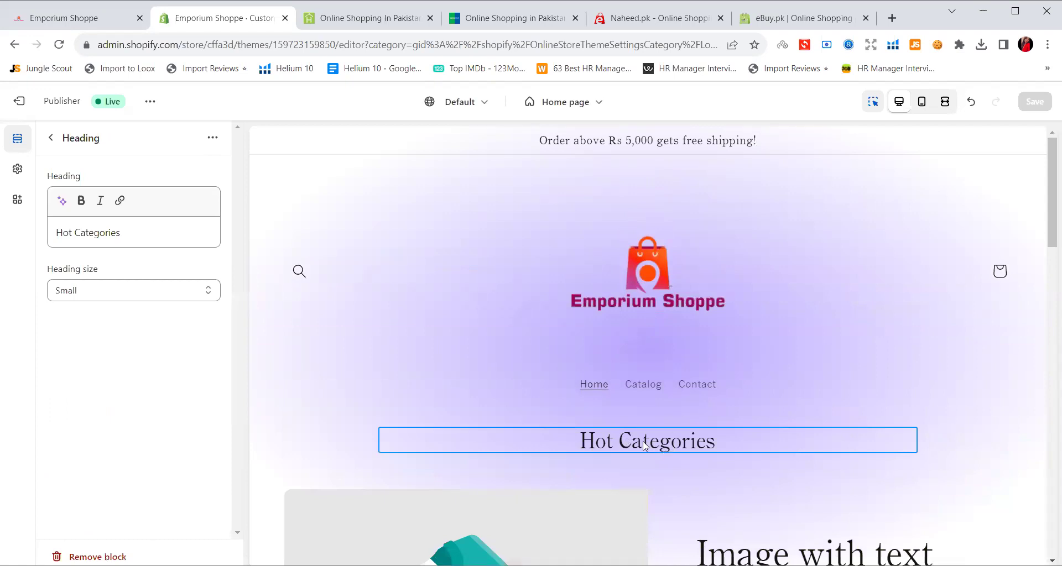
scroll(643, 442, "down", 1)
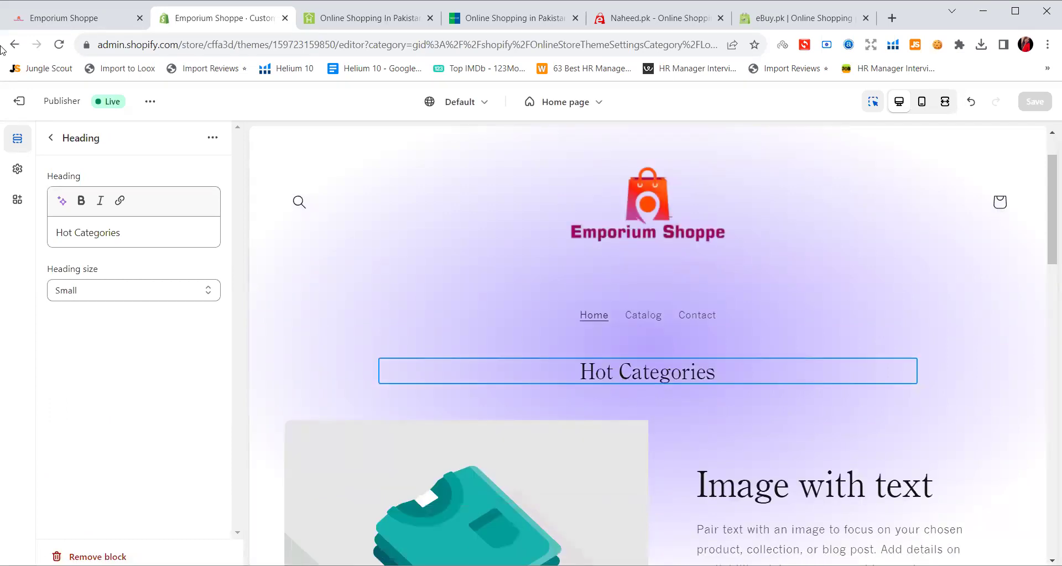
left_click(59, 44)
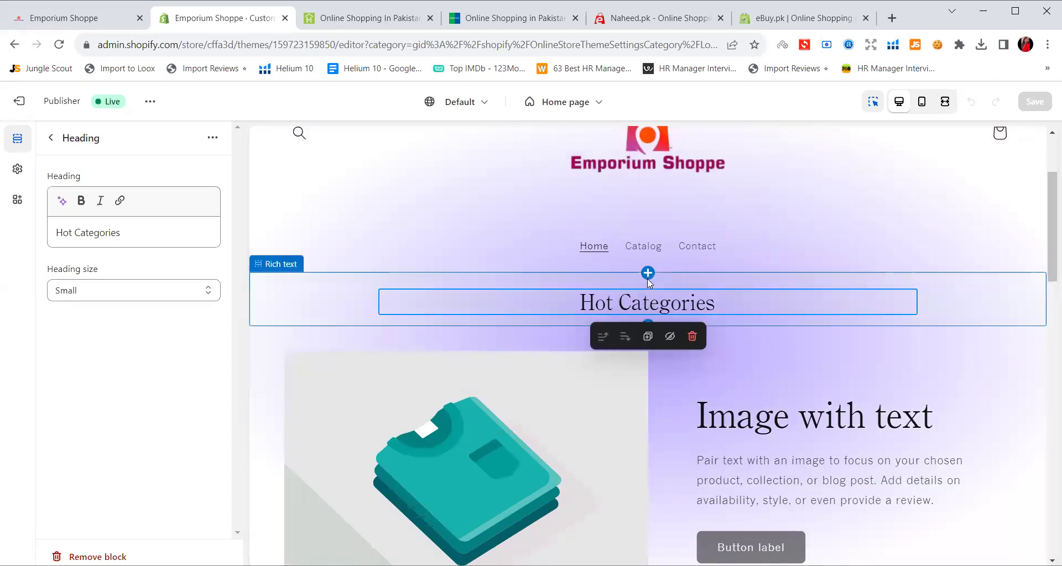
Add a Collection list section directly below the Hot Categories heading and save the theme.
mouse_move(648, 283)
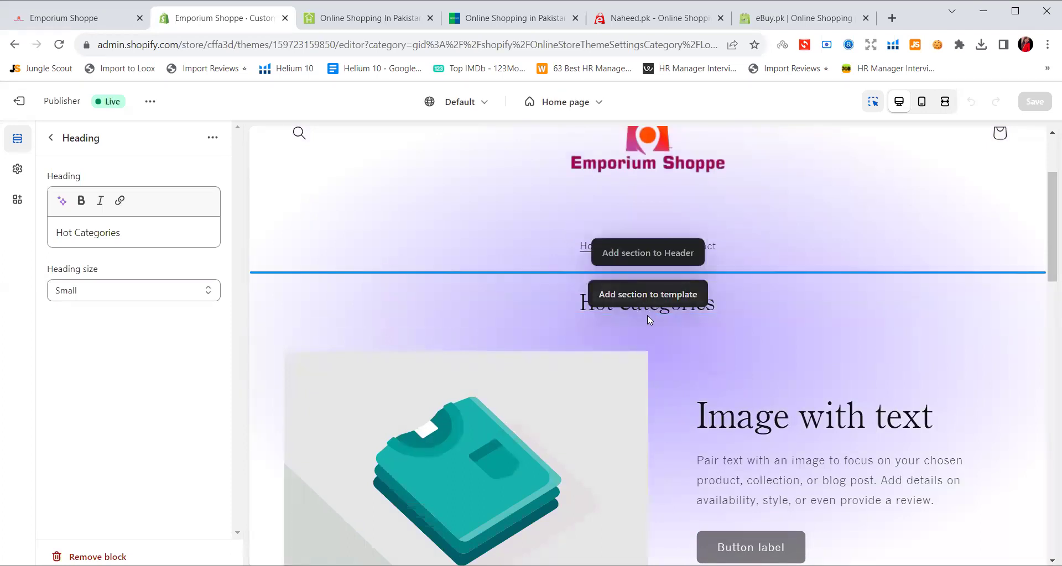
mouse_move(649, 327)
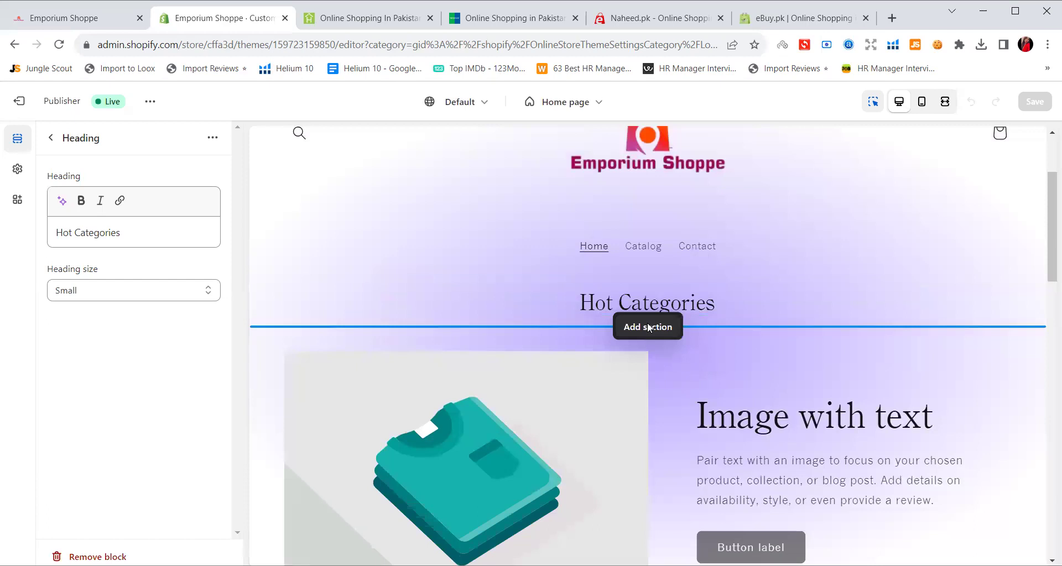
left_click(649, 328)
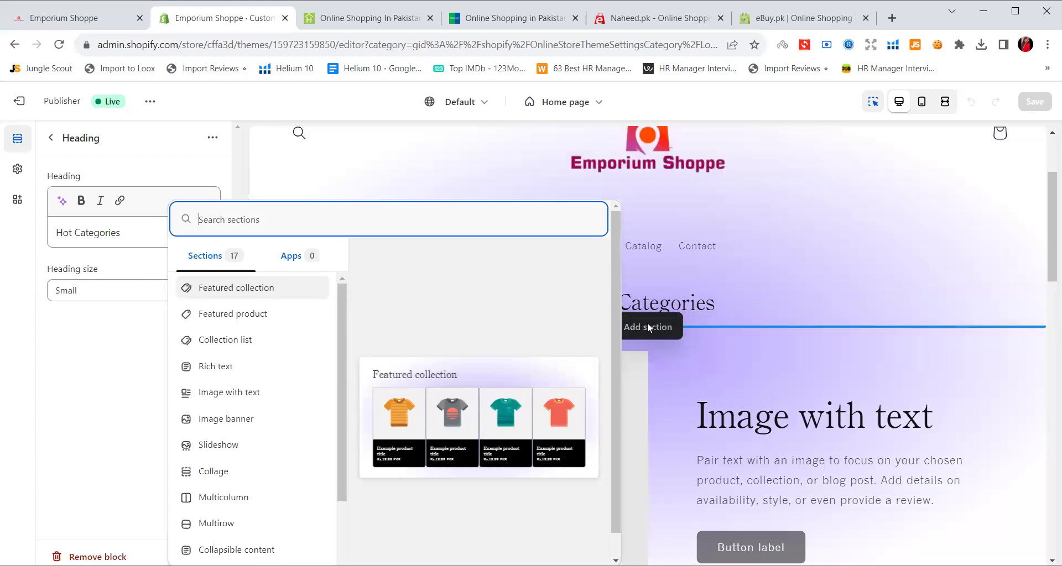
left_click(649, 327)
left_click(647, 330)
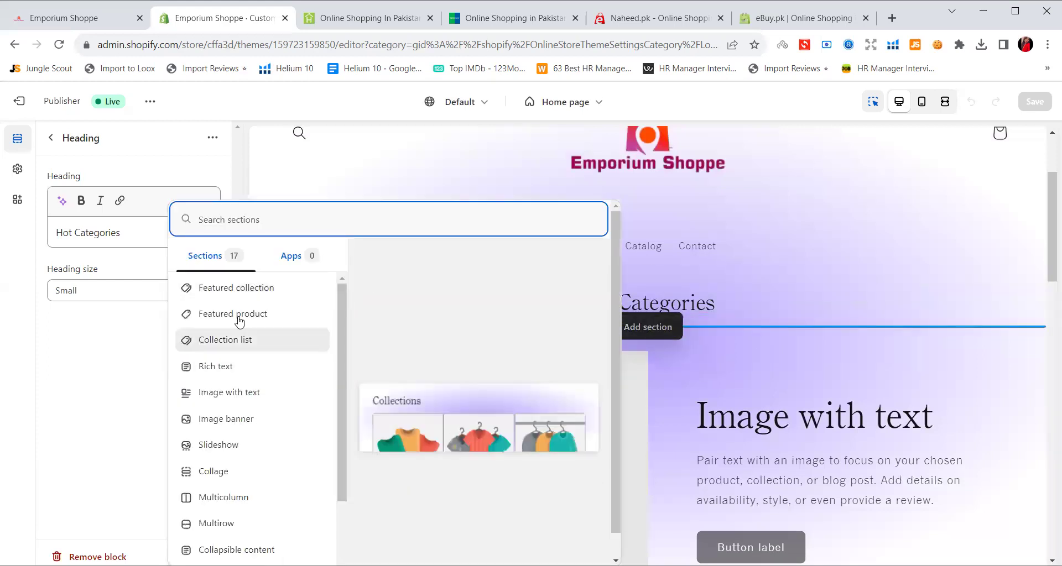
scroll(237, 326, "down", 2)
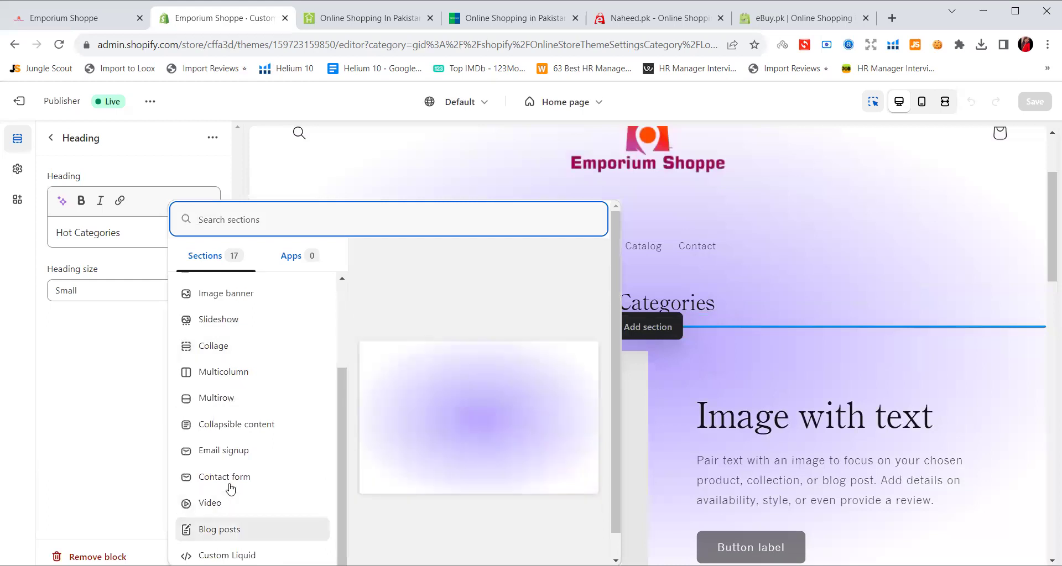
key("Up")
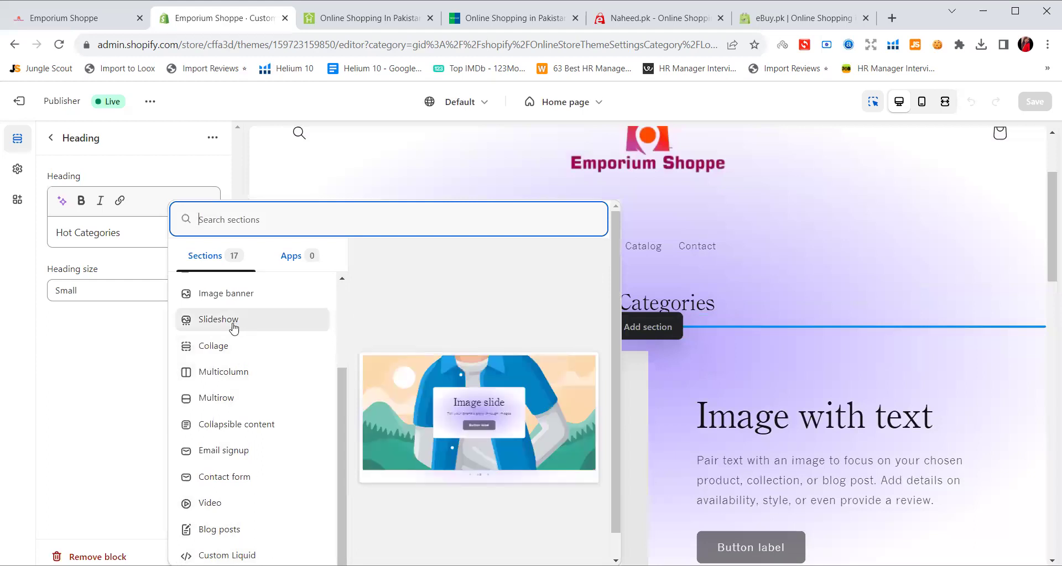
scroll(233, 329, "up", 1)
scroll(233, 329, "up", 2)
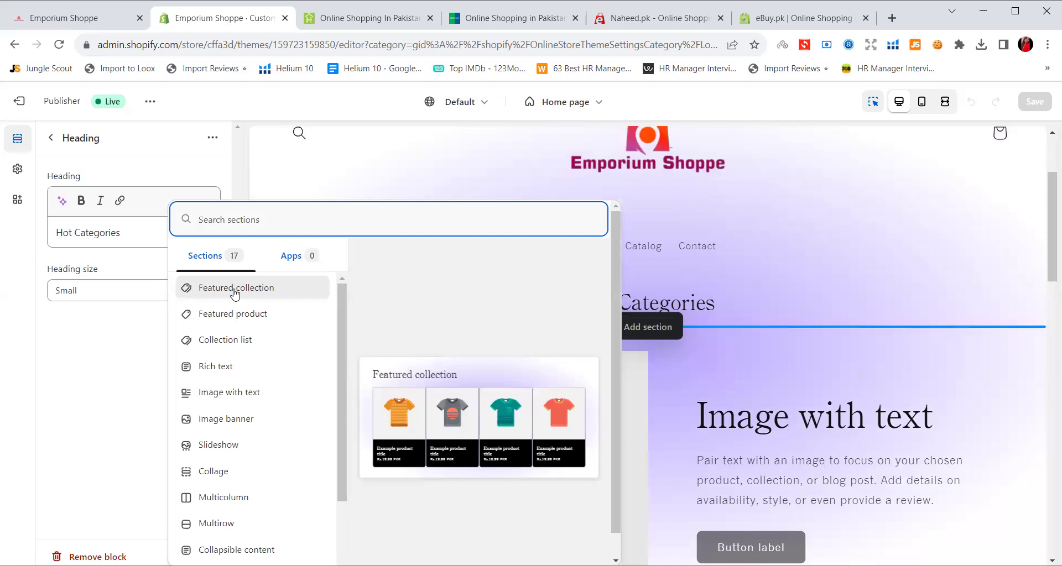
left_click(239, 343)
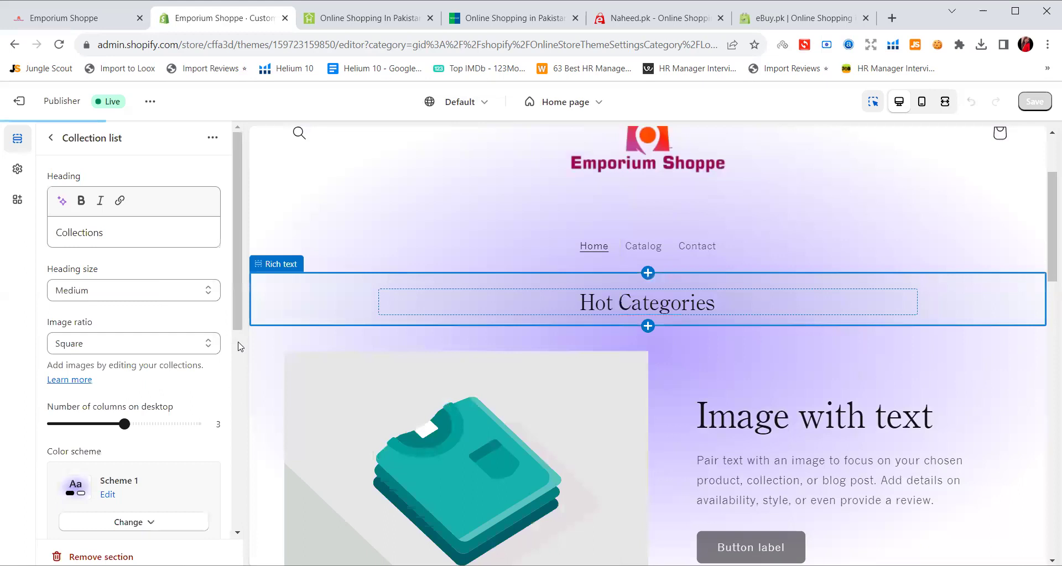
scroll(751, 313, "up", 5)
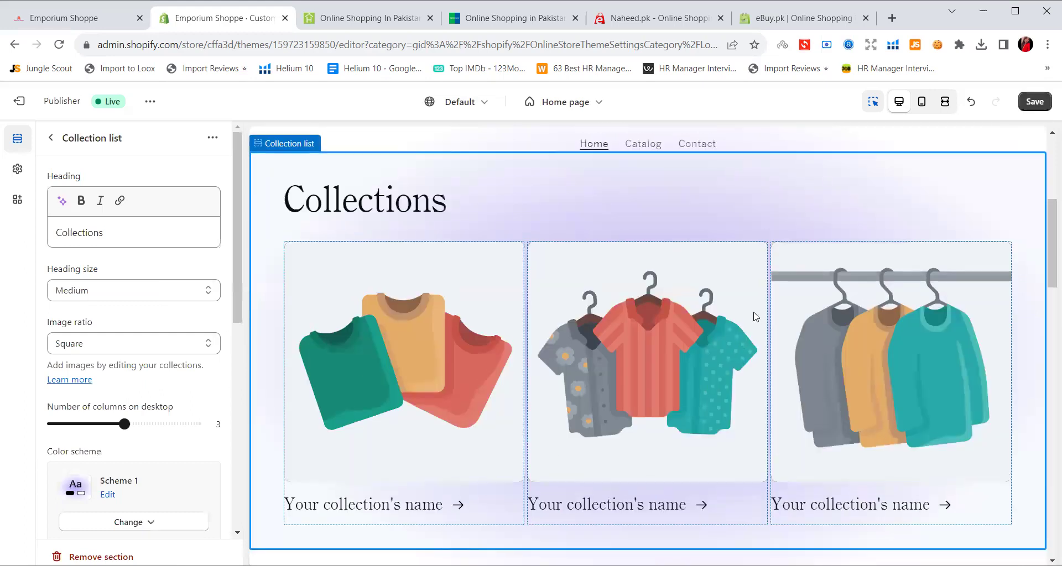
left_click(1034, 105)
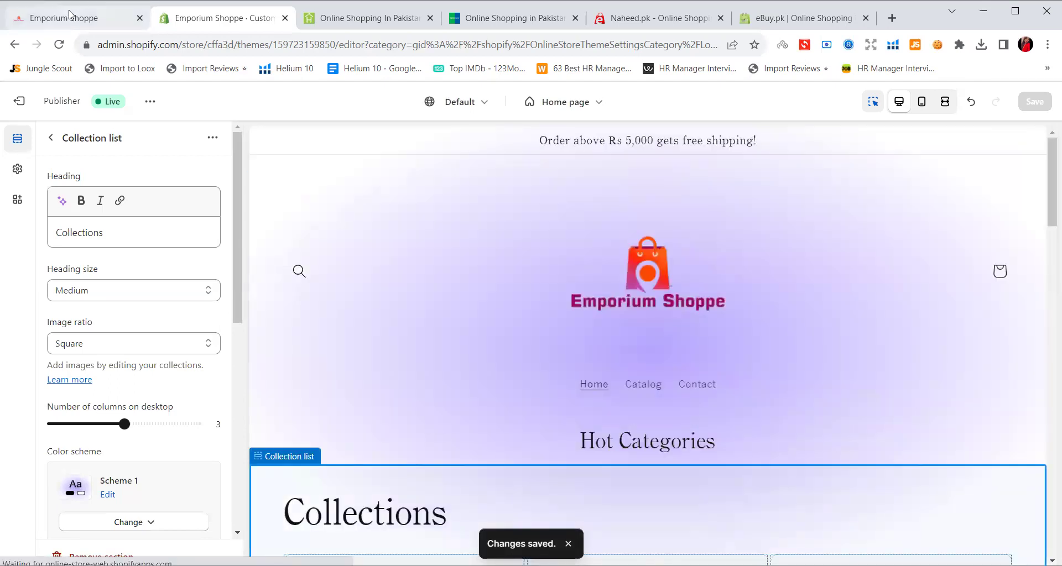
Reload the live Emporium Shoppe storefront and check the Collections section under Hot Categories.
left_click(70, 15)
left_click(60, 44)
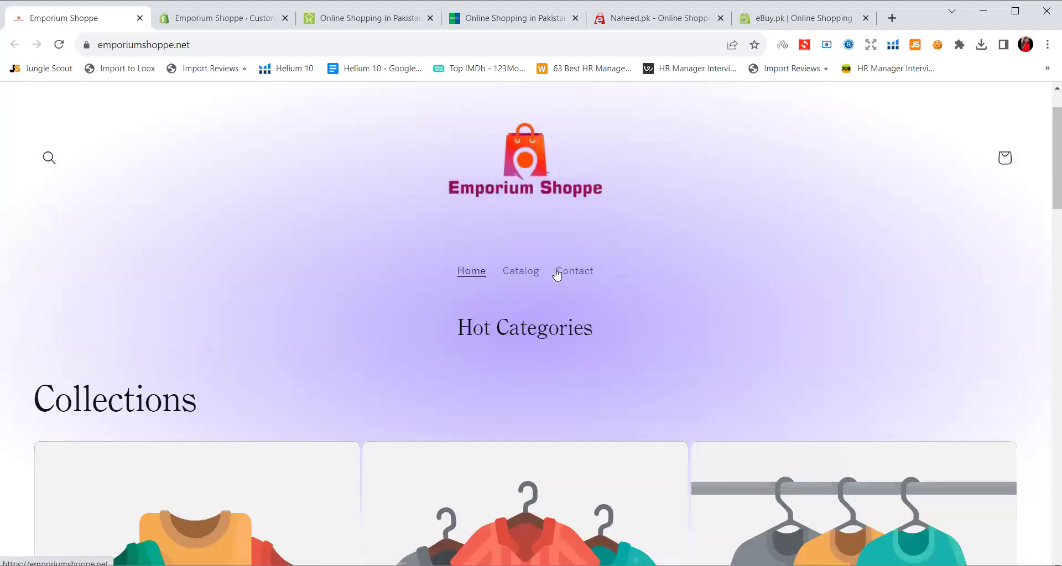
scroll(478, 261, "down", 1)
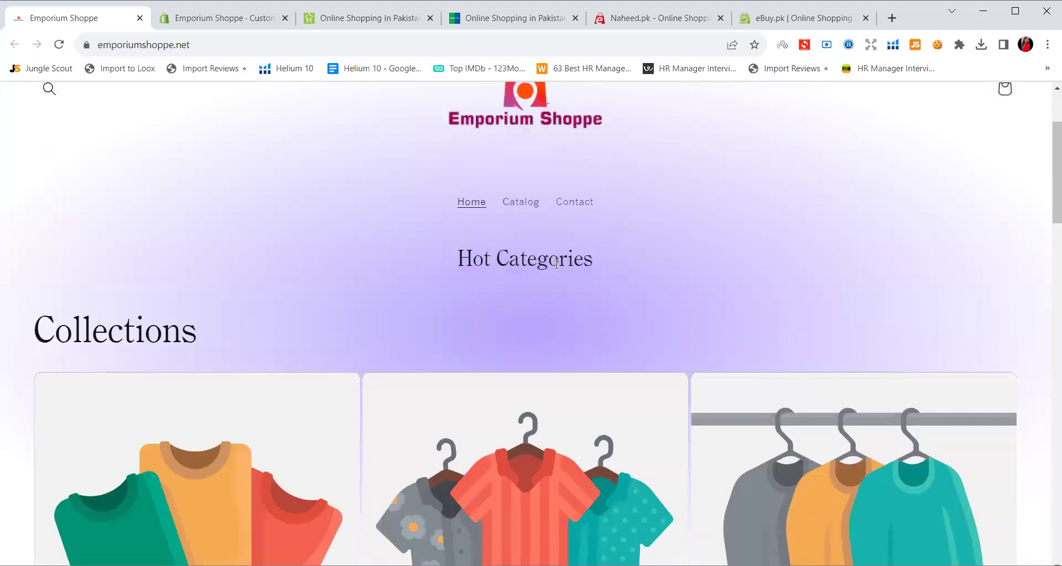
scroll(556, 263, "down", 1)
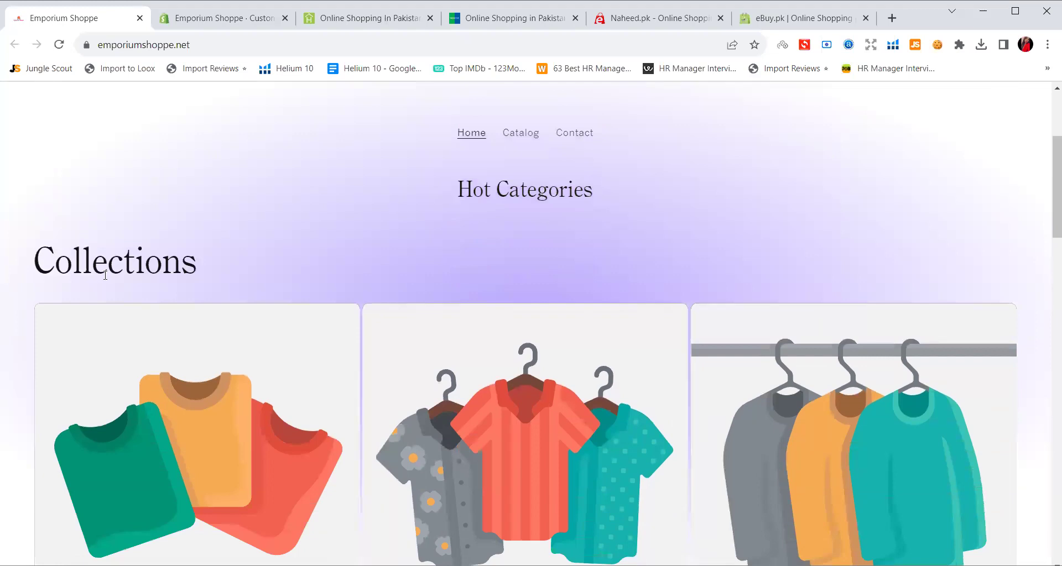
Examine the live home page's sections from Collections and Image with text down to Deals of the Day and the product listing.
scroll(105, 275, "down", 6)
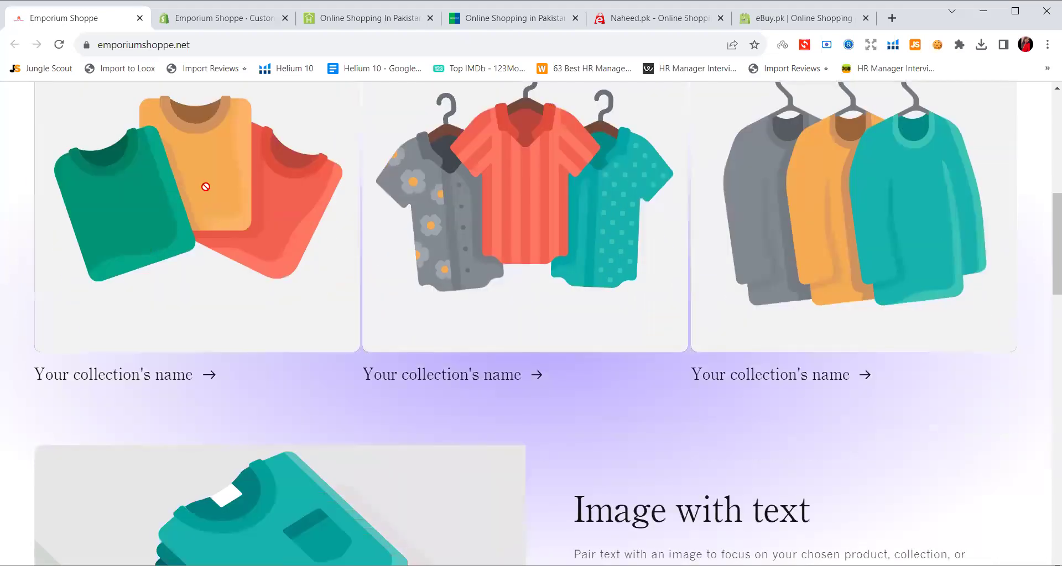
scroll(215, 269, "down", 2)
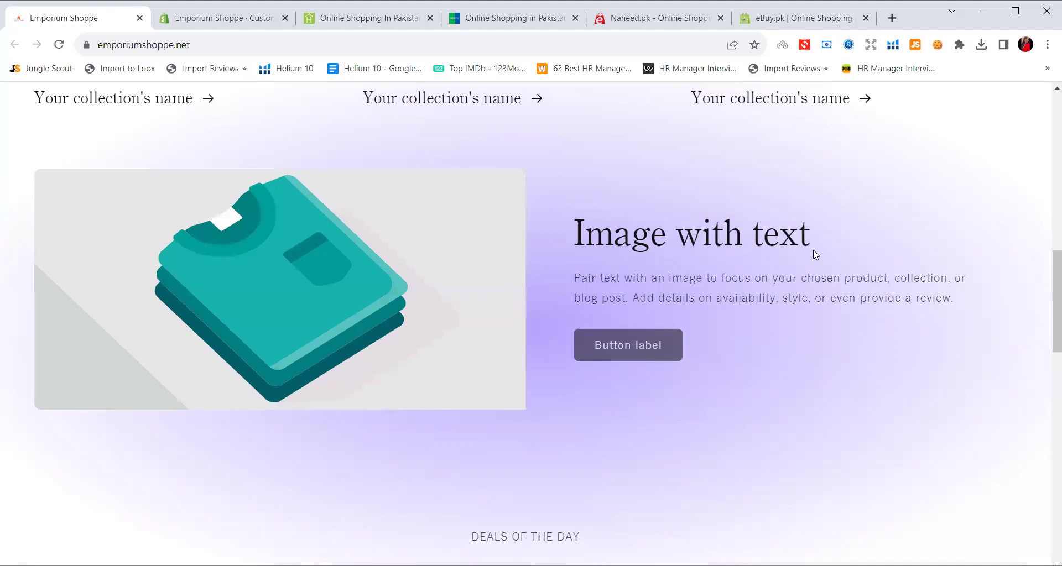
scroll(577, 234, "down", 5)
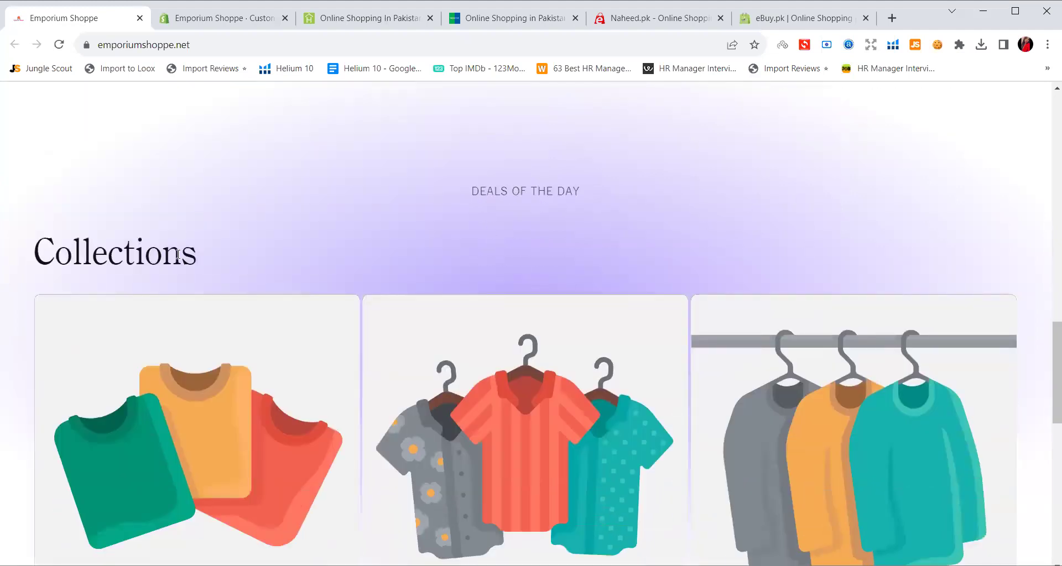
scroll(145, 277, "down", 1)
scroll(142, 277, "down", 8)
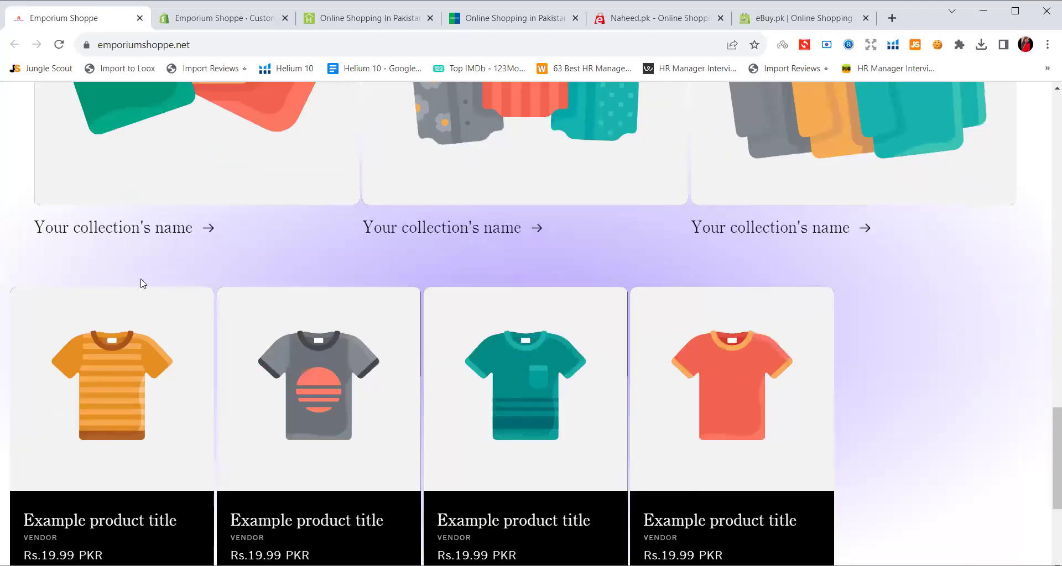
scroll(140, 278, "up", 8)
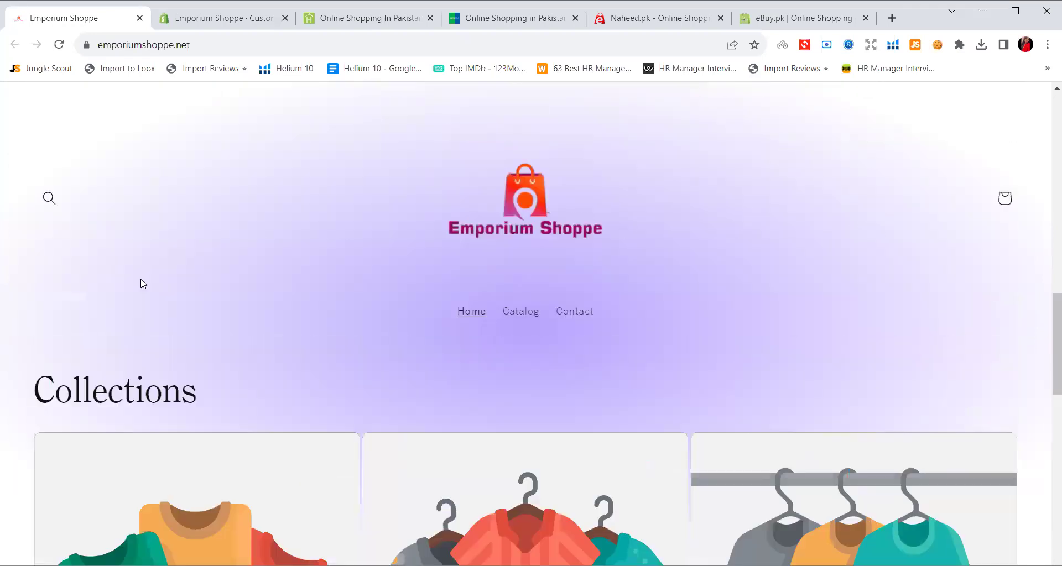
scroll(478, 365, "up", 3)
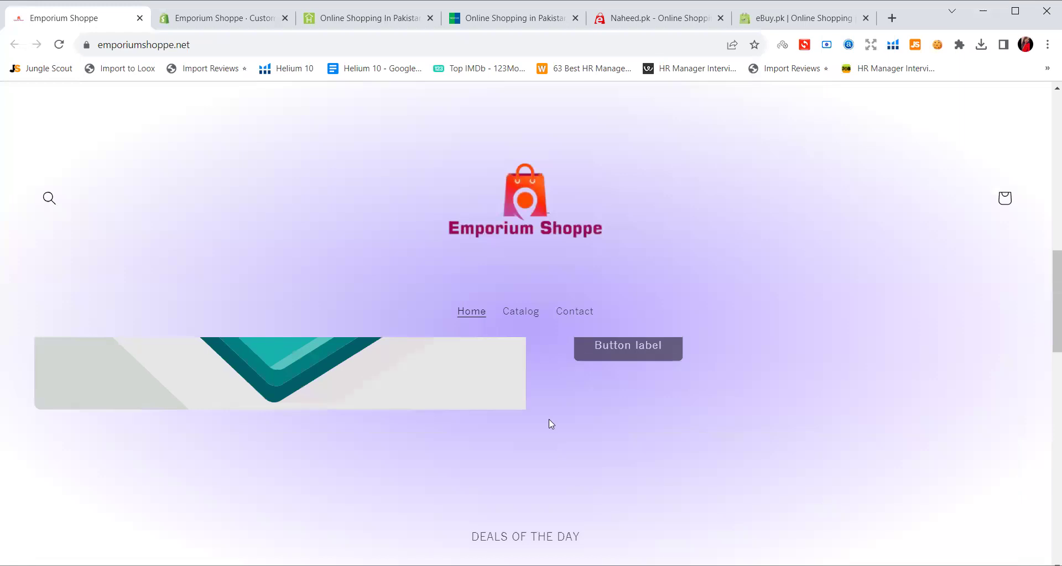
left_click_drag(471, 467, 565, 467)
scroll(612, 432, "down", 2)
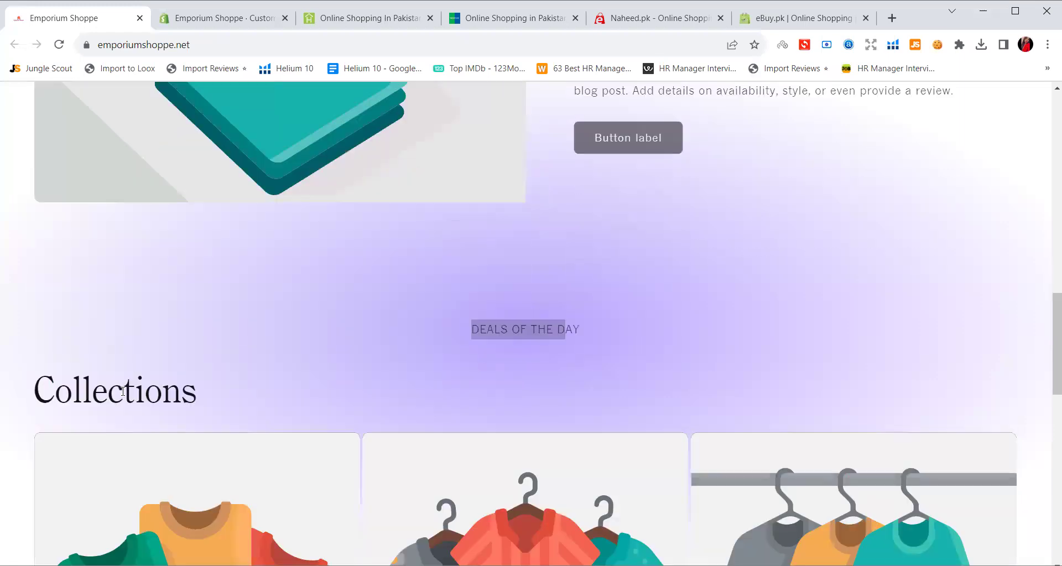
Switch to the Shopify theme editor, reload it, and add a Buttons block directly below the Deals of the Day text.
left_click(205, 21)
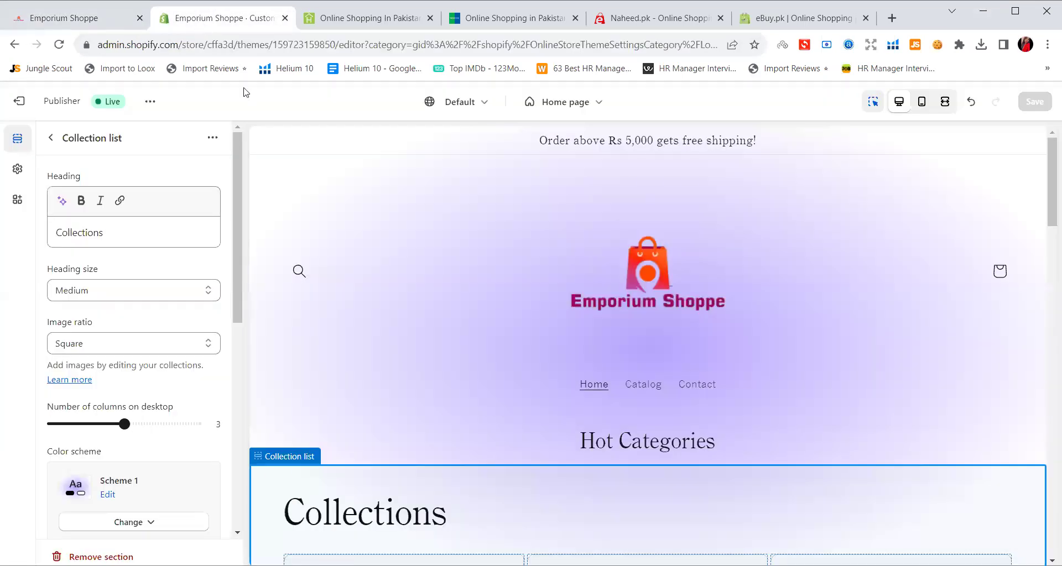
scroll(601, 356, "down", 7)
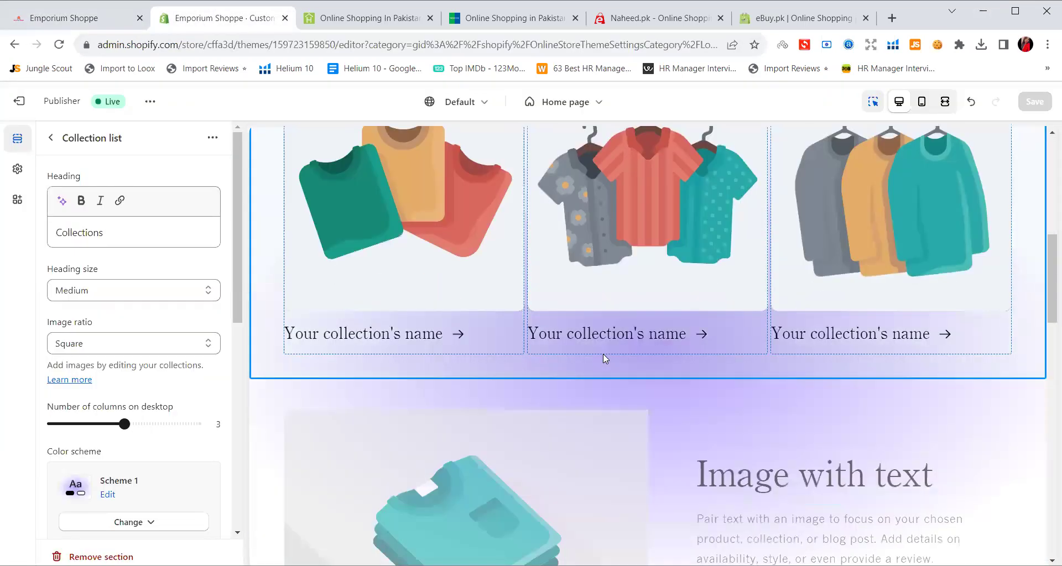
scroll(603, 353, "down", 6)
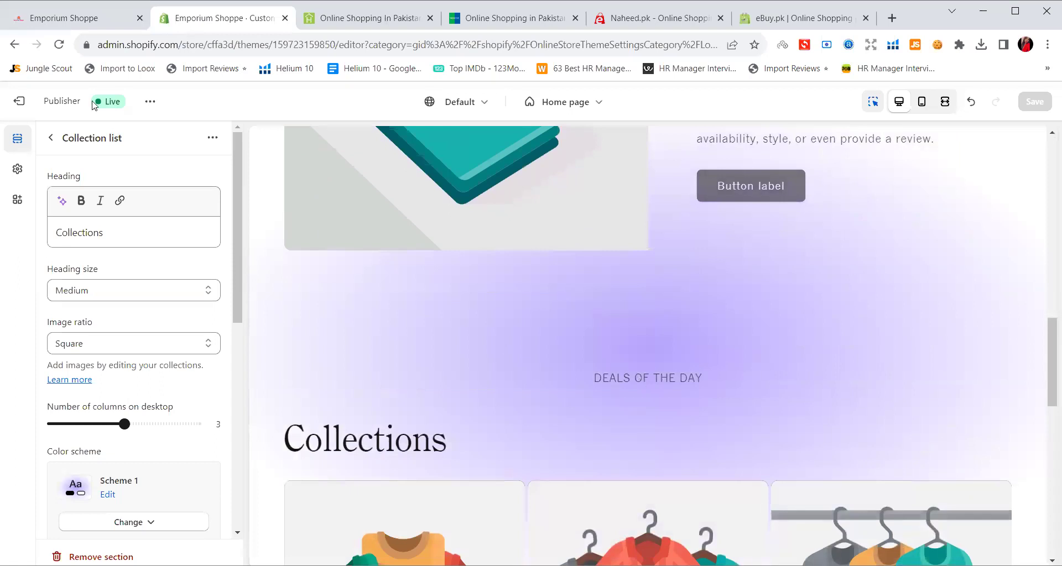
left_click(59, 44)
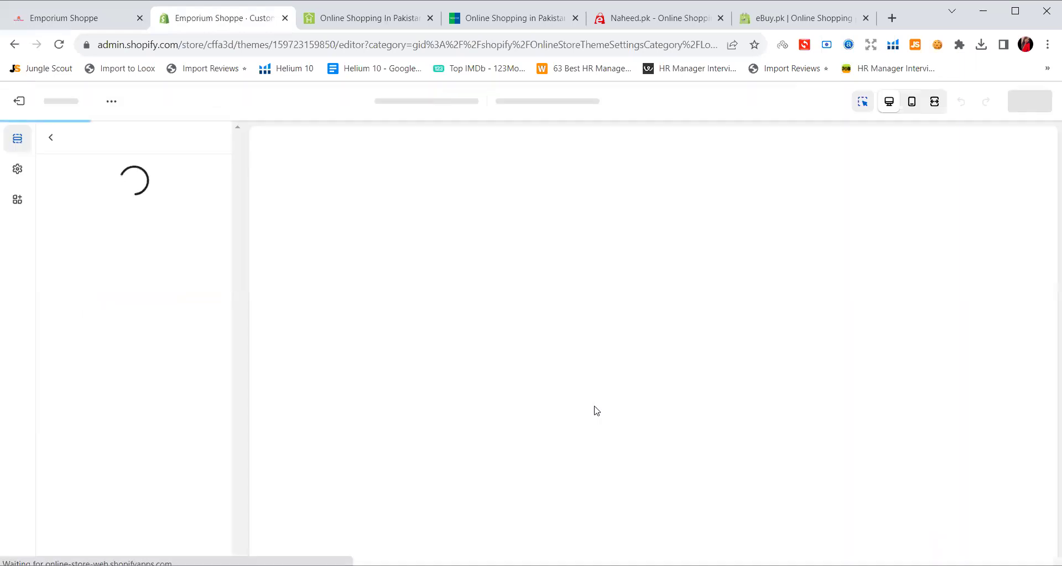
scroll(777, 409, "down", 10)
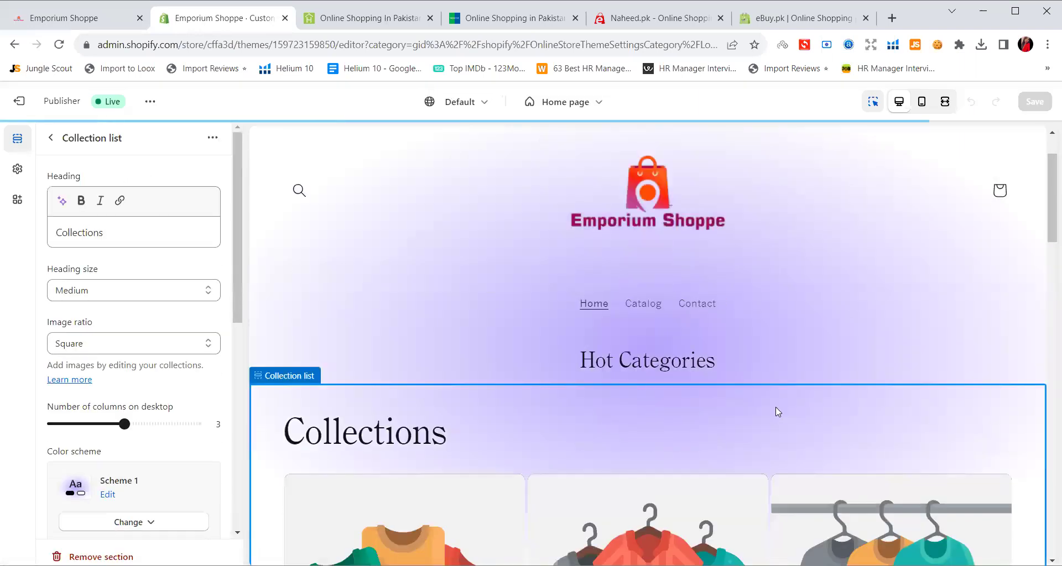
scroll(773, 402, "down", 8)
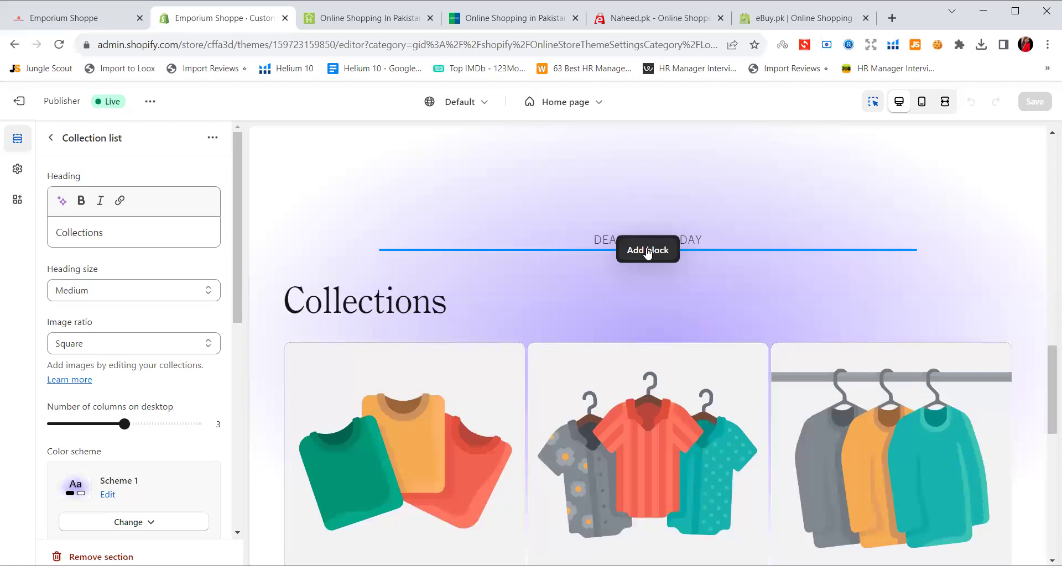
left_click(648, 252)
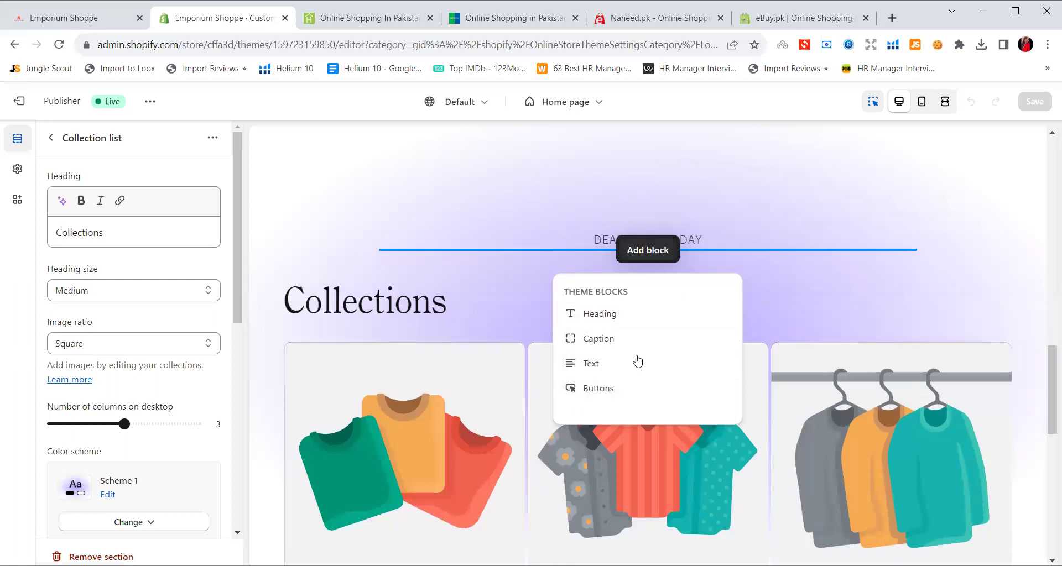
left_click(627, 386)
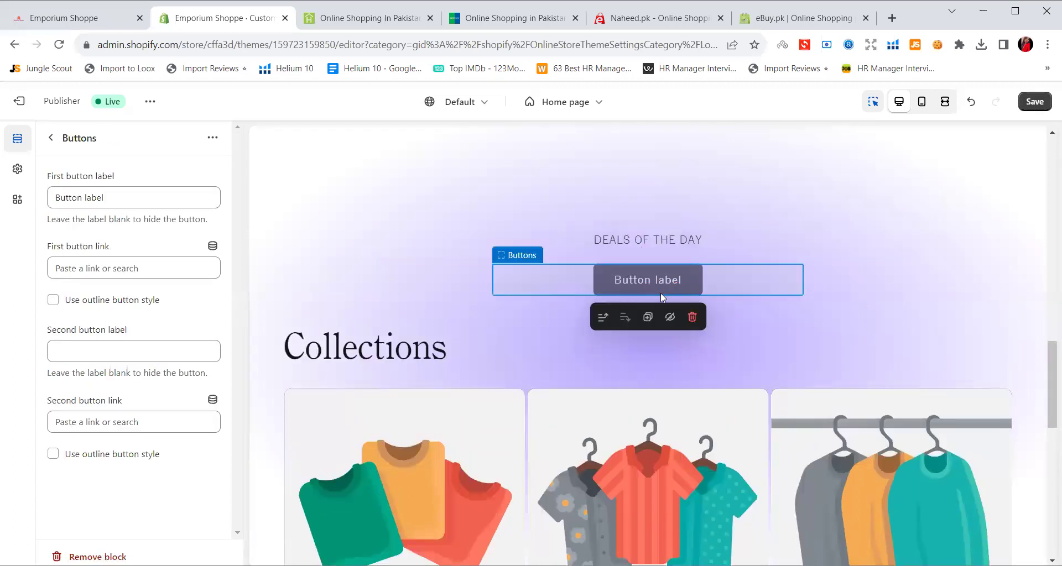
Set the first button label of the new Buttons block to "Buy Now".
left_click_drag(655, 292, 656, 287)
triple_click(60, 179)
left_click_drag(105, 198, 43, 208)
key("BackSpace")
type("bUY")
key("BackSpace")
key("BackSpace")
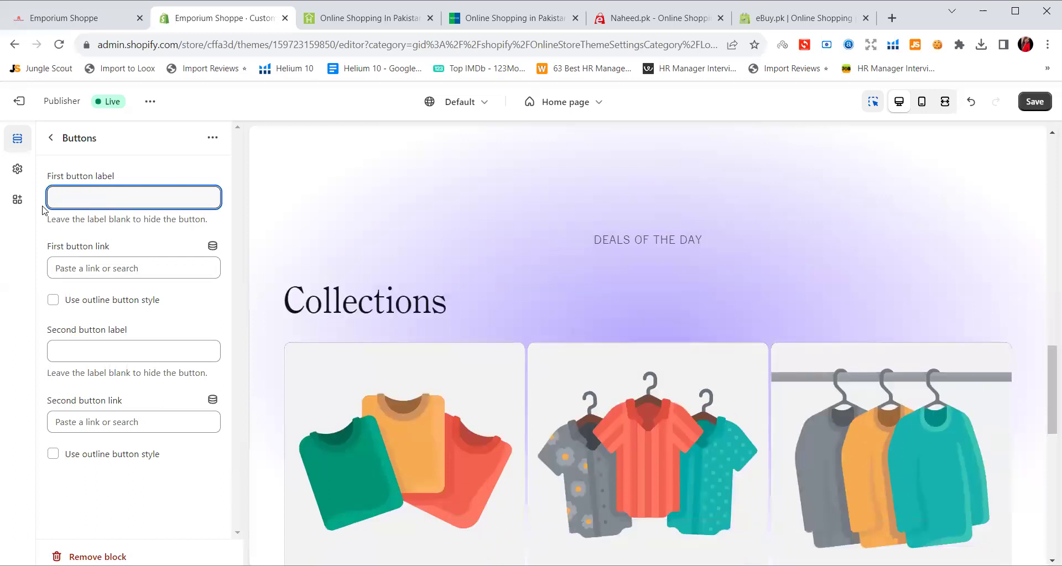
type("uy Now")
Link the Buy Now button to All products, keep the outline button style off, and save the theme.
left_click(112, 262)
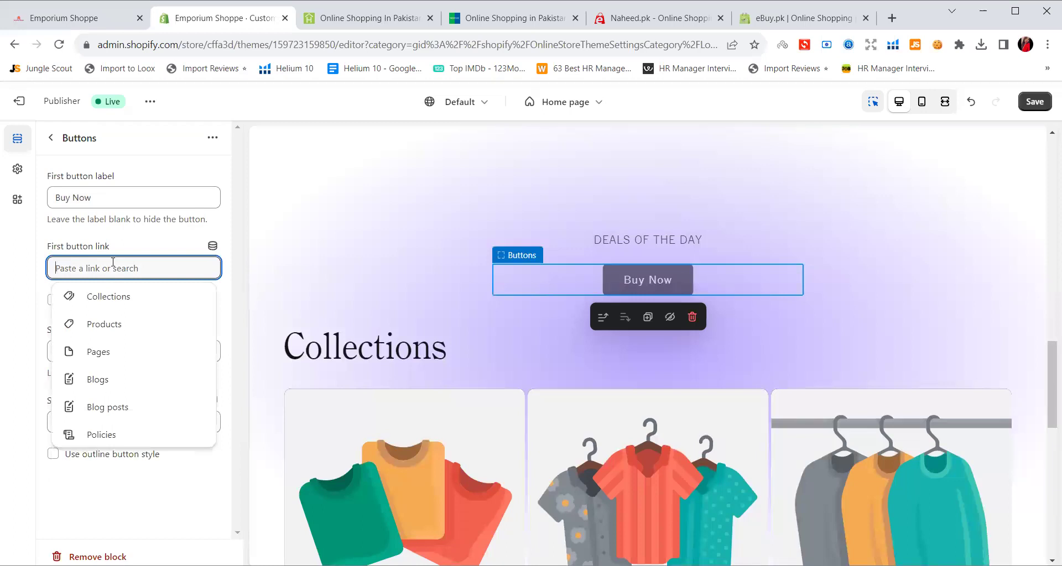
left_click(114, 329)
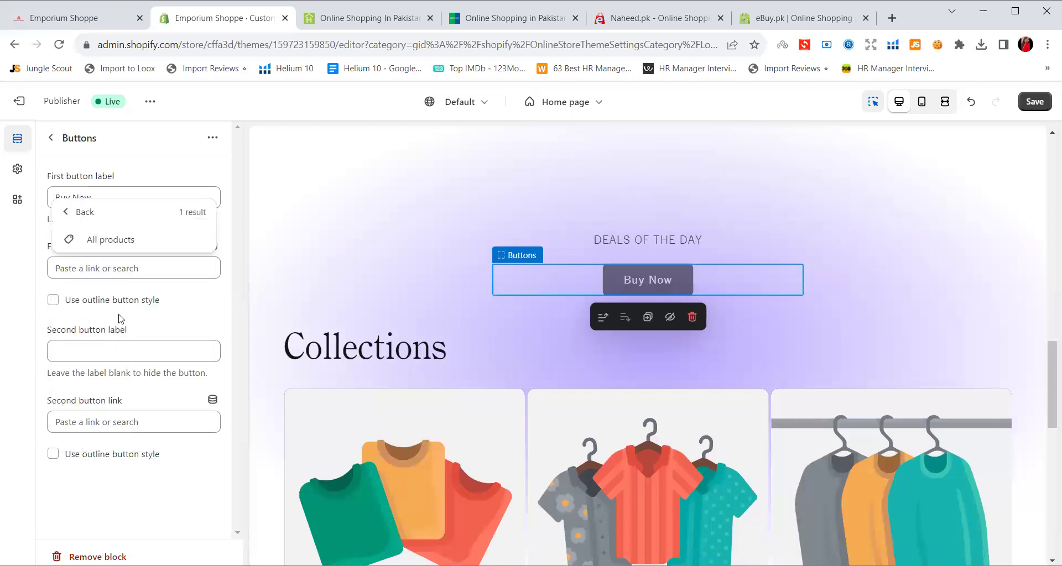
left_click(131, 244)
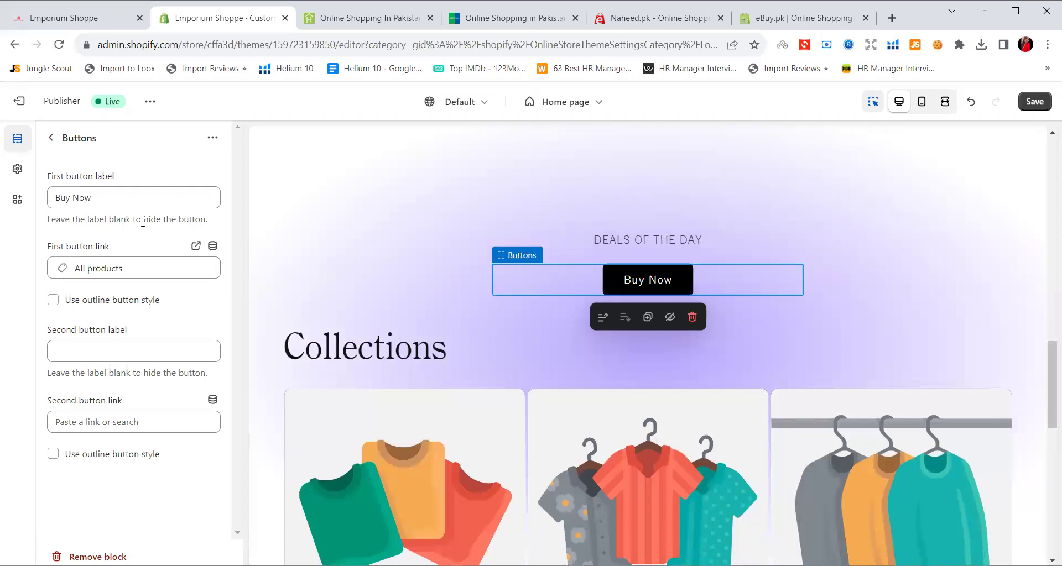
left_click(54, 300)
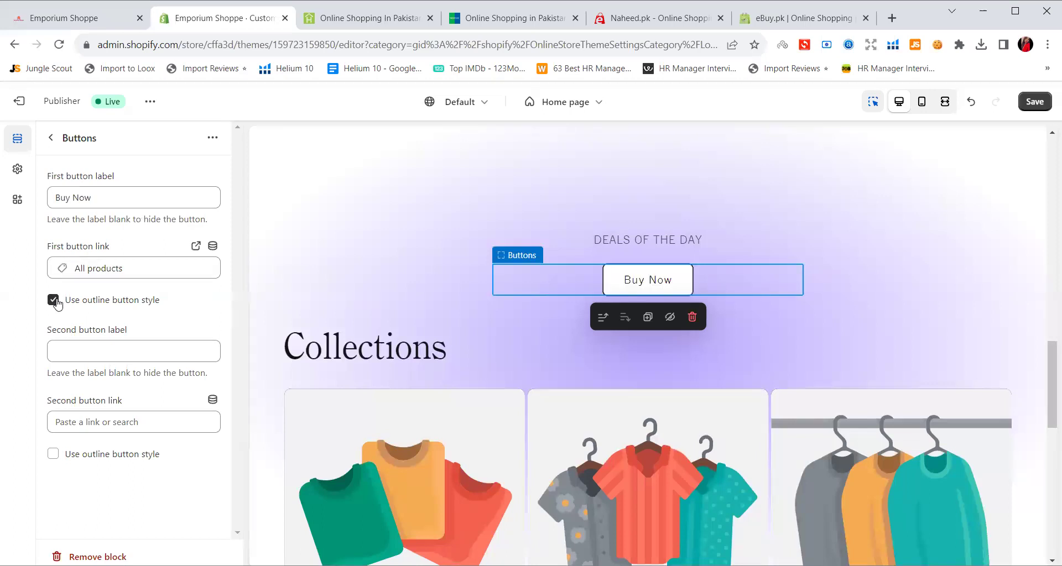
left_click(54, 300)
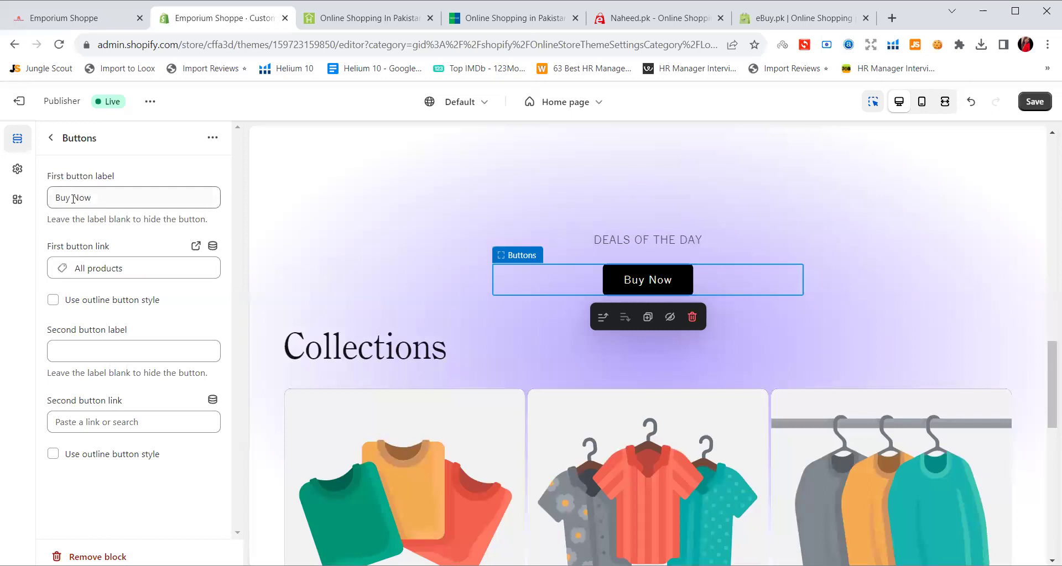
left_click(1038, 106)
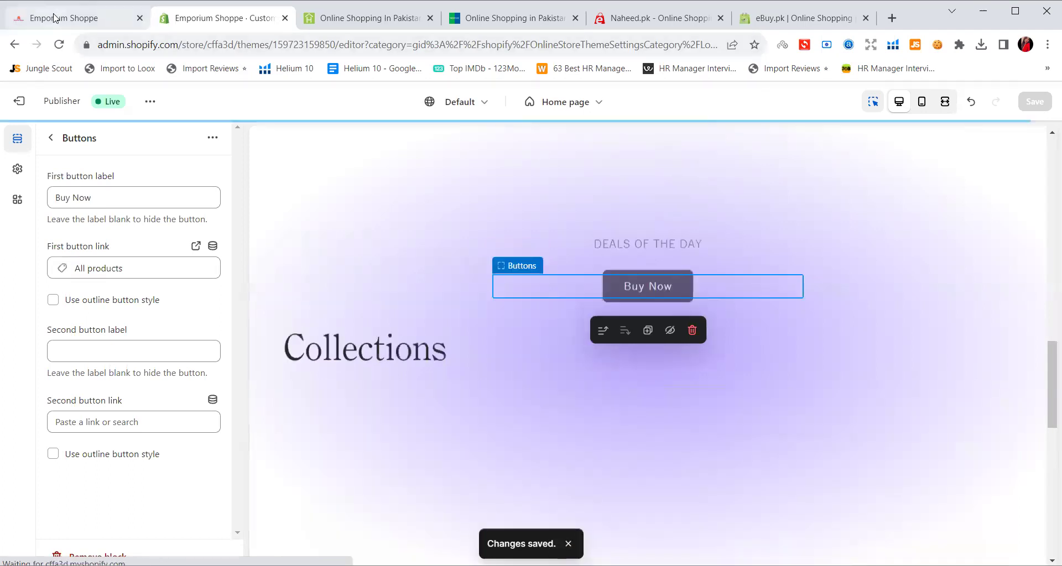
Reload the live Emporium Shoppe storefront, check the Buy Now button under Deals of the Day, and return to the theme editor.
left_click(49, 16)
left_click(60, 46)
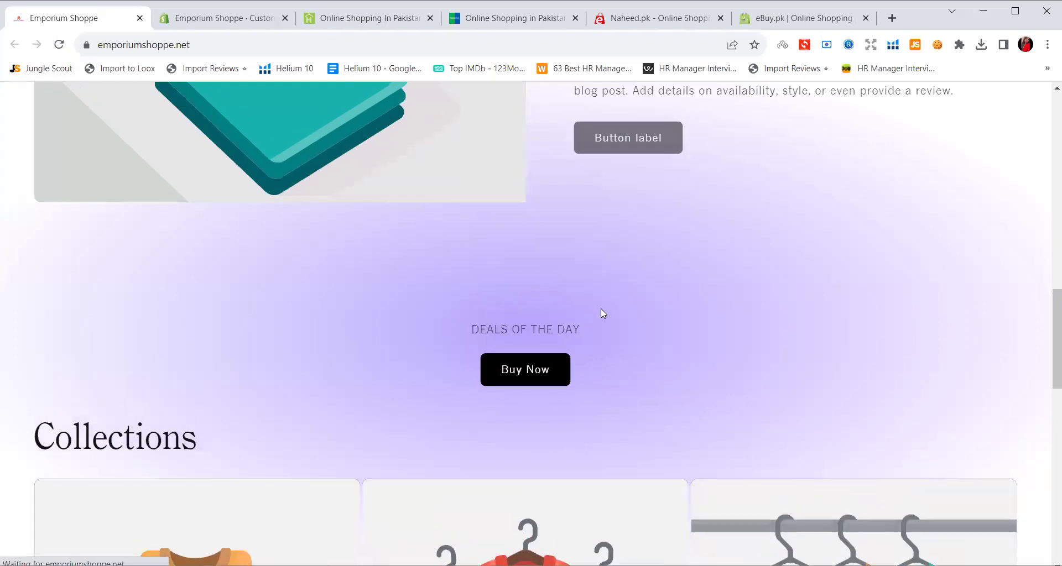
left_click_drag(555, 372, 348, 187)
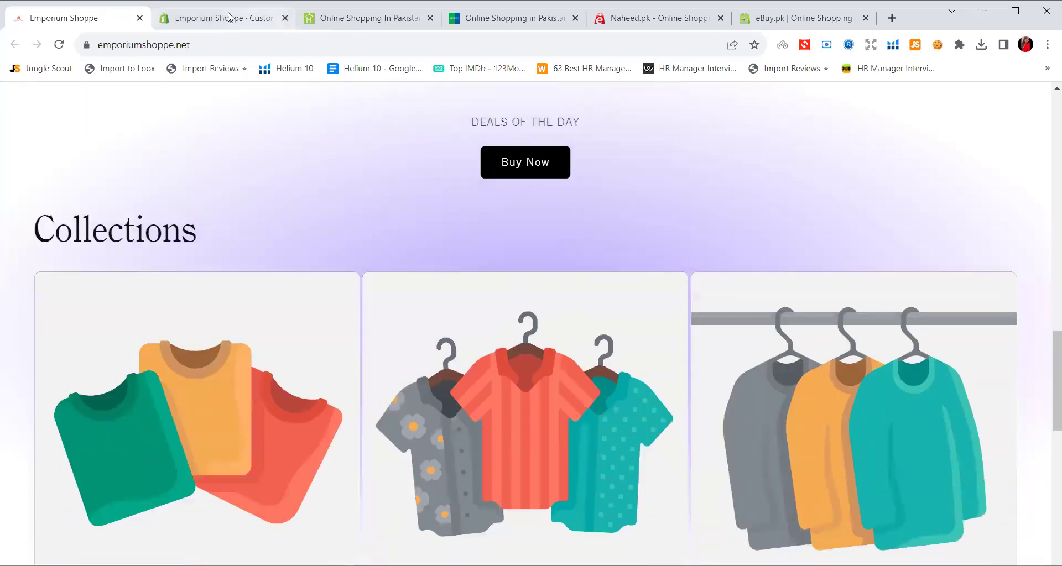
left_click(233, 17)
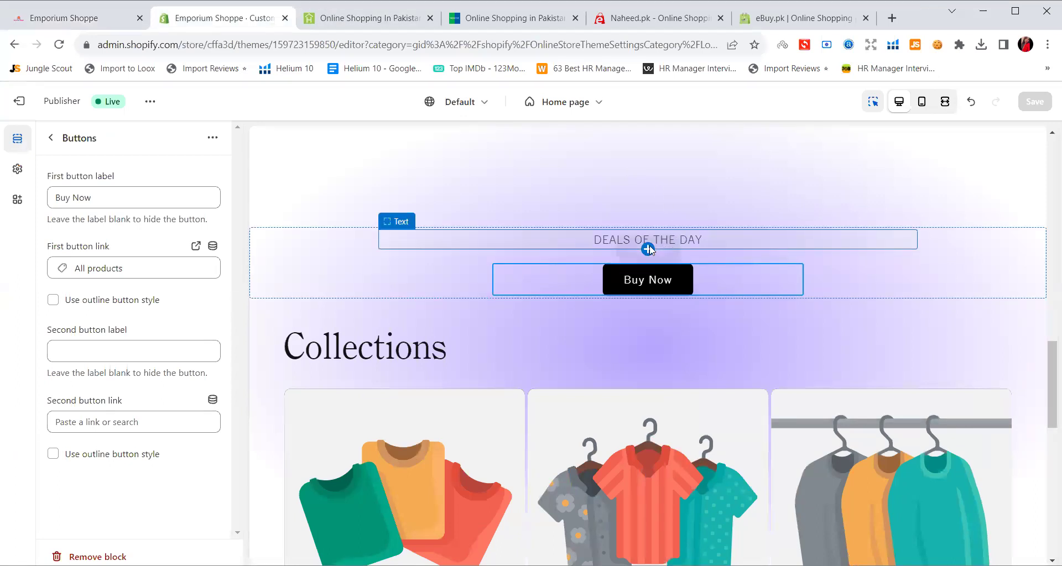
left_click(648, 250)
key("Escape")
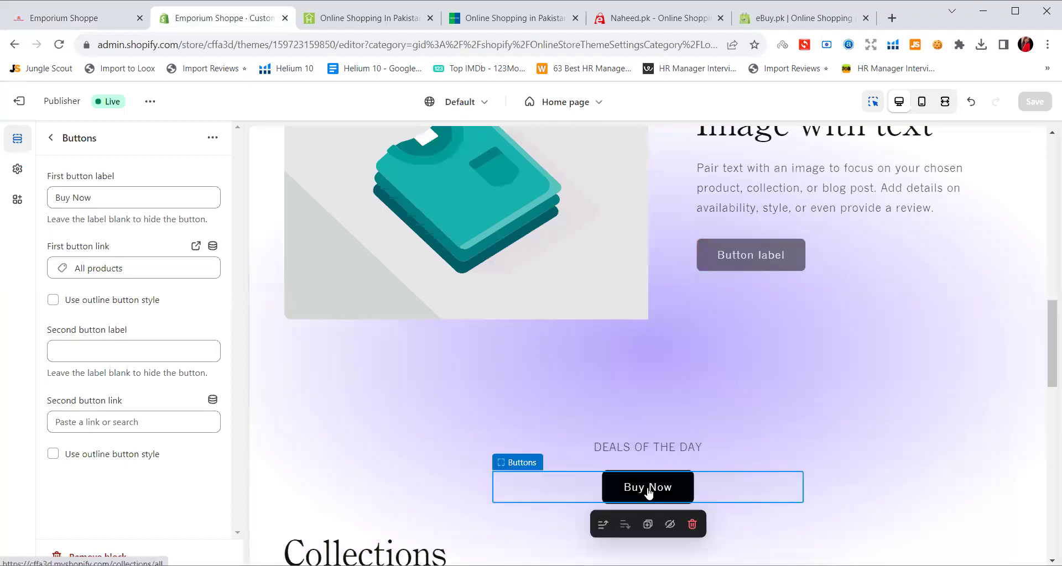
left_click(647, 457)
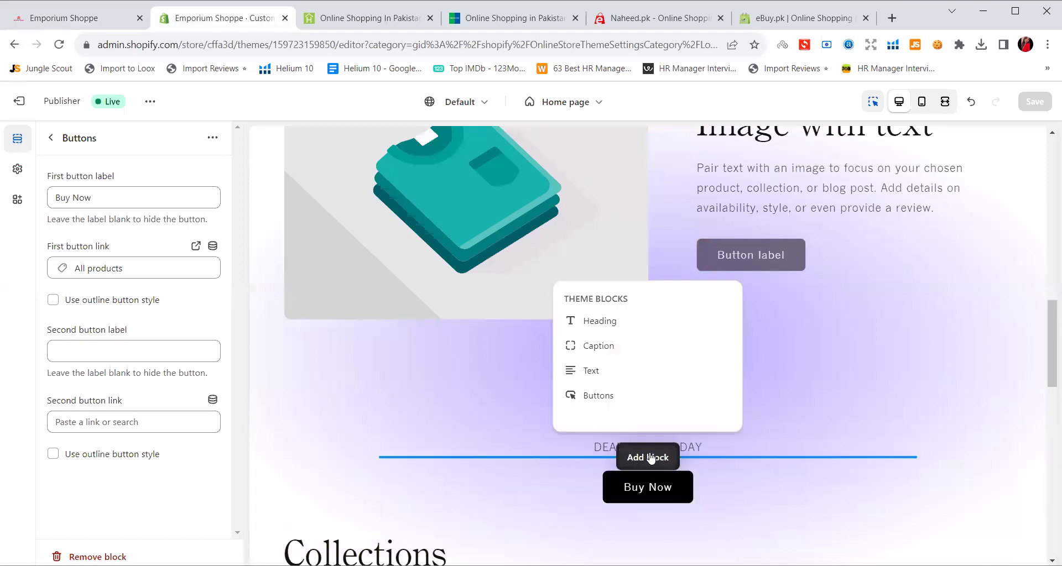
left_click(653, 445)
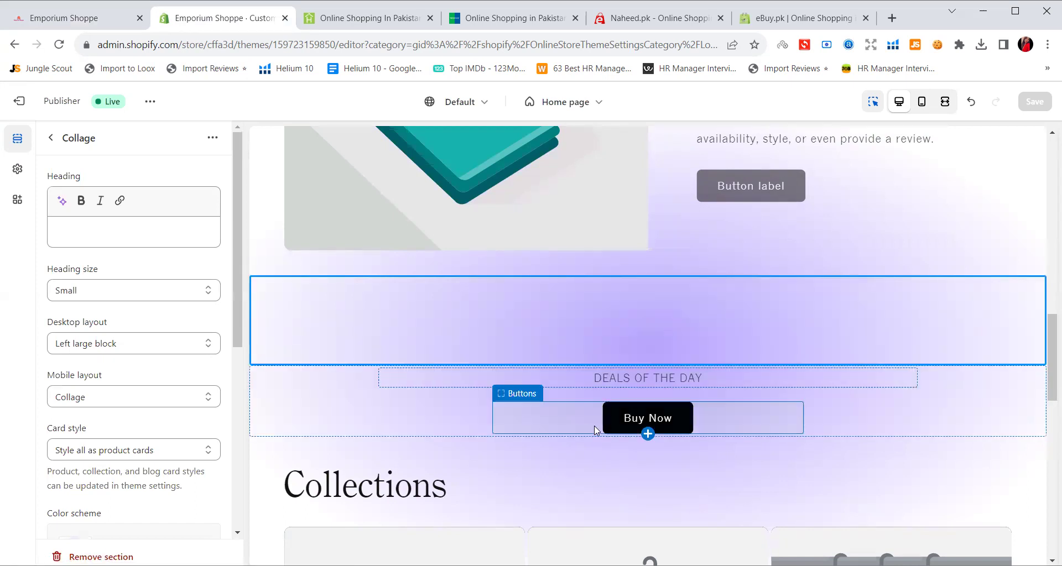
Add a Multirow section directly below the Deals of the Day section and save the theme.
left_click(646, 438)
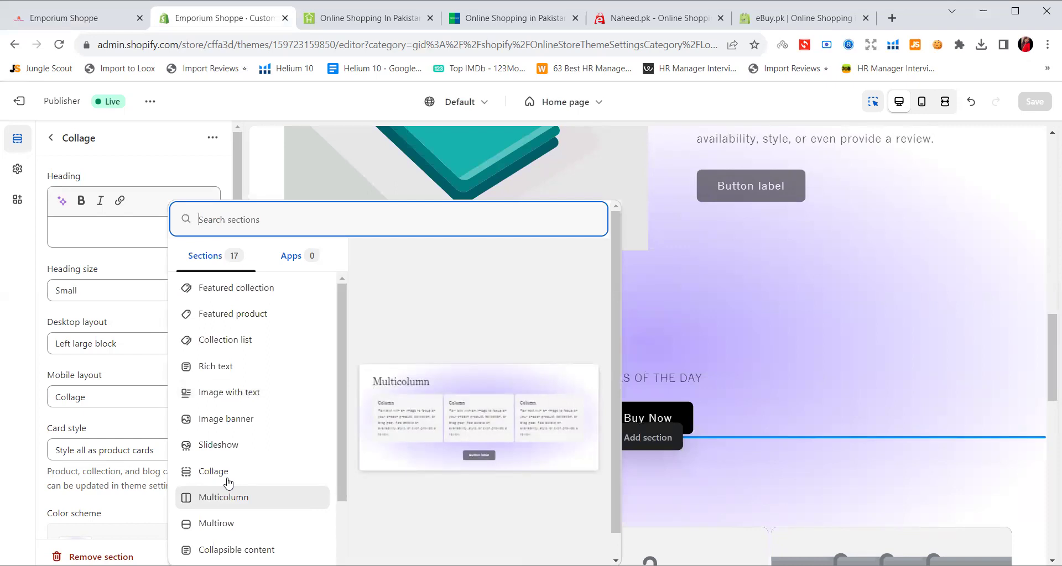
scroll(229, 482, "down", 1)
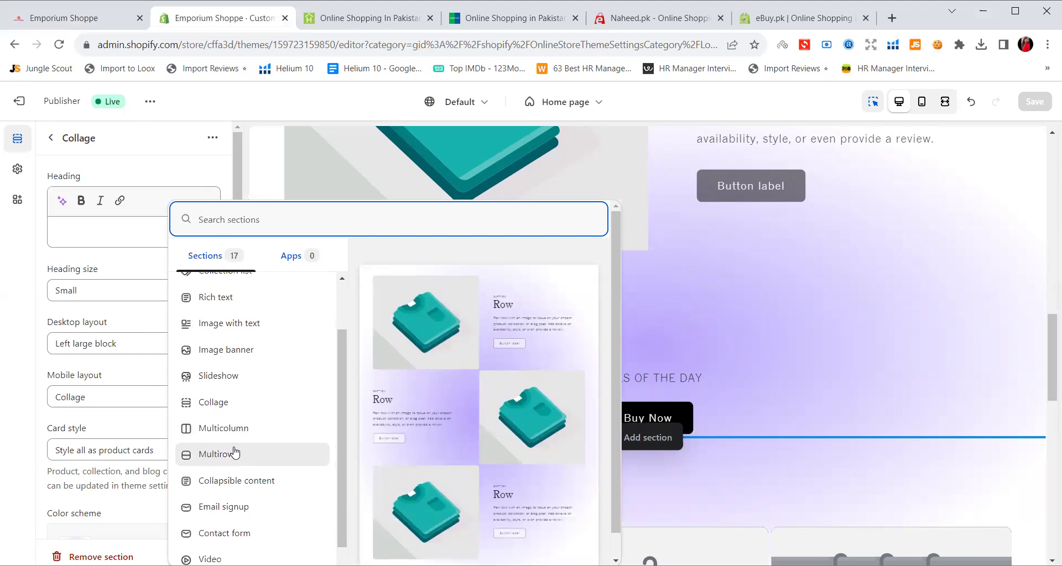
left_click(235, 452)
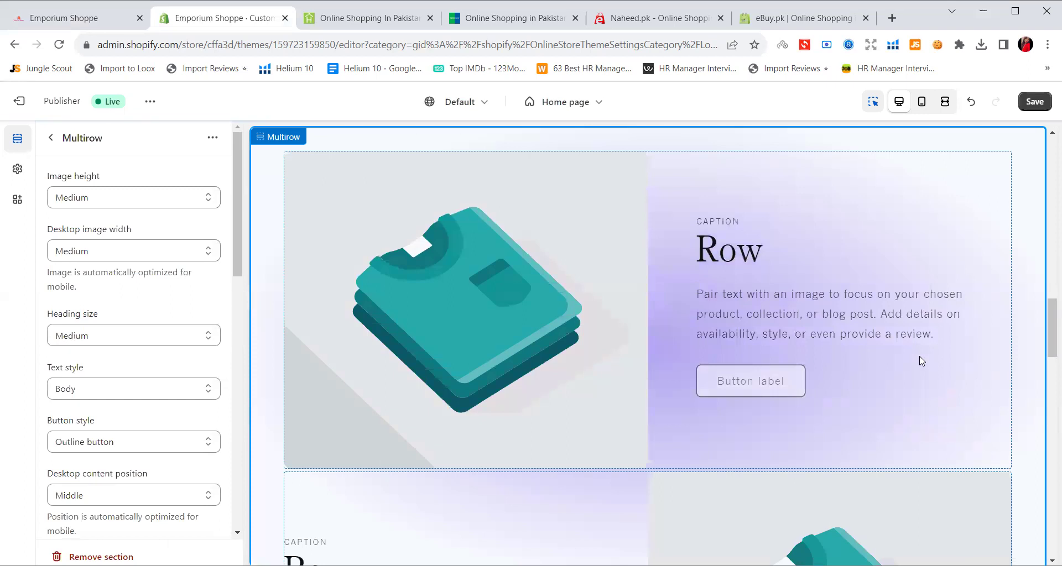
left_click(1035, 102)
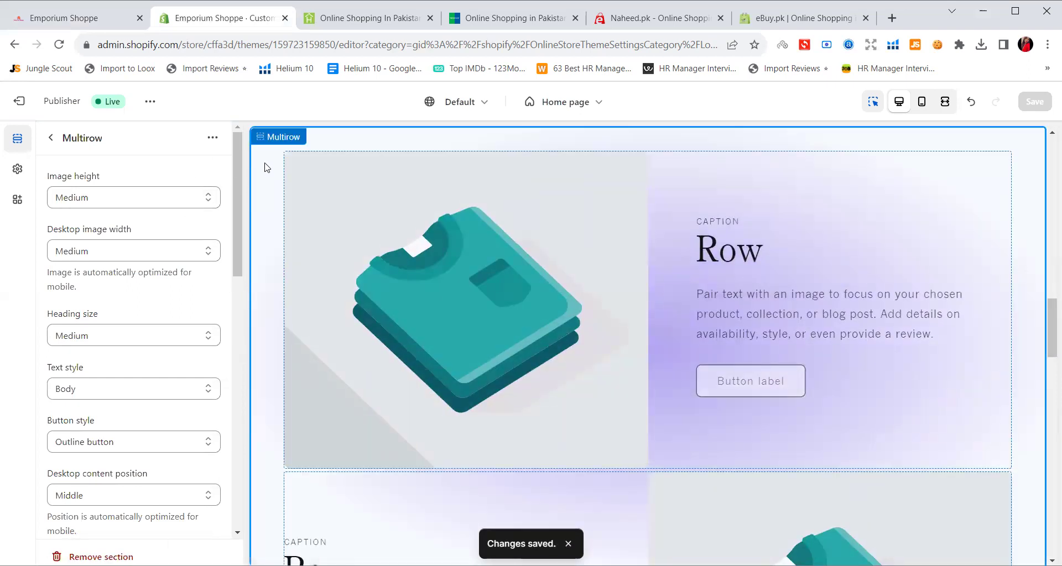
Reload the live Emporium Shoppe storefront and look over the Hot Categories, Collections, Image with text and Deals of the Day sections.
left_click(80, 25)
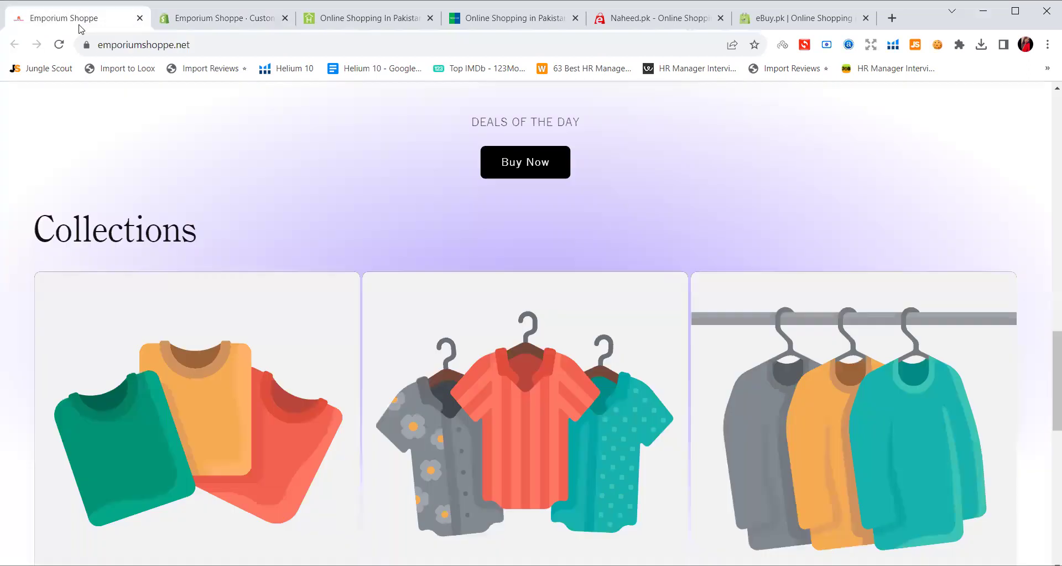
left_click(59, 44)
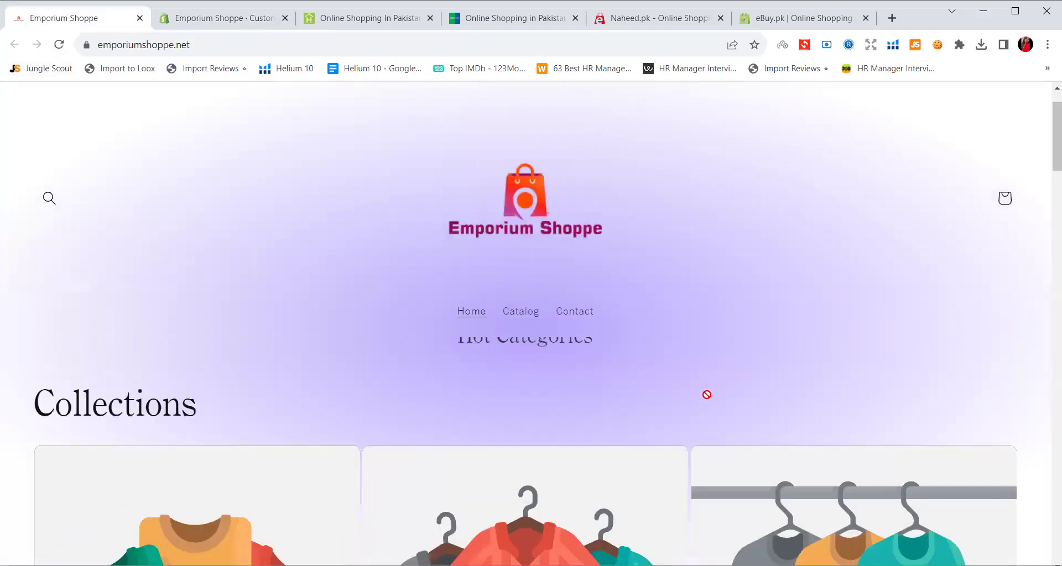
scroll(506, 337, "down", 2)
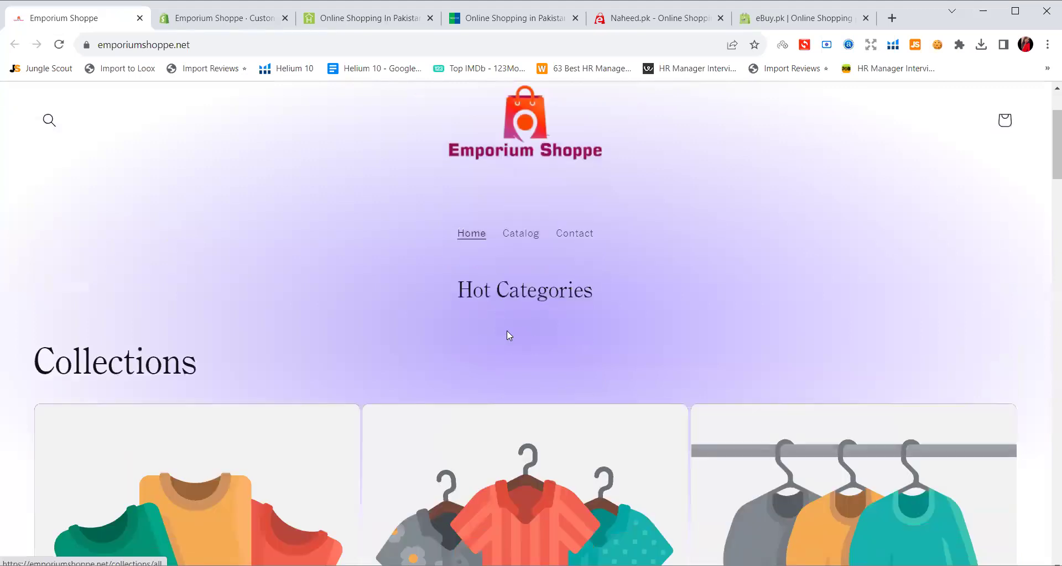
left_click_drag(462, 256, 627, 268)
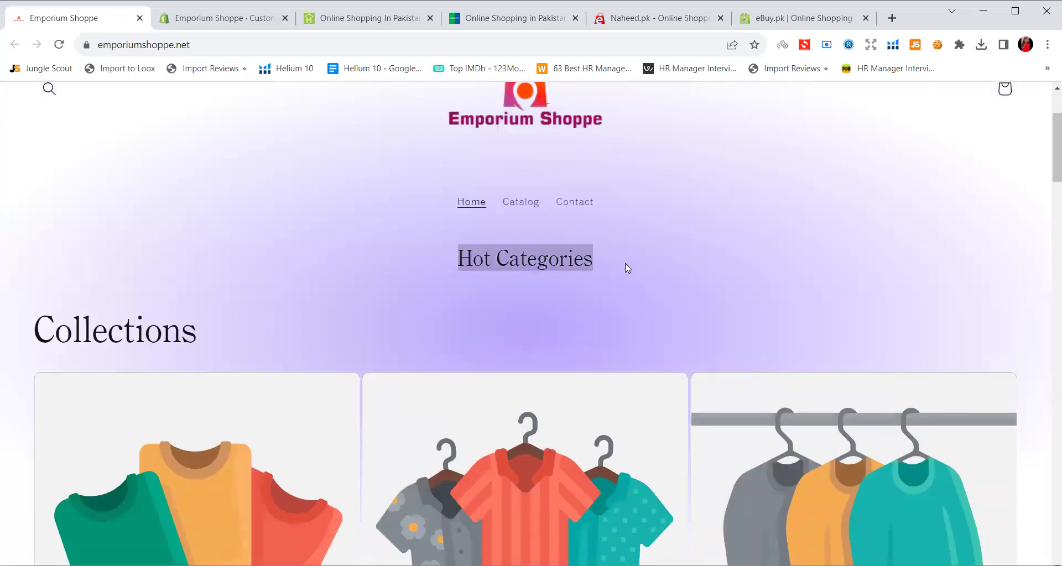
left_click(233, 334)
left_click_drag(53, 340, 201, 345)
scroll(215, 338, "down", 10)
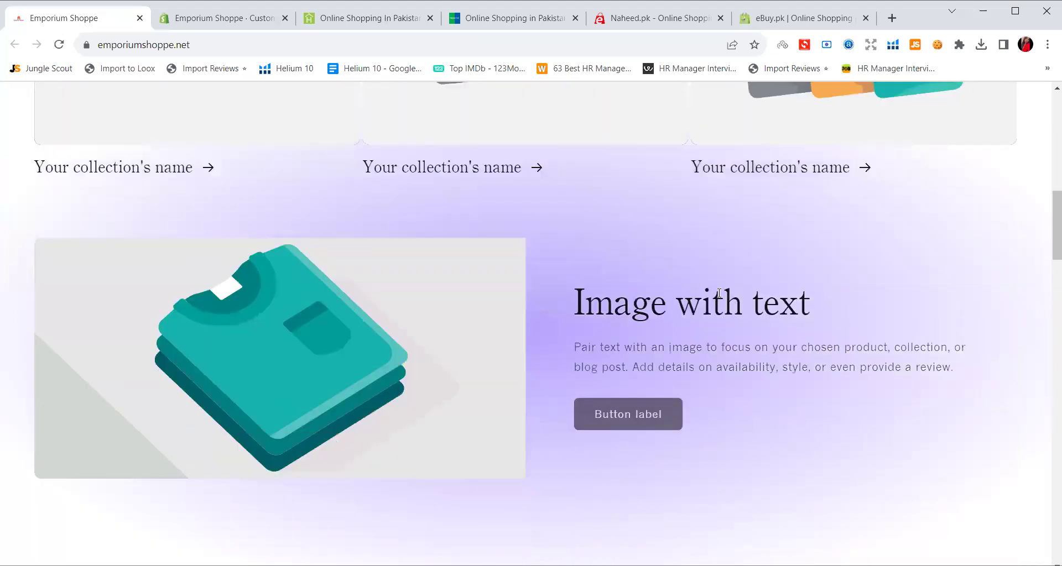
scroll(598, 257, "down", 2)
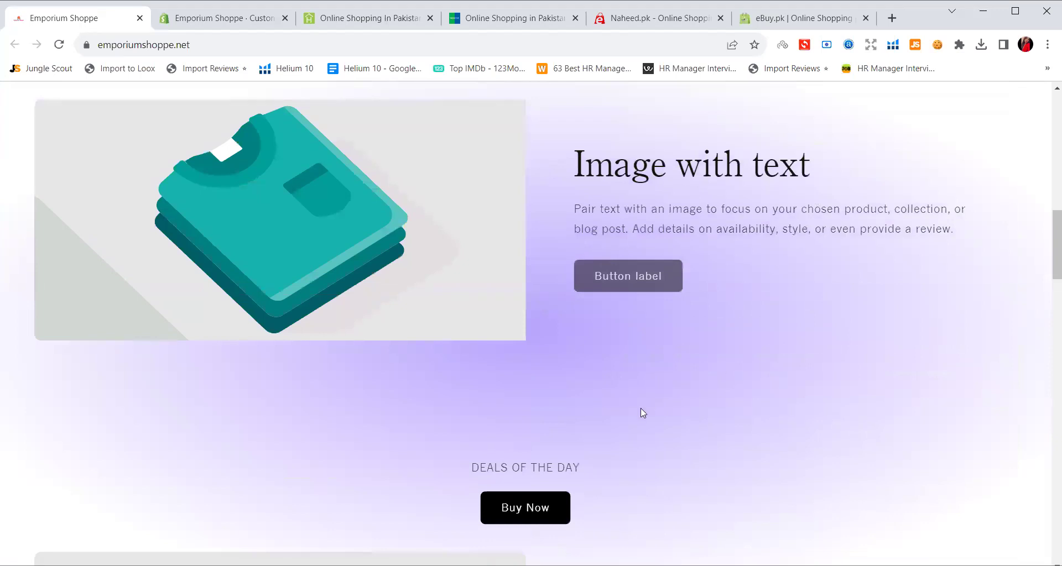
scroll(640, 412, "down", 2)
left_click_drag(472, 329, 606, 336)
scroll(553, 335, "down", 1)
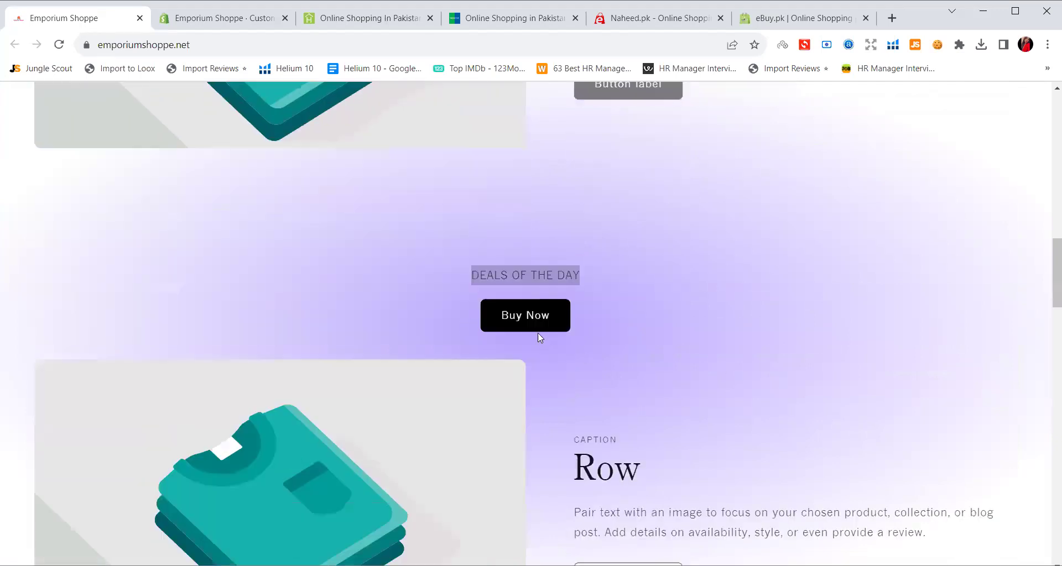
Examine the Multirow section's rows below the Buy Now button and the Collections section beneath them.
scroll(539, 323, "down", 2)
scroll(429, 294, "down", 2)
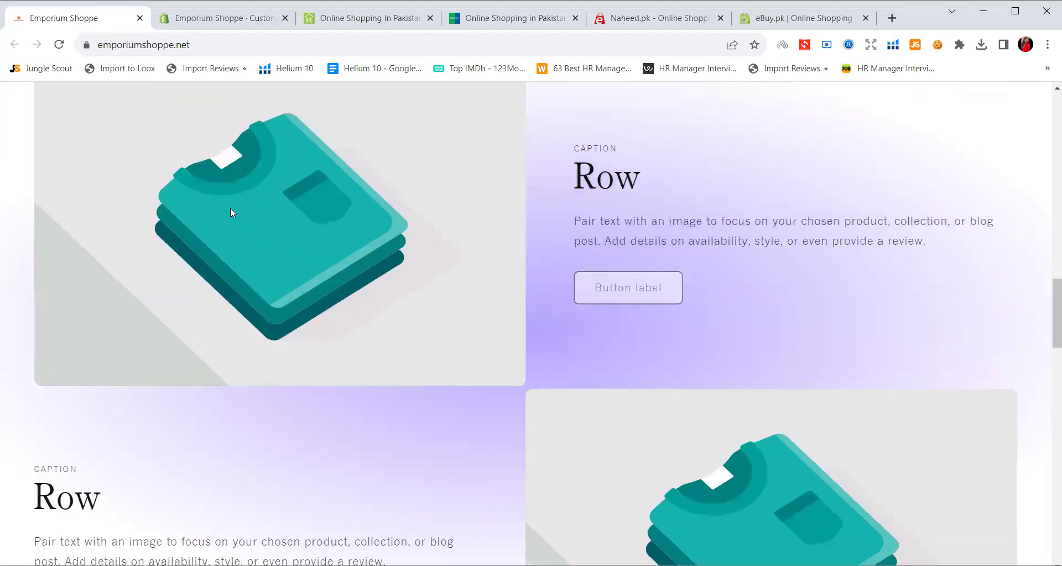
scroll(636, 449, "down", 3)
scroll(903, 455, "down", 2)
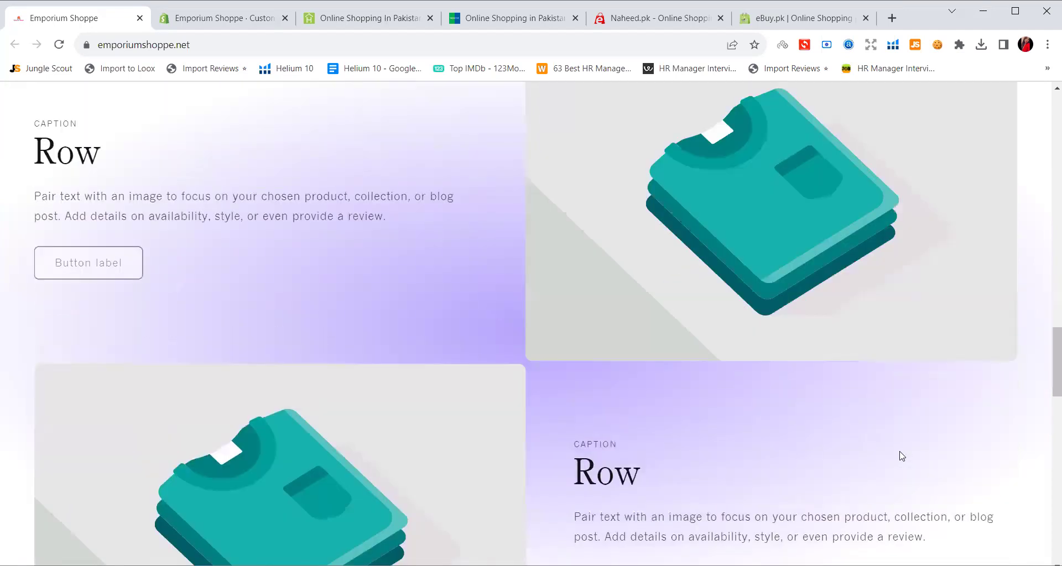
scroll(721, 429, "down", 5)
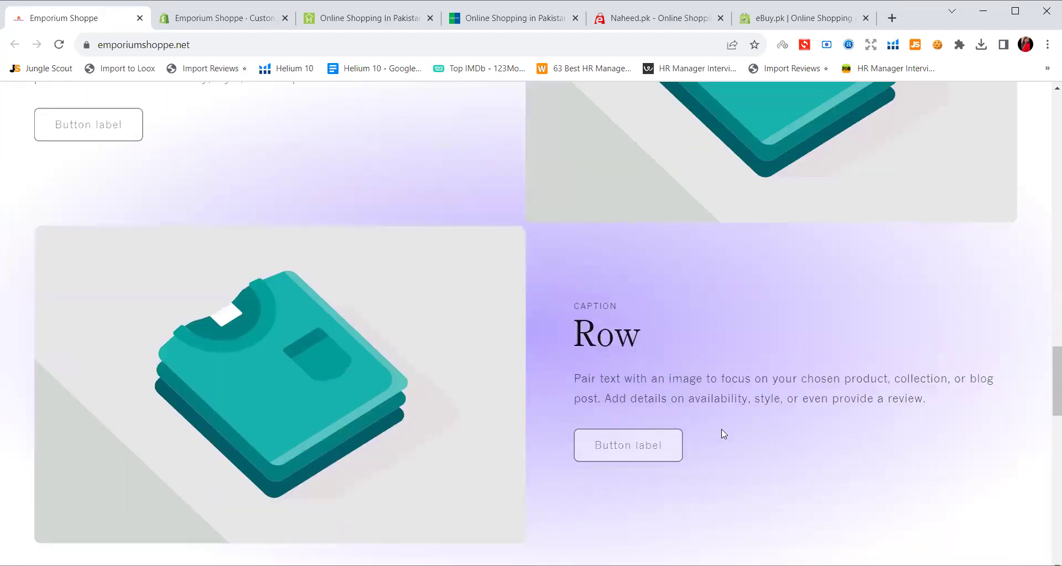
scroll(418, 331, "up", 3)
scroll(420, 331, "down", 10)
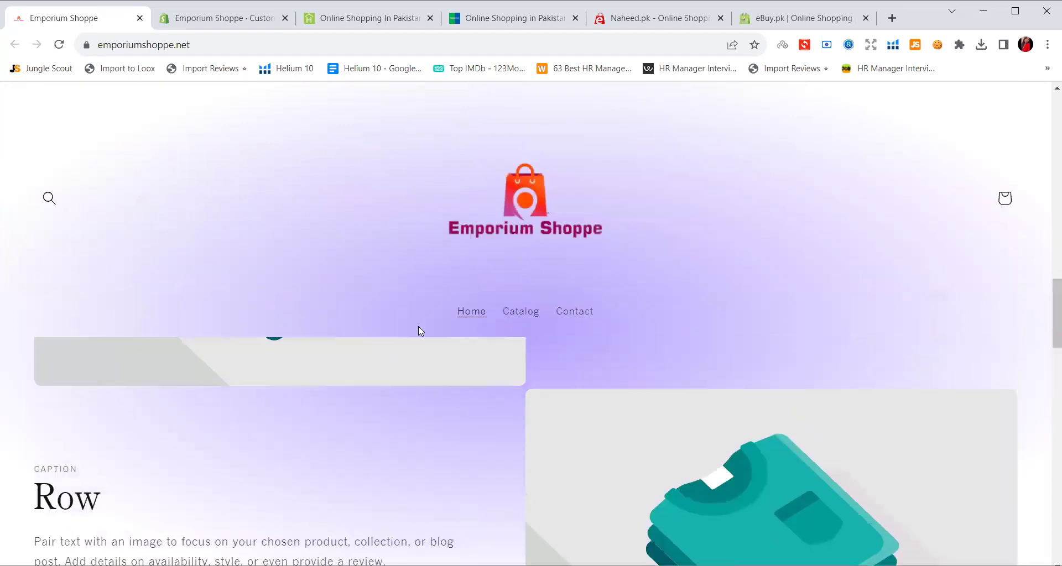
scroll(420, 326, "down", 3)
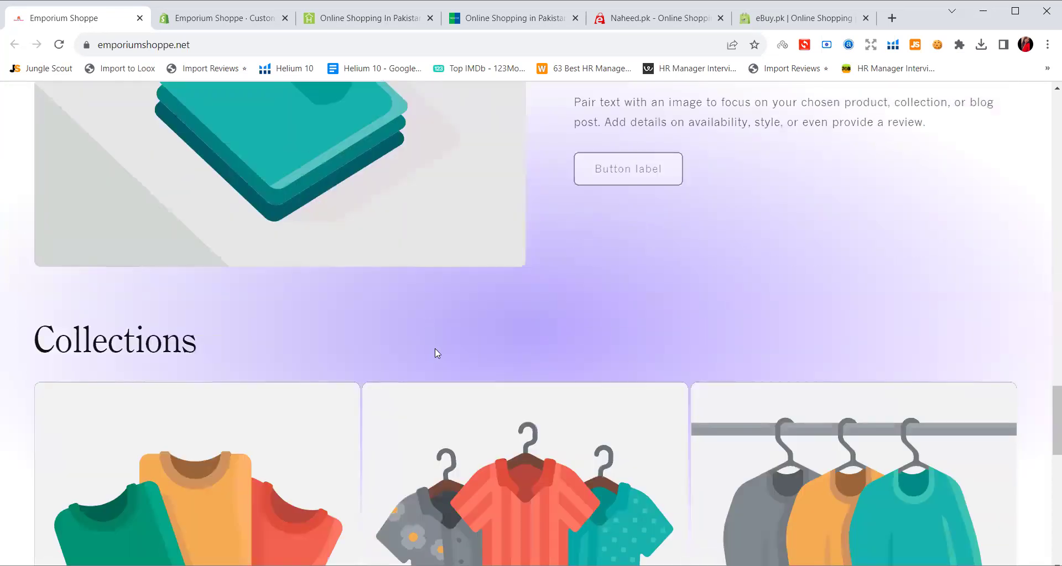
scroll(437, 352, "down", 3)
left_click_drag(36, 128, 591, 271)
Return to the theme editor, add a second Multirow section directly below the first one, above Collections, and save the theme.
left_click(229, 27)
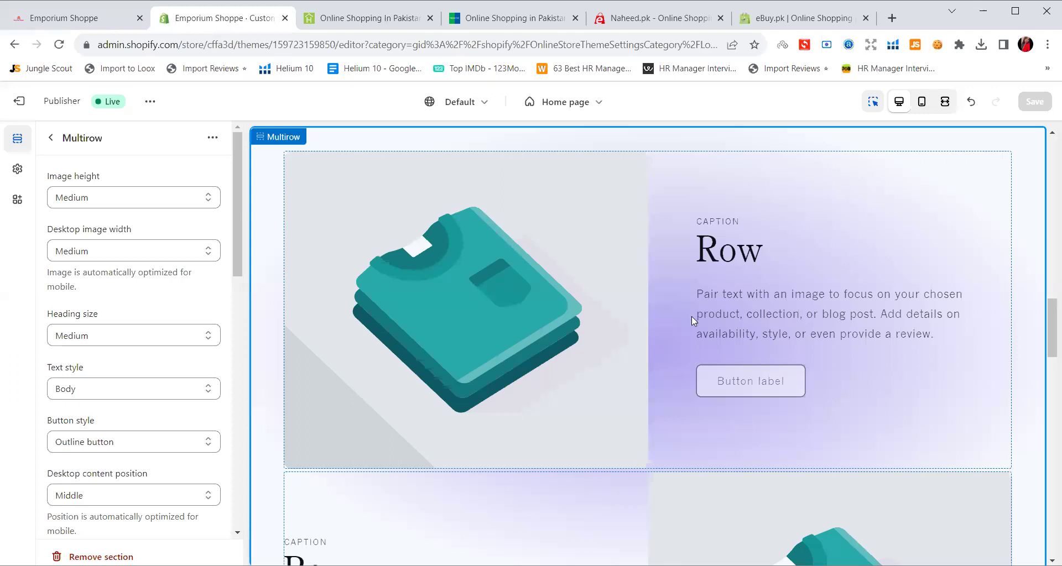
scroll(693, 344, "down", 8)
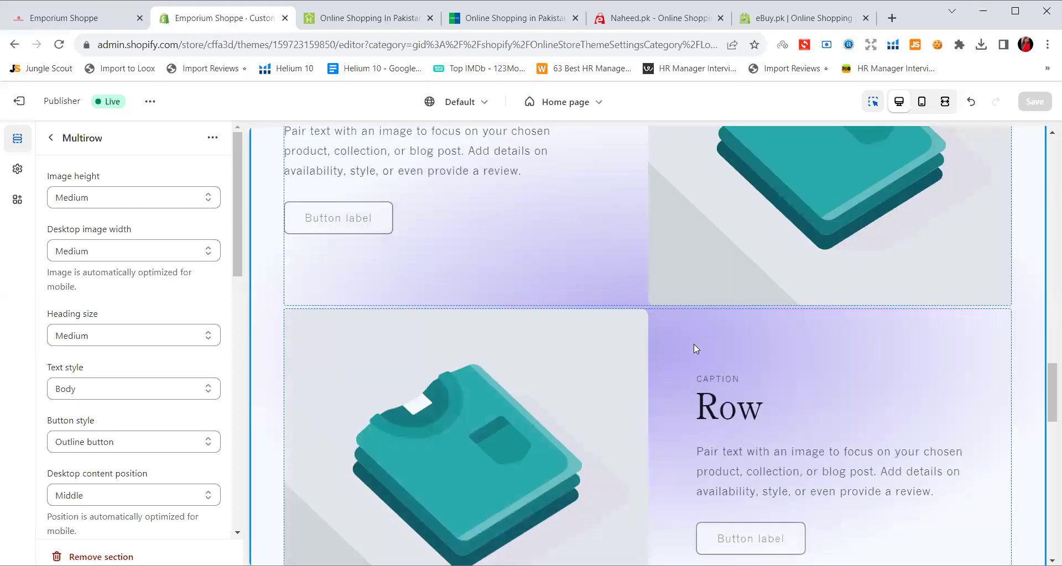
scroll(694, 344, "up", 5)
scroll(693, 344, "down", 6)
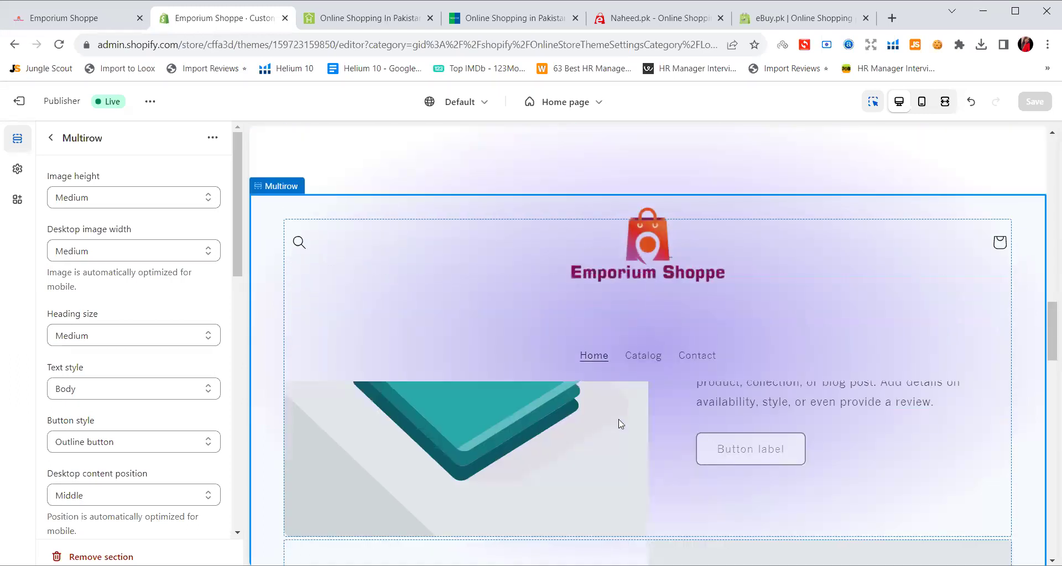
scroll(618, 422, "down", 5)
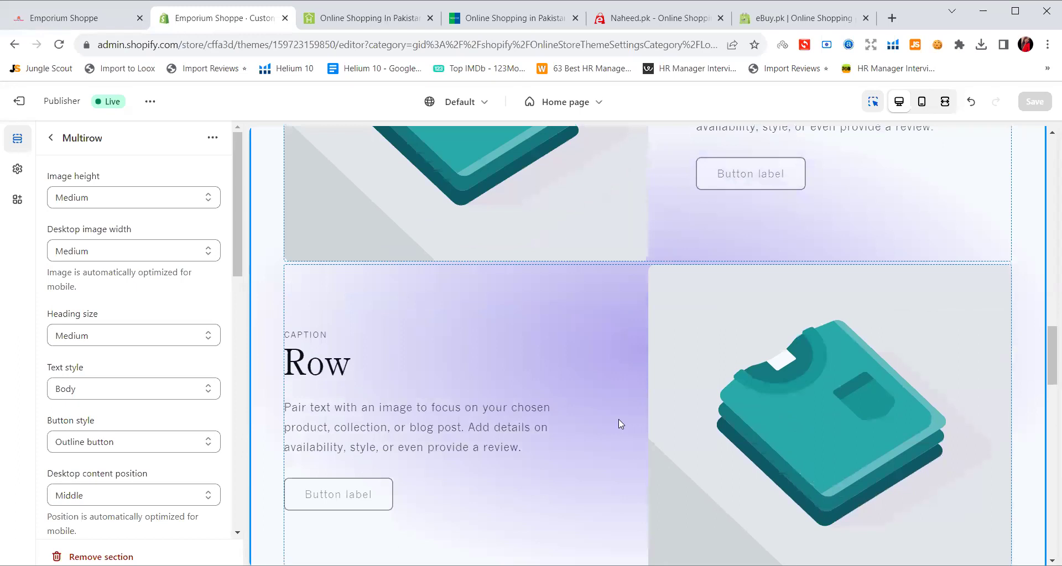
scroll(618, 419, "down", 12)
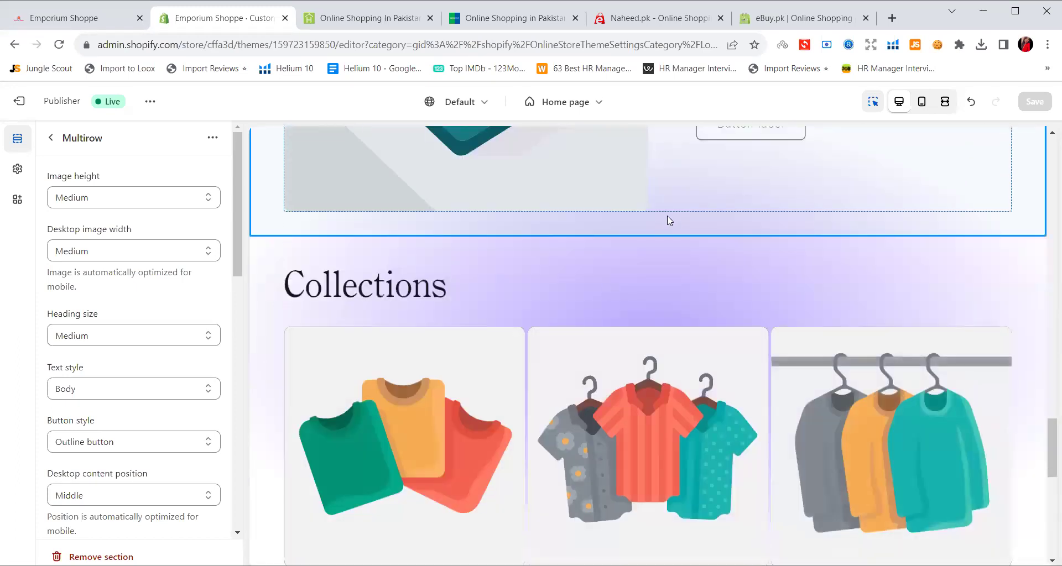
left_click(698, 177)
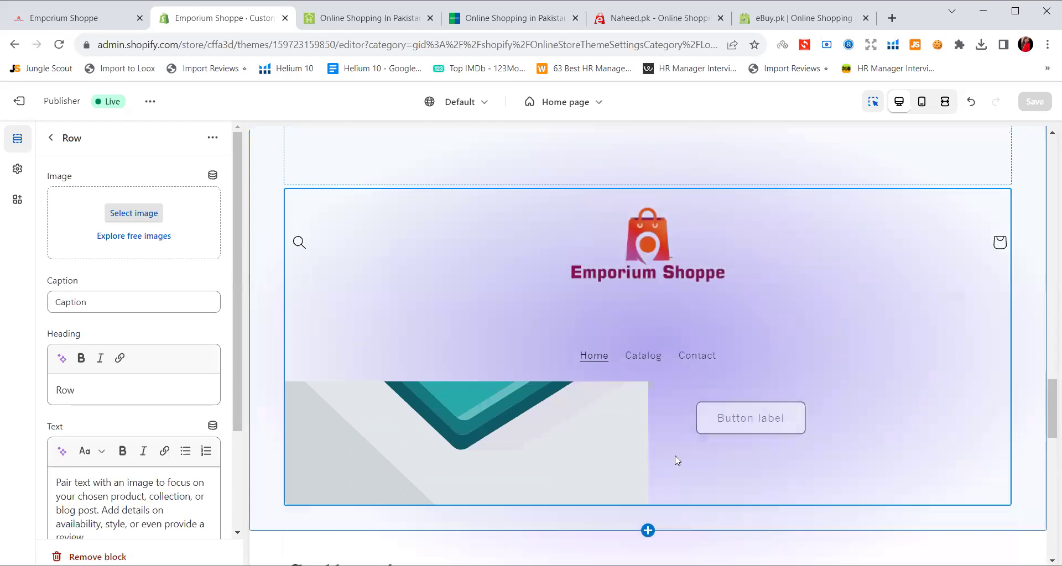
scroll(705, 440, "down", 3)
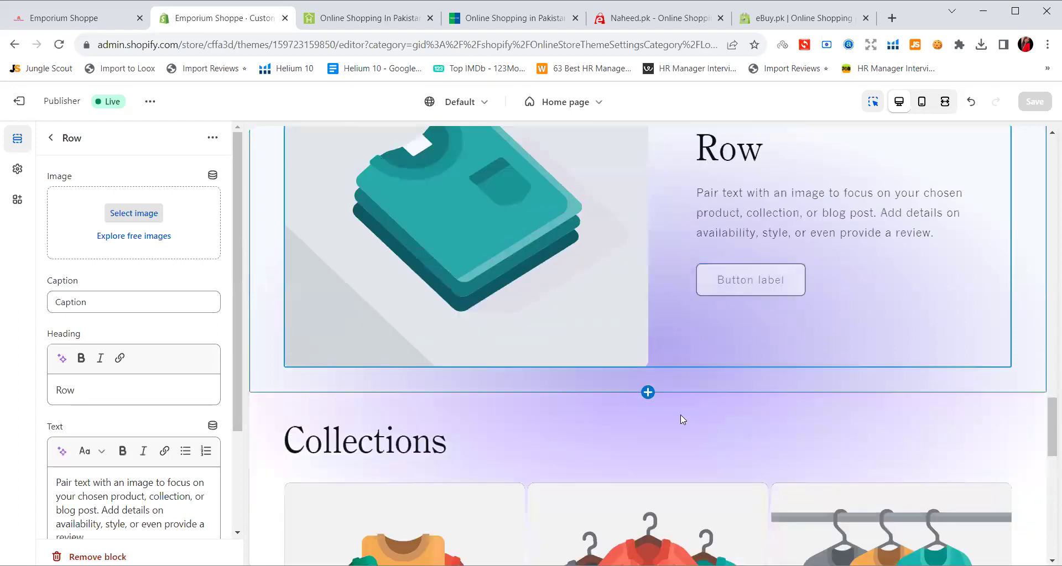
left_click(648, 394)
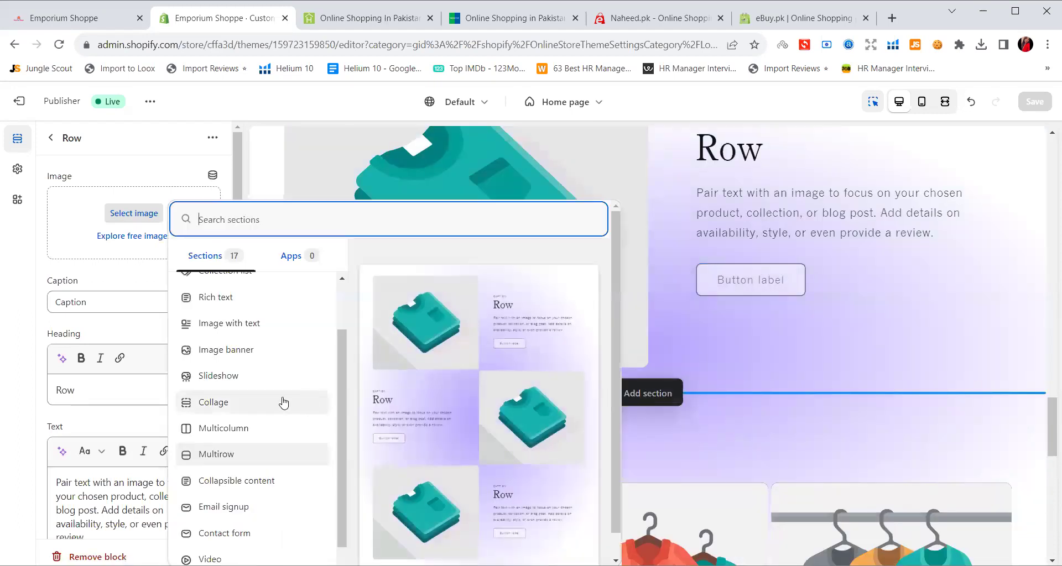
left_click(246, 459)
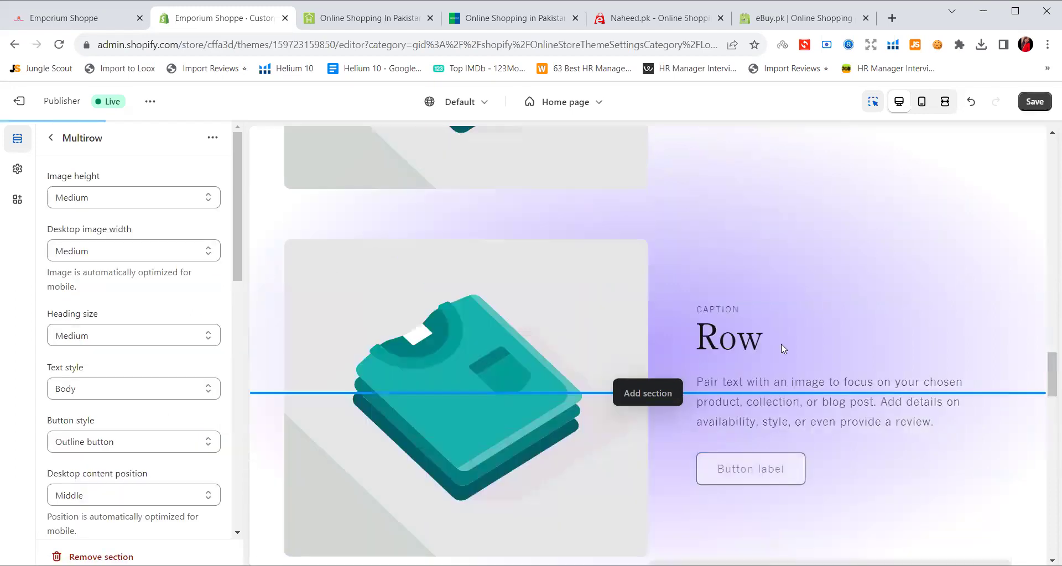
left_click(1034, 101)
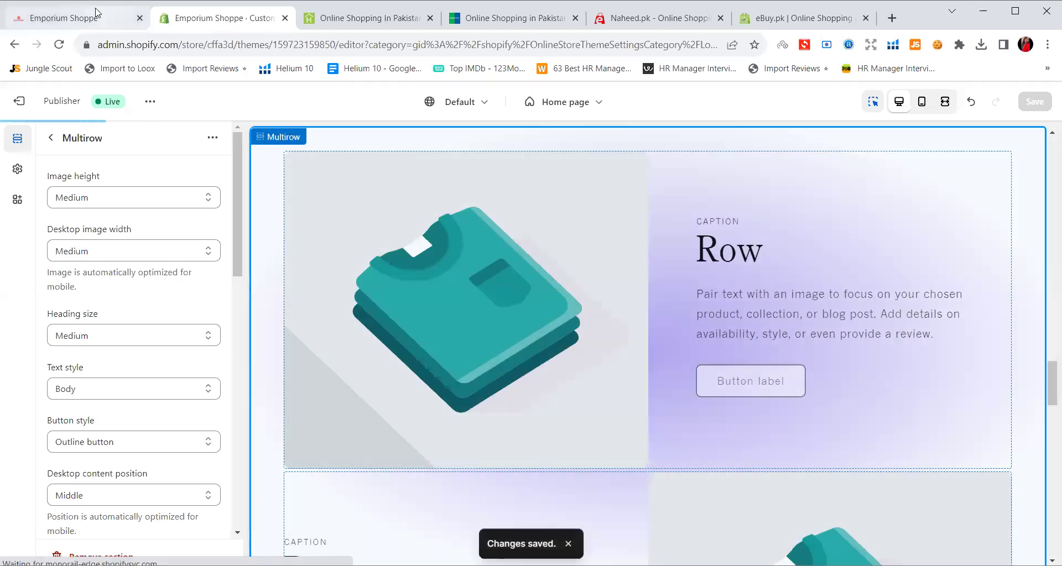
Reload the live storefront and check both Multirow sections down to the Collections section.
mouse_move(96, 12)
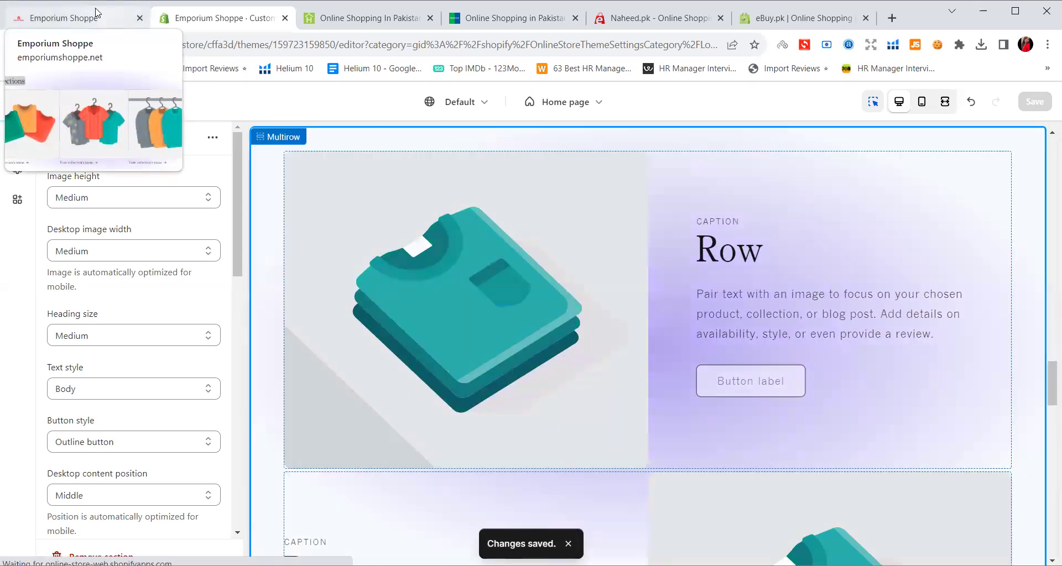
left_click(59, 17)
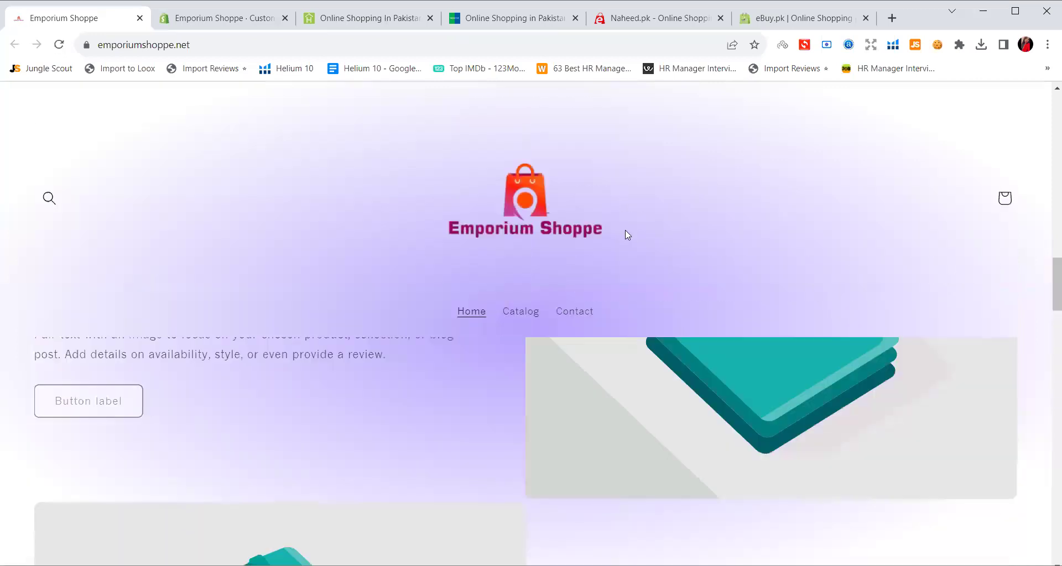
scroll(625, 230, "down", 4)
scroll(608, 269, "down", 20)
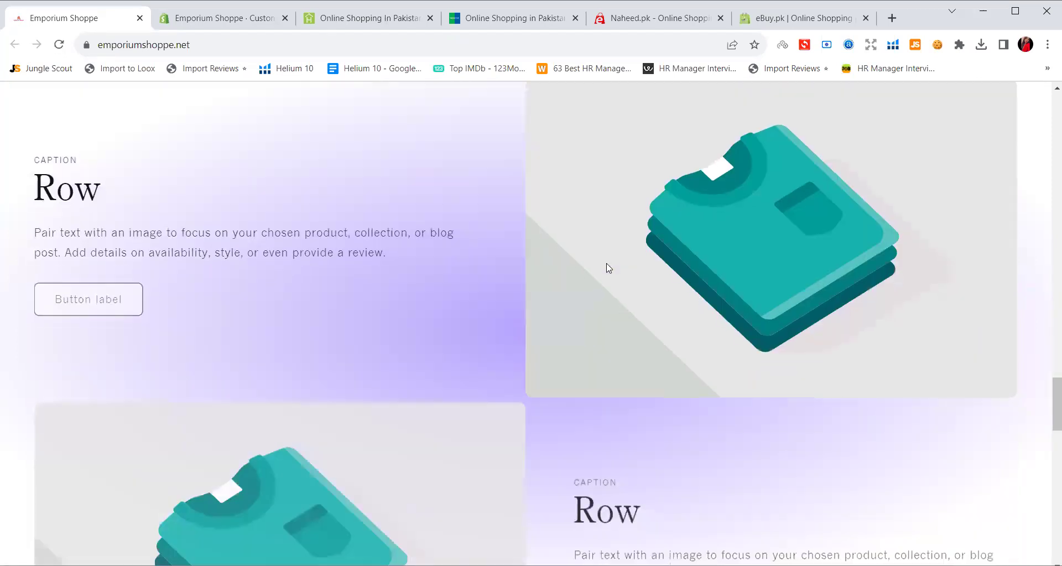
scroll(606, 257, "down", 3)
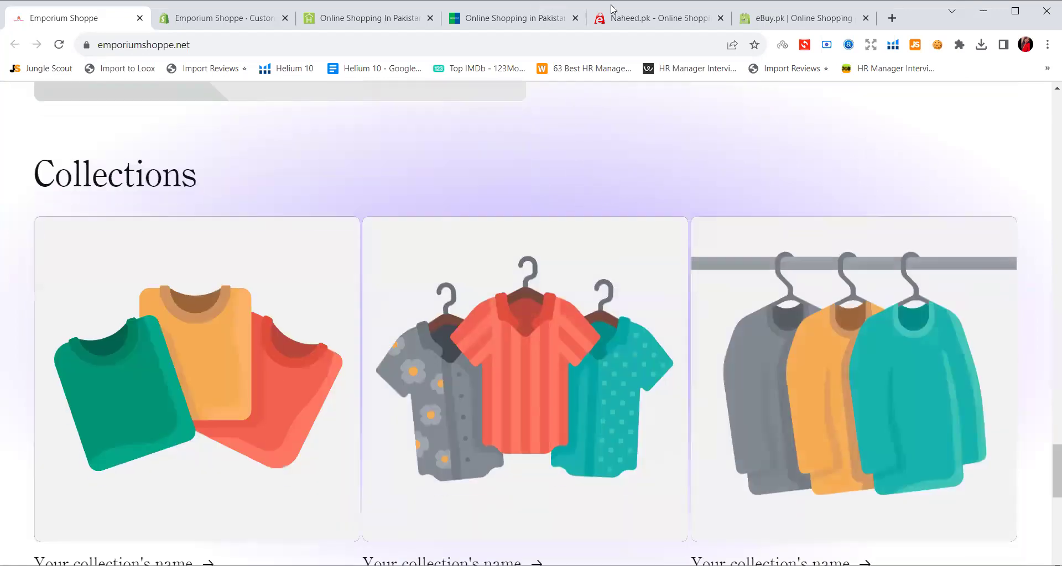
Switch to the Naheed.pk store and examine the layout of its Deals of the Day product row.
left_click(636, 18)
left_click_drag(51, 261, 180, 263)
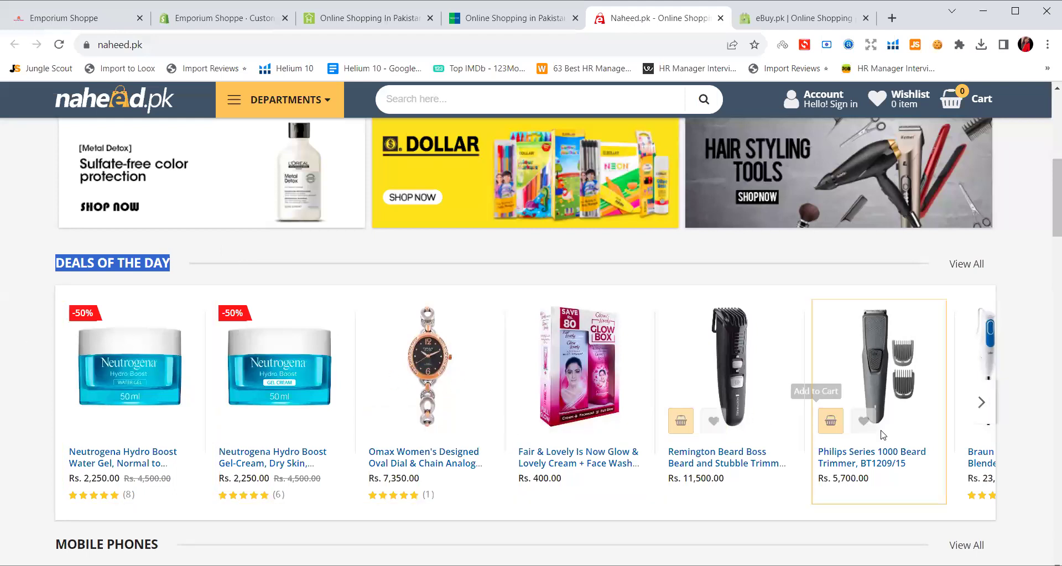
scroll(426, 309, "down", 3)
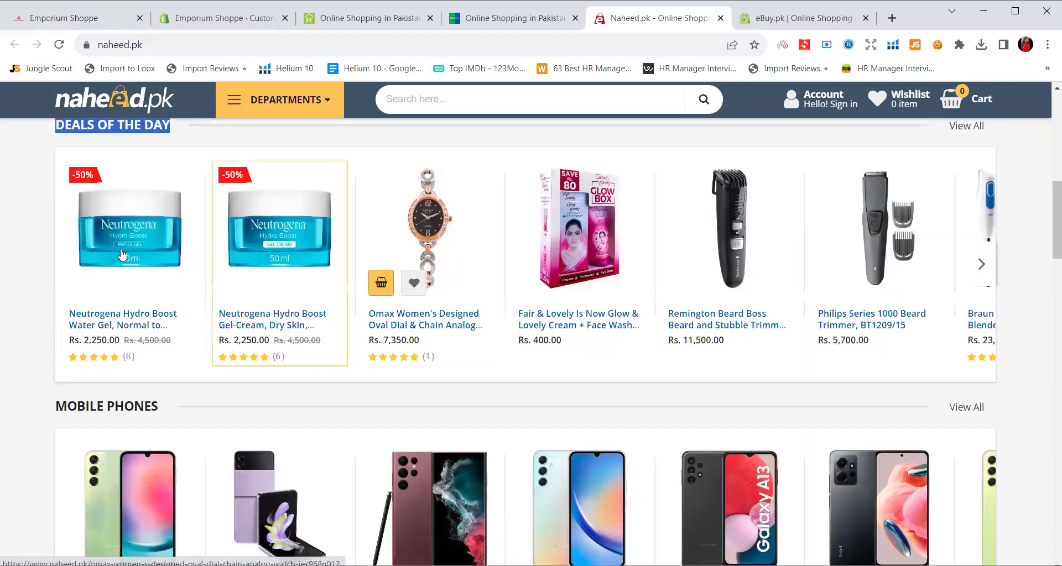
Go back to the live Emporium Shoppe storefront and compare its Multirow rows with the Naheed.pk layout.
left_click(34, 20)
scroll(434, 324, "up", 5)
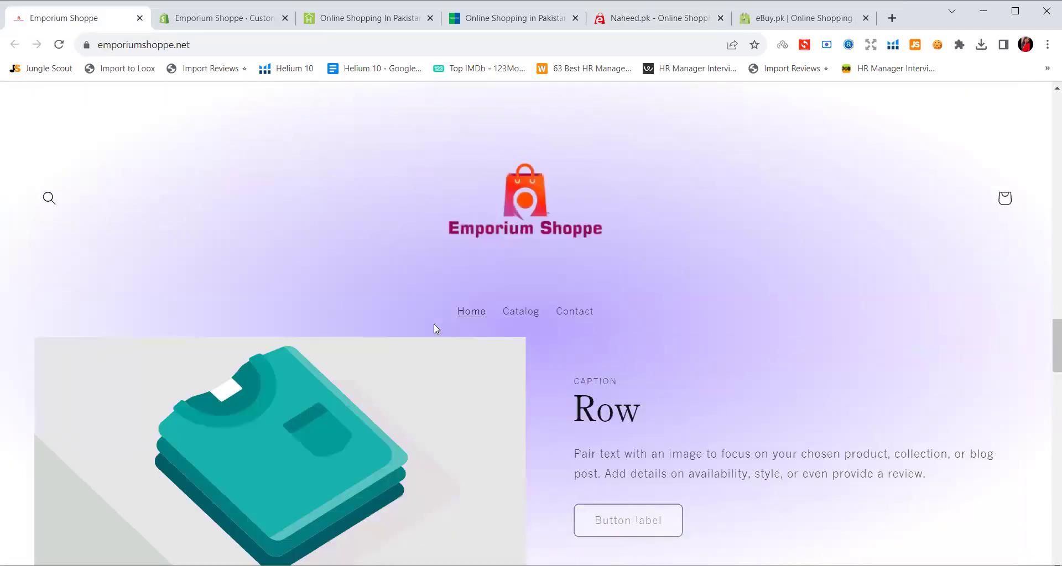
scroll(430, 335, "down", 5)
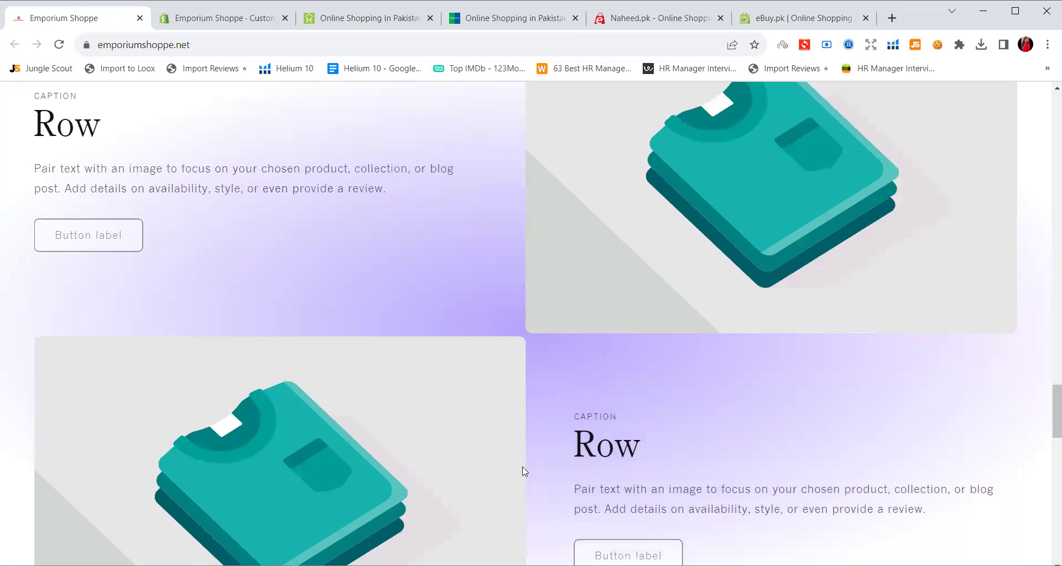
scroll(690, 477, "down", 5)
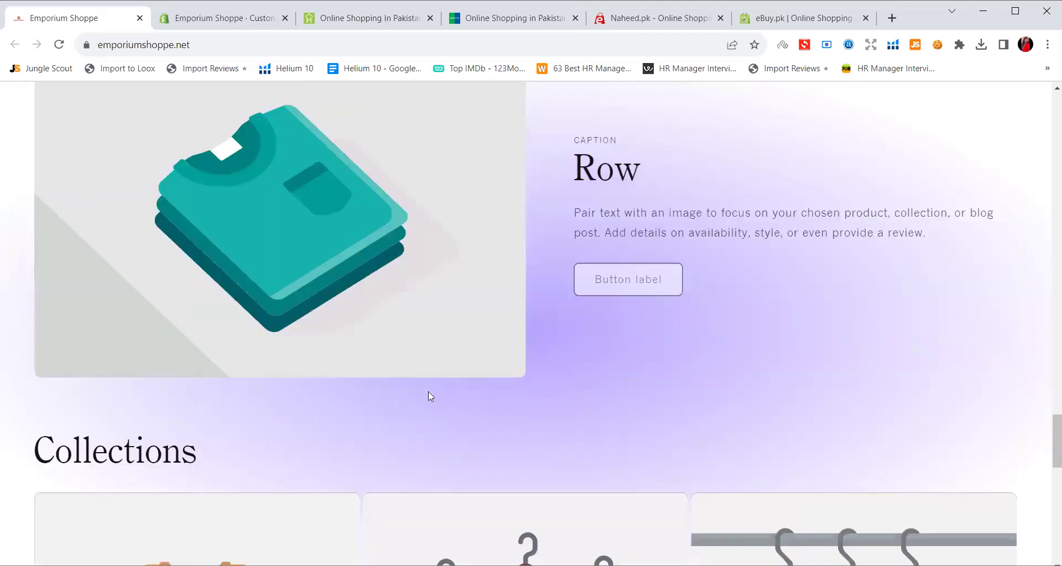
Return to the theme editor and set the second Multirow section's desktop image width to Small.
left_click(214, 21)
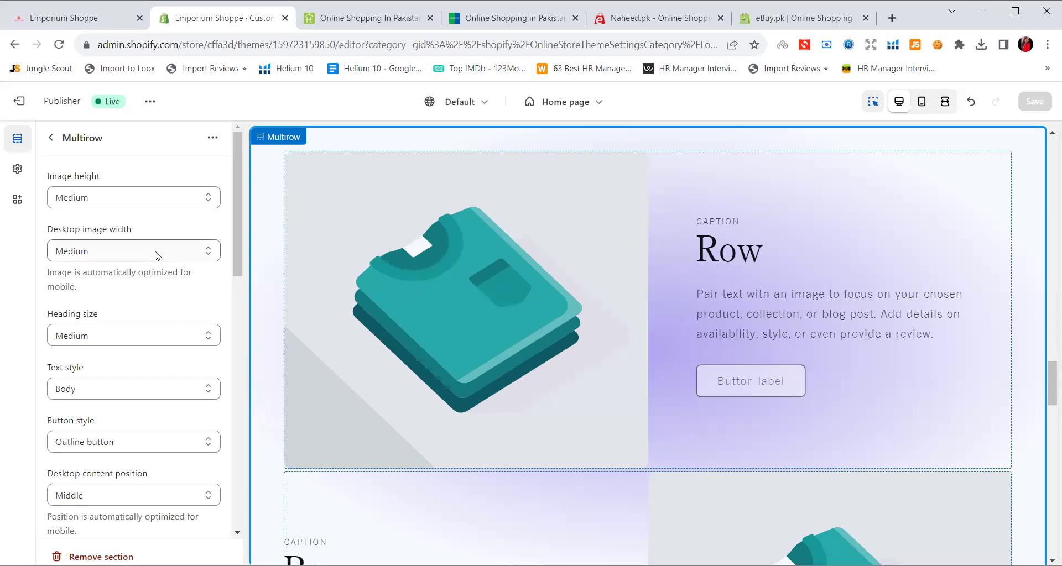
left_click(124, 256)
left_click(121, 267)
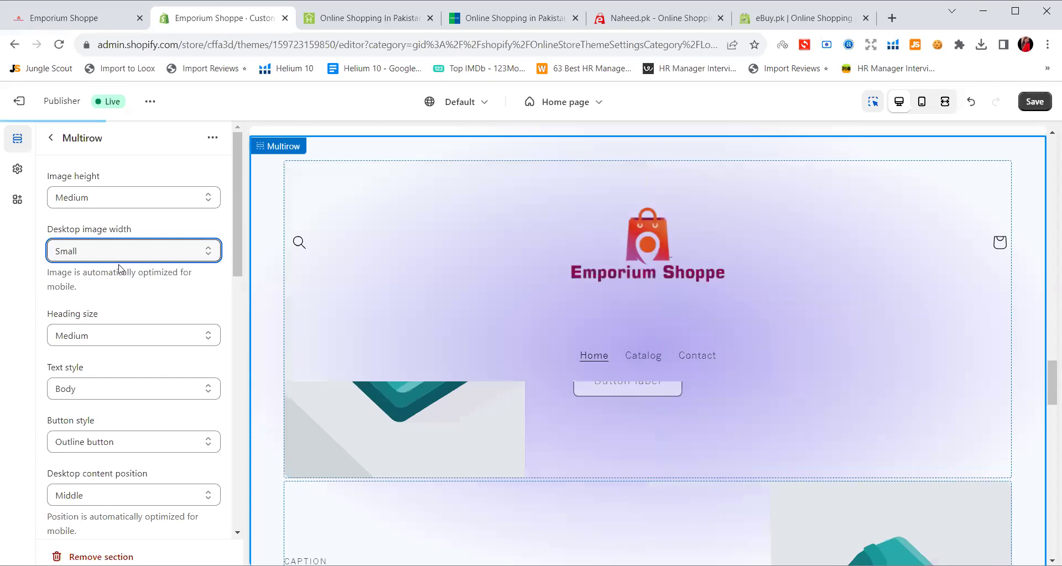
scroll(462, 493, "down", 5)
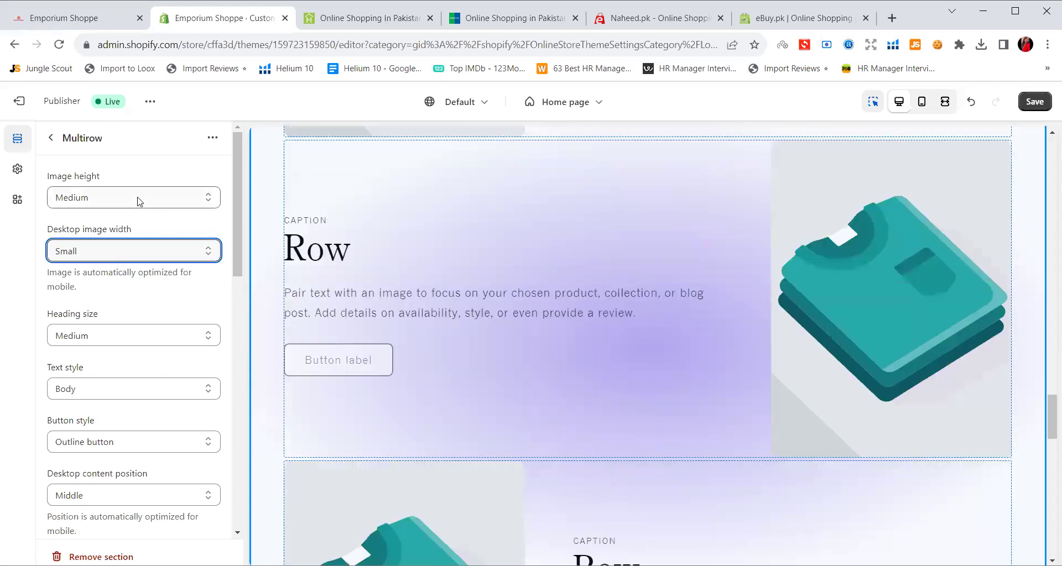
Set the second Multirow section's image height to Adapt to image and save the theme.
left_click(122, 203)
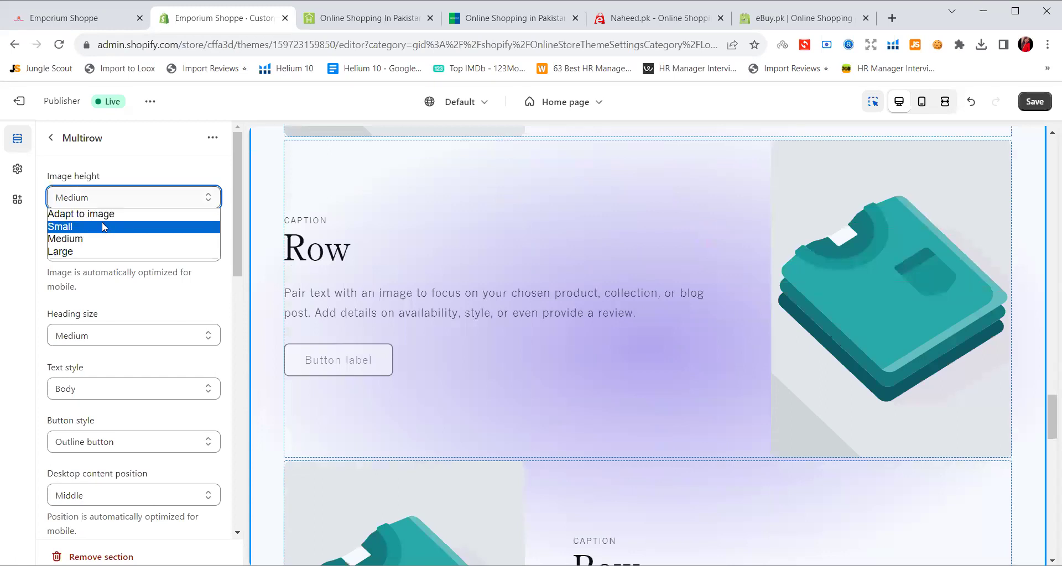
left_click(102, 226)
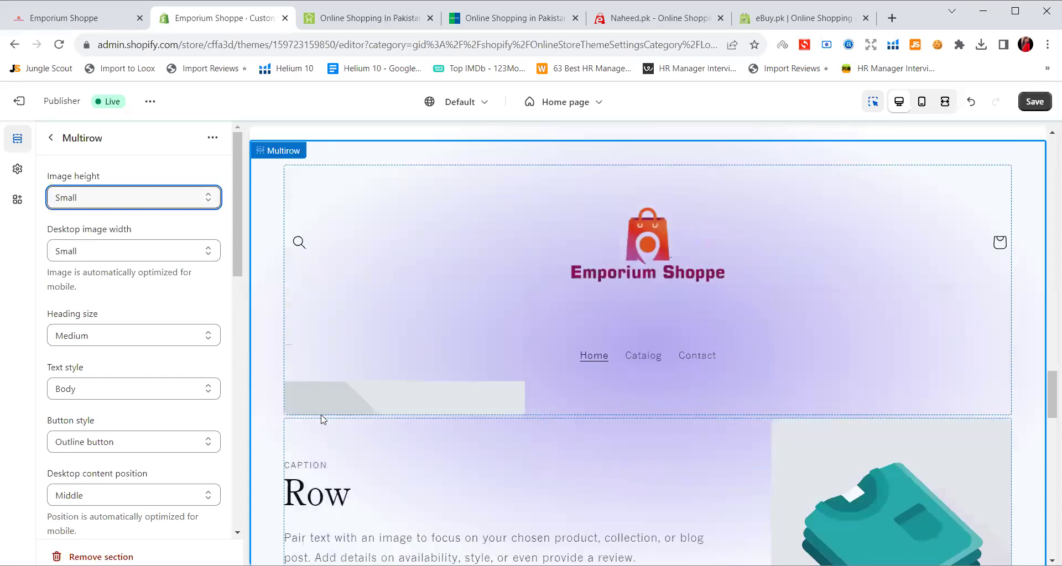
left_click(137, 199)
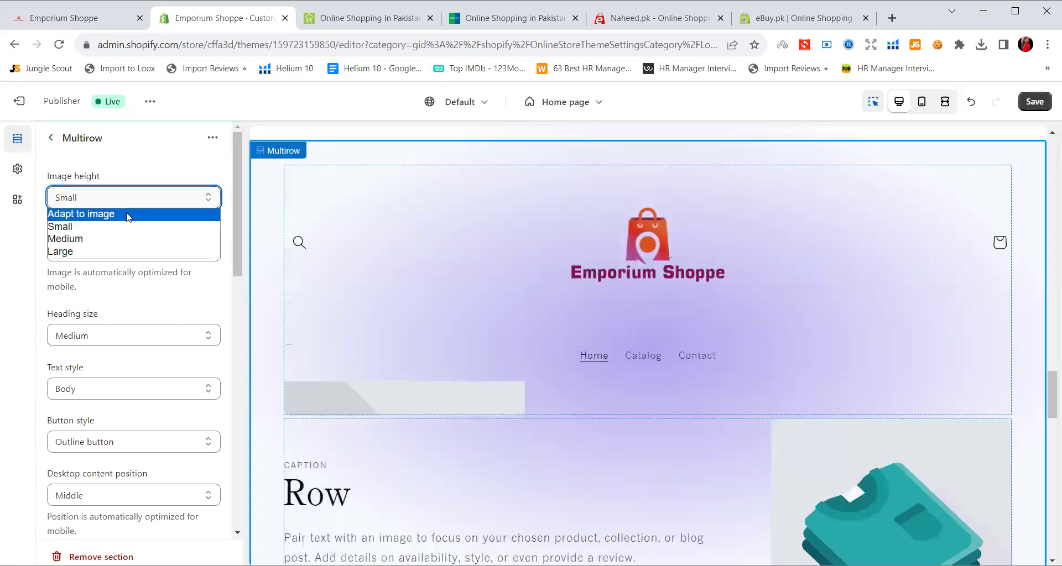
key("Return")
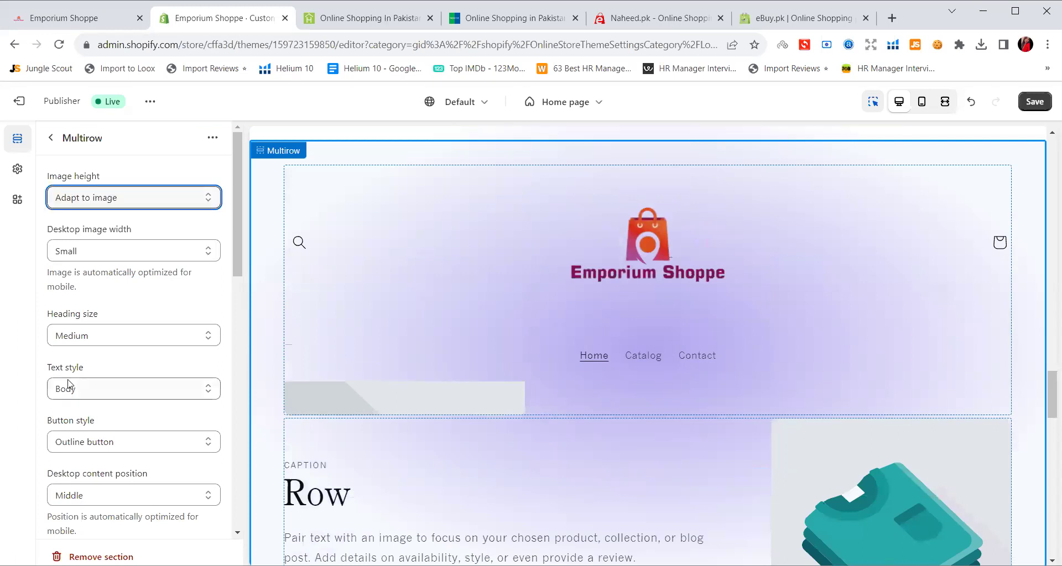
scroll(65, 387, "down", 3)
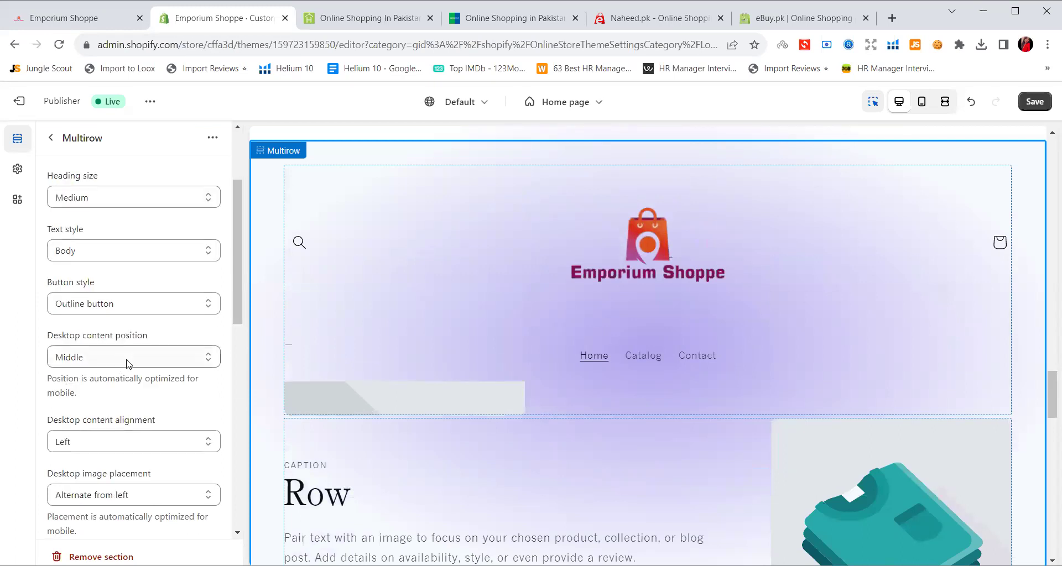
scroll(128, 363, "down", 1)
scroll(128, 363, "up", 3)
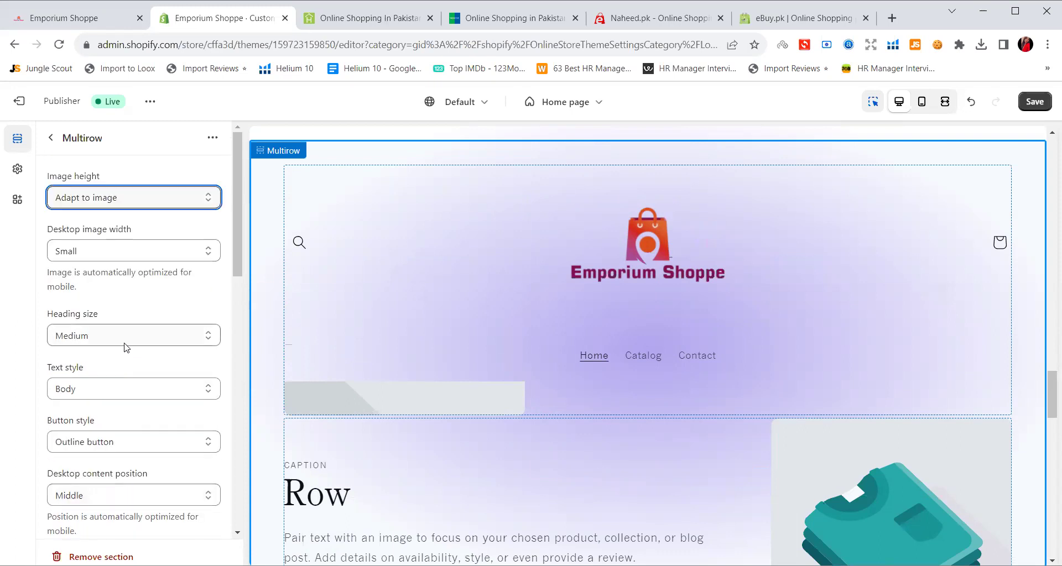
left_click(1032, 102)
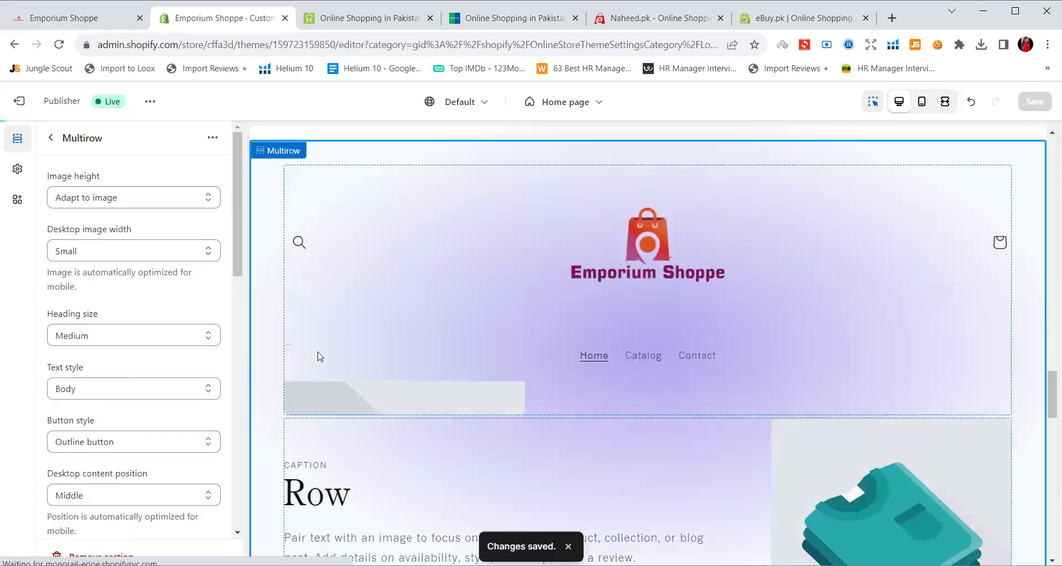
Reload the live Emporium Shoppe storefront and review the whole home page from the header to the footer.
left_click(83, 20)
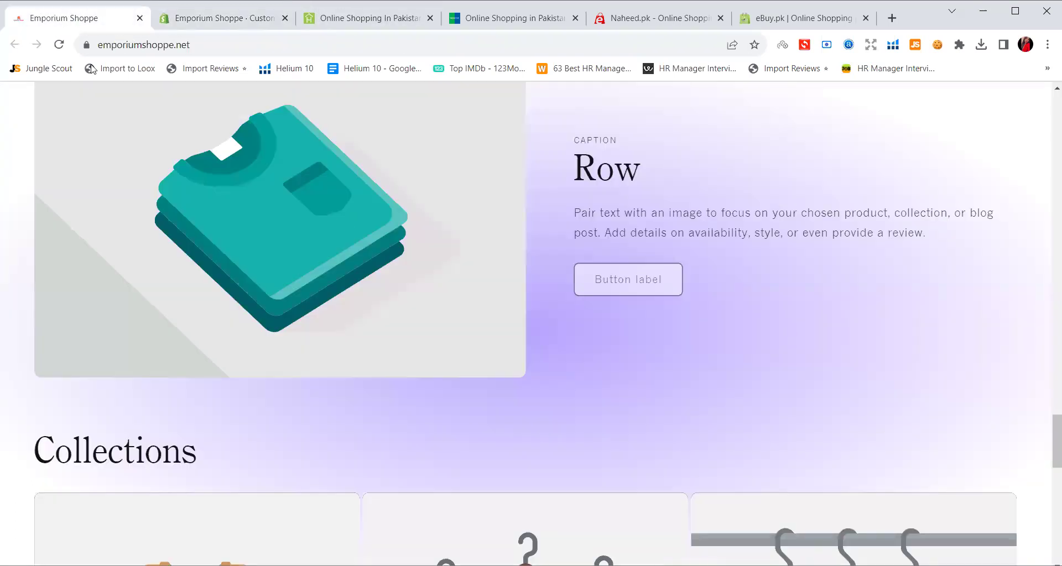
left_click(60, 47)
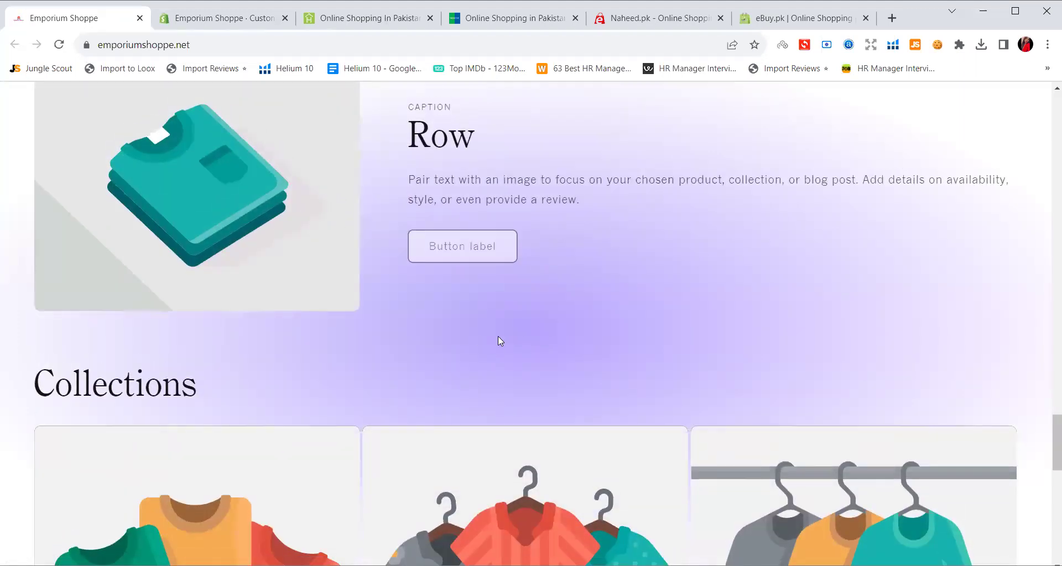
scroll(509, 327, "up", 7)
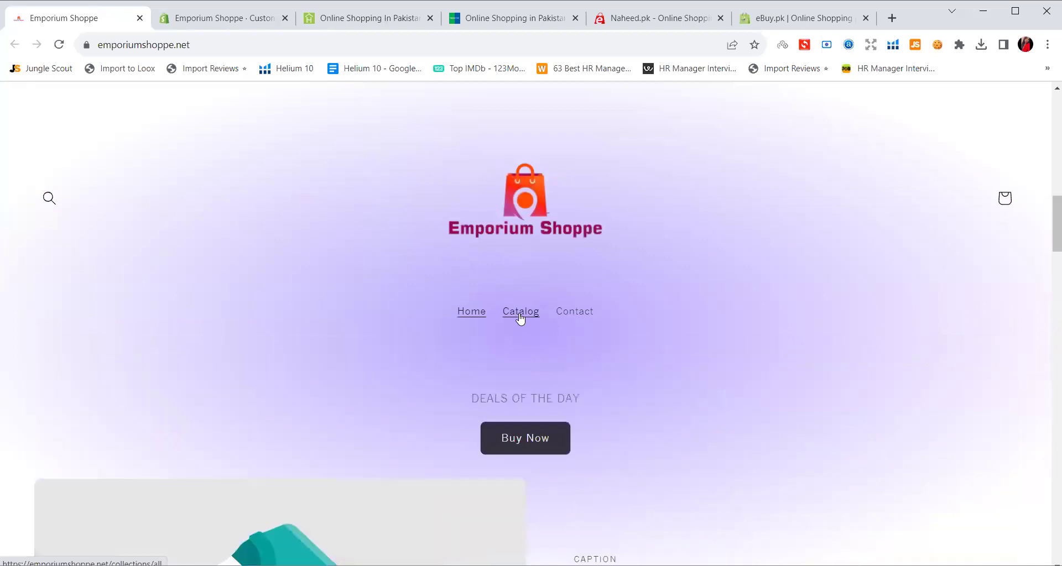
scroll(652, 288, "down", 3)
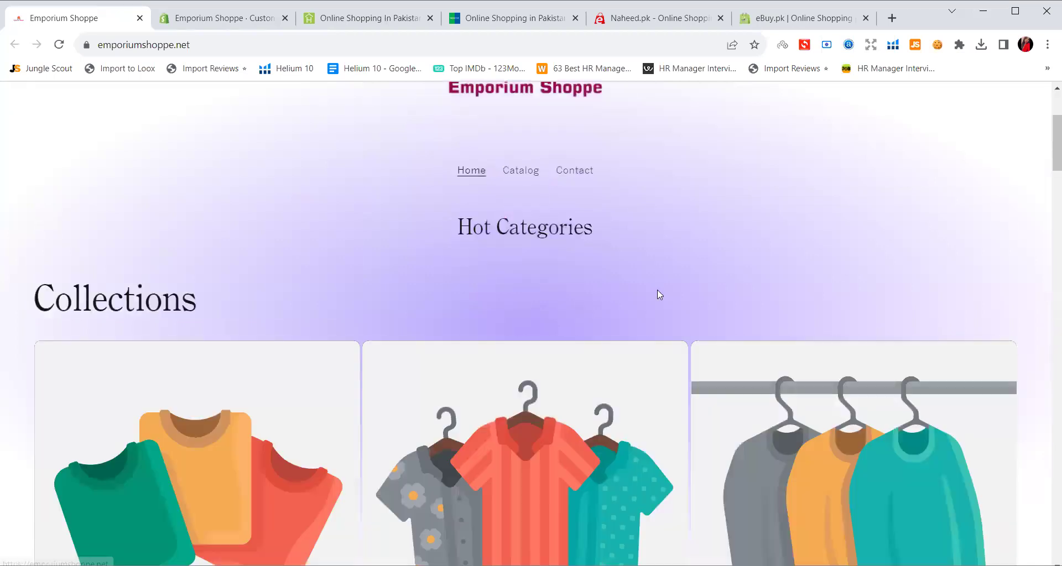
scroll(657, 290, "down", 5)
scroll(657, 289, "up", 8)
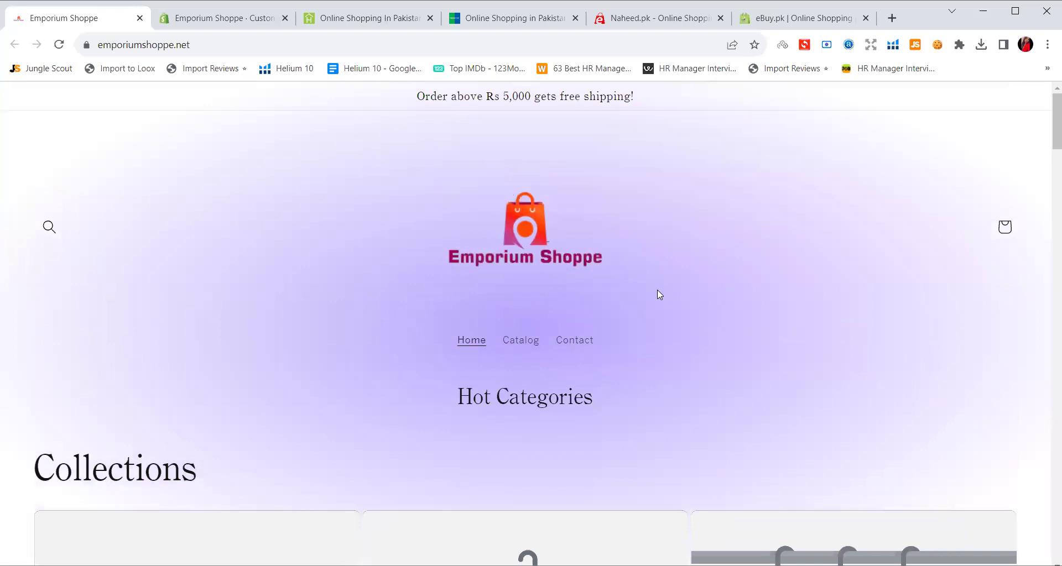
scroll(656, 289, "down", 10)
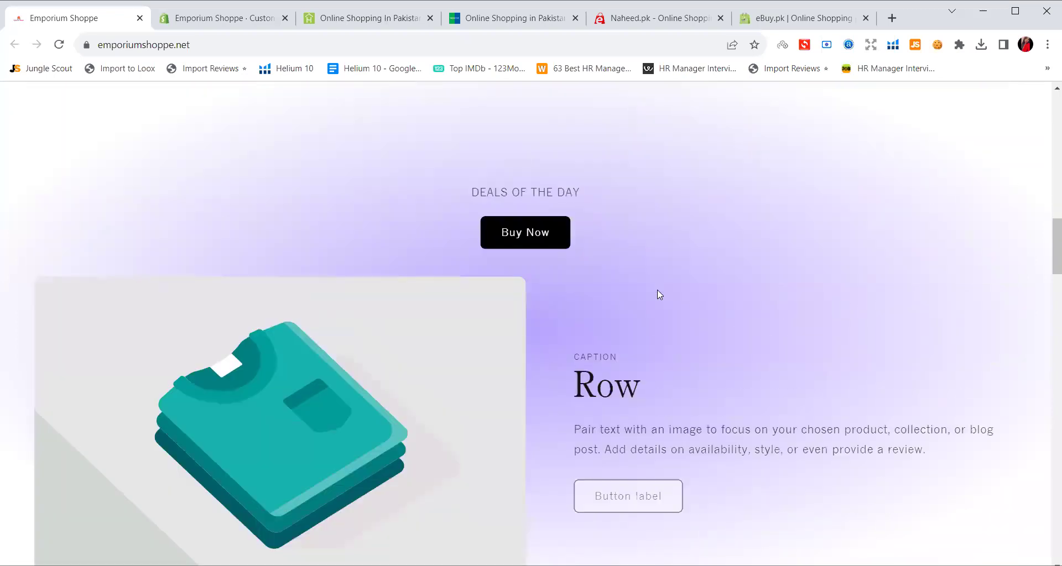
scroll(657, 290, "down", 10)
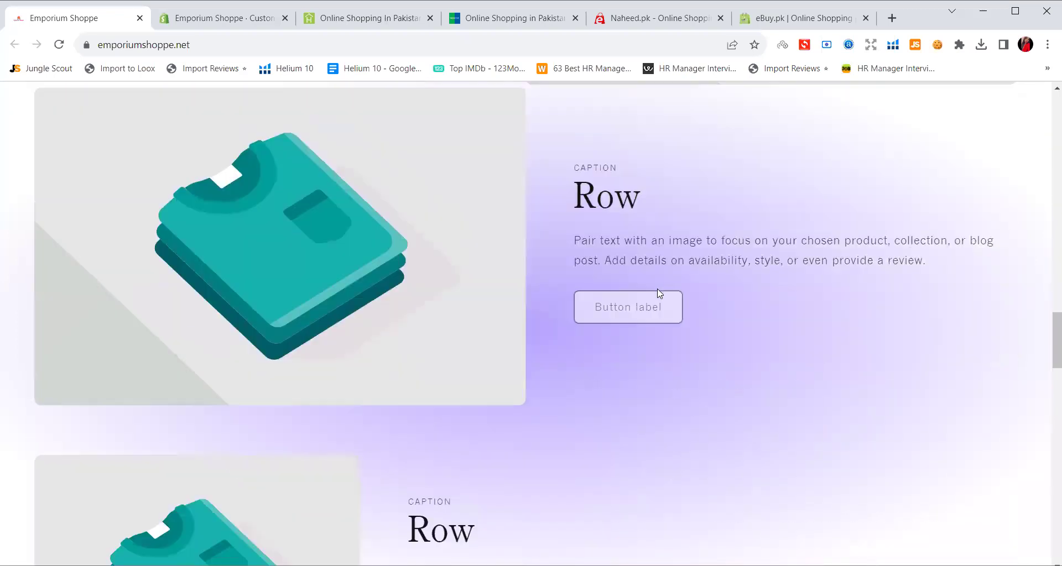
scroll(656, 289, "down", 10)
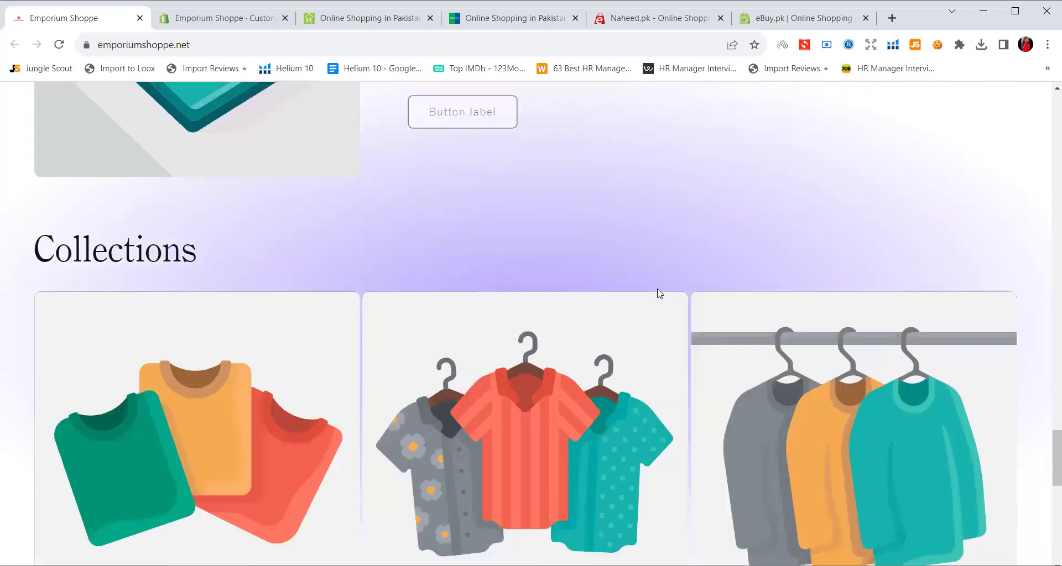
scroll(657, 289, "down", 10)
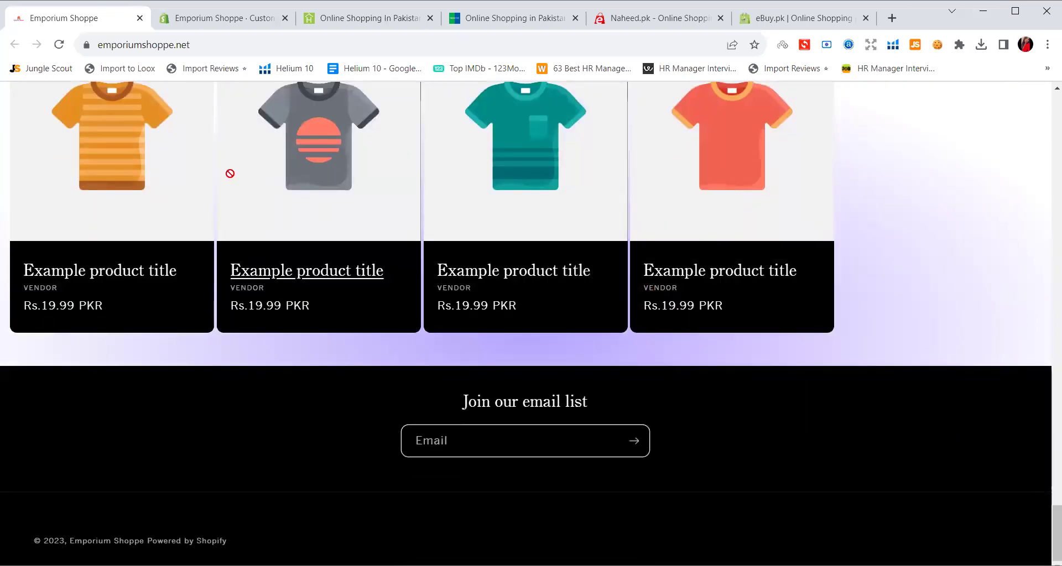
left_click(59, 44)
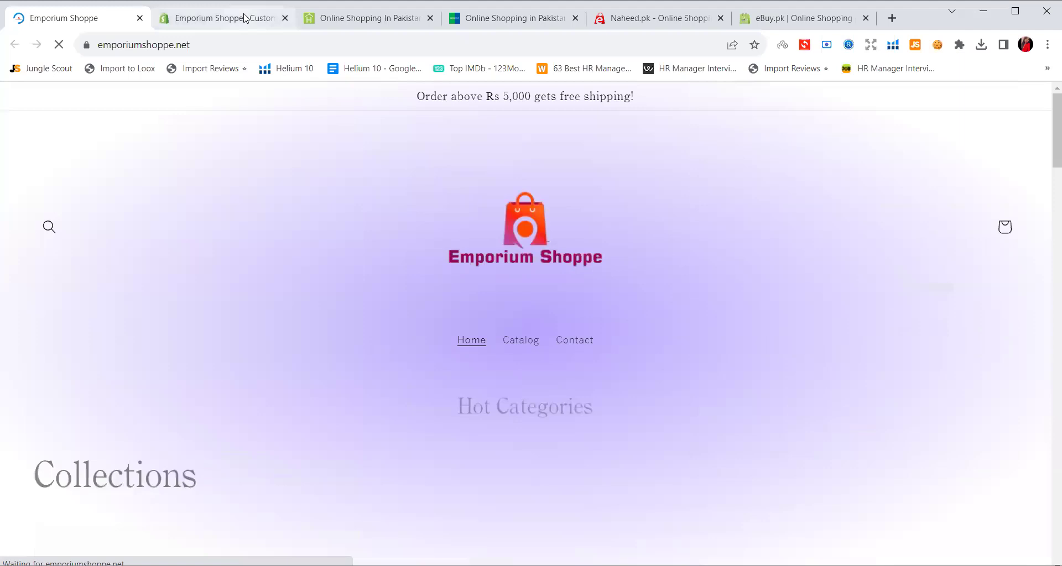
Switch to the HomeShopping.pk store and examine its home page layout down to the footer.
left_click(244, 18)
left_click(364, 20)
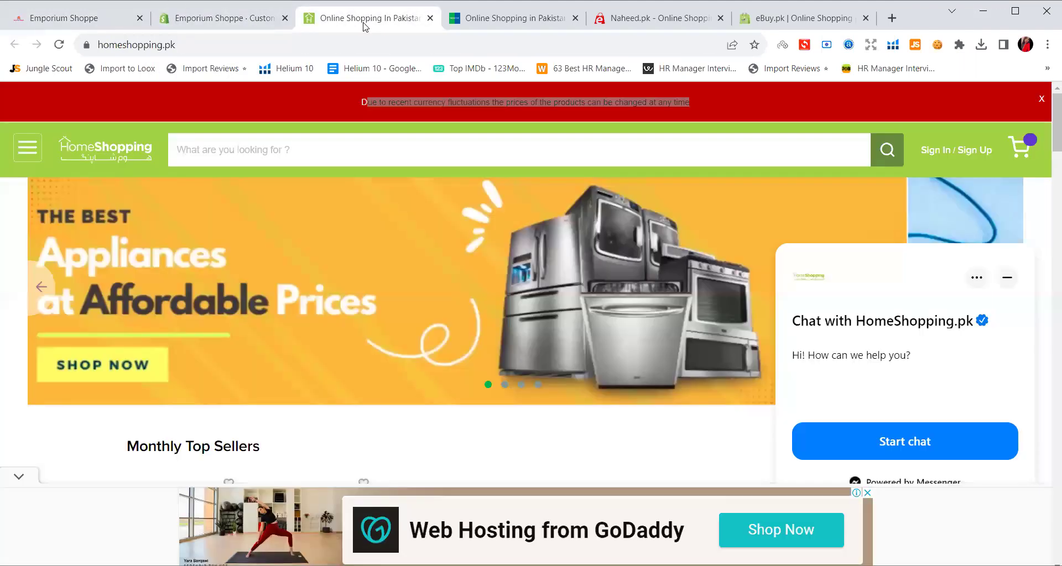
scroll(735, 284, "down", 6)
scroll(482, 213, "down", 15)
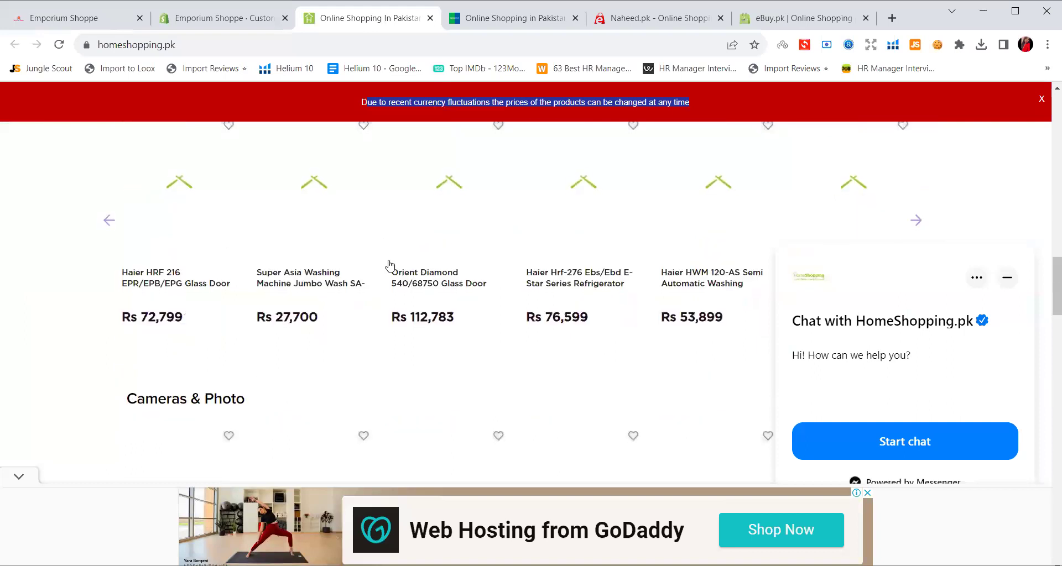
scroll(390, 266, "down", 20)
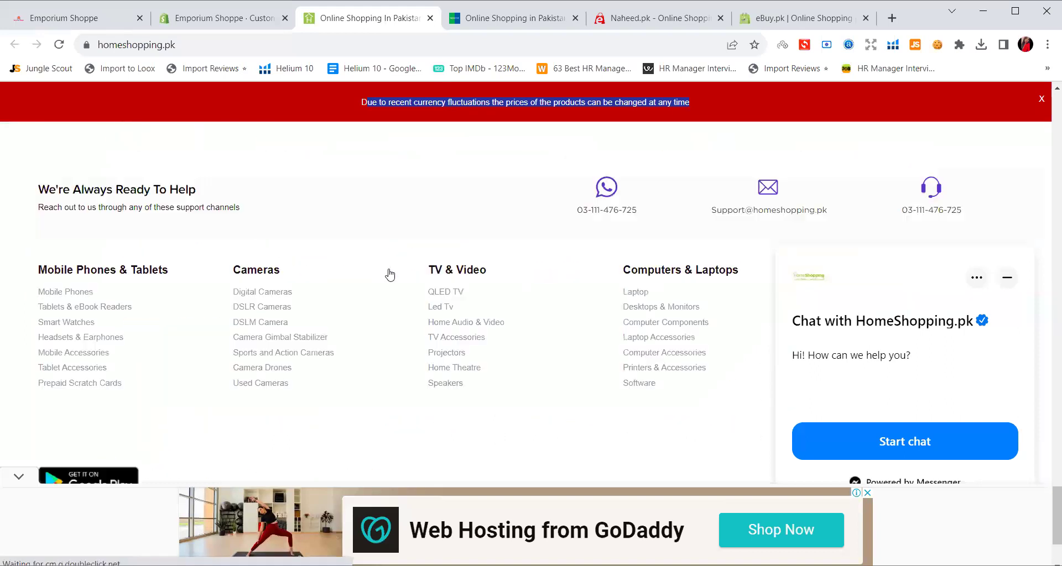
scroll(390, 274, "down", 3)
Switch to the Telemart store and examine its category rows, banners and the text at the end of its home page.
left_click(480, 17)
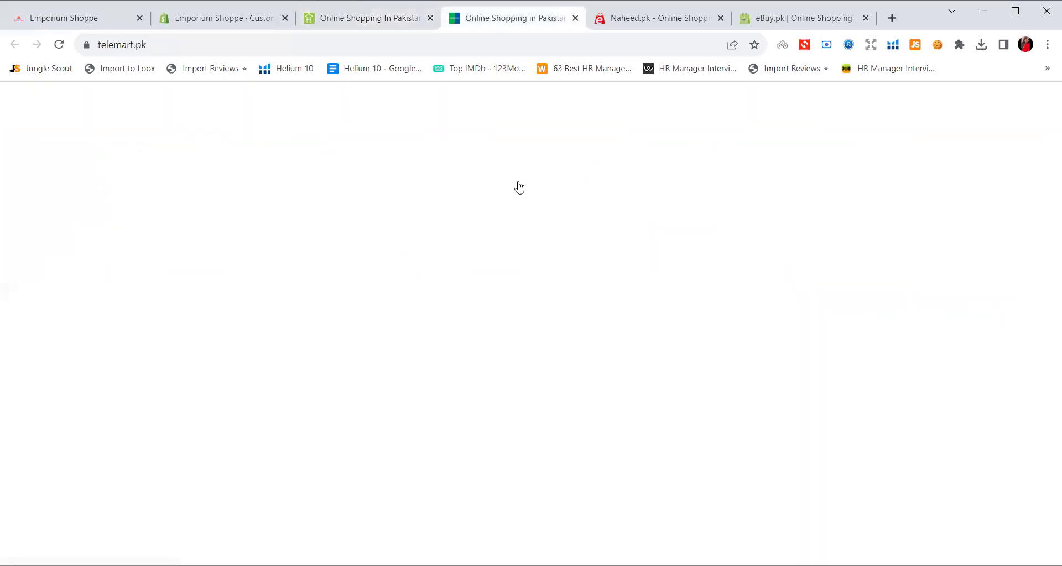
scroll(525, 202, "down", 15)
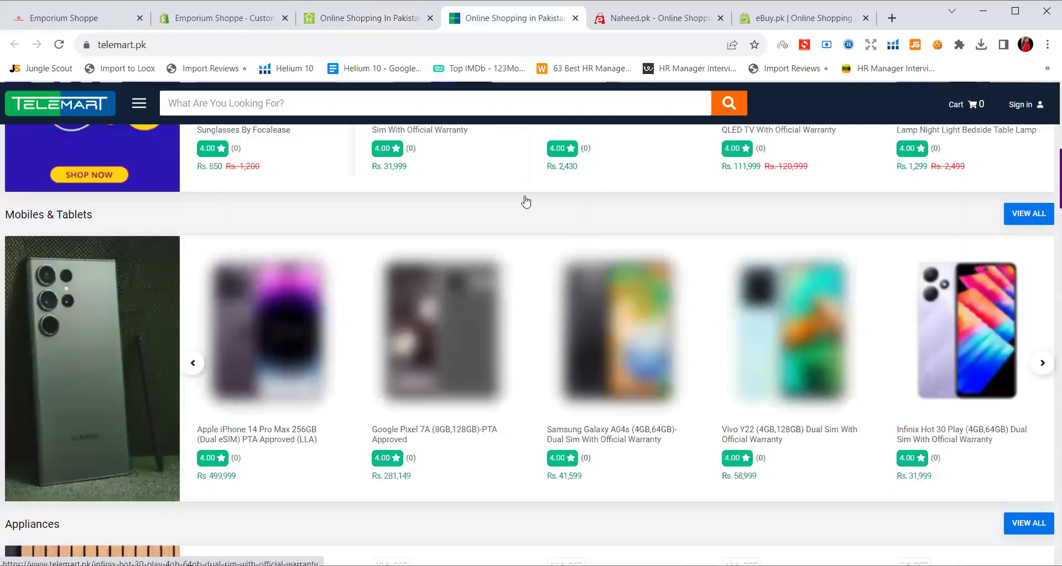
scroll(525, 202, "down", 10)
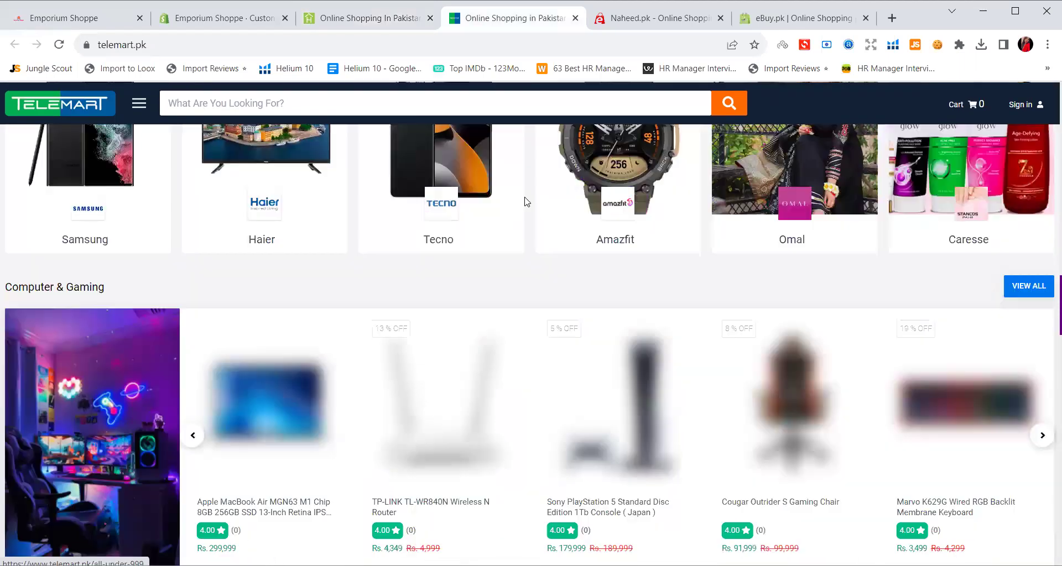
scroll(526, 203, "down", 15)
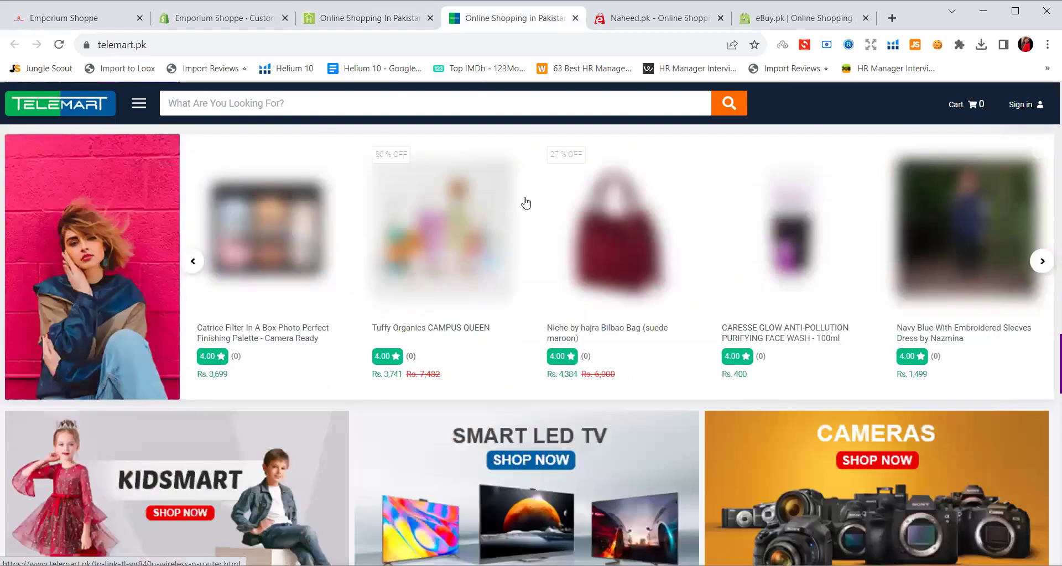
scroll(526, 202, "down", 10)
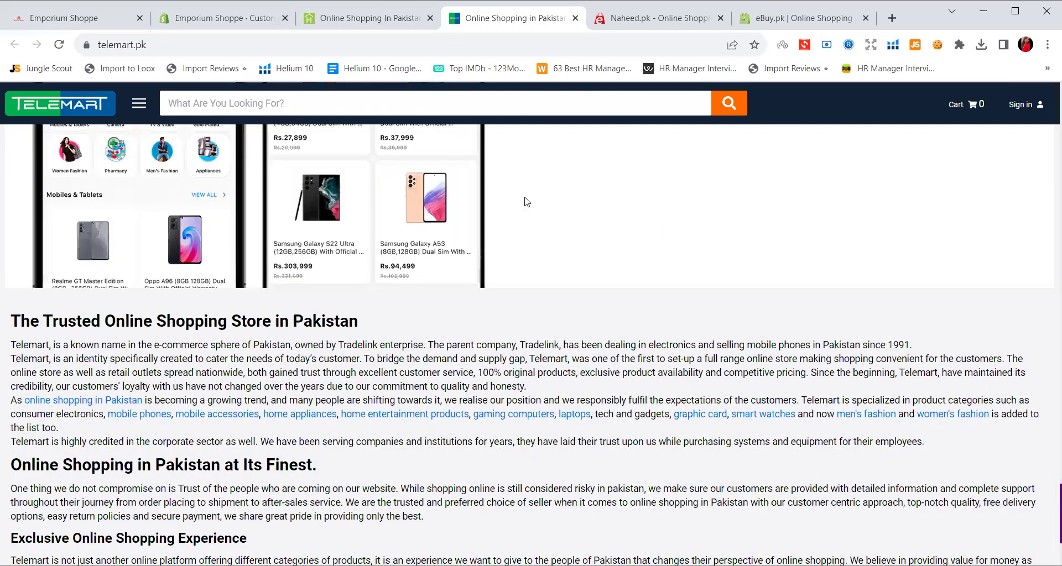
Switch to the Naheed.pk store and examine its home page from Deals of the Day down to the footer.
left_click(688, 20)
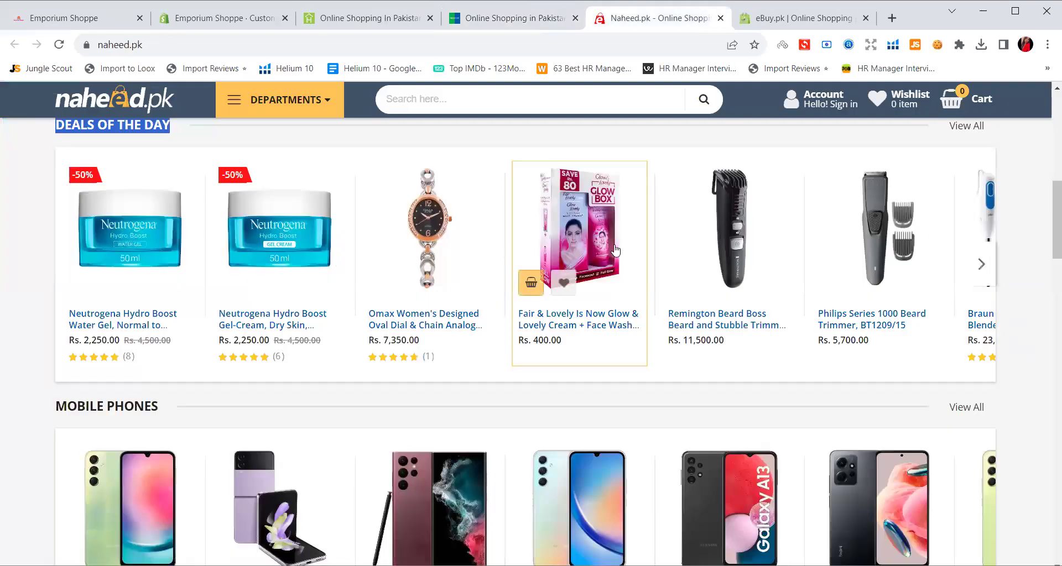
scroll(615, 251, "down", 5)
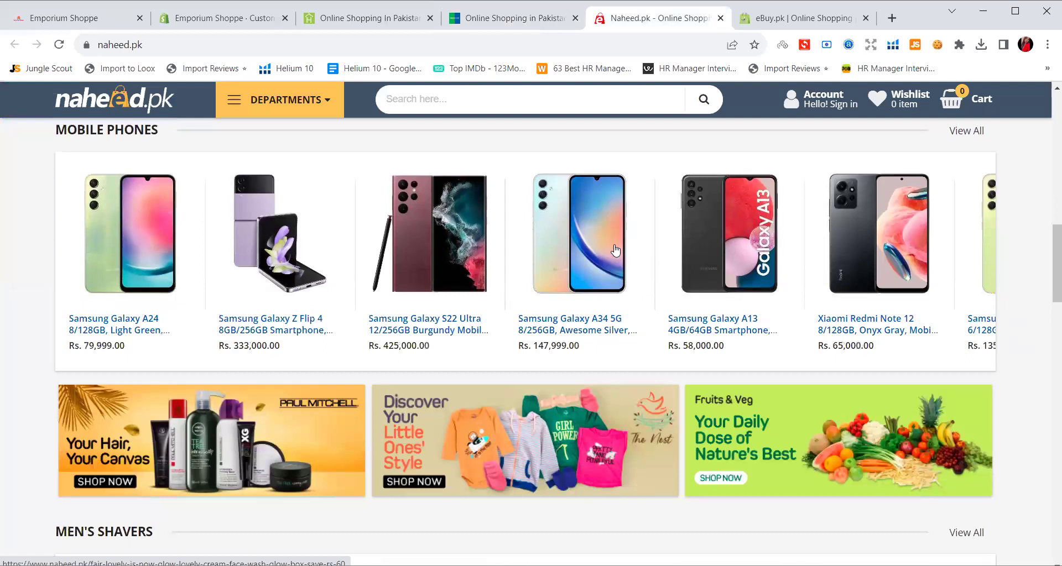
scroll(609, 233, "down", 15)
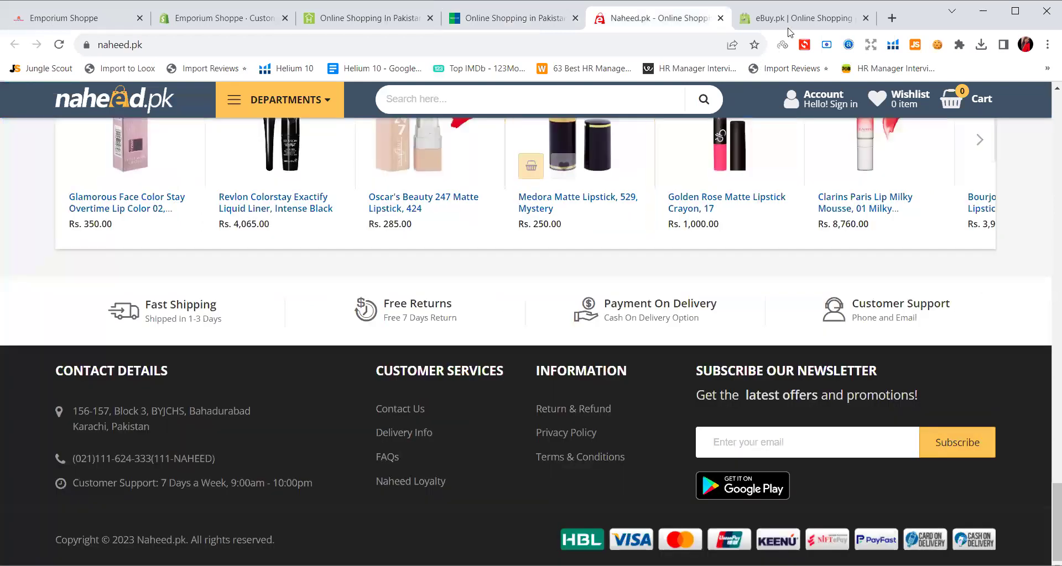
Switch to the eBuy.pk store and examine its home page from the product rows down to the footer.
left_click(788, 19)
scroll(590, 183, "down", 20)
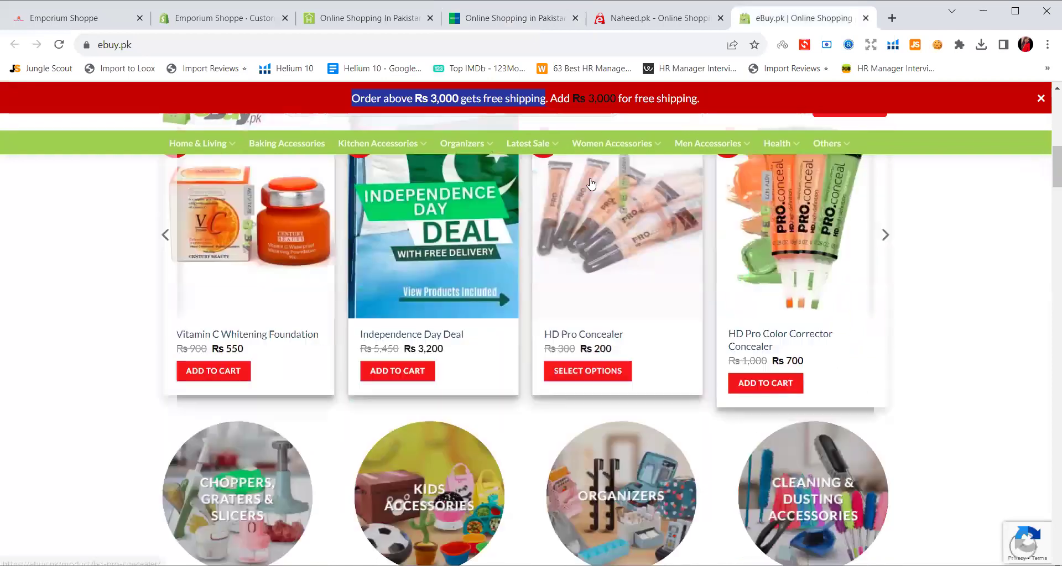
scroll(590, 183, "down", 18)
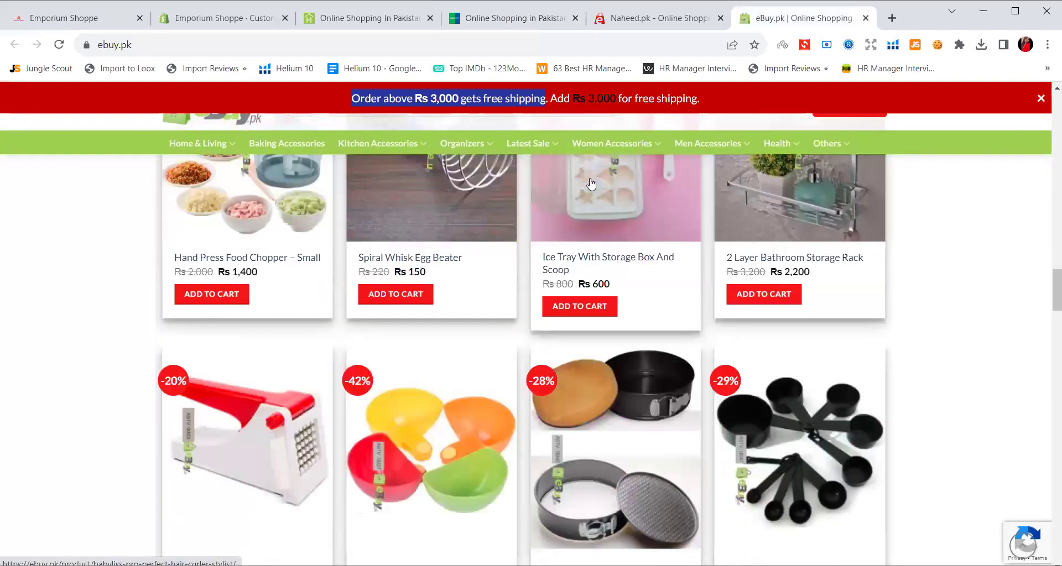
scroll(588, 191, "down", 6)
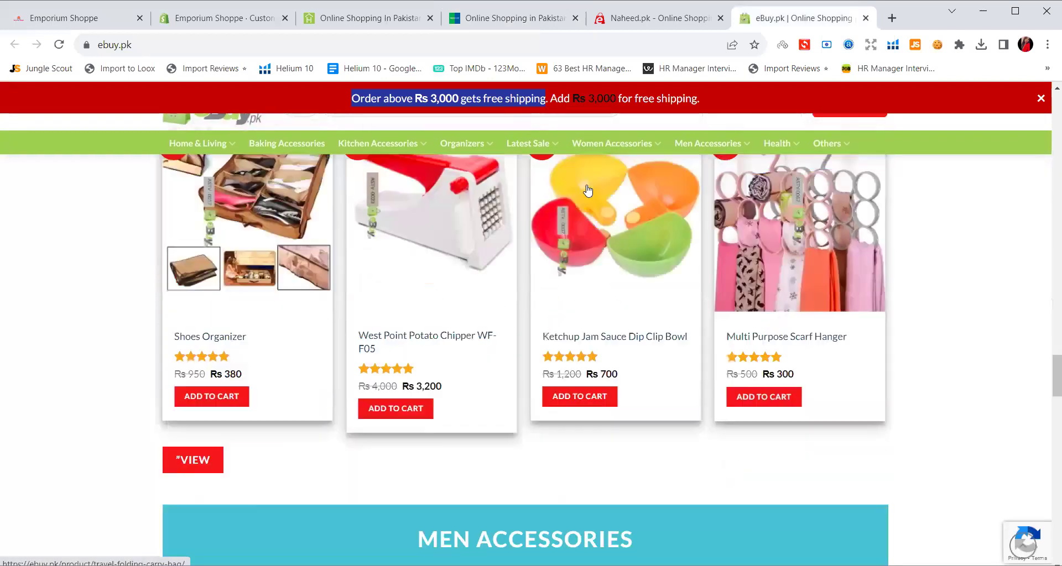
scroll(587, 190, "down", 14)
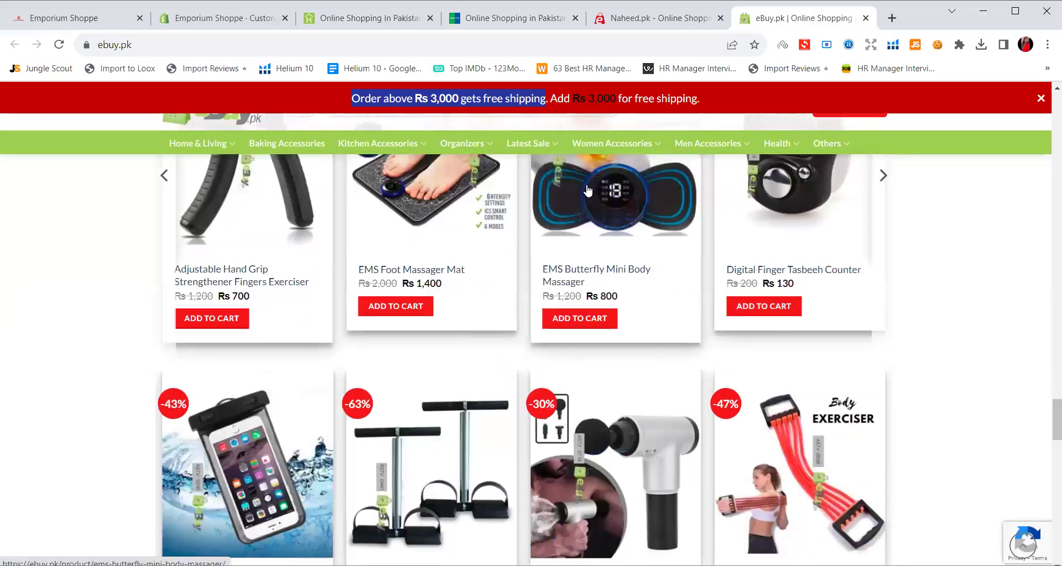
scroll(588, 191, "down", 5)
scroll(588, 190, "down", 16)
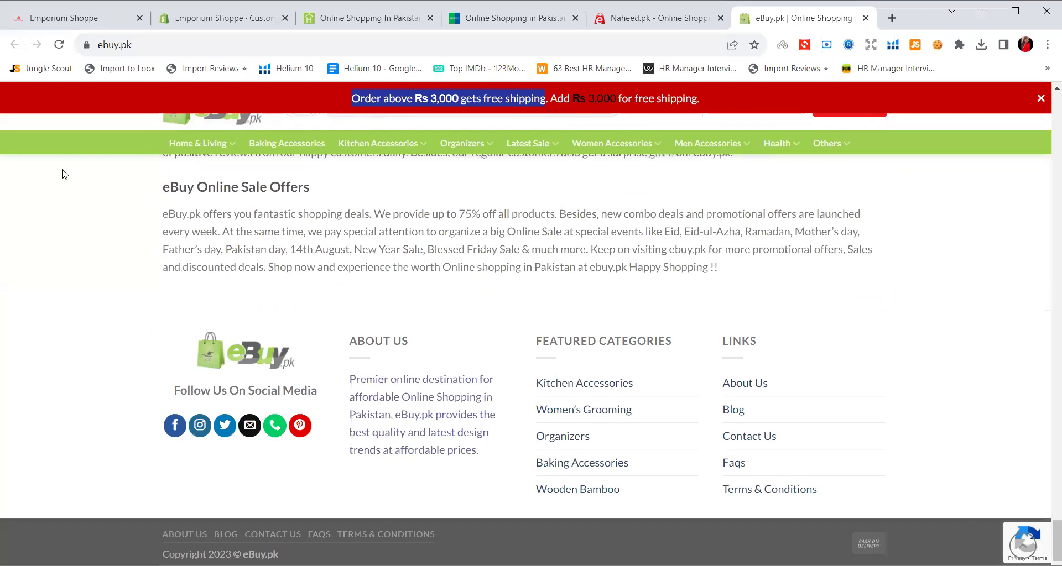
Return to the Emporium Shoppe theme editor and review the home page preview from the Multirow section up to the header.
left_click(73, 16)
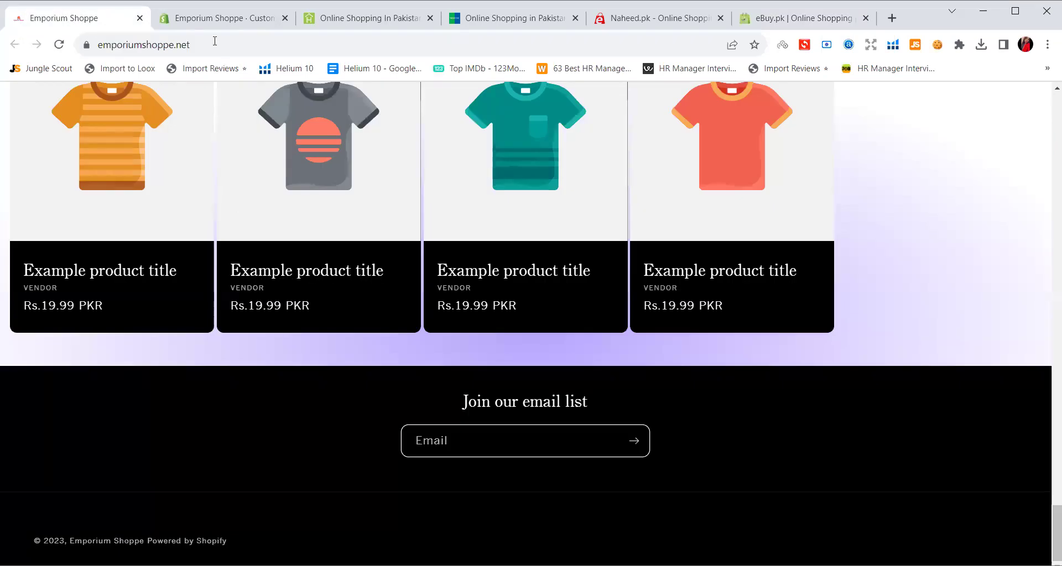
left_click(216, 28)
scroll(494, 282, "down", 4)
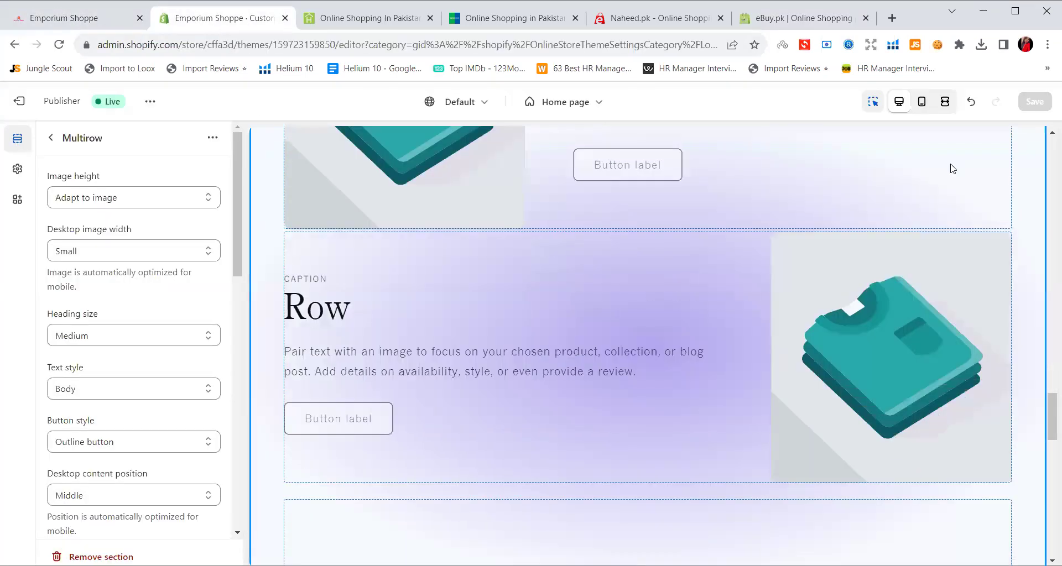
scroll(697, 255, "up", 6)
scroll(691, 250, "up", 5)
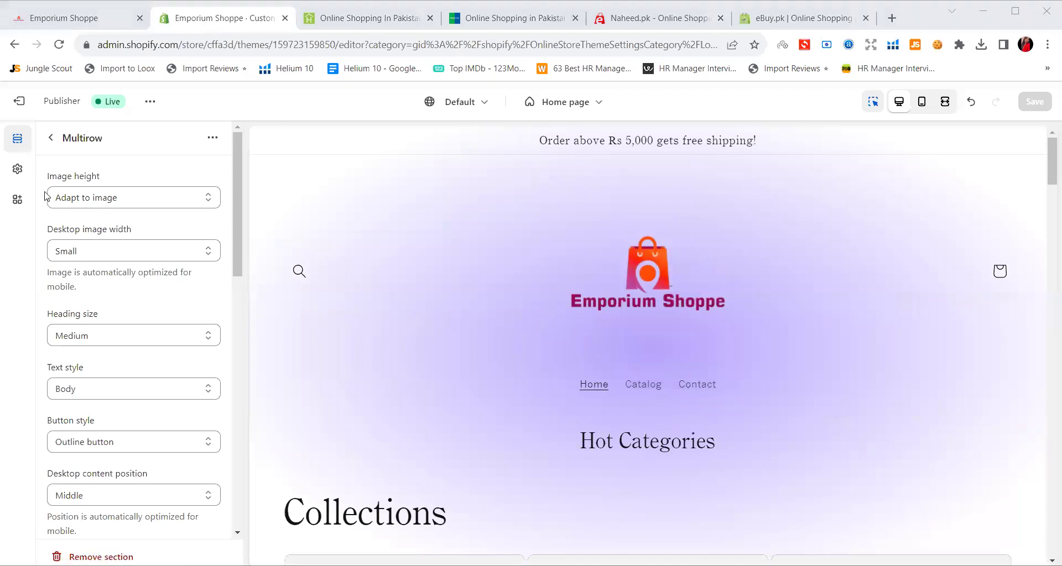
Exit the theme editor and open the App Store's recommended product sourcing apps from the store's empty Products page.
left_click(18, 103)
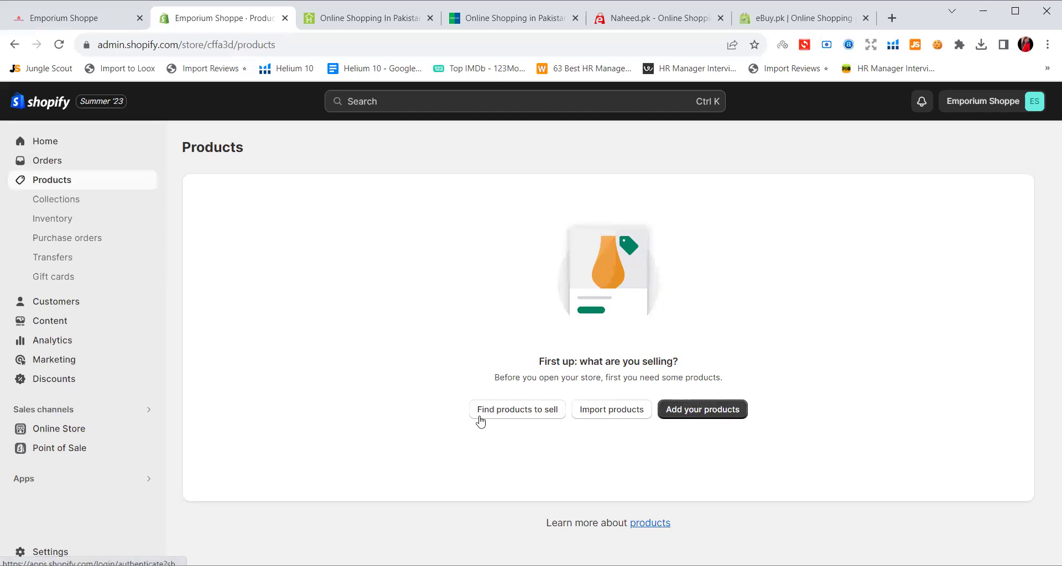
left_click(530, 417)
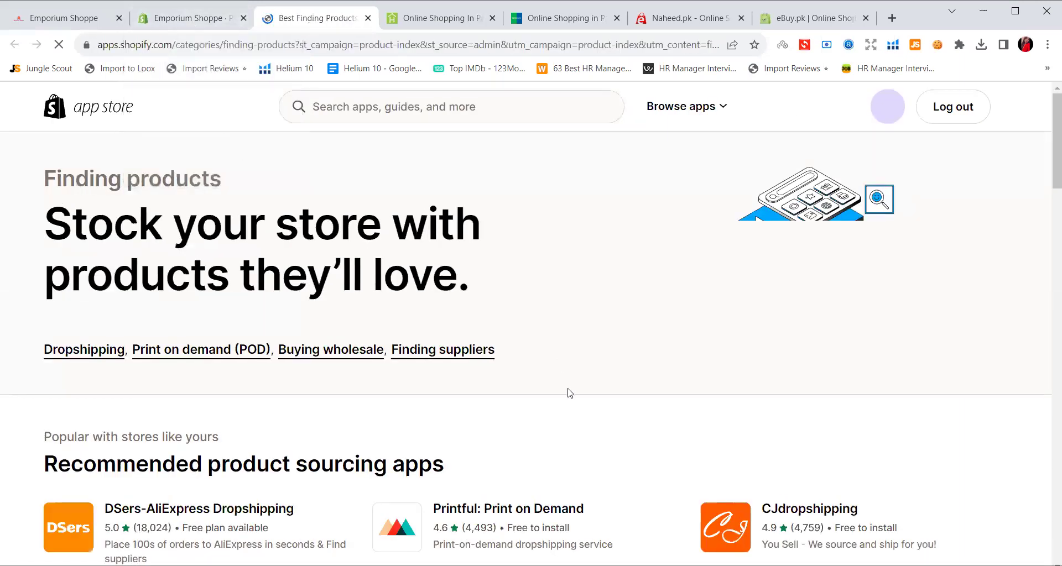
scroll(570, 393, "down", 3)
left_click(569, 394)
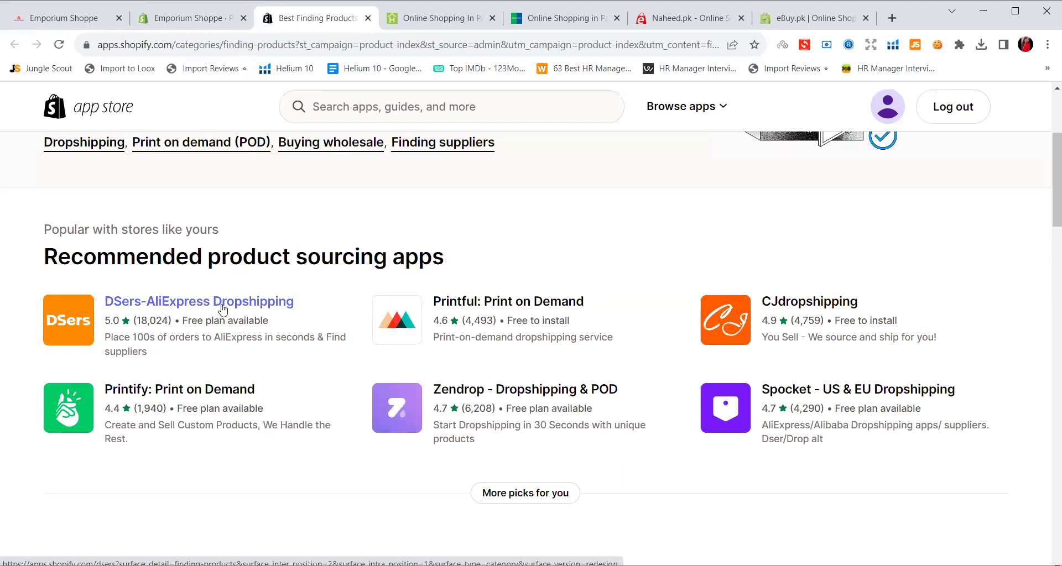
Install the DSers-AliExpress Dropshipping app on the Emporium Shoppe store and approve its access request.
left_click(226, 307)
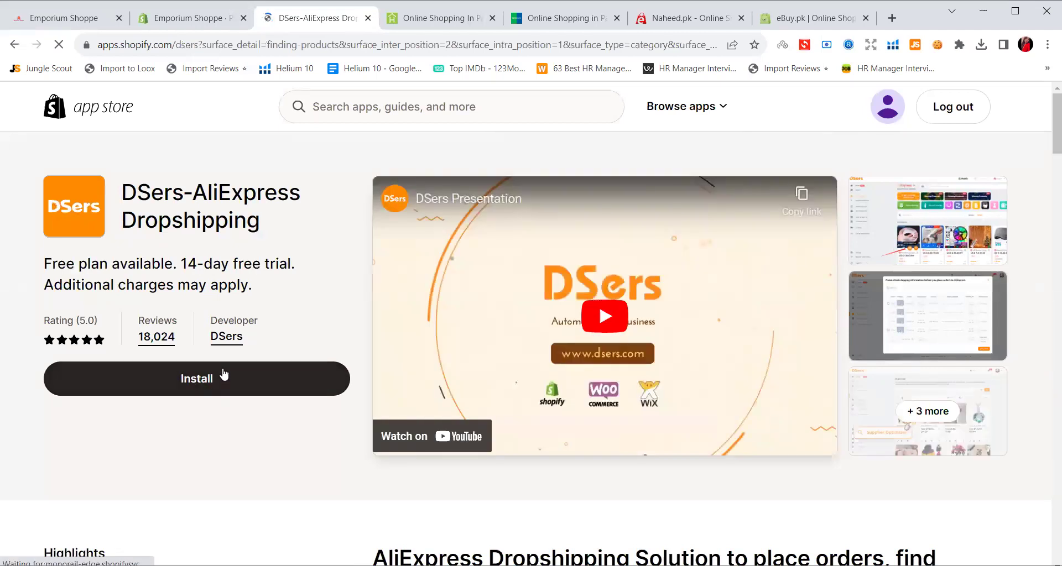
left_click(224, 374)
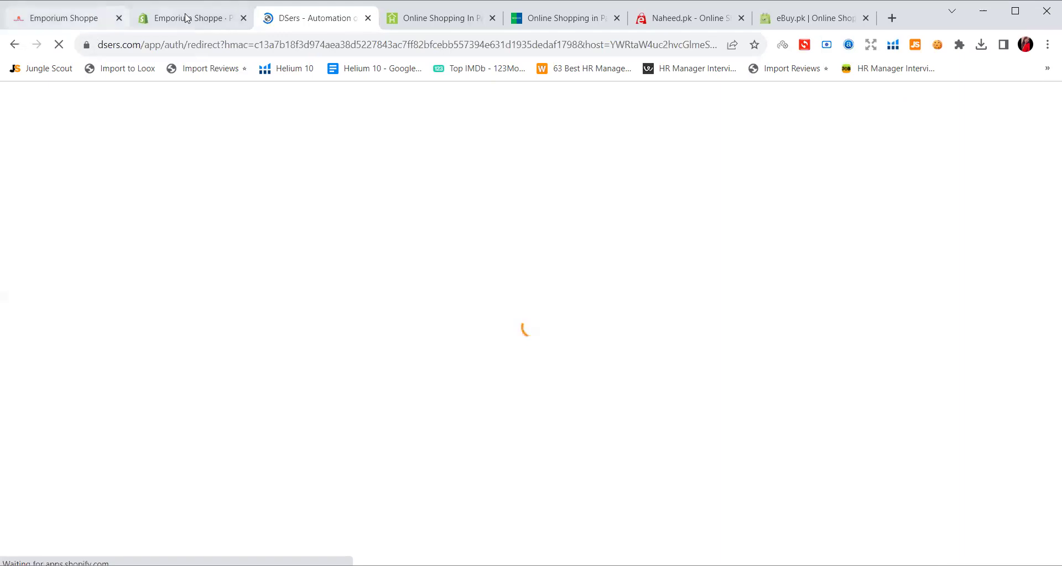
left_click(182, 18)
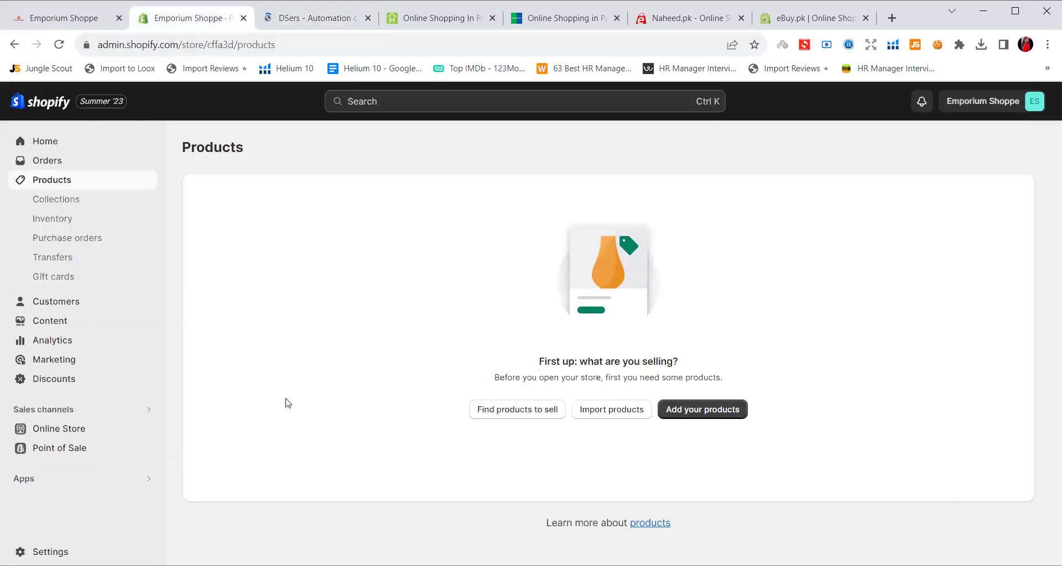
left_click(293, 17)
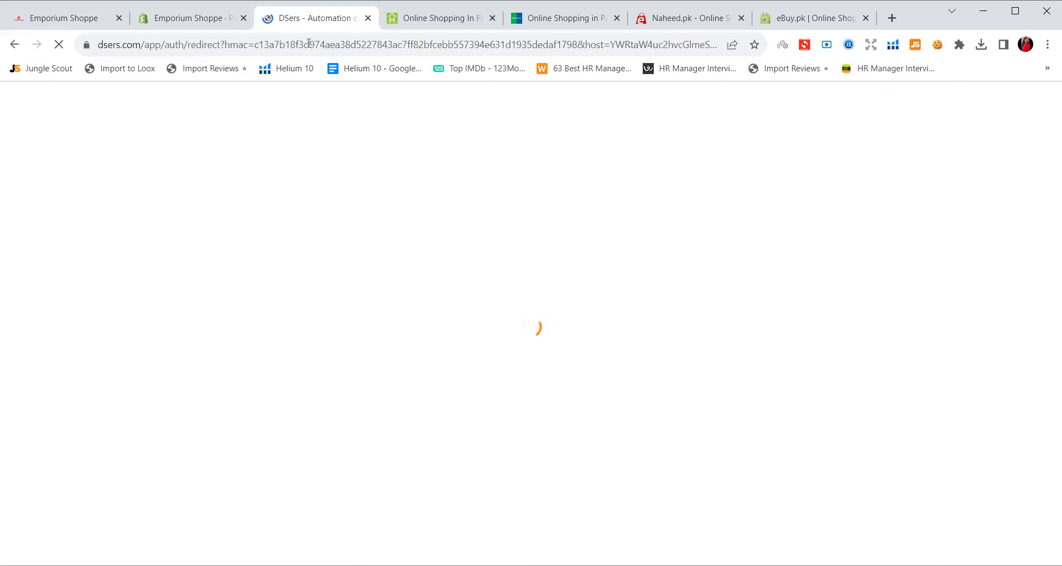
left_click(191, 18)
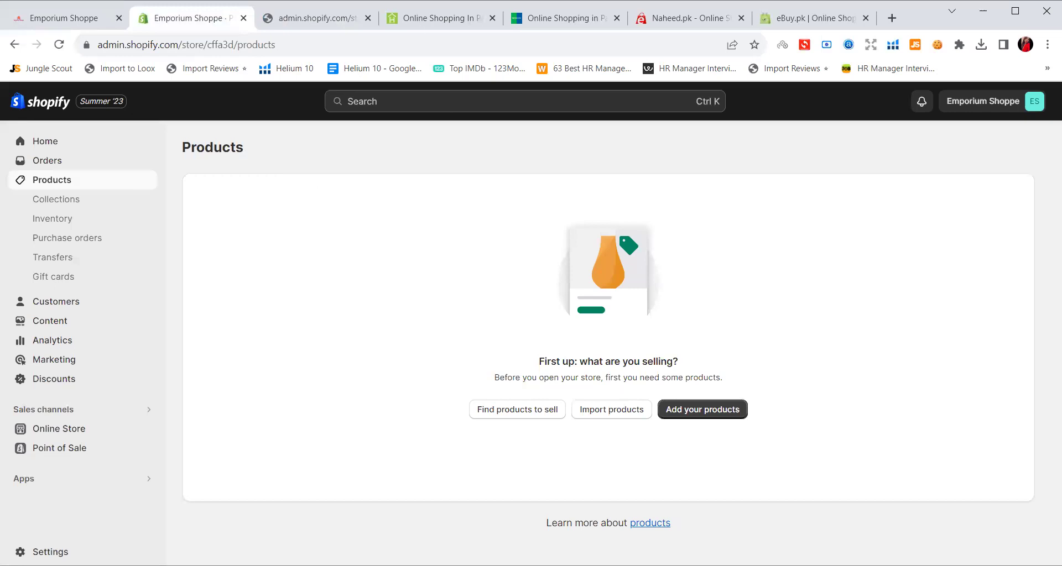
left_click(313, 20)
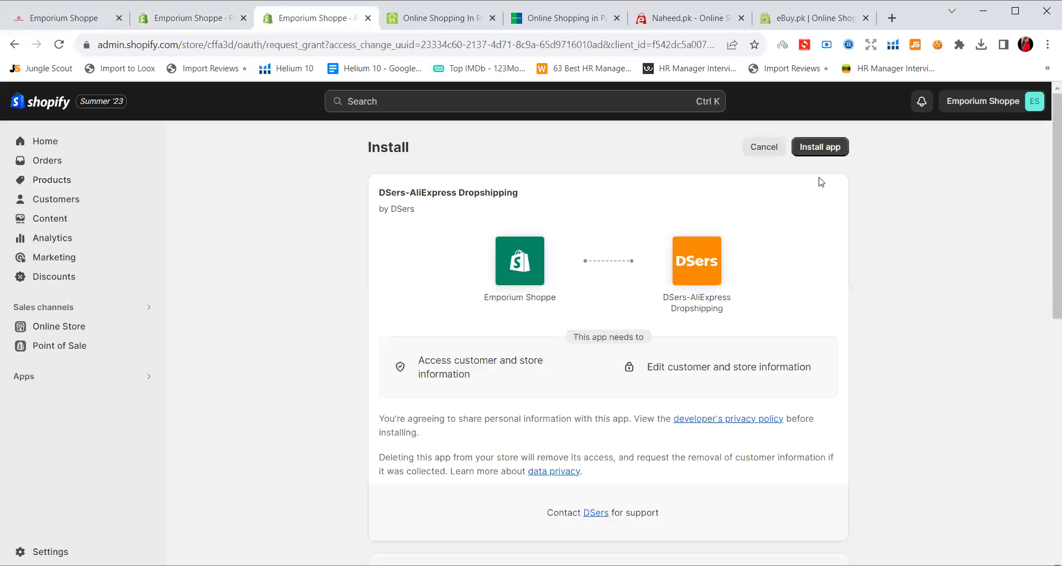
left_click(816, 149)
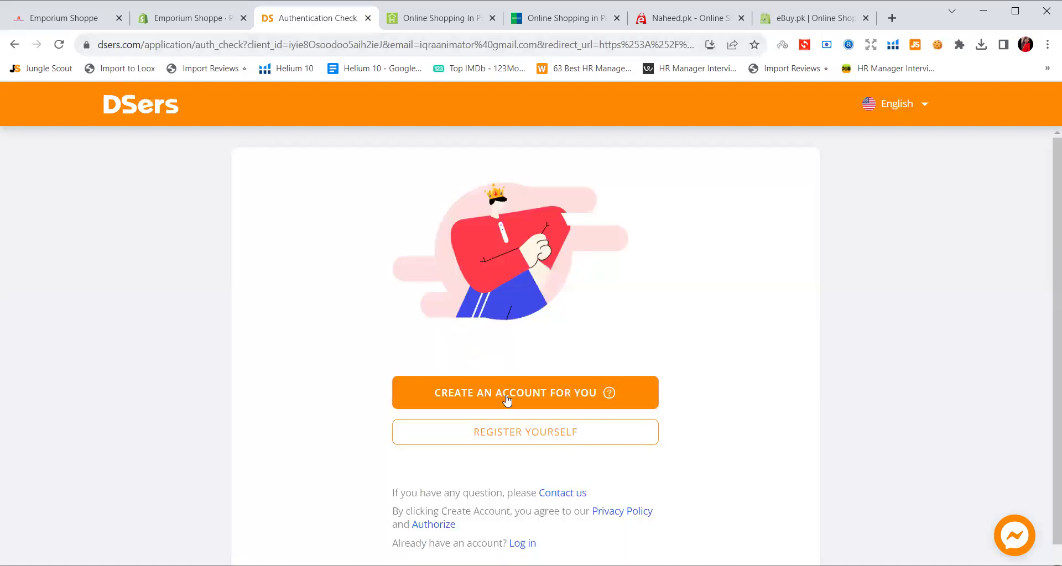
scroll(501, 324, "down", 1)
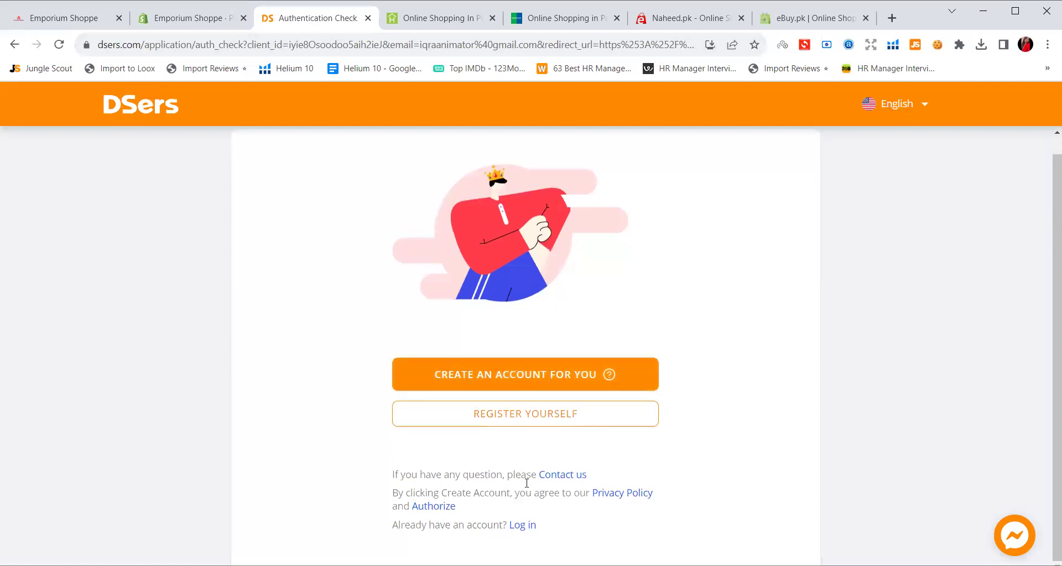
left_click(513, 411)
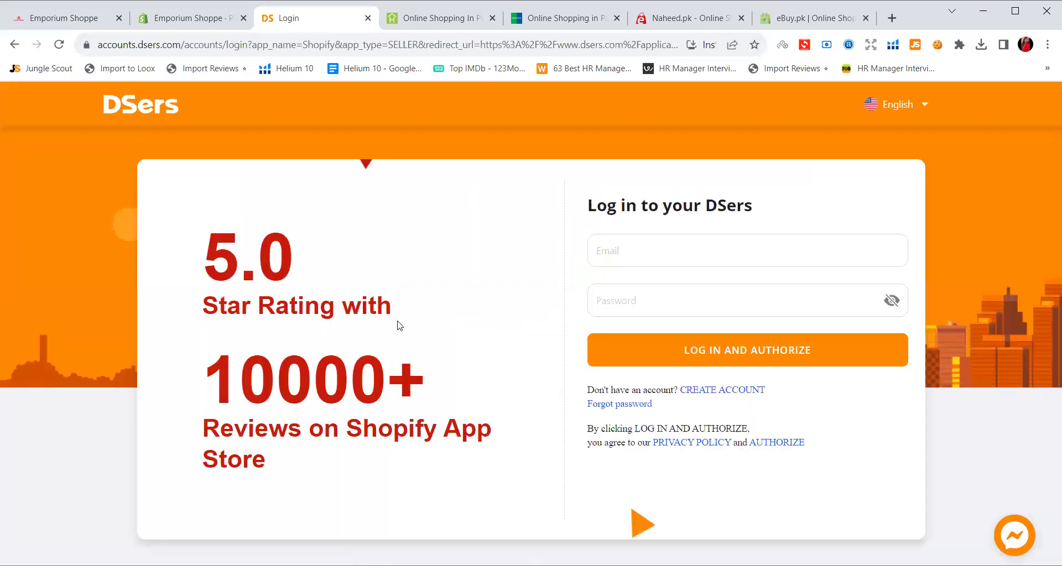
left_click(593, 308)
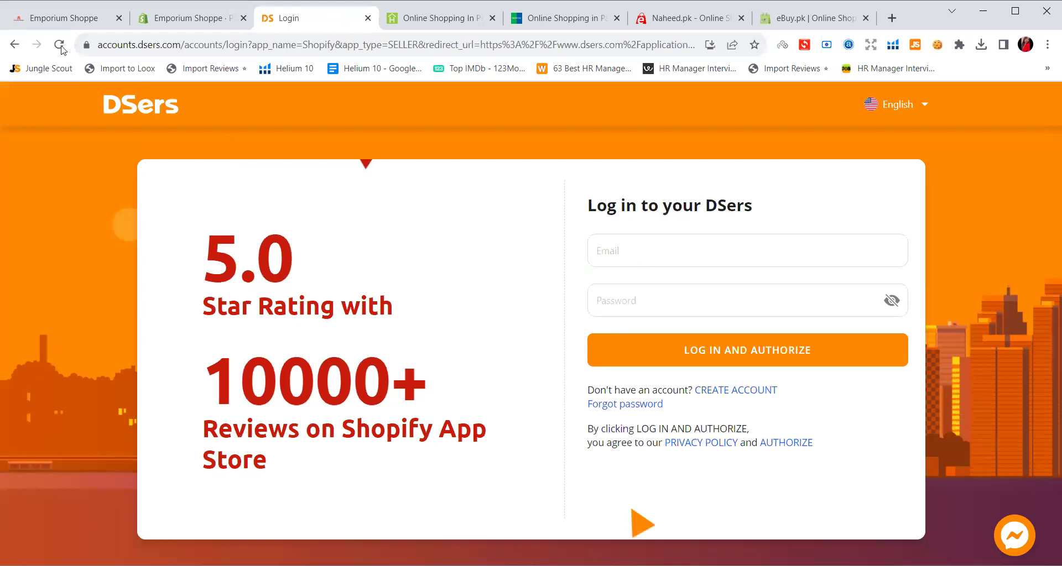
left_click(14, 45)
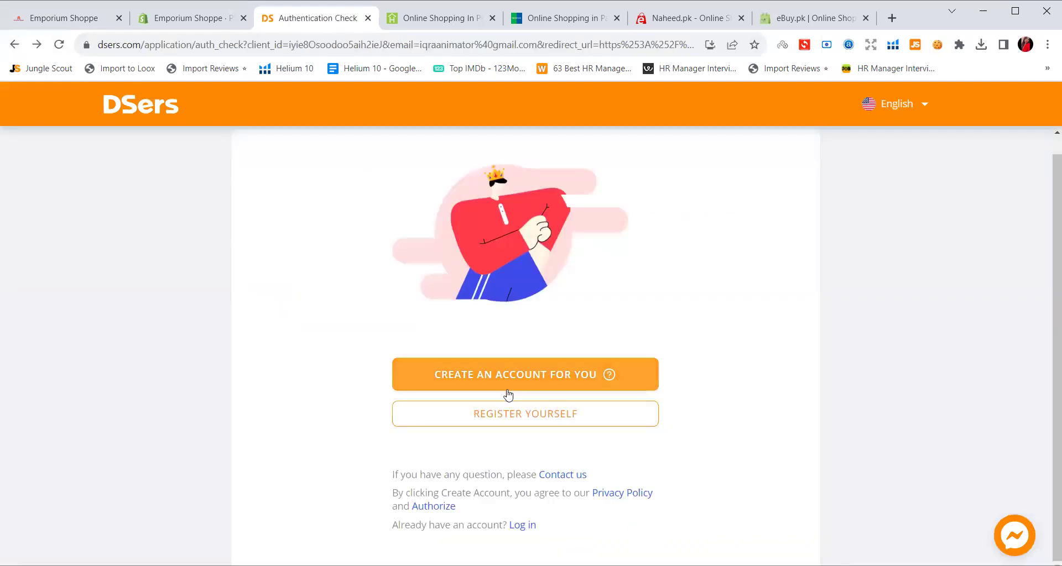
Have DSers create an account automatically and get started with the free Basic plan.
left_click(555, 386)
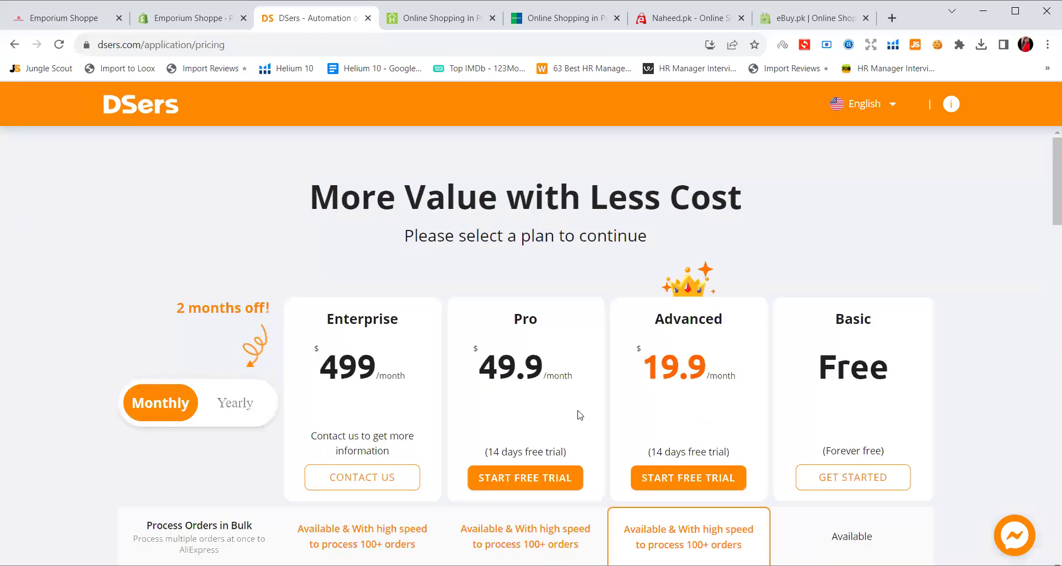
left_click_drag(311, 197, 762, 209)
left_click(783, 213)
scroll(414, 321, "down", 1)
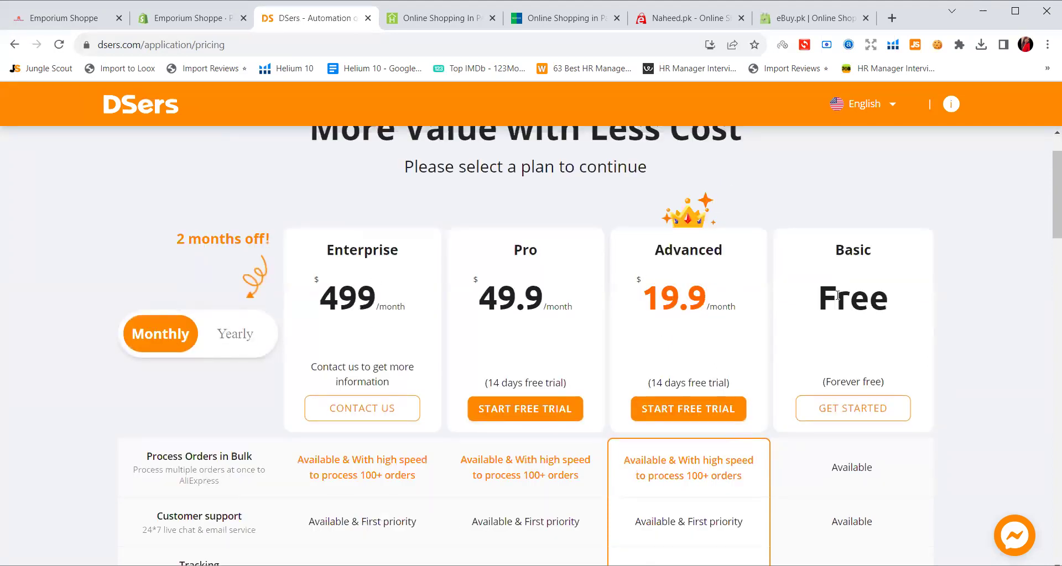
left_click_drag(816, 299, 888, 303)
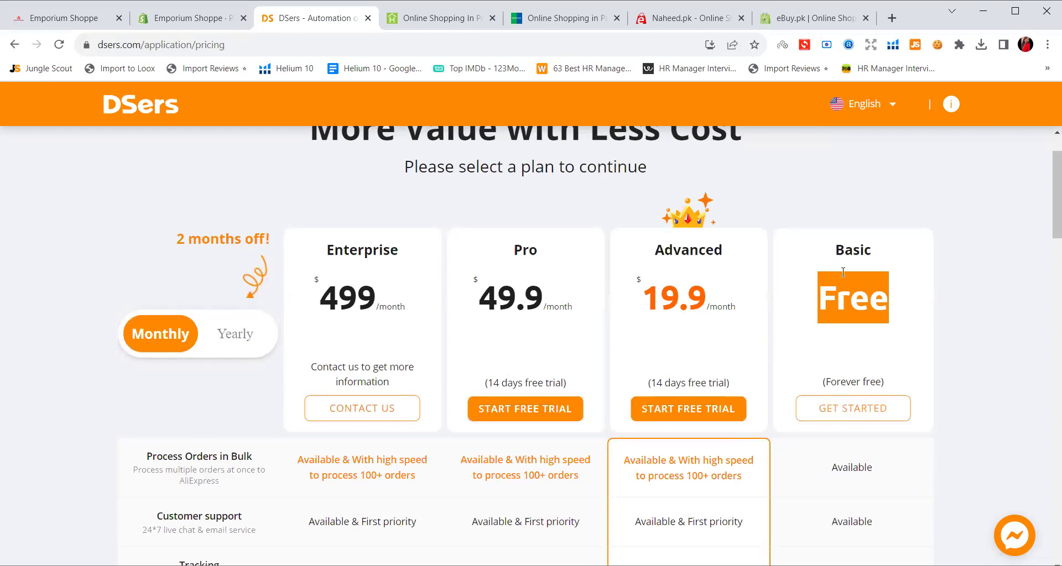
left_click_drag(823, 247, 888, 252)
left_click(874, 418)
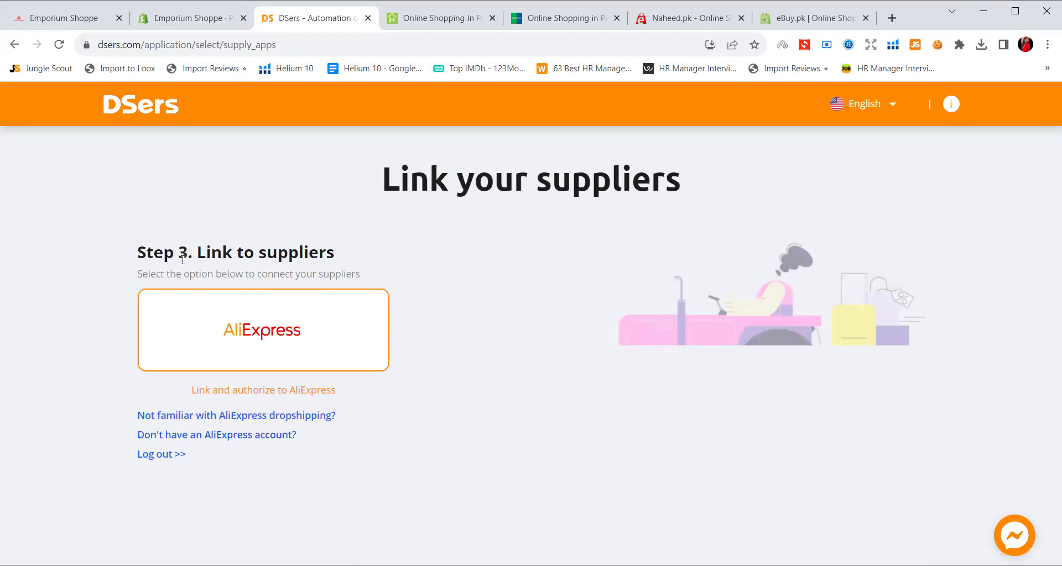
Link AliExpress as the DSers supplier and sign in to it with the store owner's Google account.
left_click_drag(132, 253, 334, 253)
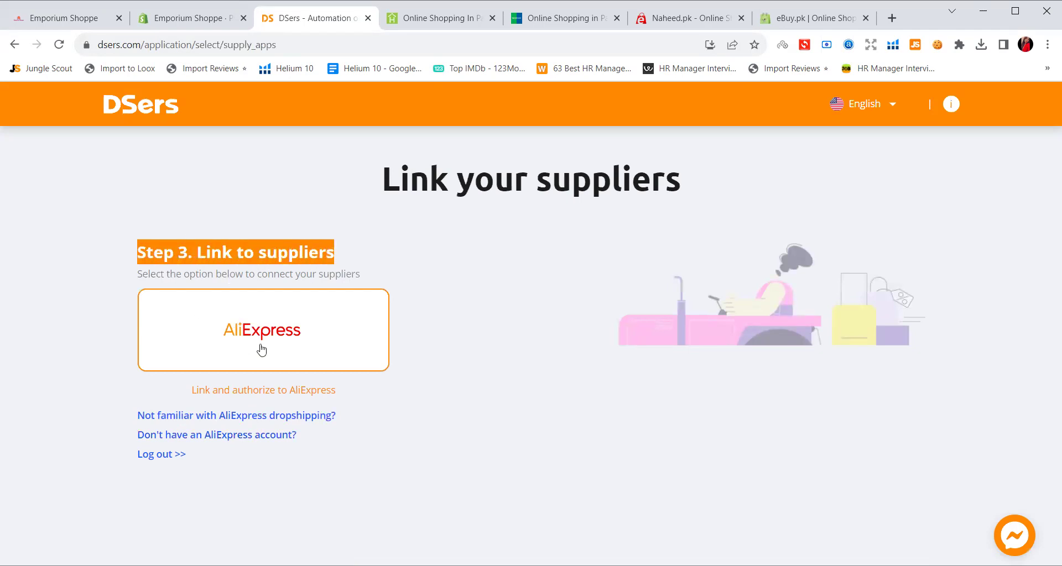
left_click(257, 340)
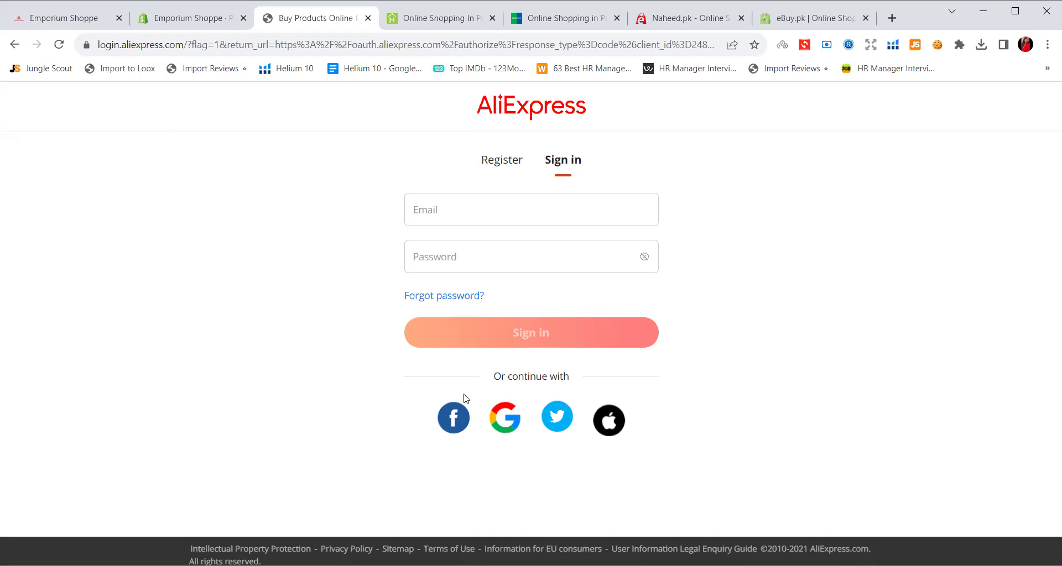
left_click(500, 161)
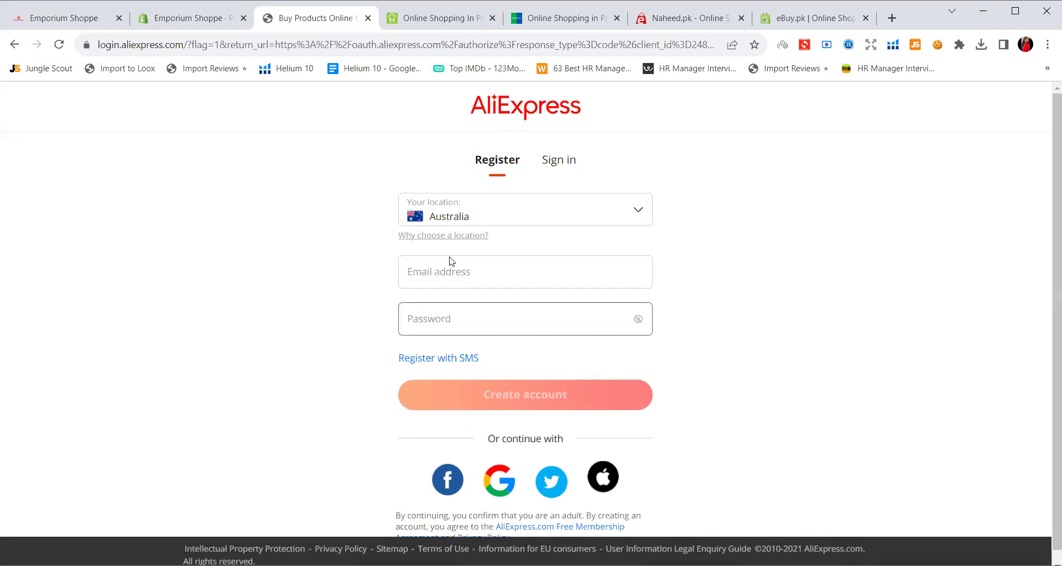
left_click(552, 165)
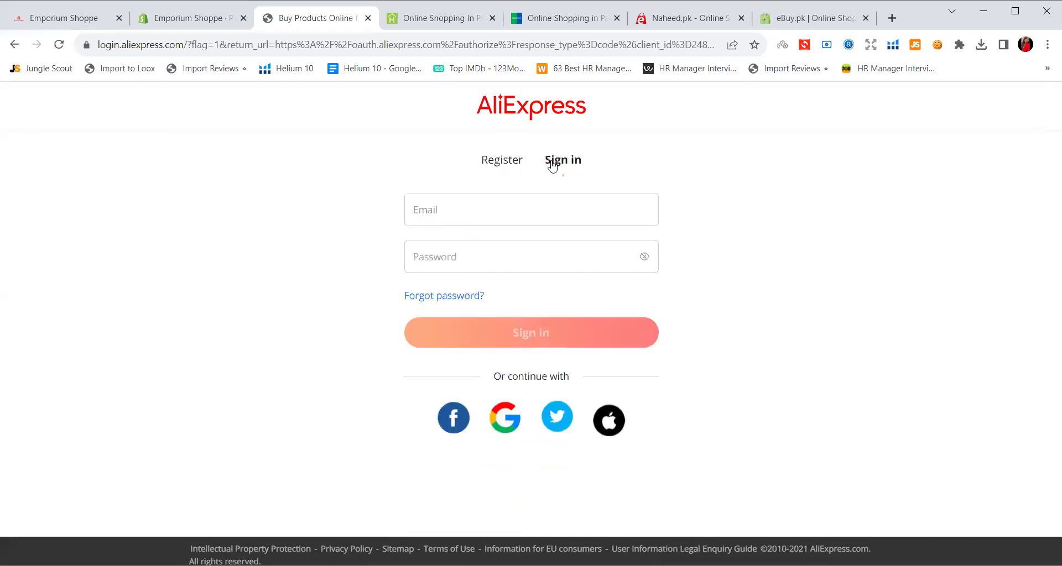
left_click(513, 429)
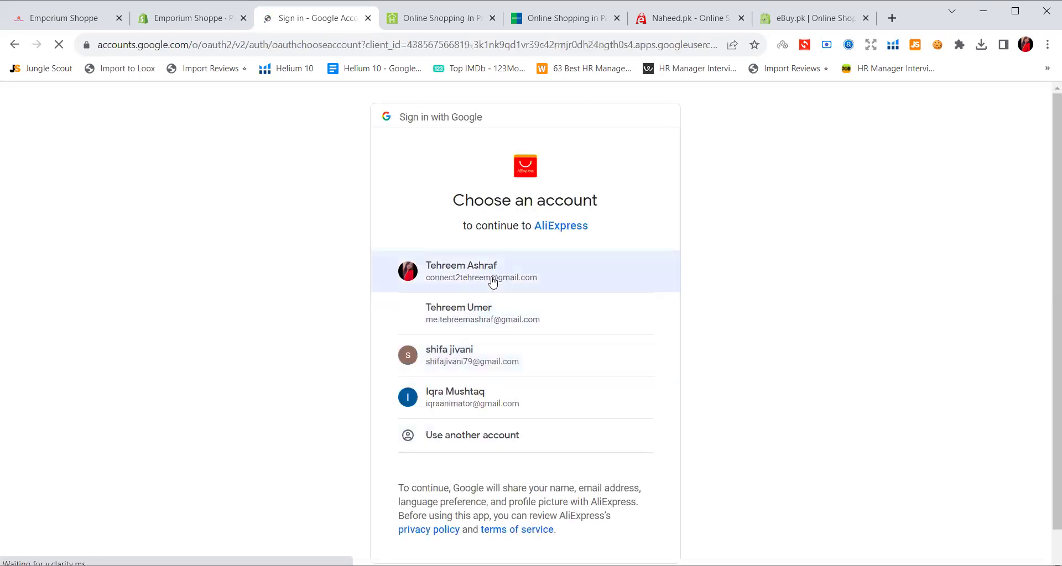
left_click(470, 407)
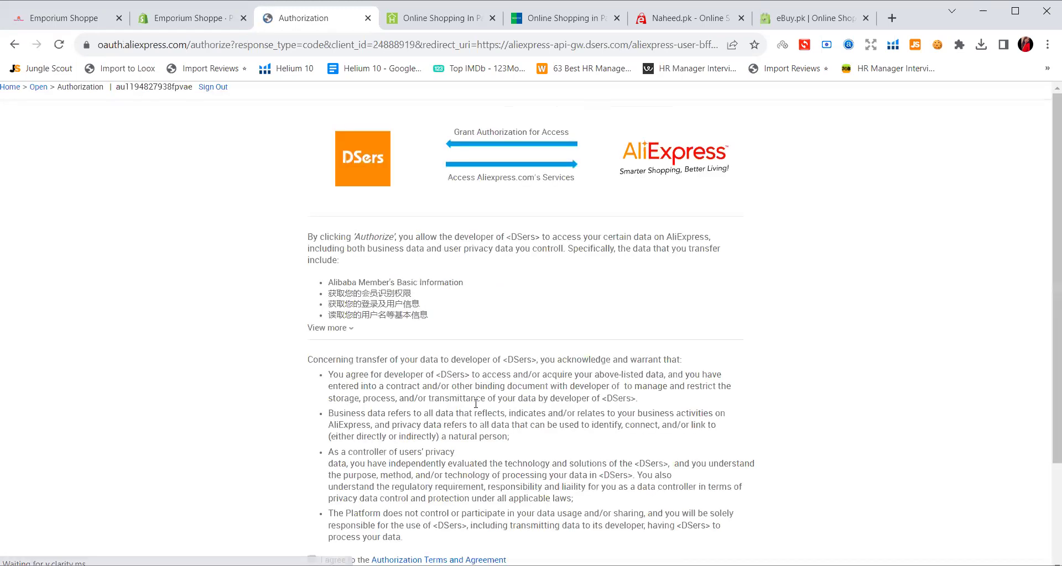
Authorize DSers to access the AliExpress account and dismiss the free-trial promotion on the DSers home page.
scroll(493, 357, "down", 3)
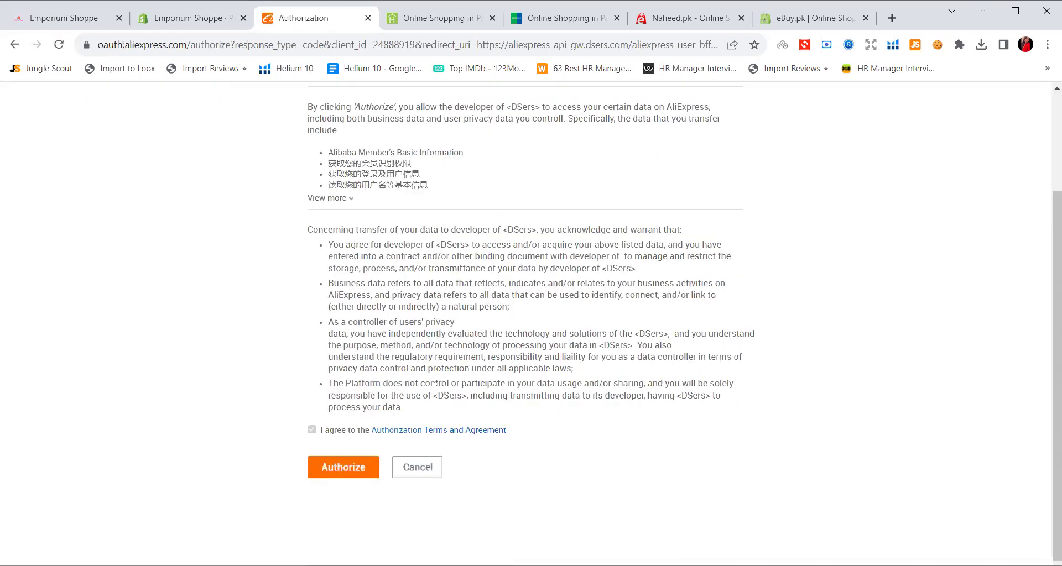
left_click(312, 430)
left_click(339, 470)
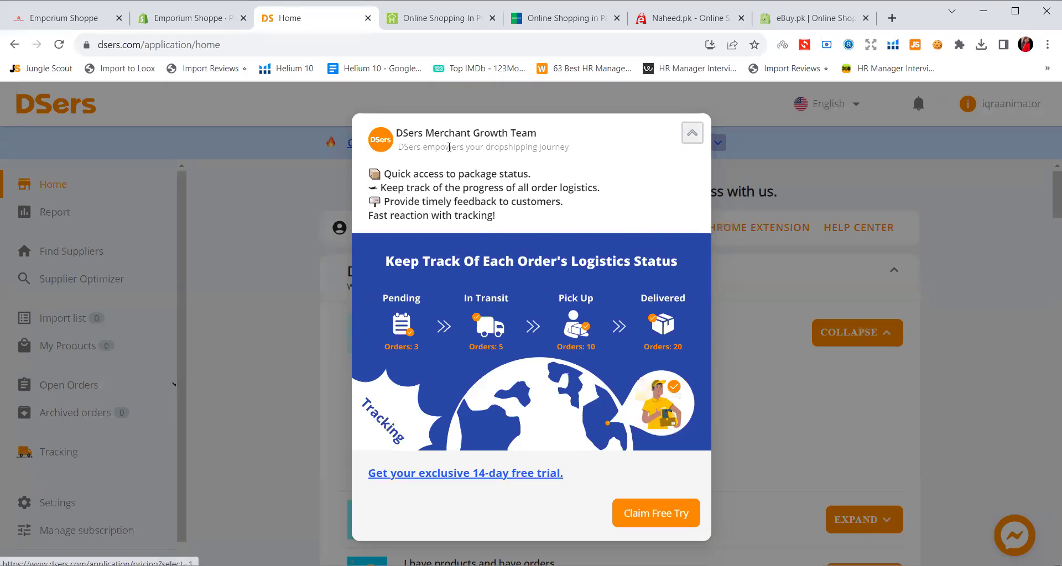
left_click(692, 135)
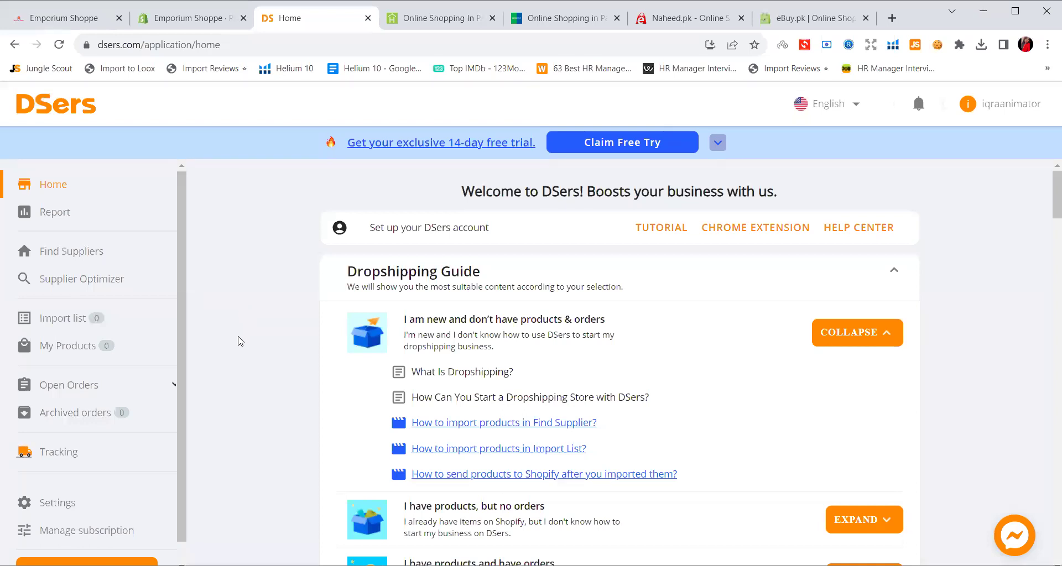
Open the supplier finder in DSers and get the AliExpress product search ready for keywords.
scroll(240, 341, "down", 3)
scroll(237, 334, "down", 5)
scroll(239, 328, "up", 6)
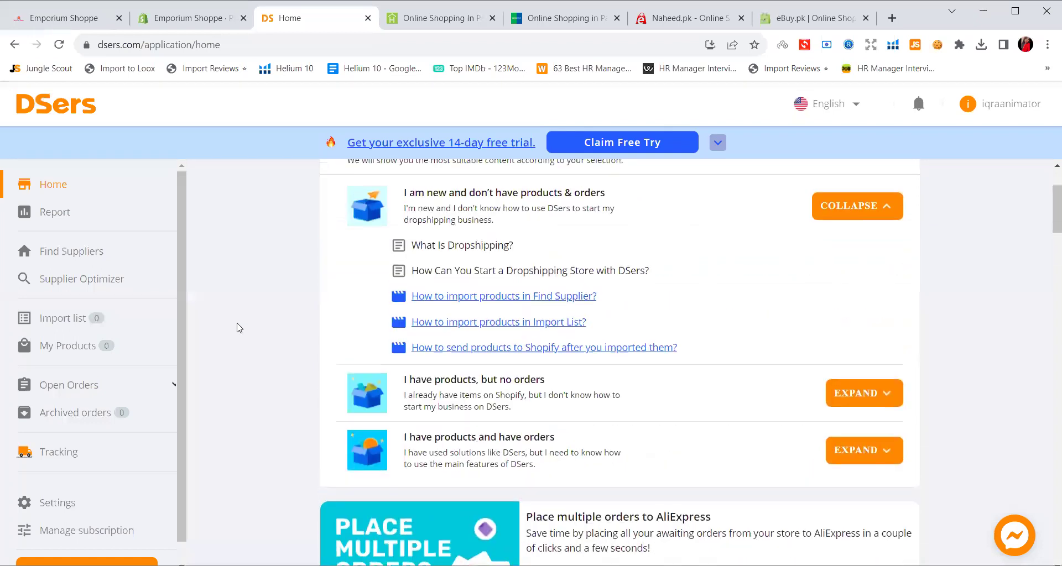
scroll(239, 328, "up", 3)
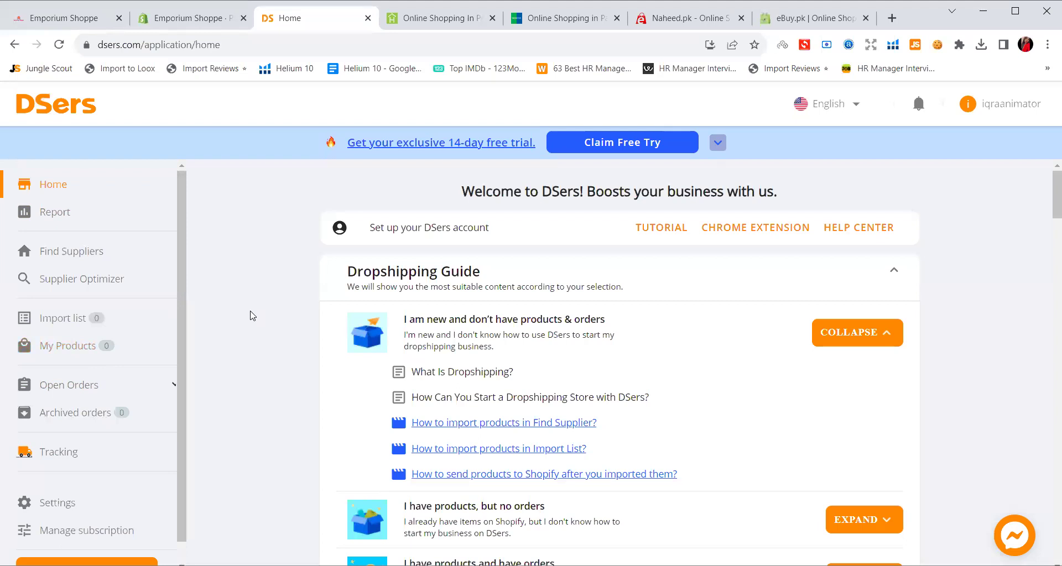
left_click(69, 255)
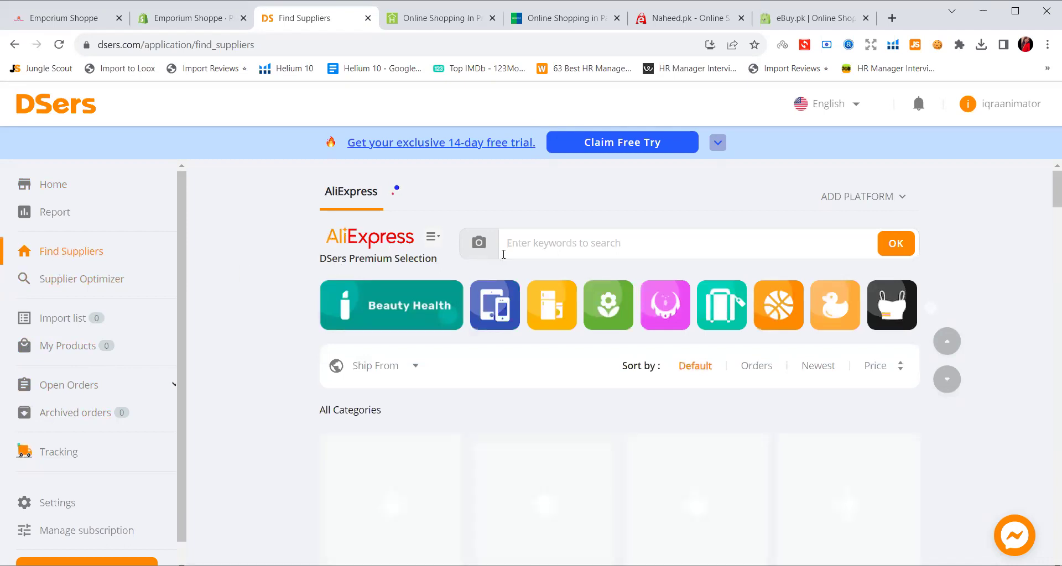
left_click(595, 253)
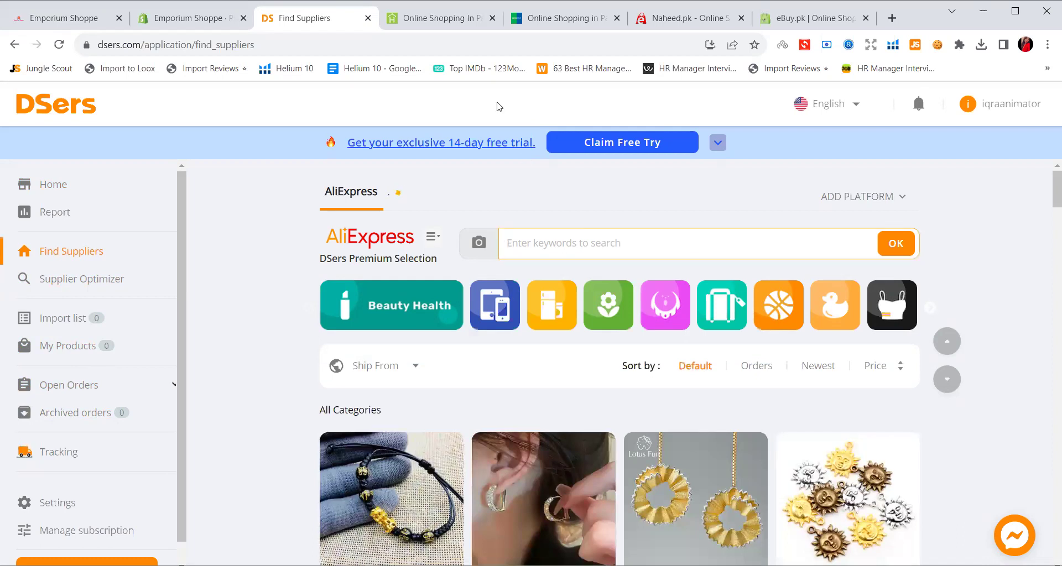
Examine the product sections on the Naheed.pk home page, from hot categories and daily deals to perfumes and makeup, for product ideas.
left_click(559, 25)
left_click(641, 17)
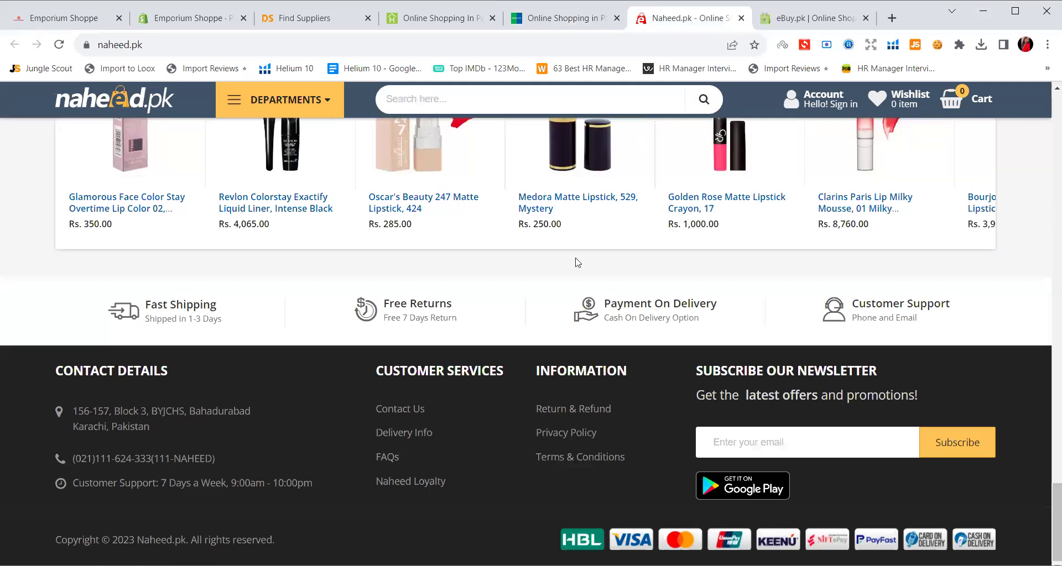
scroll(575, 265, "up", 4)
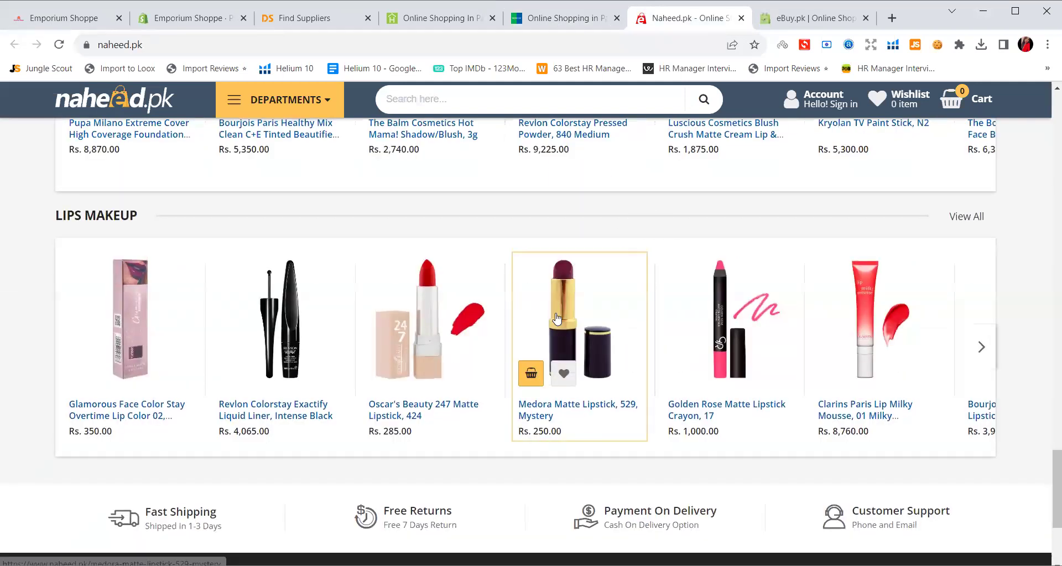
scroll(556, 318, "up", 9)
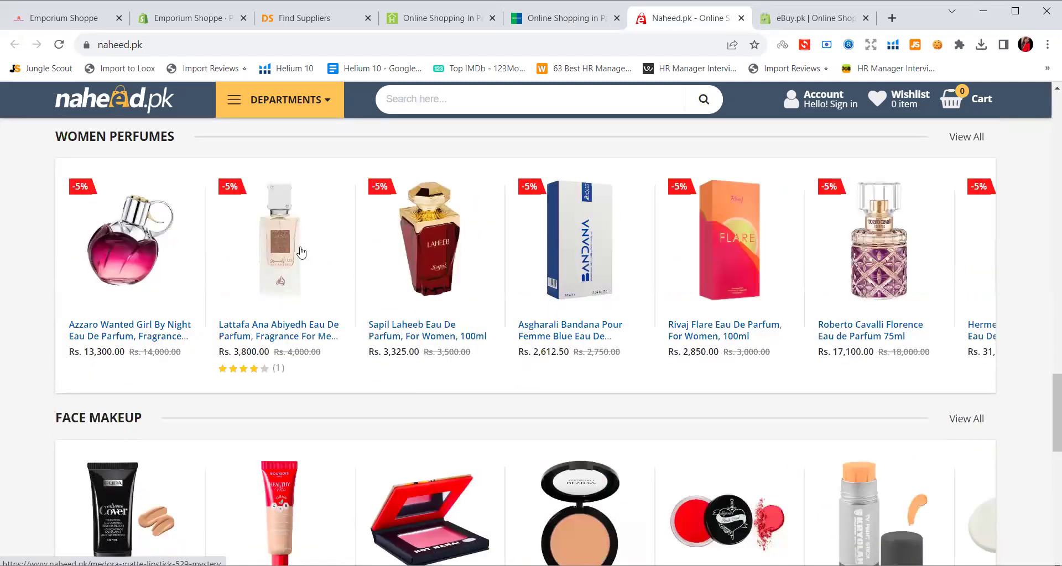
scroll(462, 316, "up", 15)
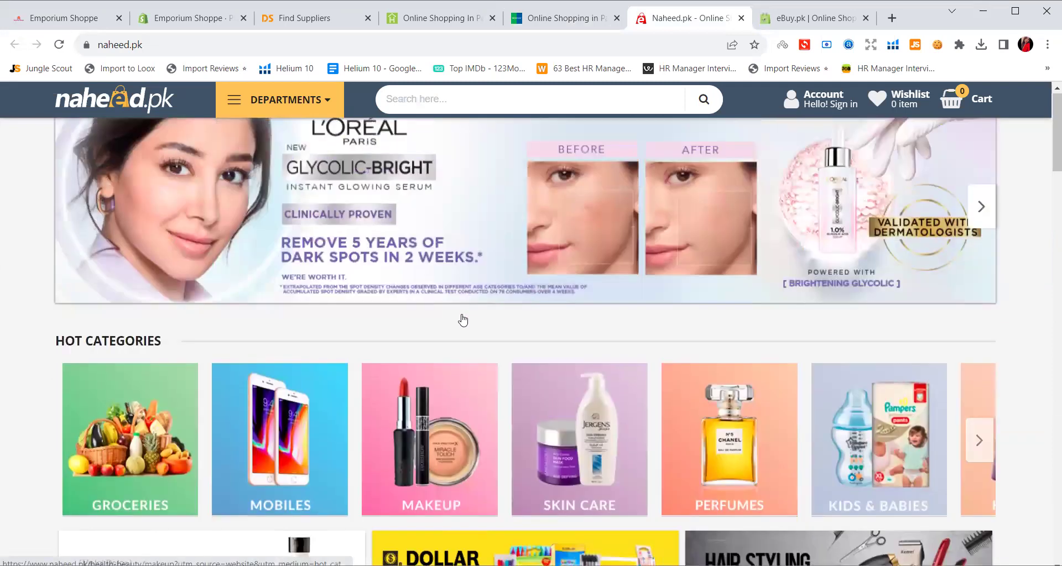
scroll(463, 319, "down", 5)
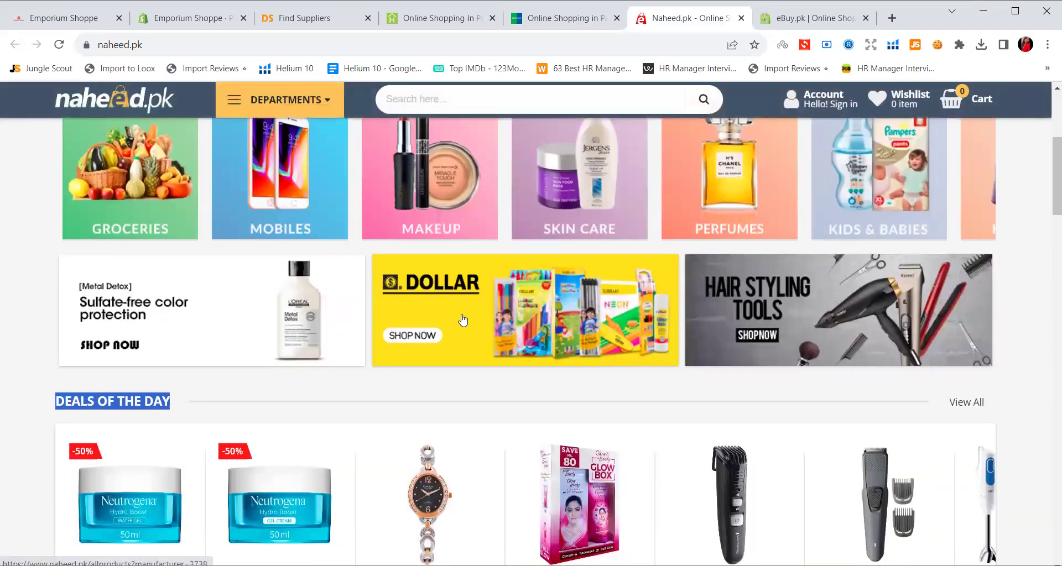
scroll(462, 320, "down", 5)
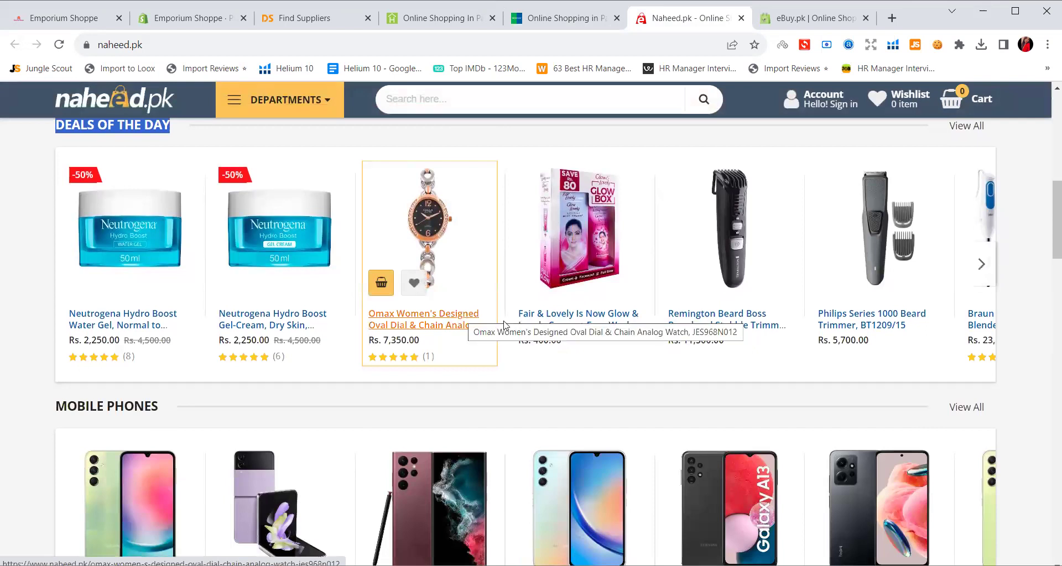
scroll(521, 406, "down", 10)
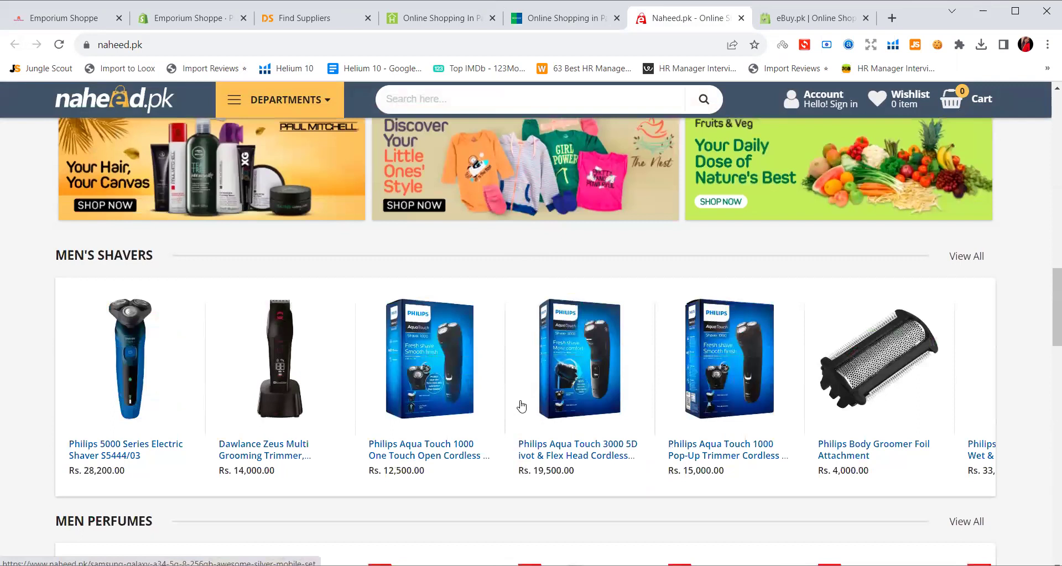
scroll(521, 405, "down", 4)
scroll(521, 406, "down", 5)
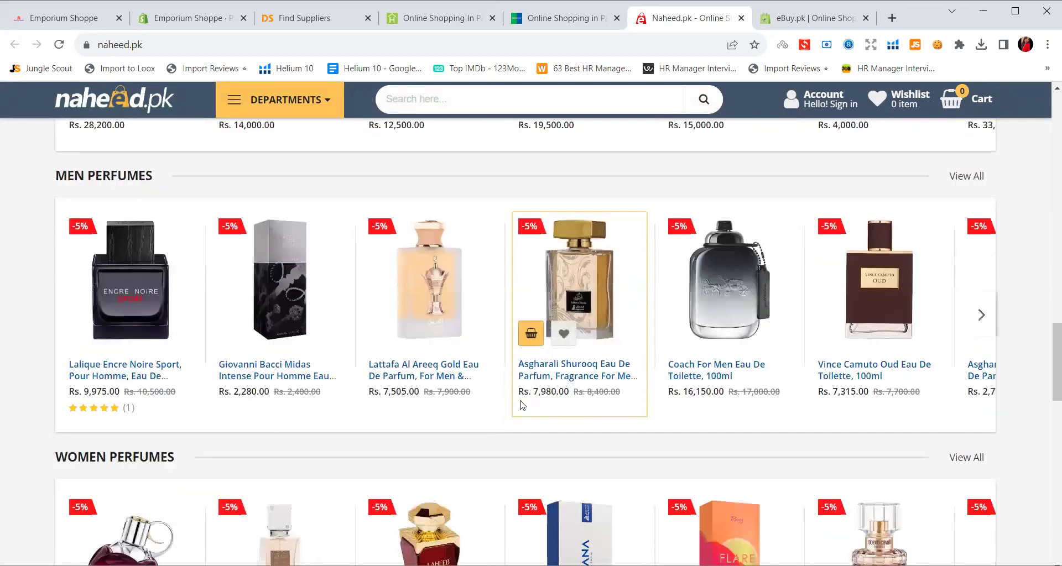
scroll(521, 405, "down", 6)
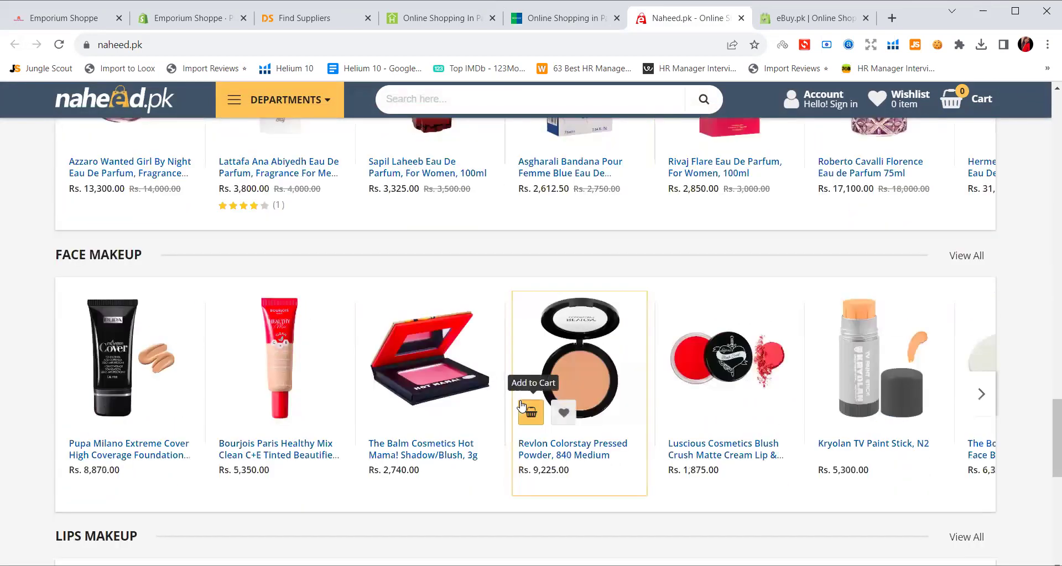
scroll(521, 405, "down", 9)
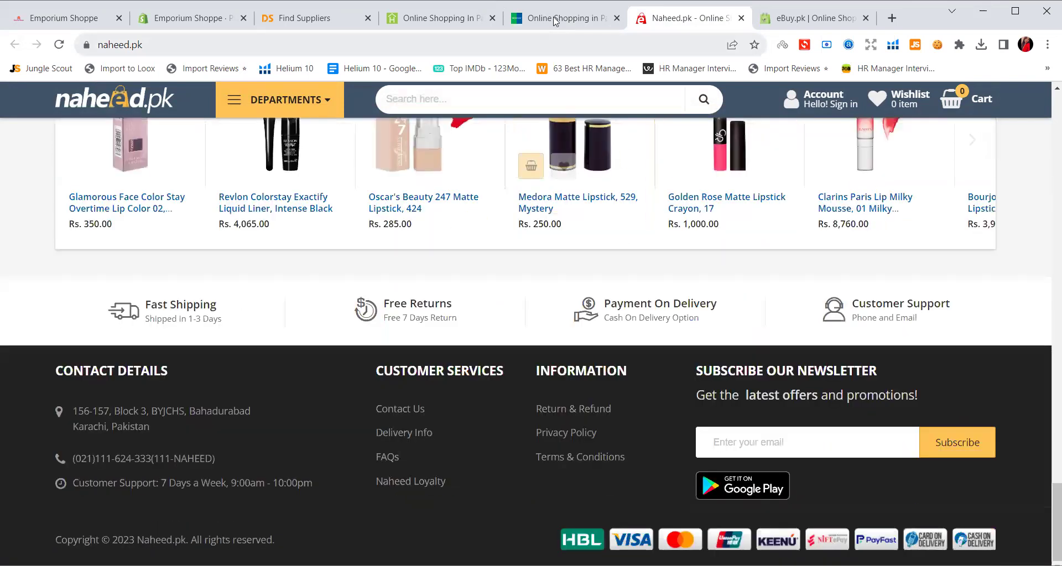
Look through the Telemart home page's product sections, including appliances, mobiles and flash deals, for product ideas.
left_click(555, 19)
scroll(603, 256, "up", 15)
scroll(602, 255, "up", 10)
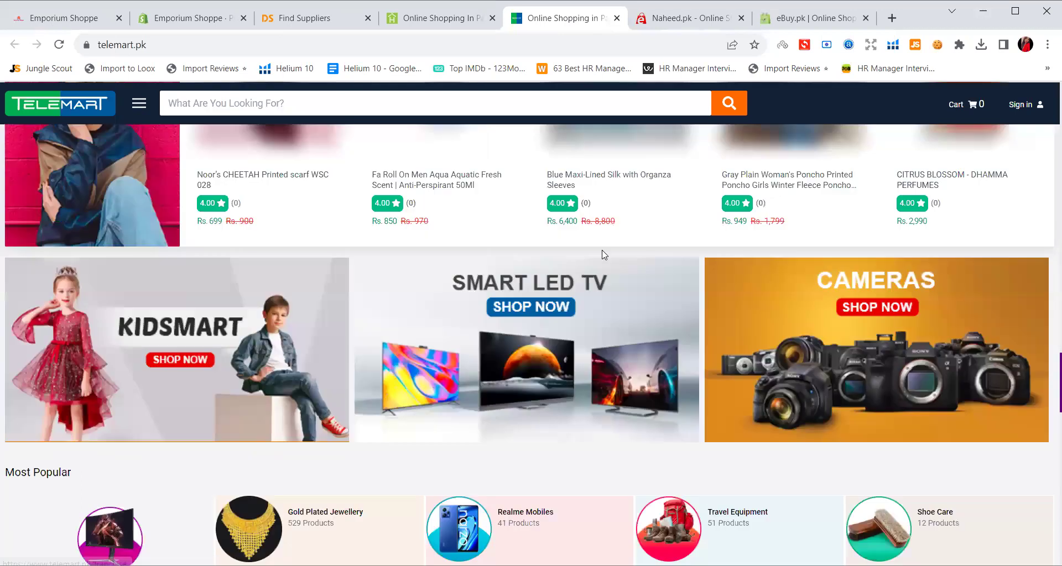
scroll(602, 255, "up", 12)
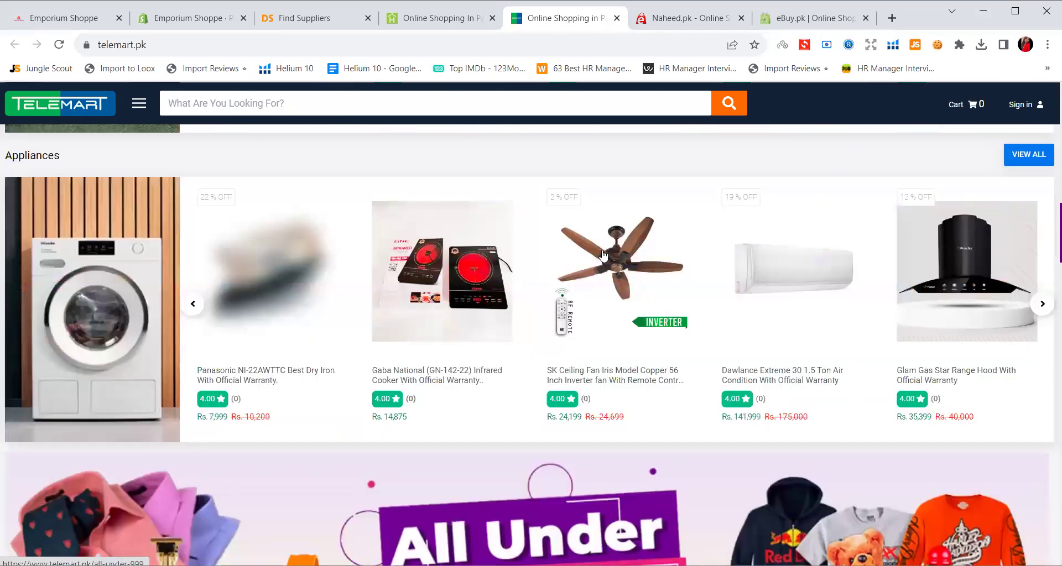
scroll(603, 254, "up", 3)
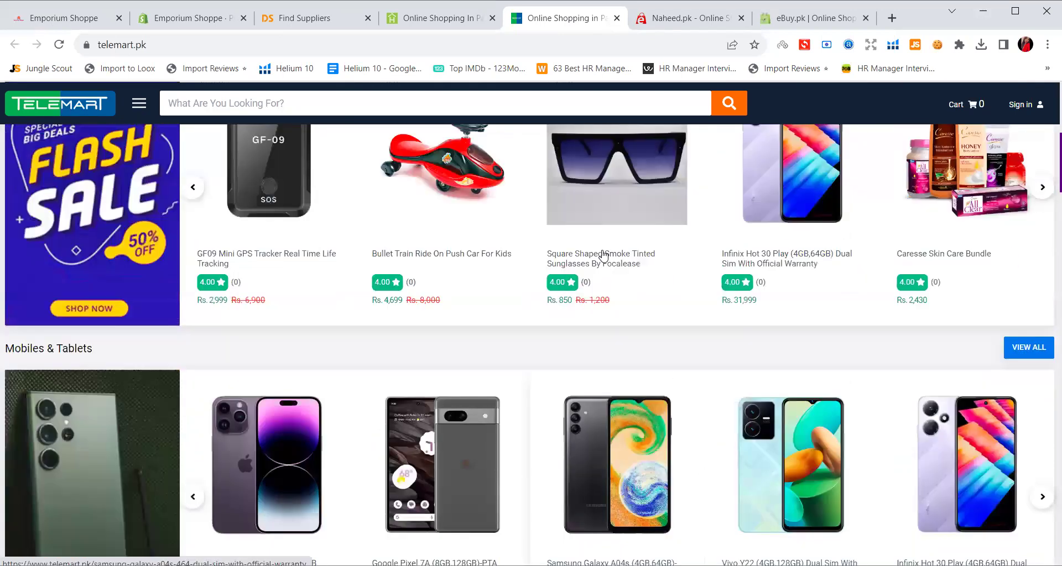
scroll(640, 175, "up", 7)
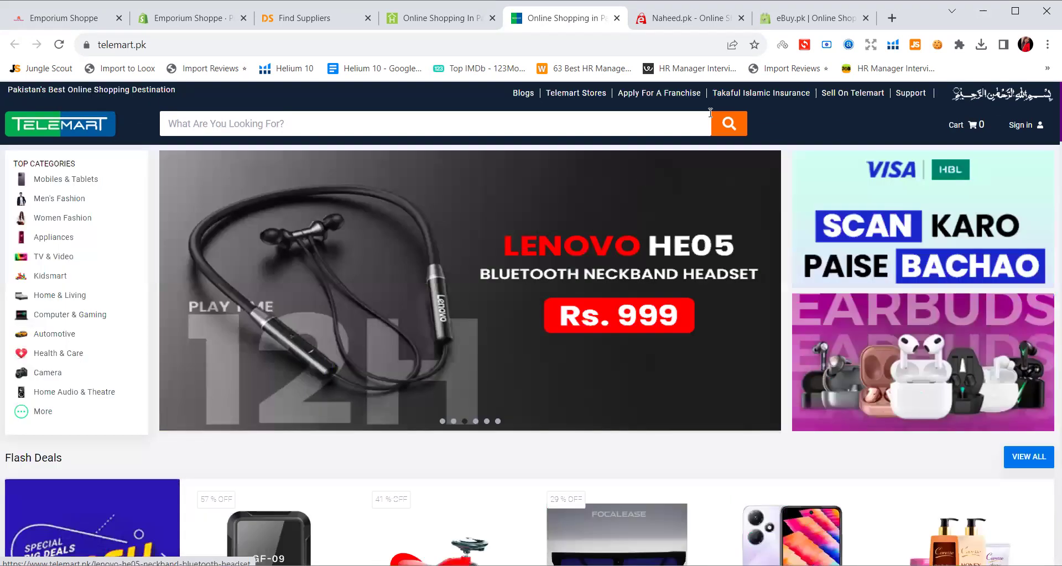
Look through the eBuy.pk home page for a product to source, checking the EMS Butterfly Mini Body Massager under Men Accessories.
left_click(788, 26)
scroll(1035, 353, "up", 10)
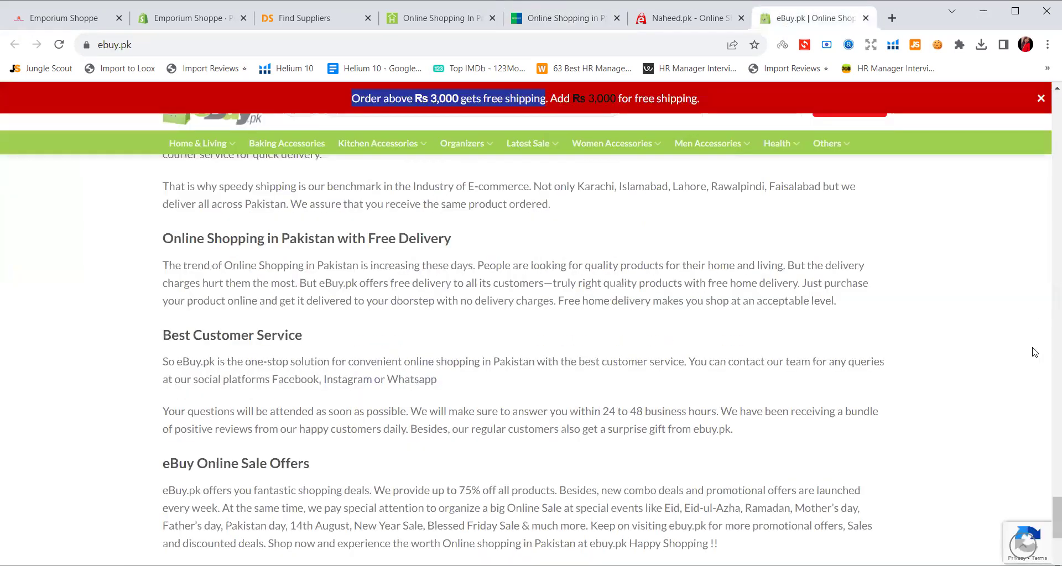
scroll(1020, 330, "up", 6)
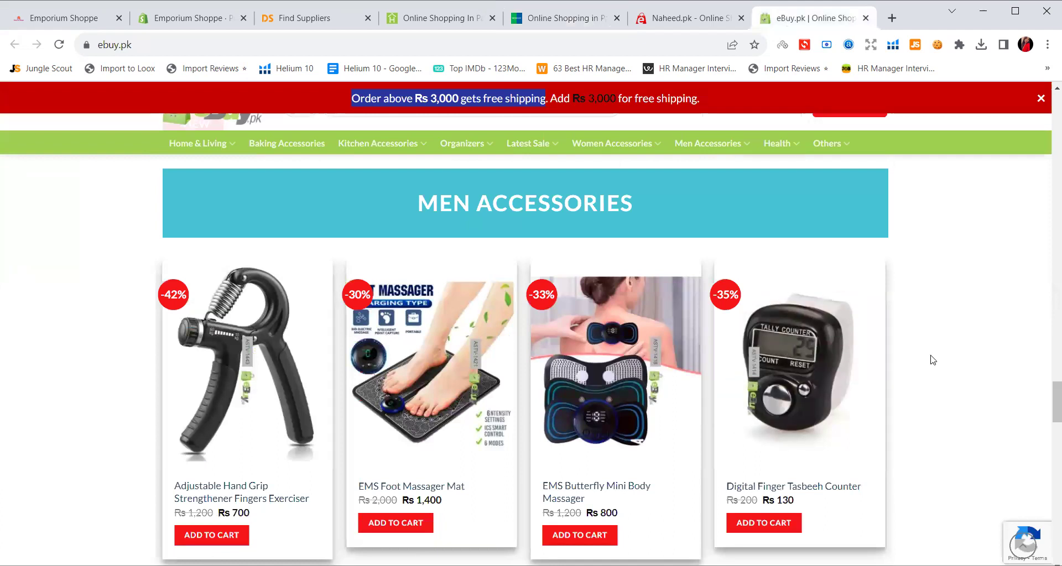
scroll(933, 360, "down", 1)
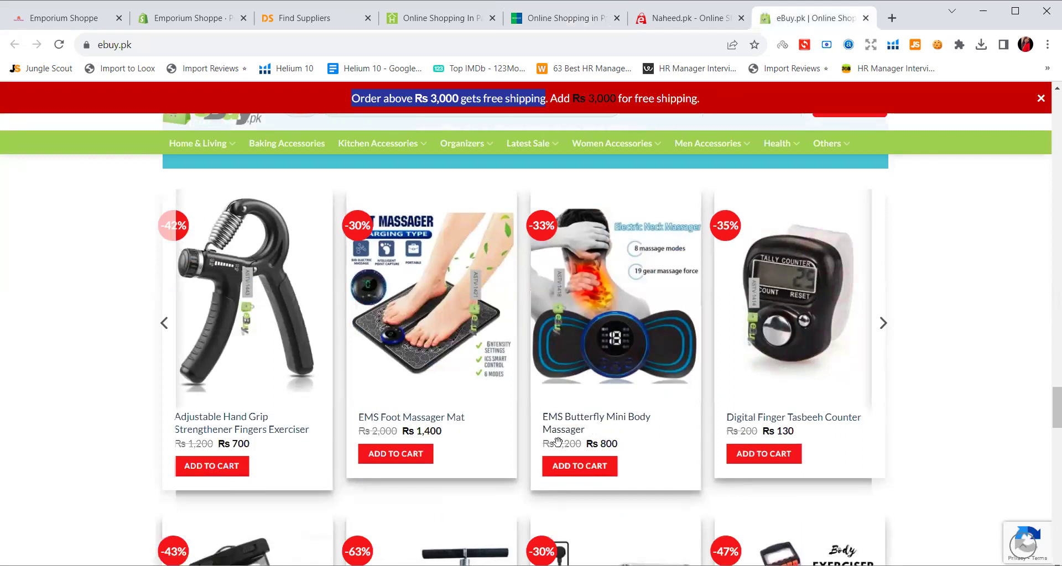
Return to DSers and search the AliExpress suppliers for "Mini body massager".
left_click(330, 18)
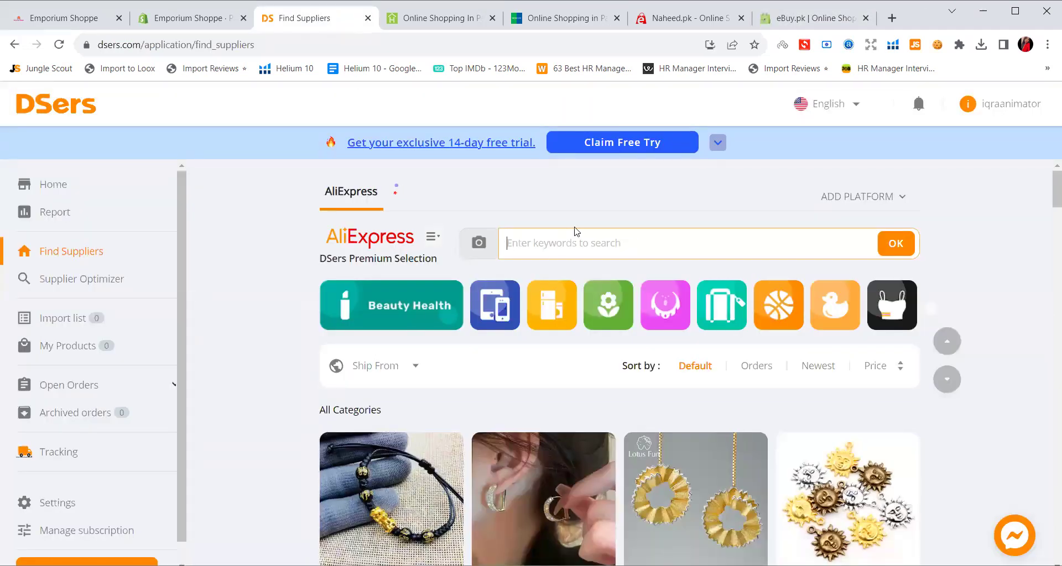
type("Mini body massager")
key("Return")
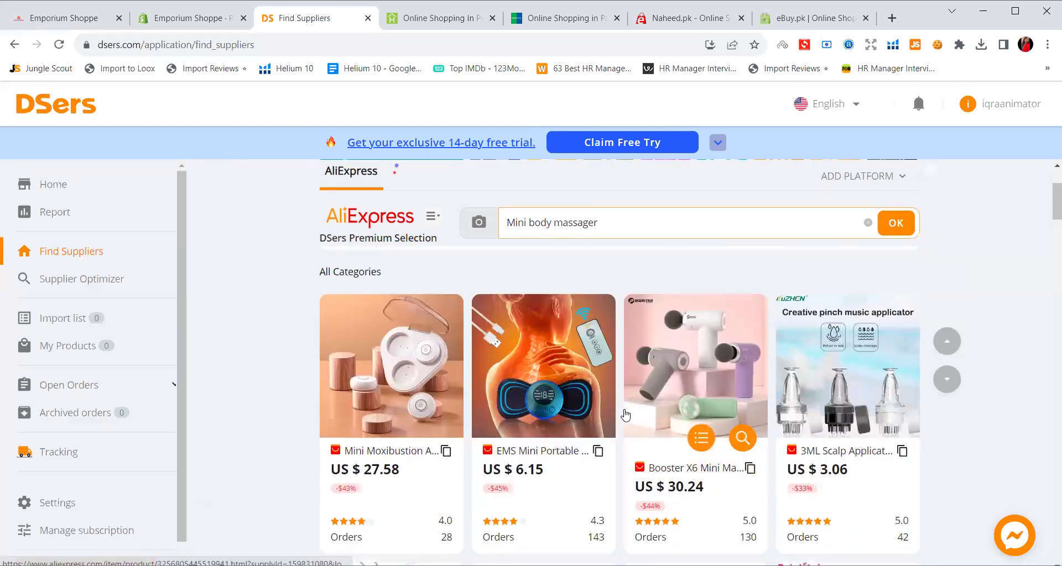
Compare the supplier prices of the EMS mini neck massager and portable EMS mini massager with eBuy.pk's Butterfly Mini Body Massager price.
scroll(625, 415, "down", 1)
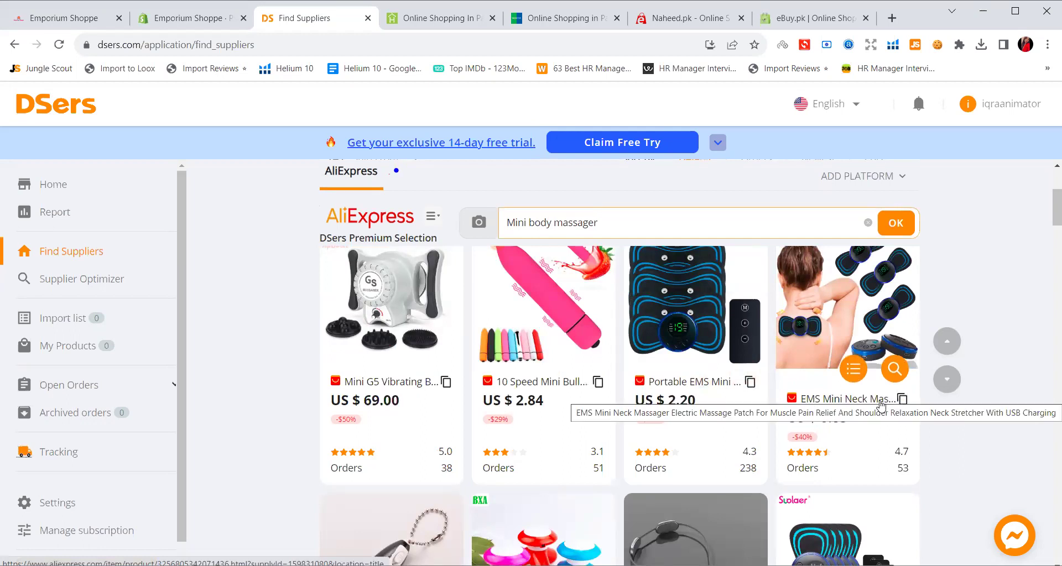
left_click_drag(820, 417, 847, 412)
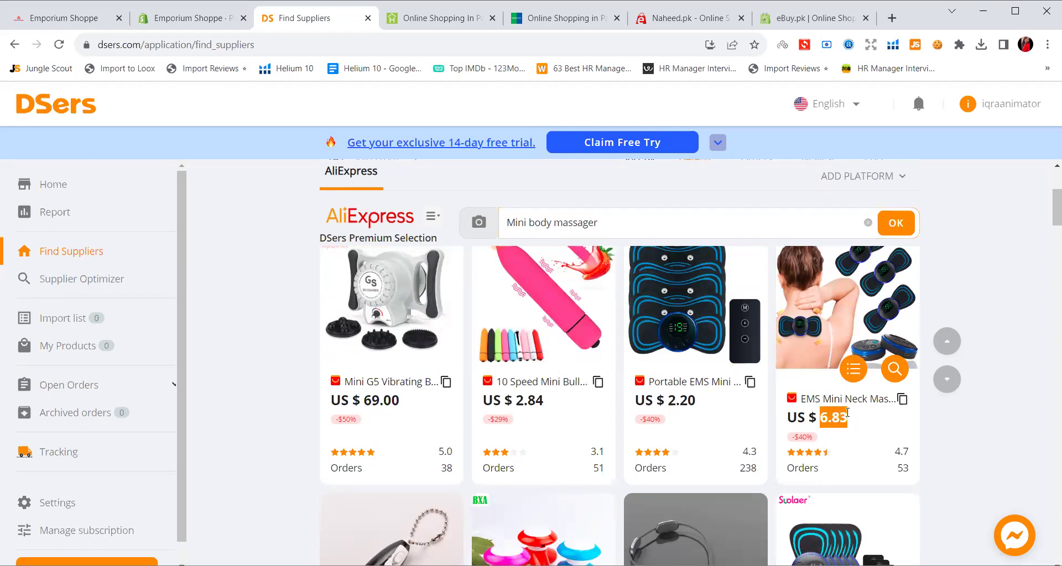
left_click(807, 18)
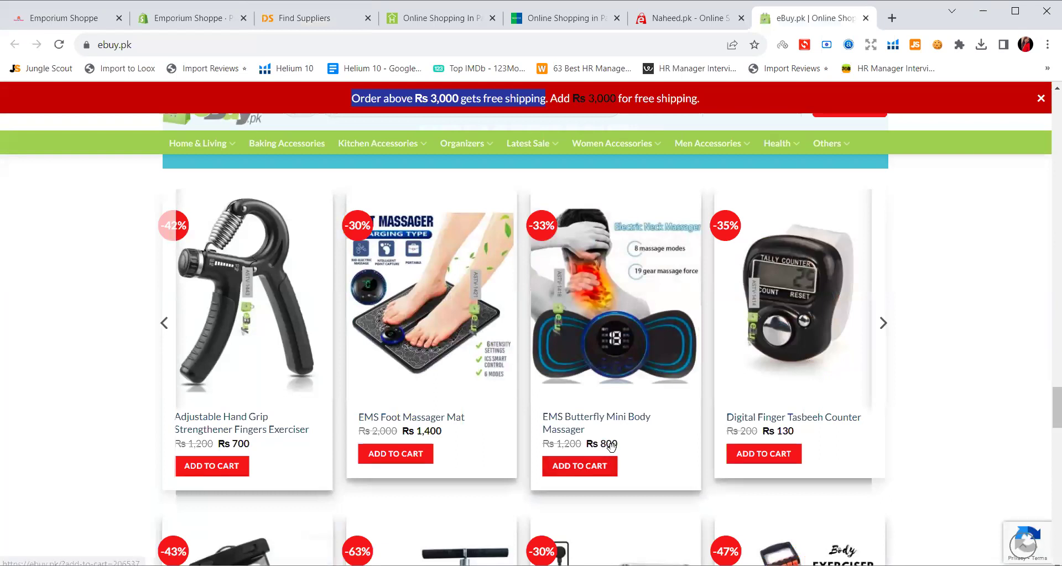
left_click(306, 21)
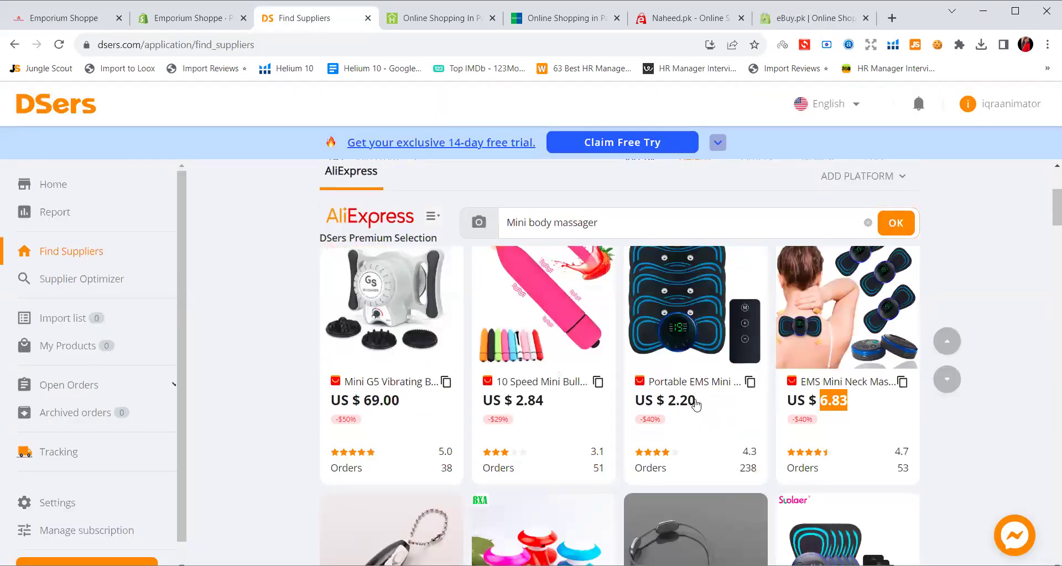
scroll(708, 409, "down", 1)
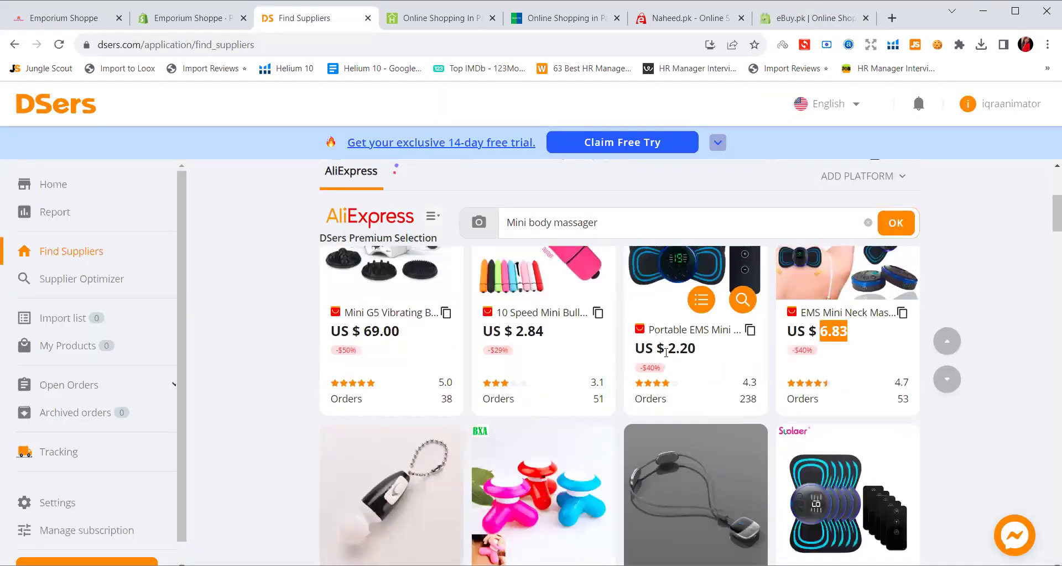
left_click_drag(669, 349, 702, 351)
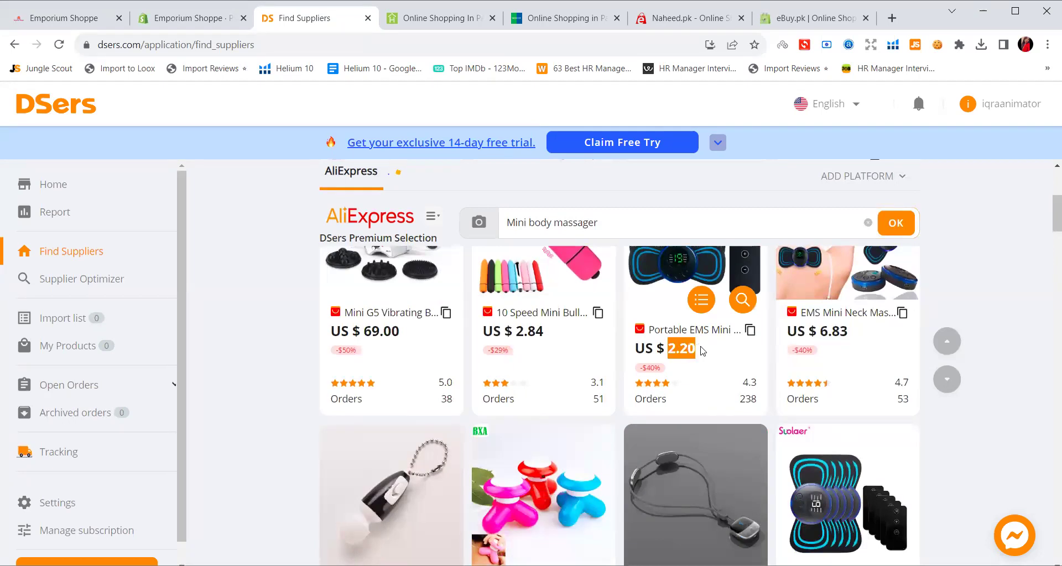
Examine the prices, ratings and order numbers of the other massager listings in the supplier results.
scroll(731, 385, "down", 3)
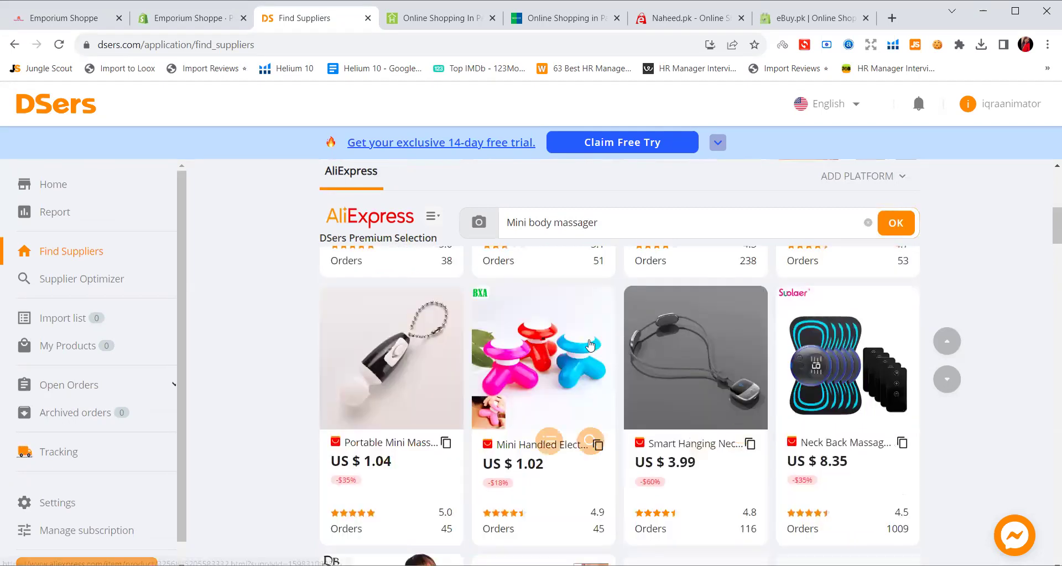
scroll(553, 343, "up", 3)
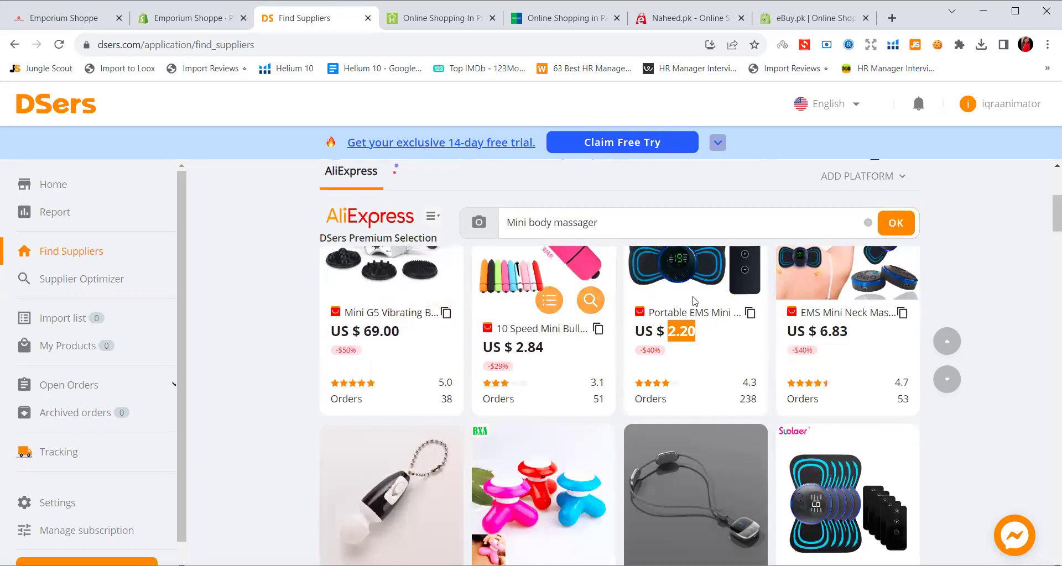
scroll(827, 295, "down", 1)
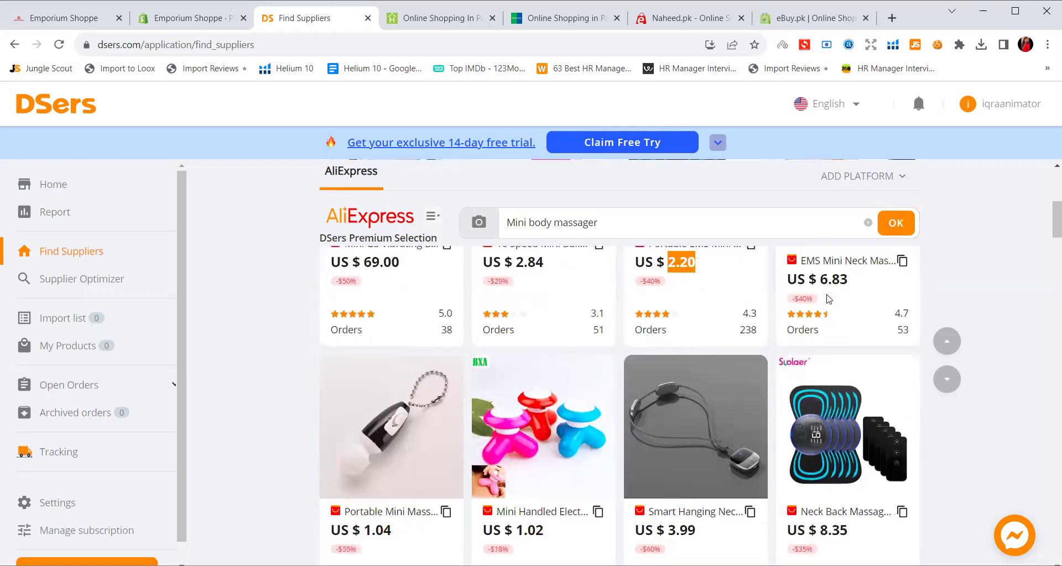
scroll(817, 313, "up", 3)
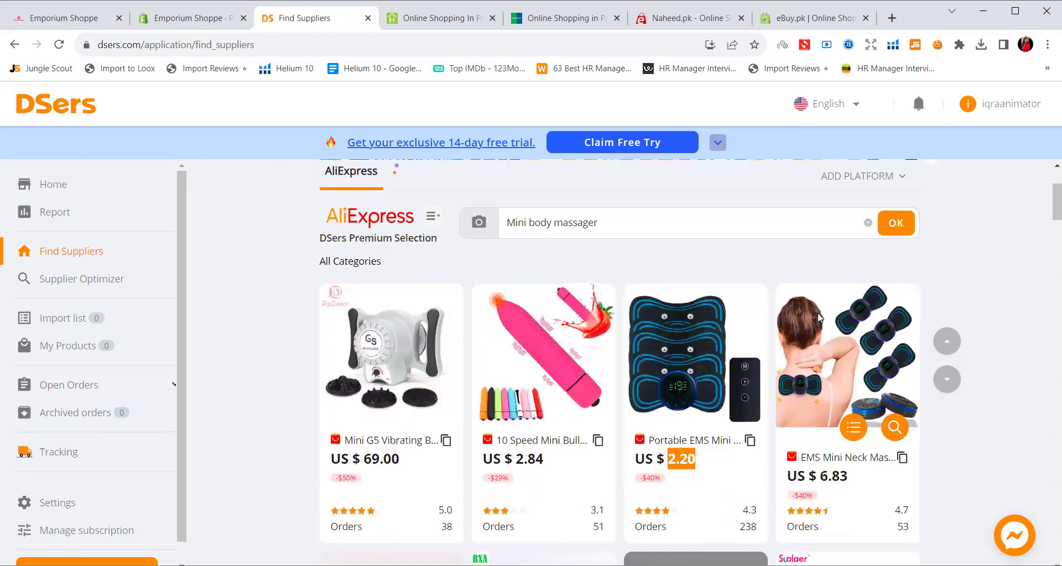
scroll(818, 315, "down", 7)
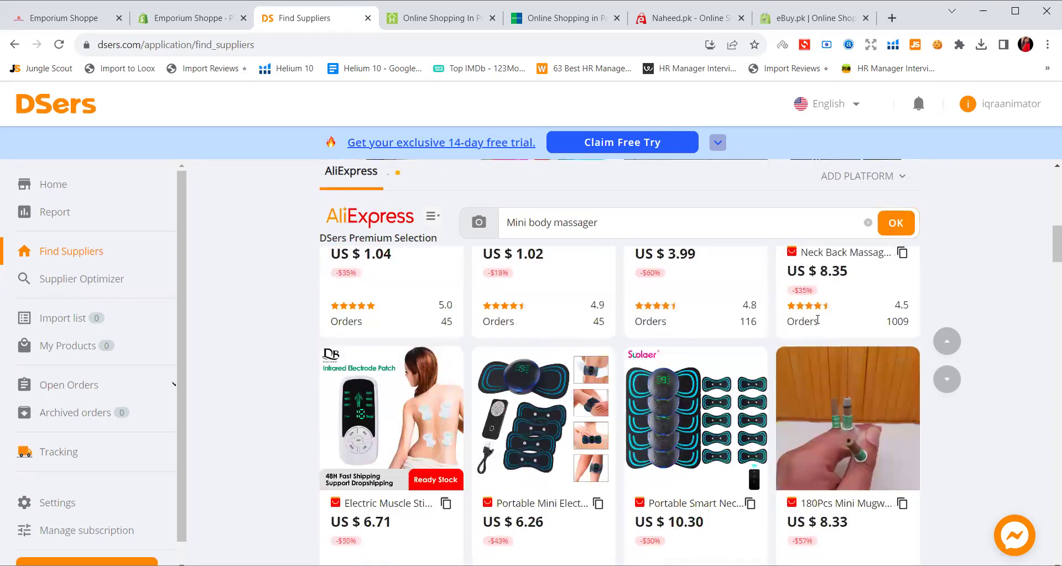
scroll(817, 321, "up", 5)
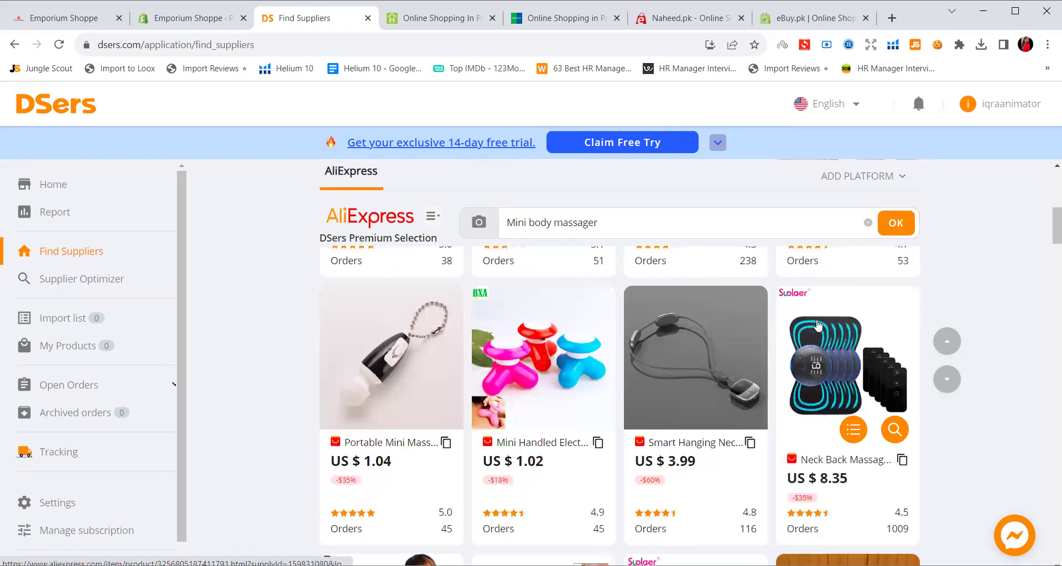
Compare the order counts of the 10 Speed Mini, Portable EMS Mini and EMS Mini Neck Massager listings, then those of the further massager results.
scroll(618, 378, "up", 3)
scroll(618, 377, "down", 3)
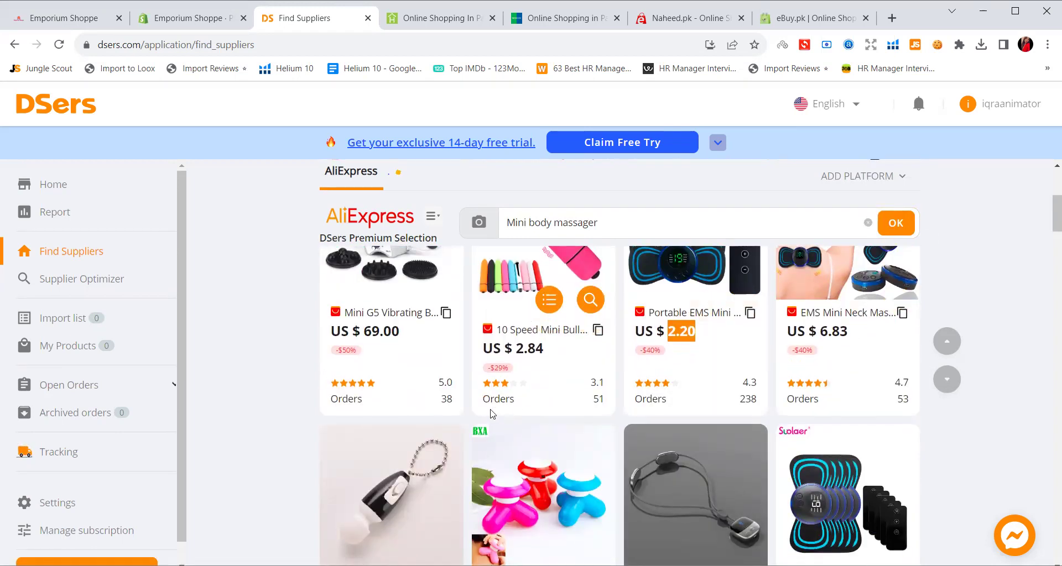
left_click_drag(484, 399, 520, 404)
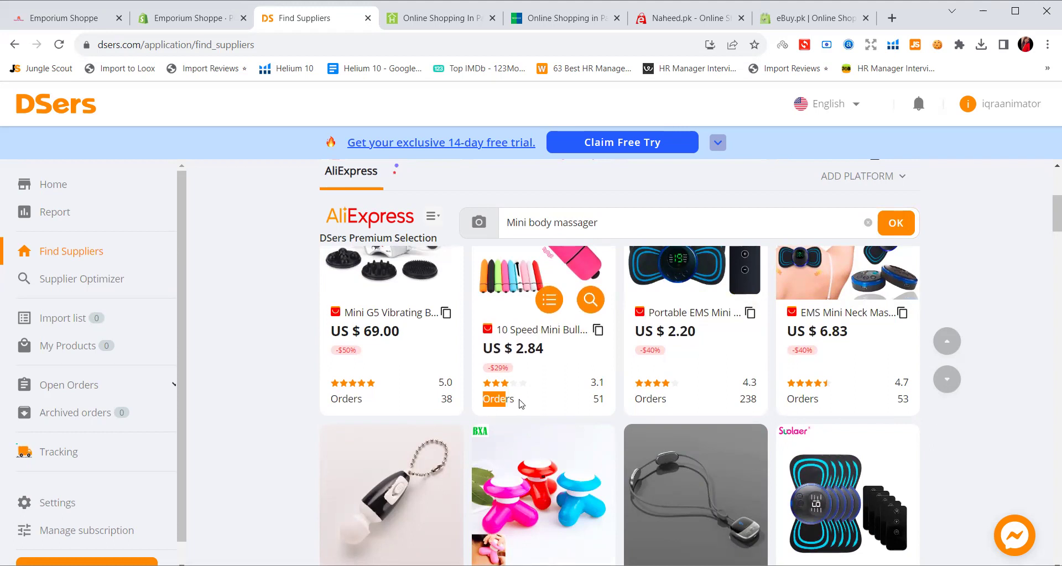
left_click(650, 398)
double_click(650, 398)
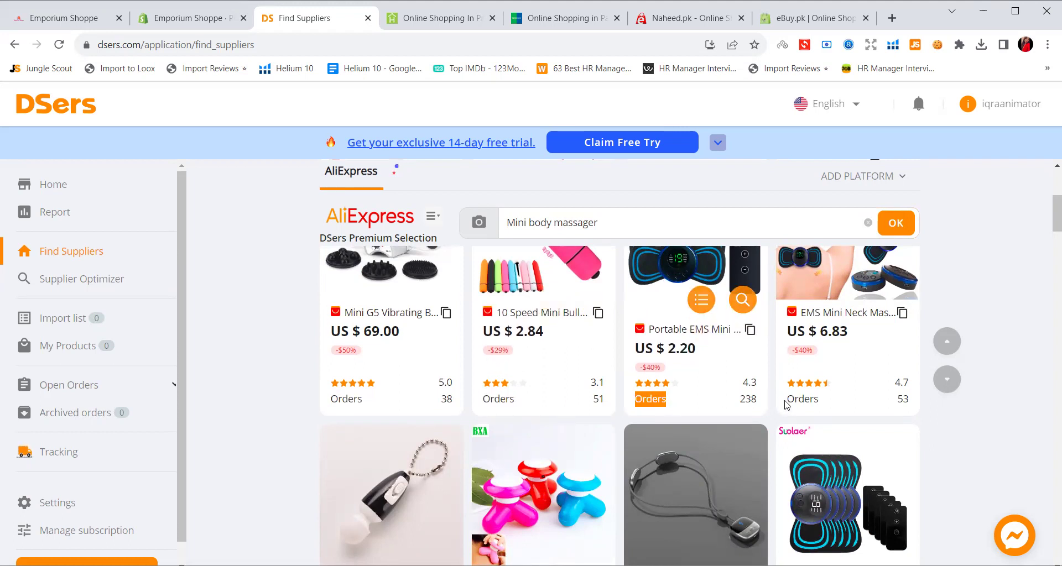
left_click_drag(897, 399, 905, 396)
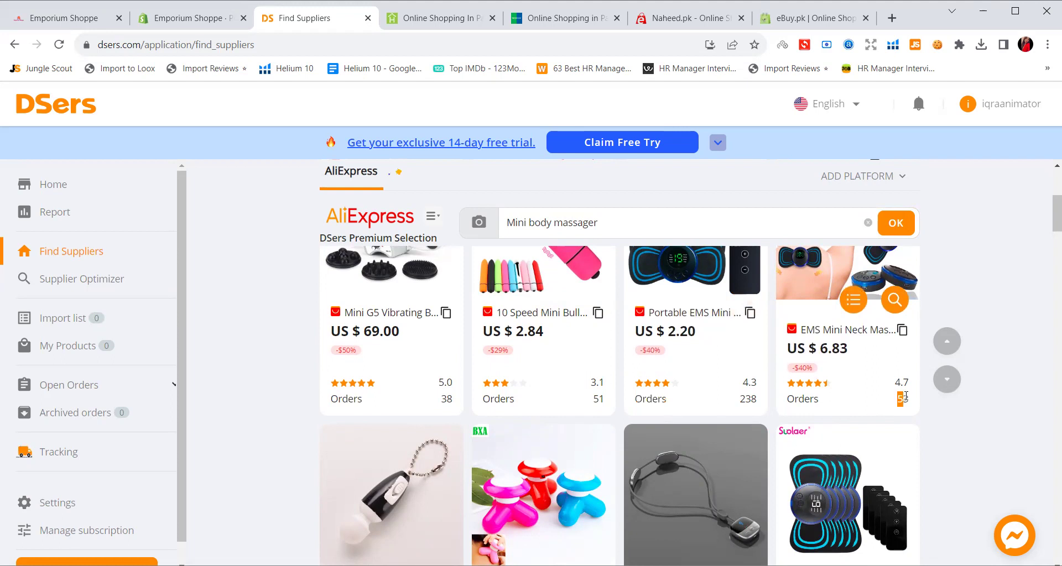
left_click_drag(740, 398, 753, 399)
left_click_drag(590, 399, 613, 405)
scroll(613, 405, "down", 2)
scroll(612, 406, "down", 3)
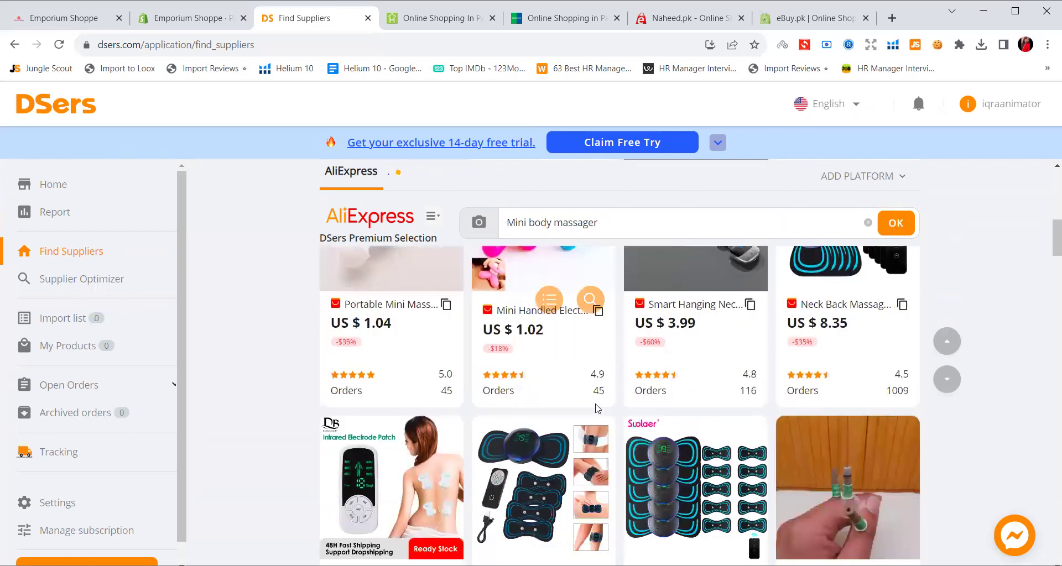
scroll(596, 423, "down", 2)
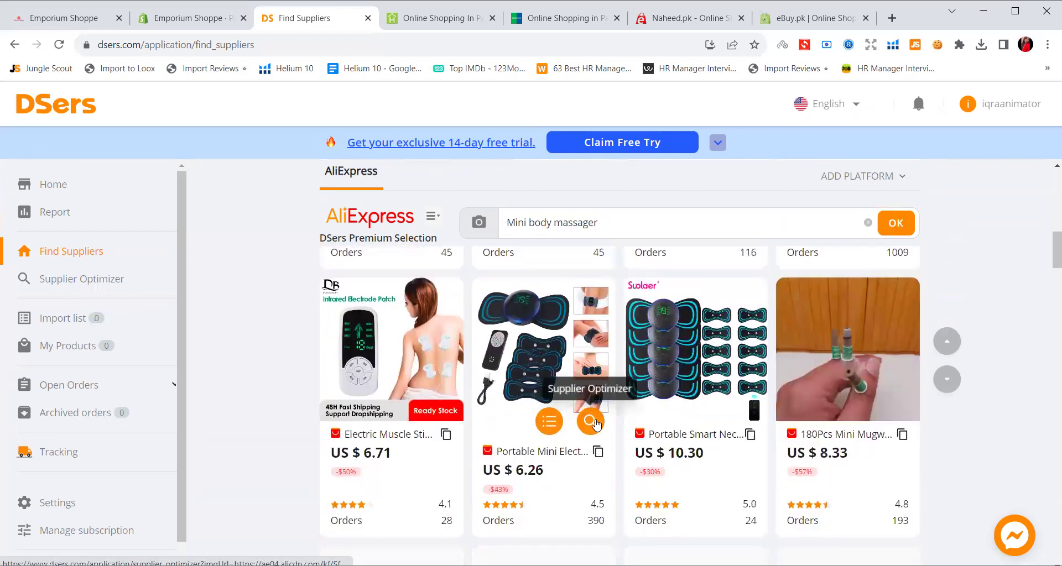
scroll(596, 421, "down", 1)
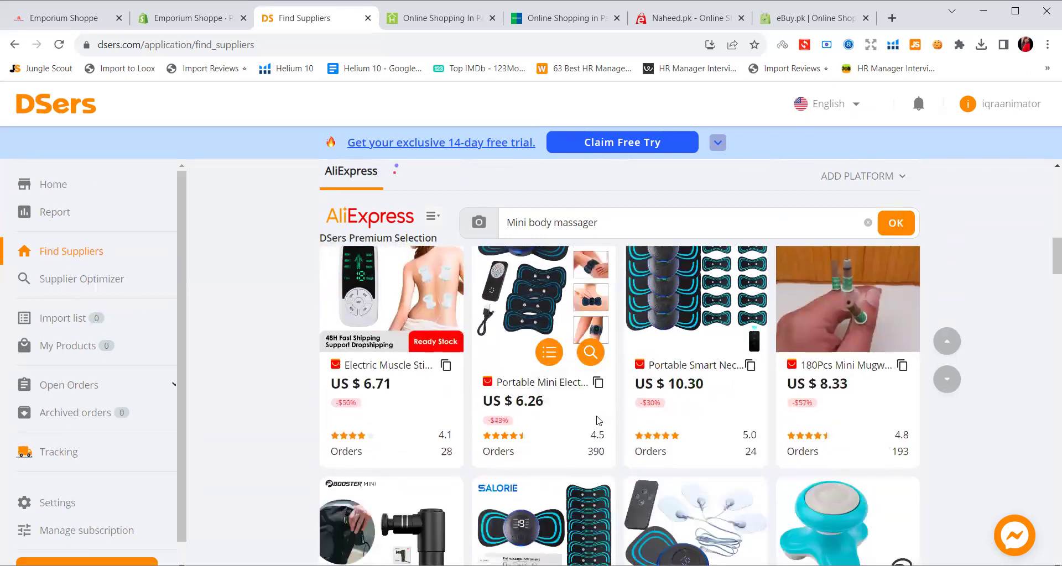
Examine the Mini body massager supplier results, comparing their prices, ratings and order counts.
scroll(596, 416, "up", 3)
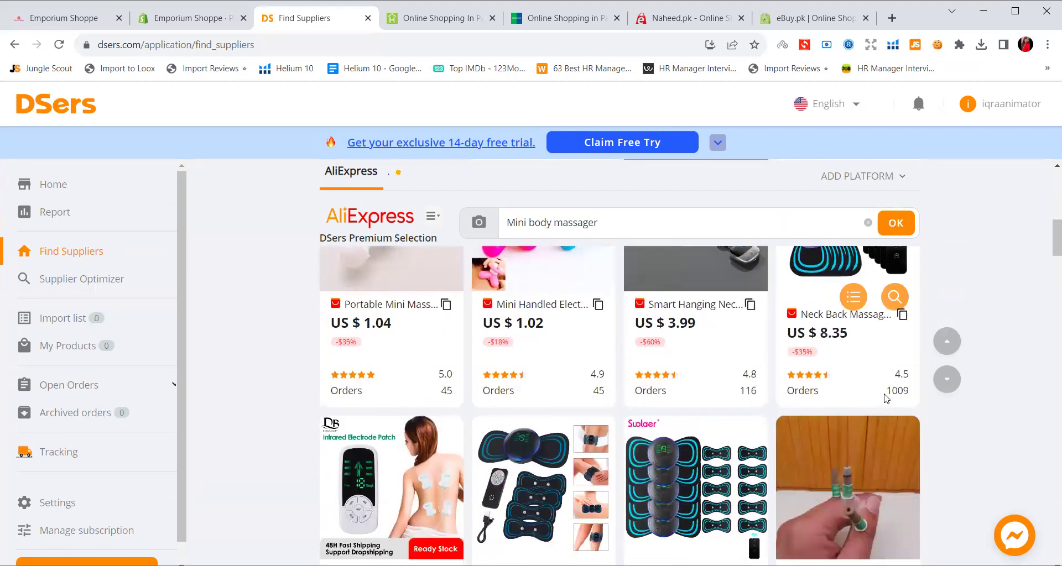
left_click_drag(886, 391, 903, 390)
scroll(895, 391, "up", 2)
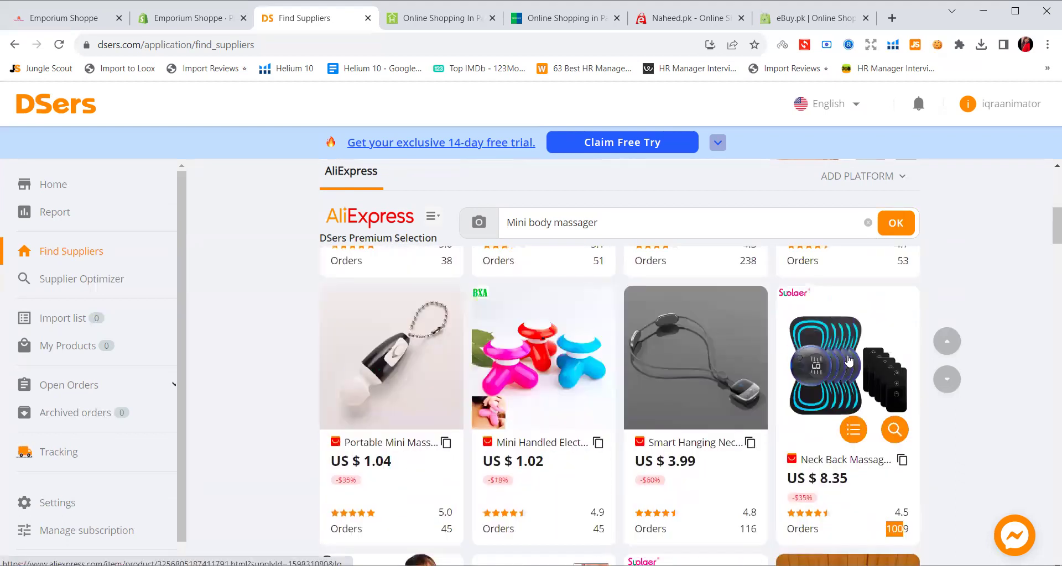
scroll(849, 361, "down", 3)
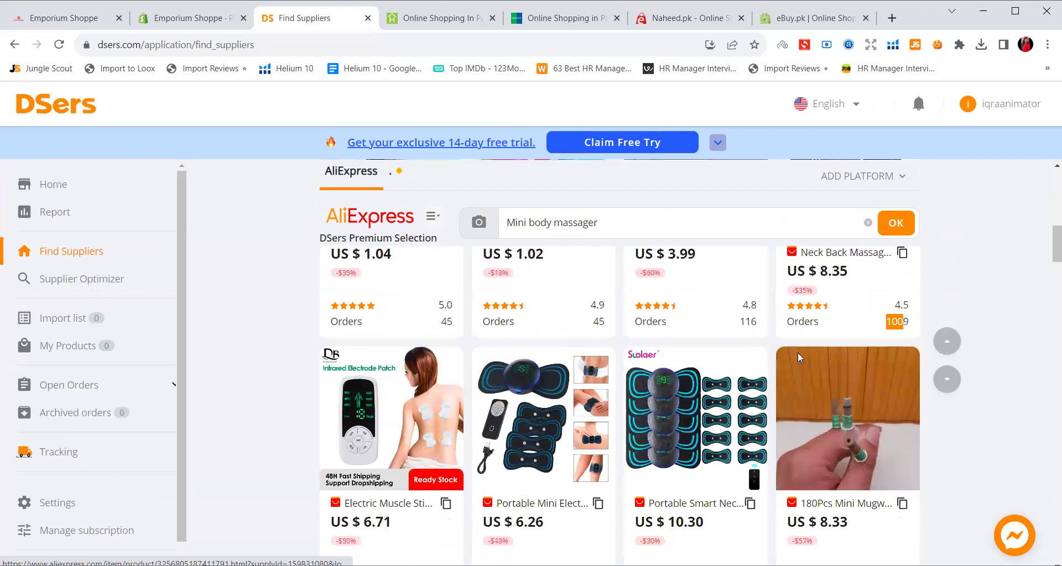
scroll(584, 386, "down", 3)
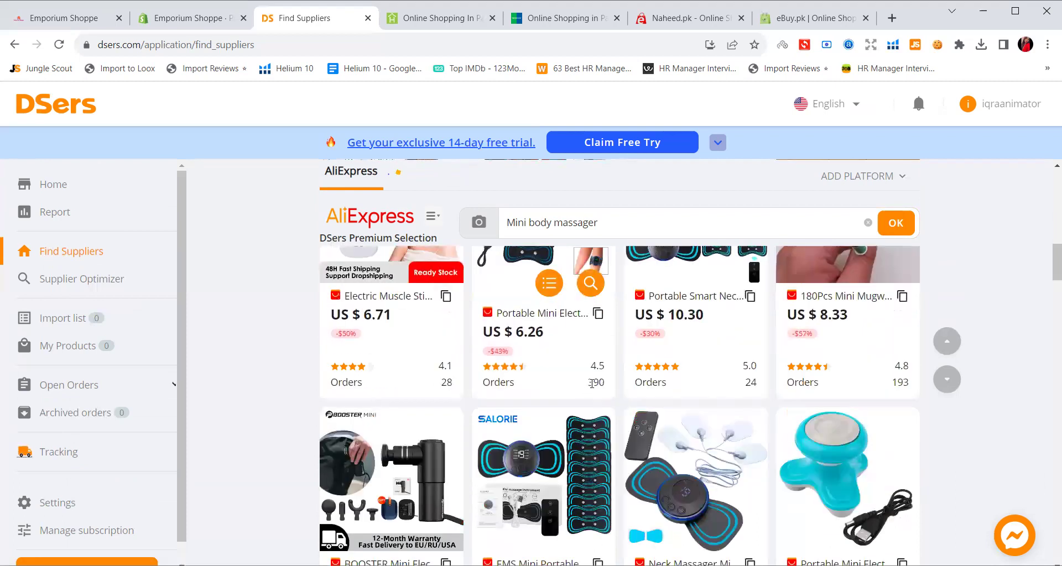
scroll(601, 382, "down", 2)
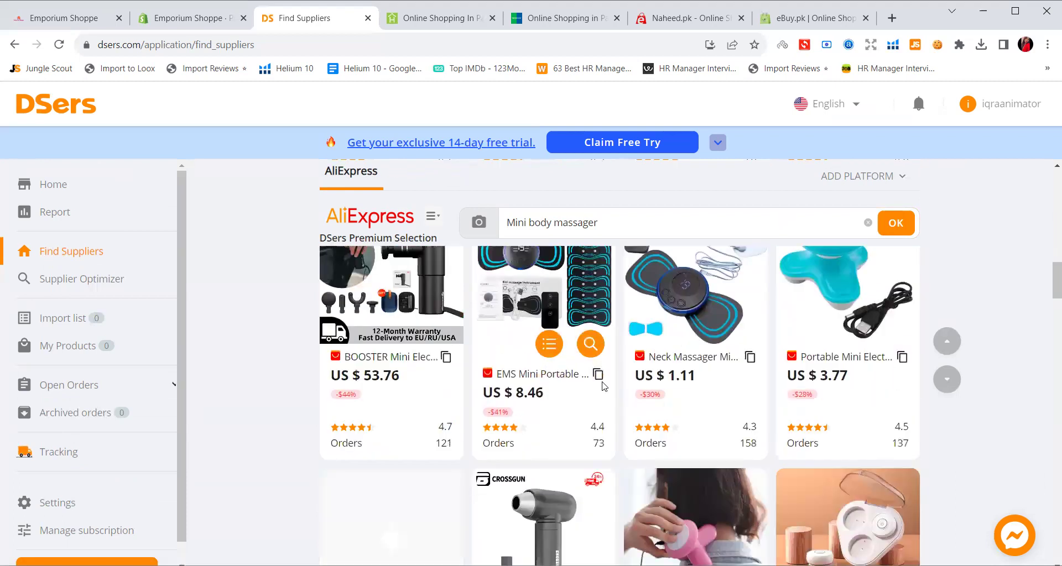
scroll(603, 387, "down", 2)
scroll(602, 387, "down", 1)
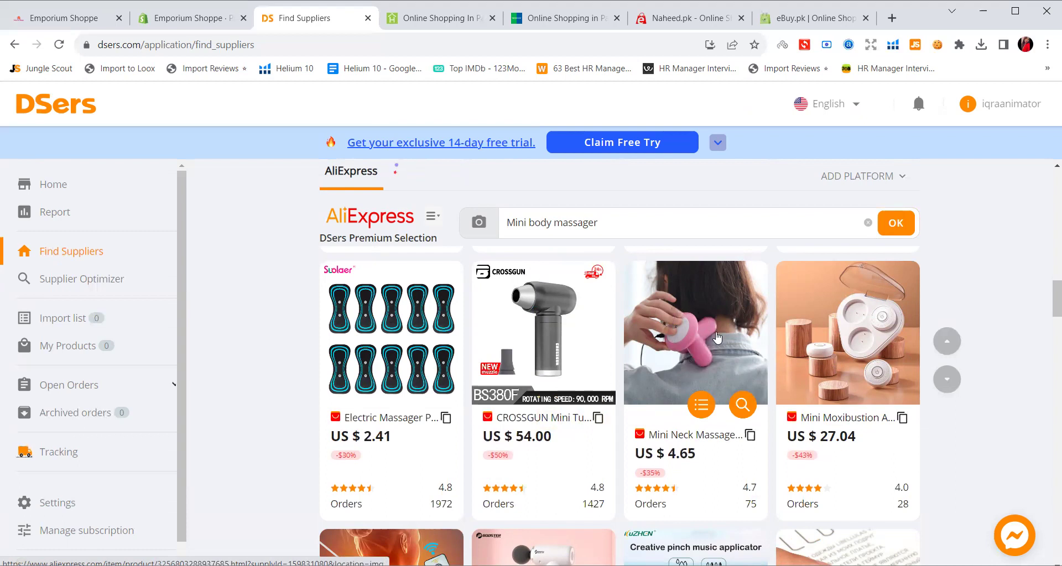
scroll(715, 334, "down", 3)
scroll(715, 335, "up", 3)
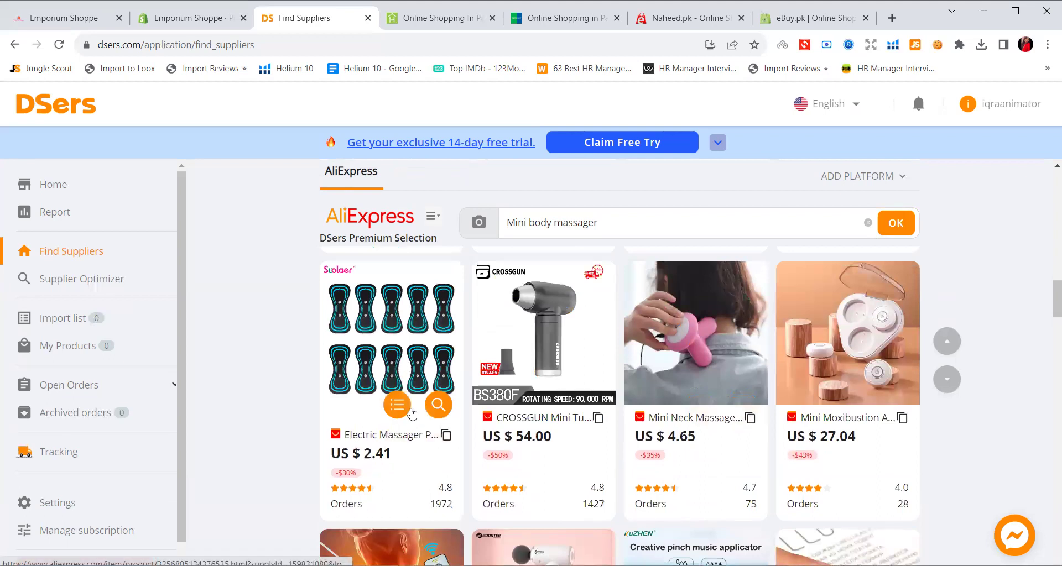
Compare the order counts of the Suolaer Electric Massager and CROSSGUN listings, and check the Electric Massager's price.
scroll(393, 410, "down", 3)
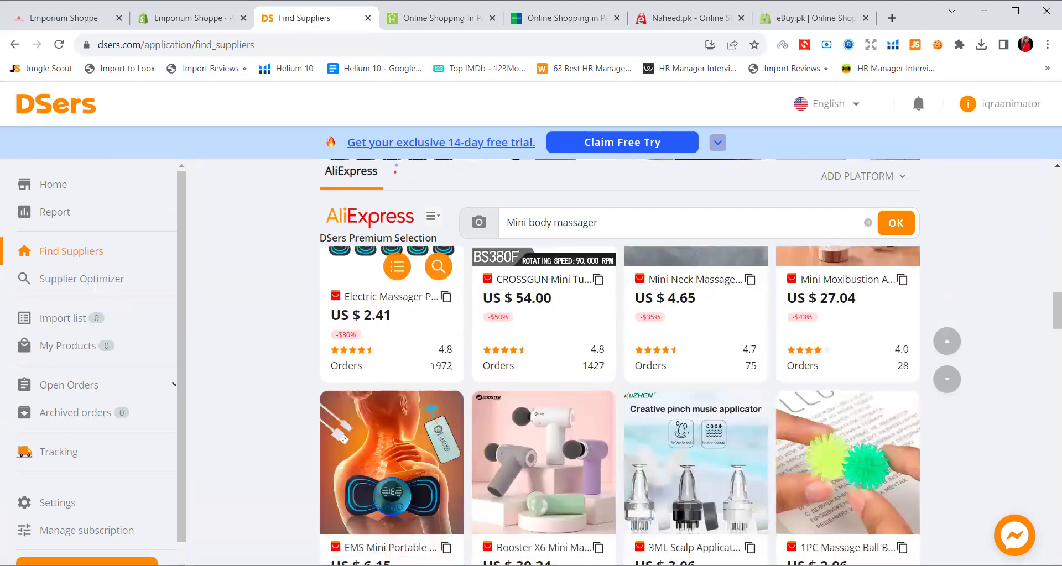
left_click_drag(434, 365, 458, 369)
left_click_drag(570, 369, 606, 368)
scroll(607, 368, "up", 2)
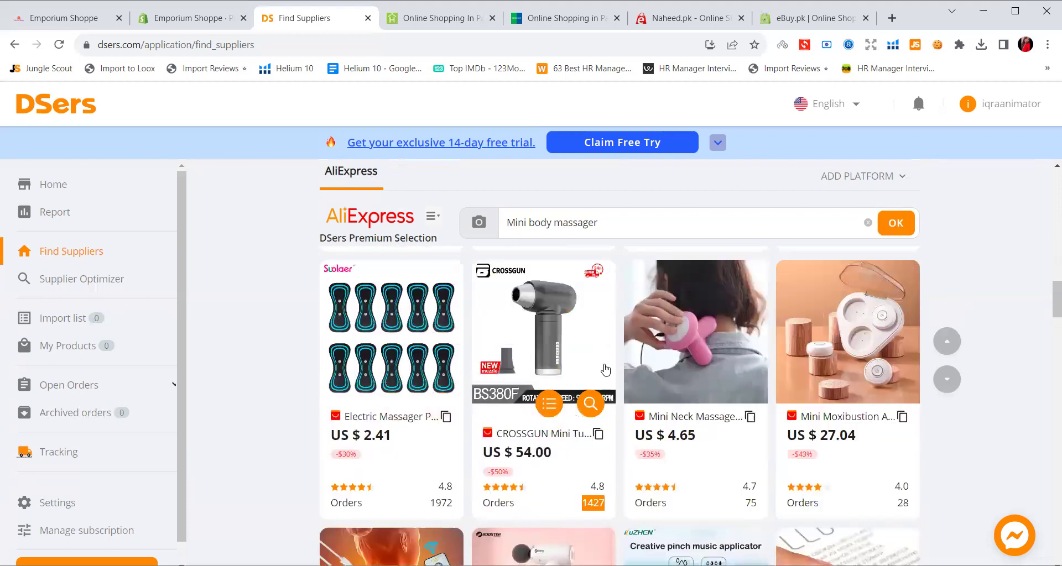
scroll(606, 370, "down", 5)
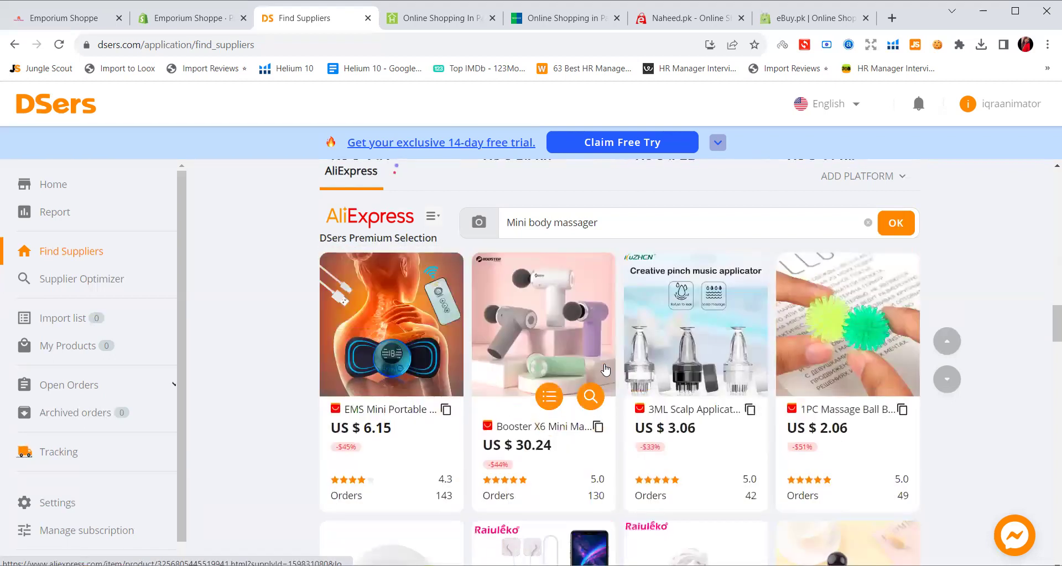
scroll(606, 369, "up", 3)
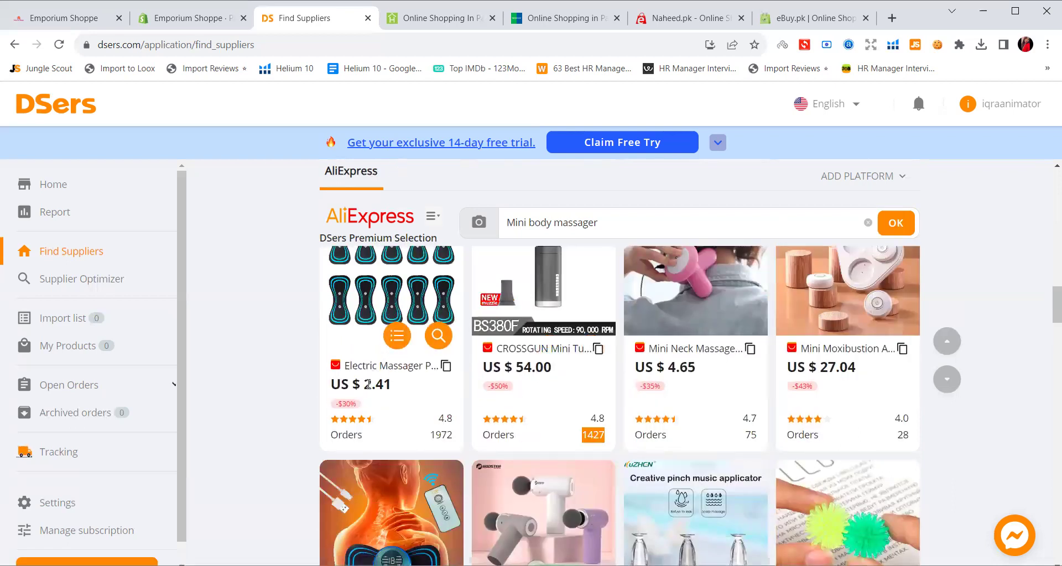
left_click_drag(363, 385, 389, 388)
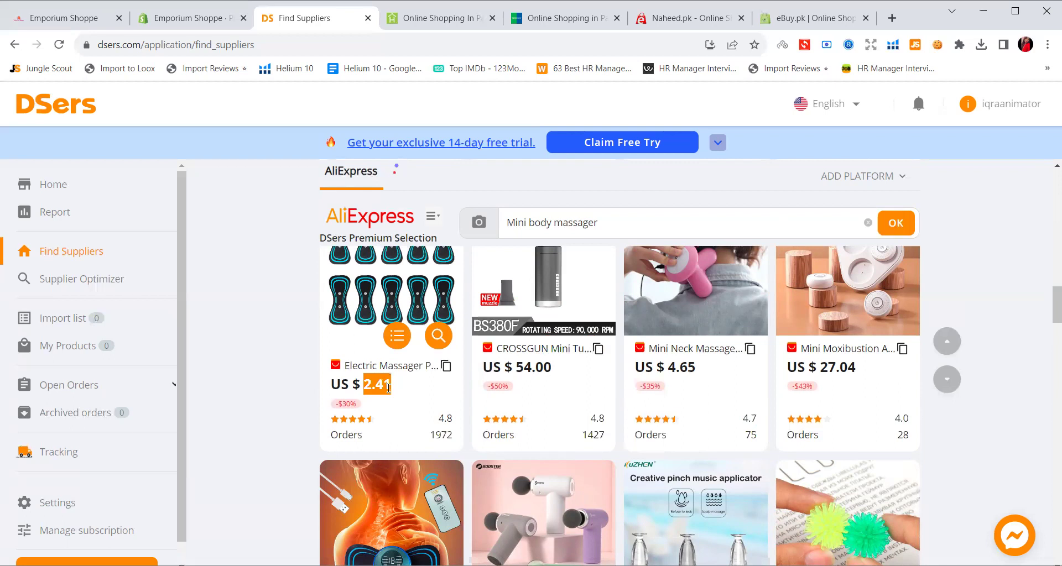
left_click_drag(431, 434, 462, 442)
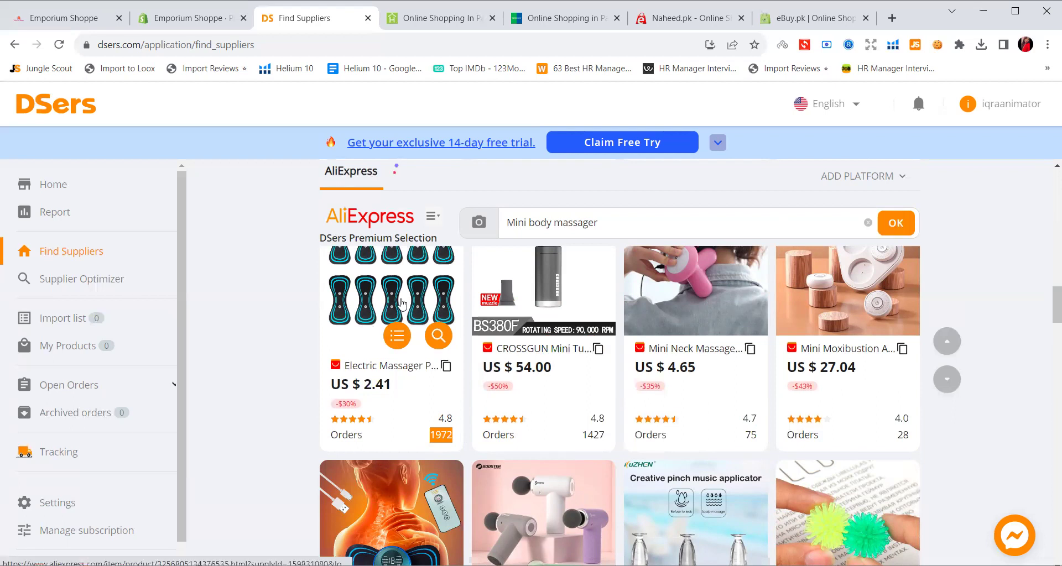
Add the Suolaer Electric Massager to the import list, set its confirmation not to show again, and stay on the supplier results.
scroll(375, 356, "up", 1)
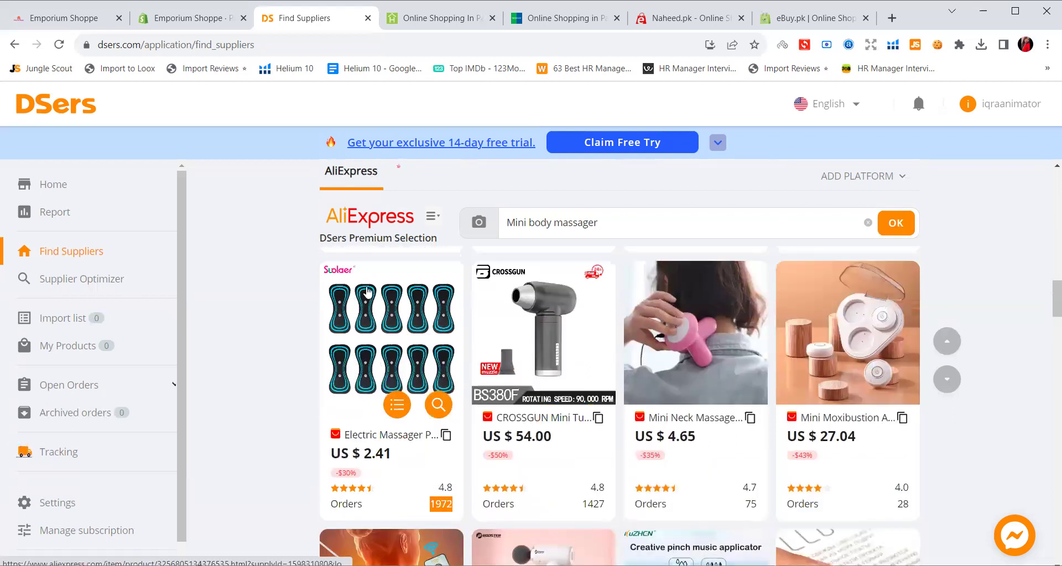
scroll(387, 359, "up", 2)
scroll(393, 403, "down", 2)
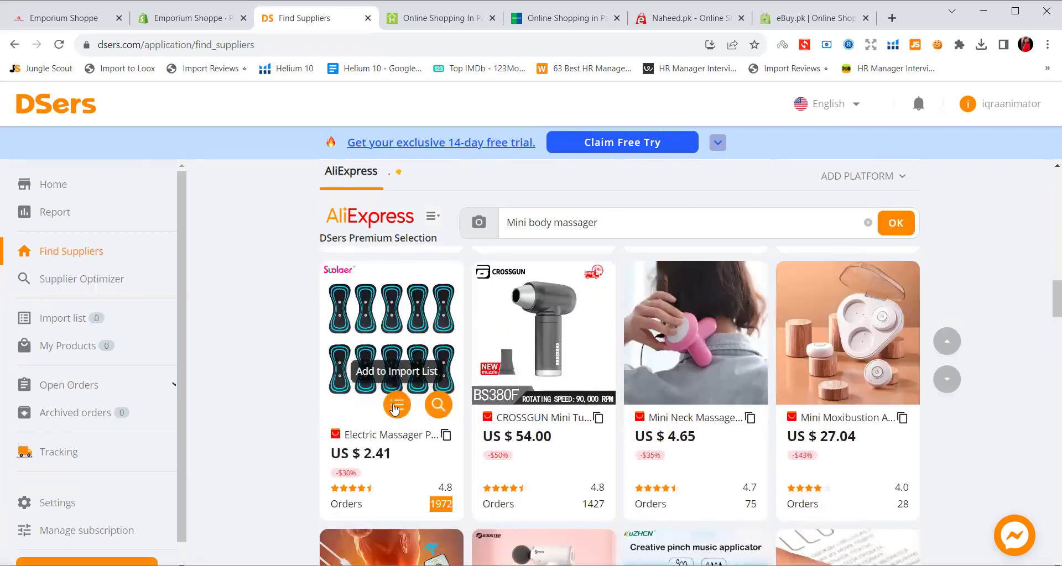
left_click(396, 401)
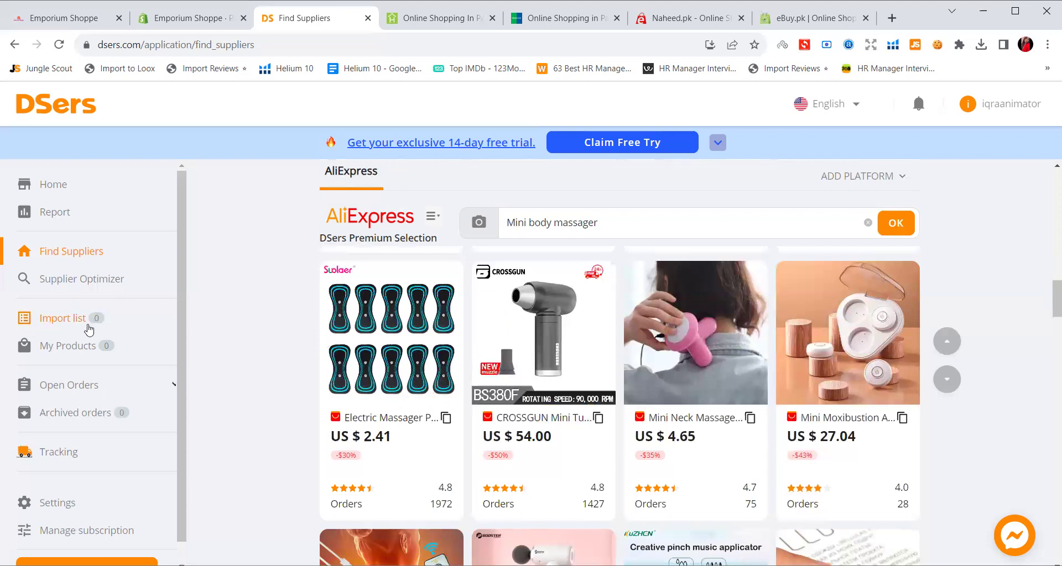
mouse_move(364, 349)
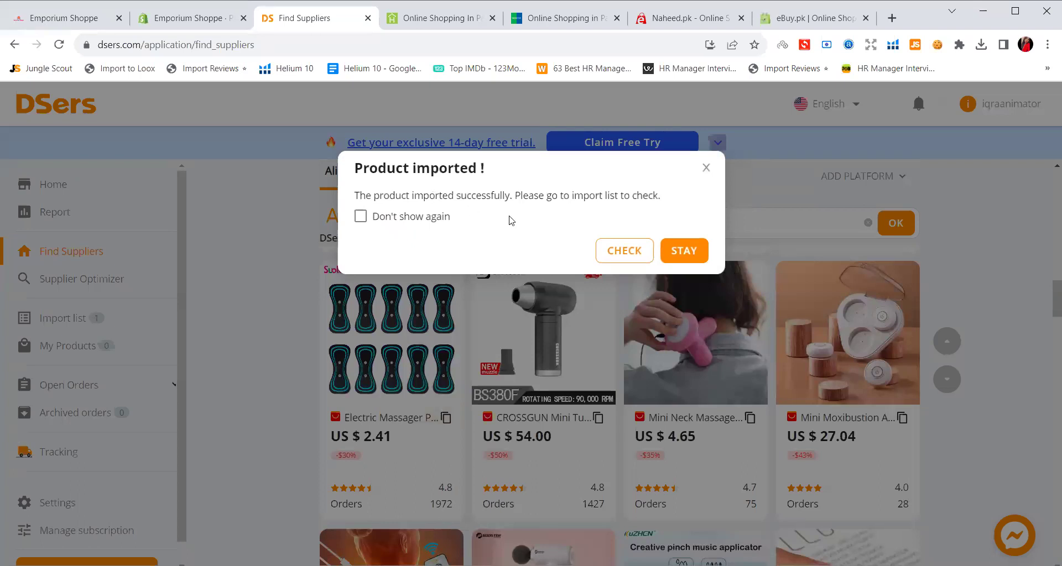
left_click(393, 218)
left_click(668, 253)
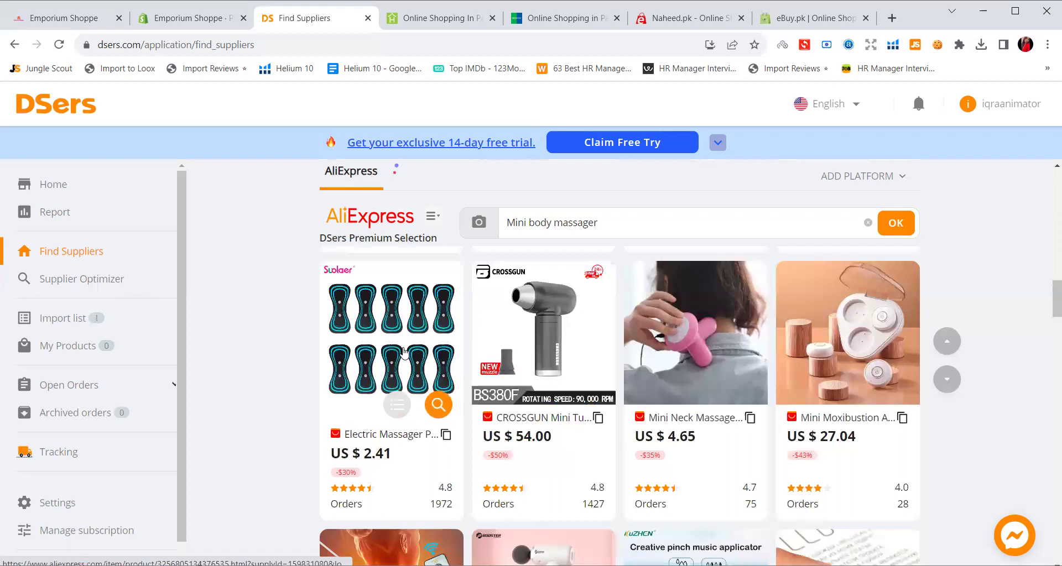
Check eBuy.pk for another product idea, and search DSers' AliExpress suppliers for "tasbeeh counter".
left_click(813, 18)
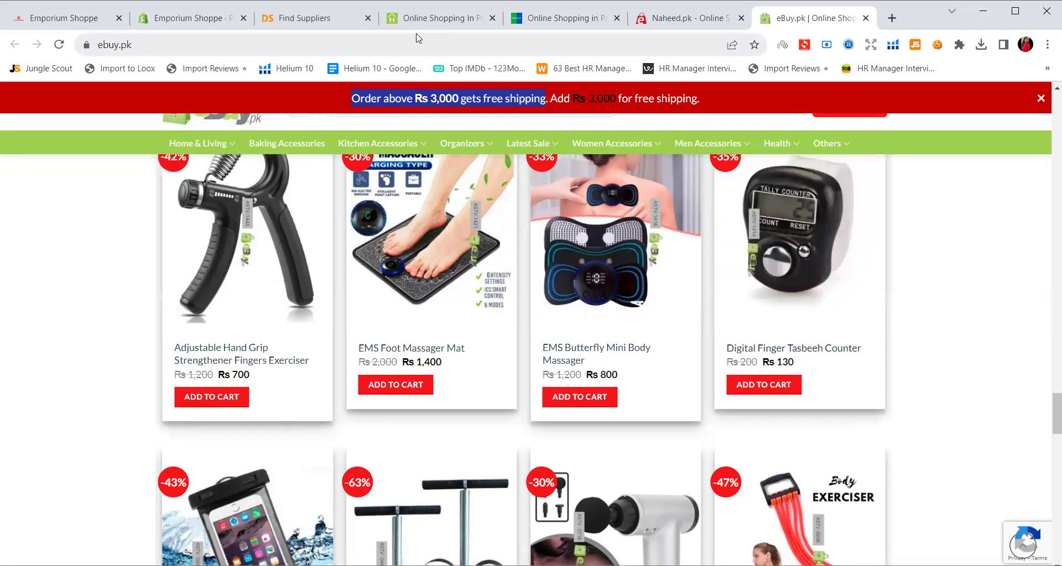
left_click(326, 17)
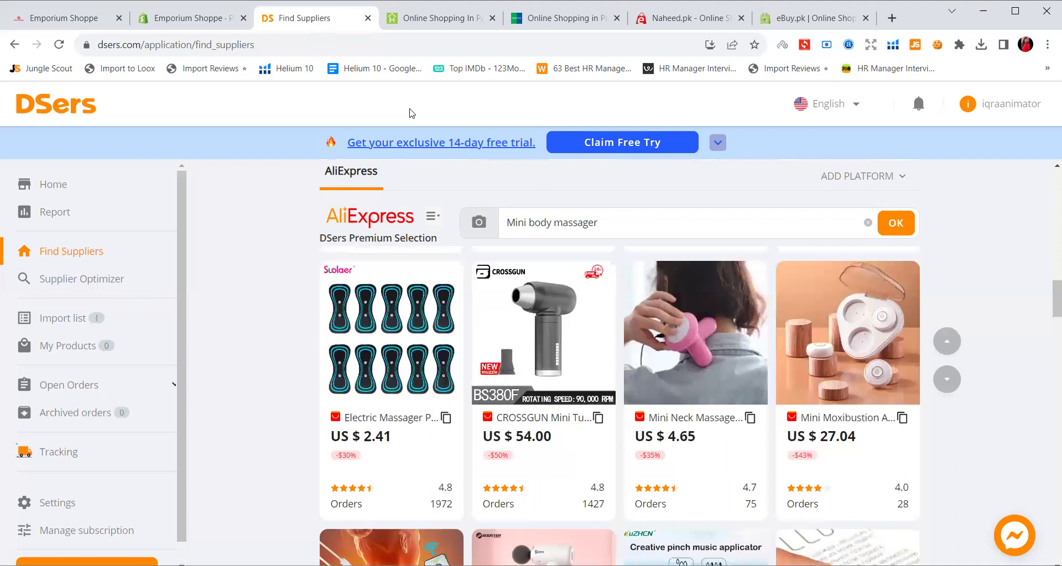
left_click_drag(598, 222, 500, 245)
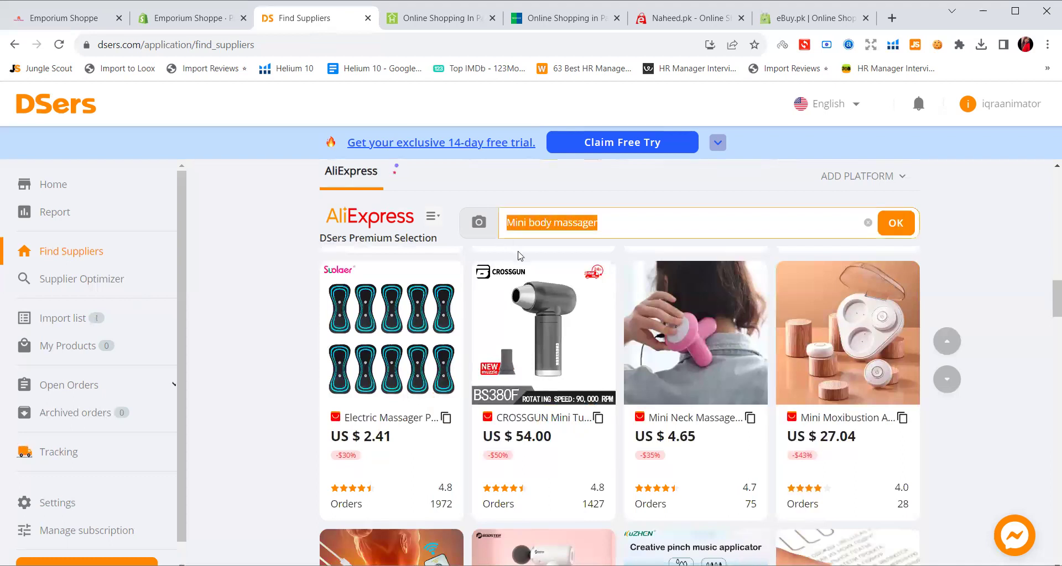
type("tas")
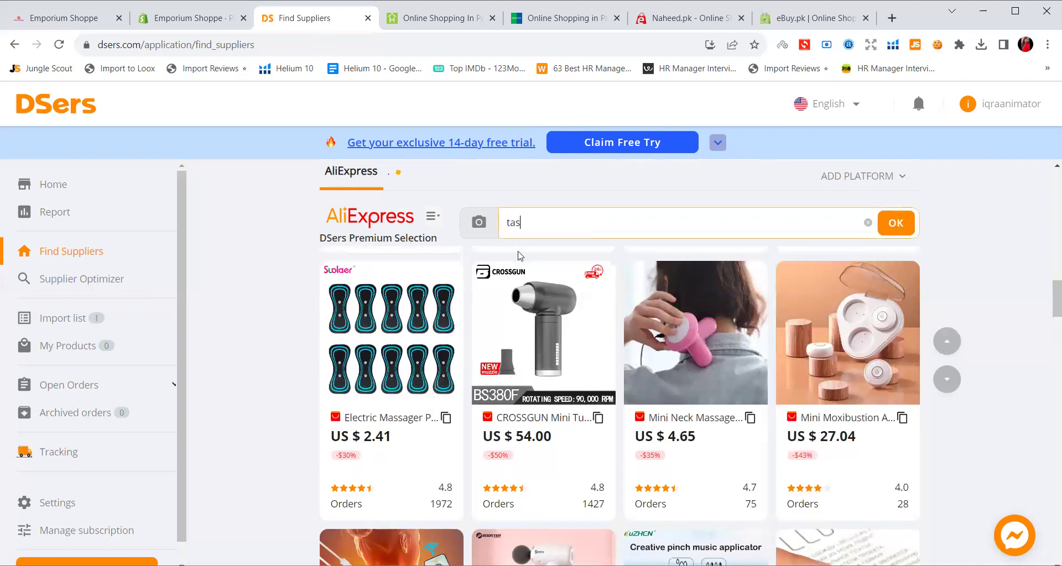
type("beeh co")
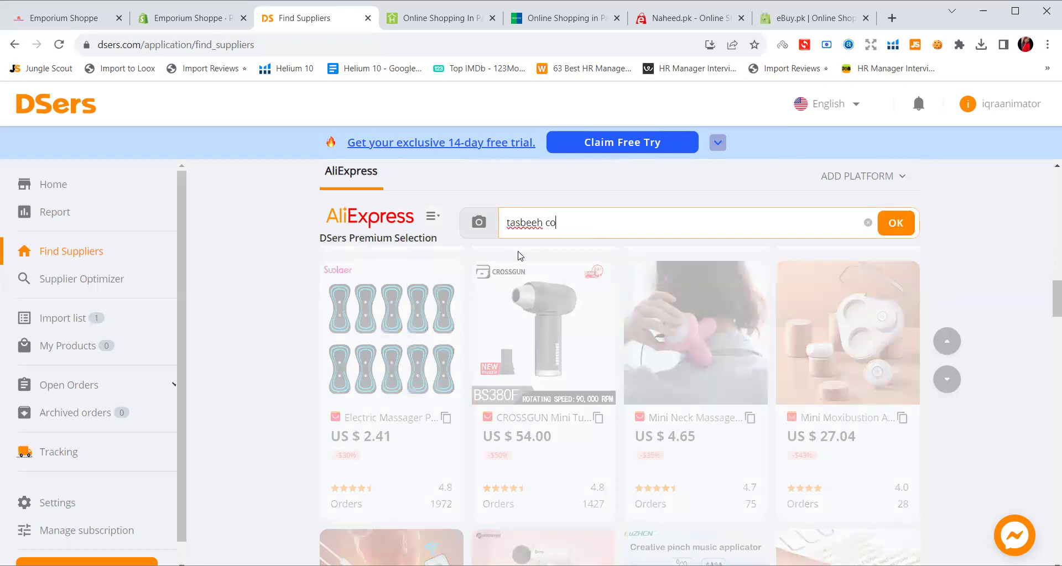
type("unter")
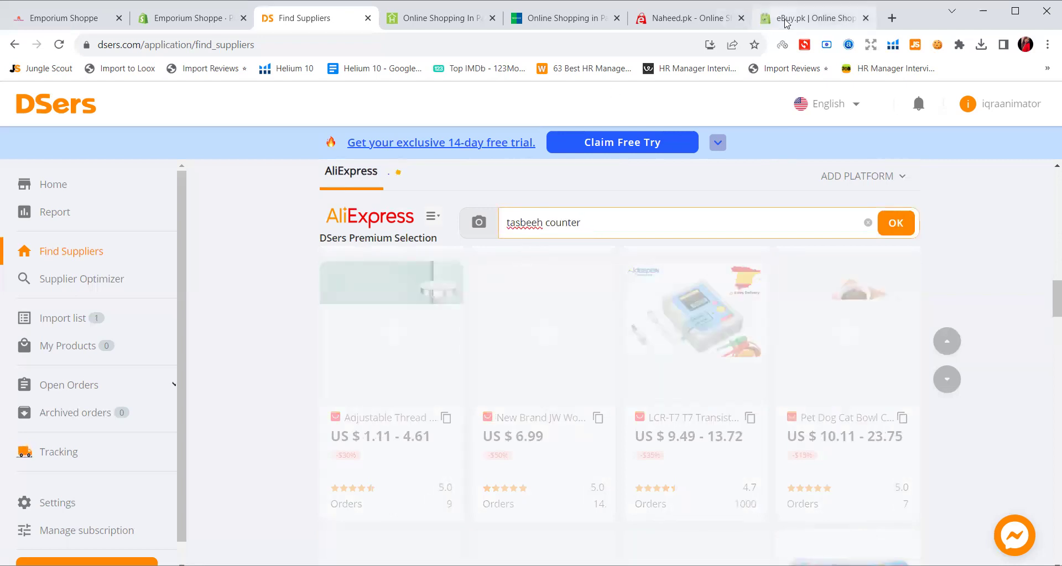
Review the eBuy.pk product listings and the HomeShopping.pk storefront as sources of product ideas.
left_click(764, 8)
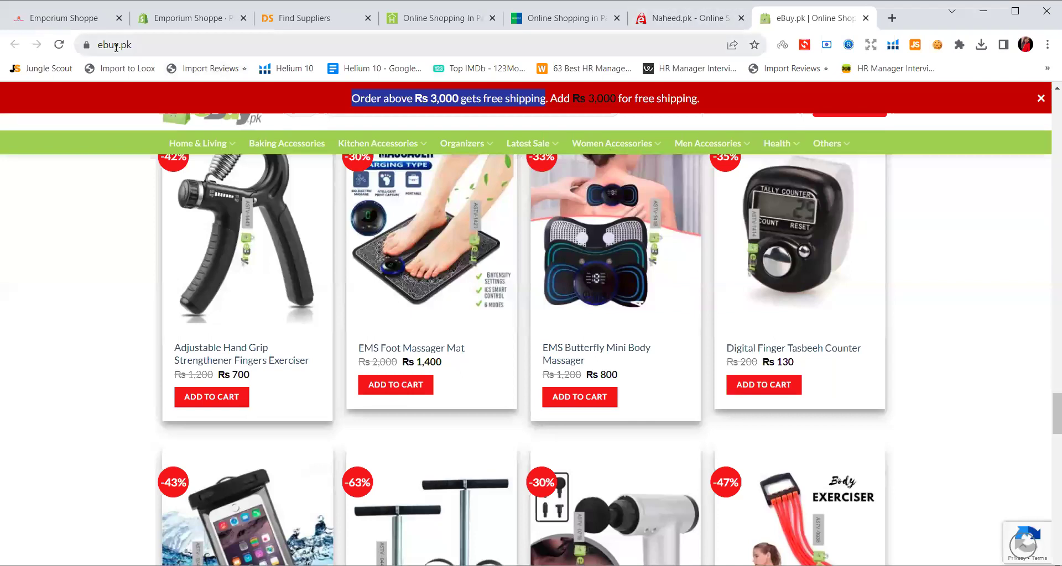
left_click(452, 21)
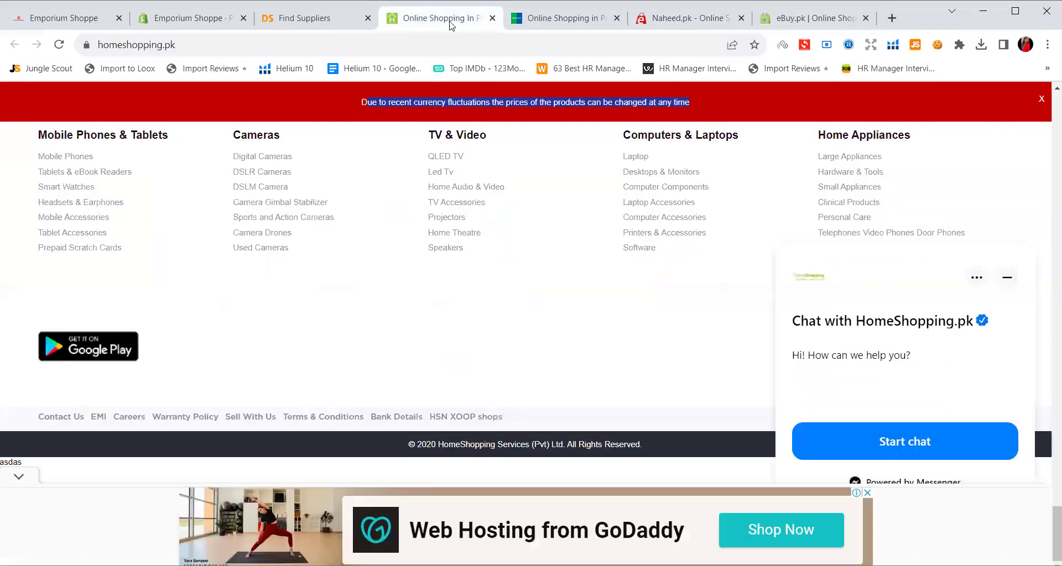
scroll(302, 357, "up", 15)
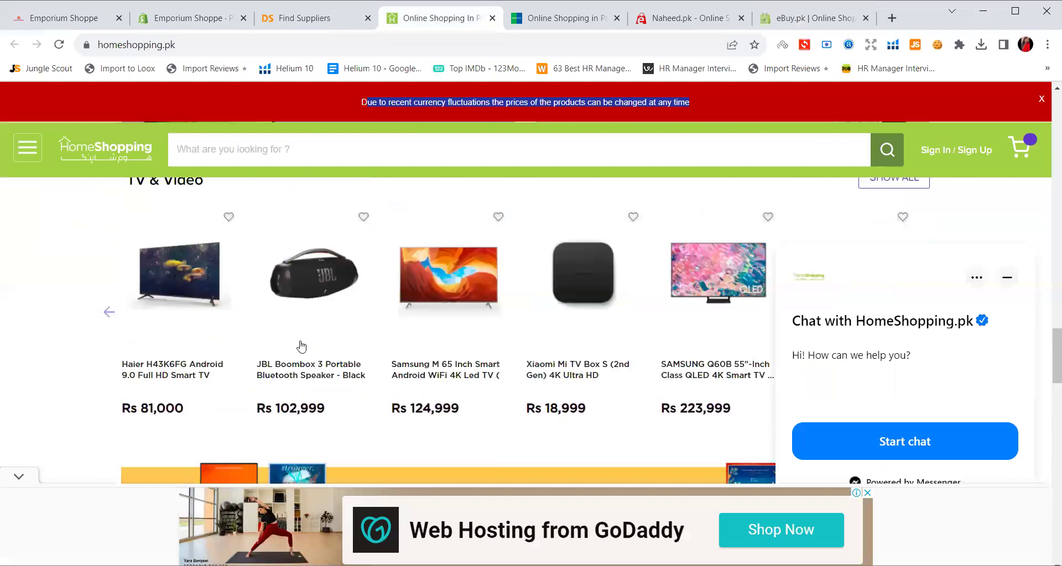
scroll(301, 347, "up", 12)
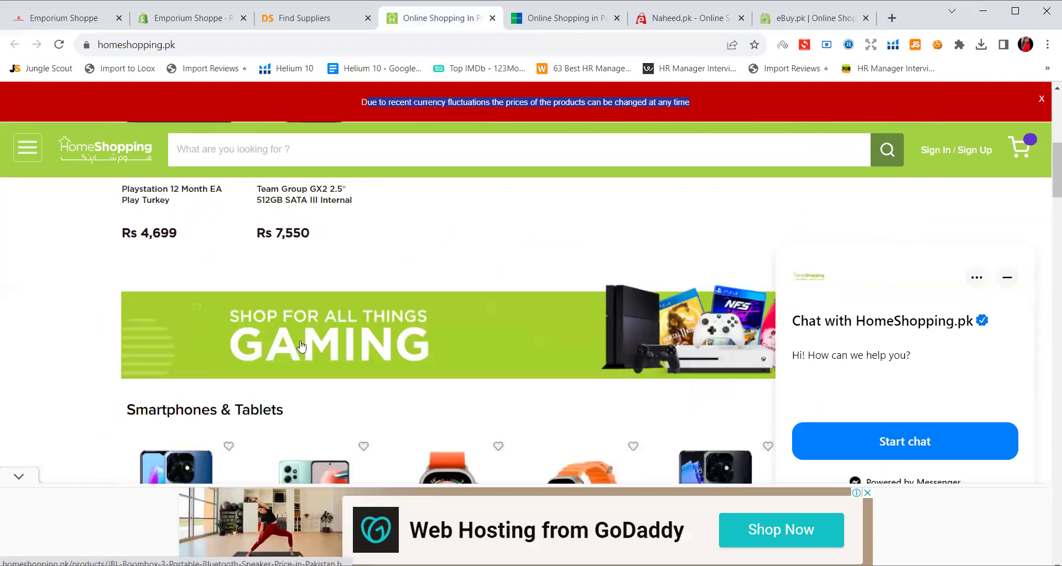
scroll(303, 342, "up", 10)
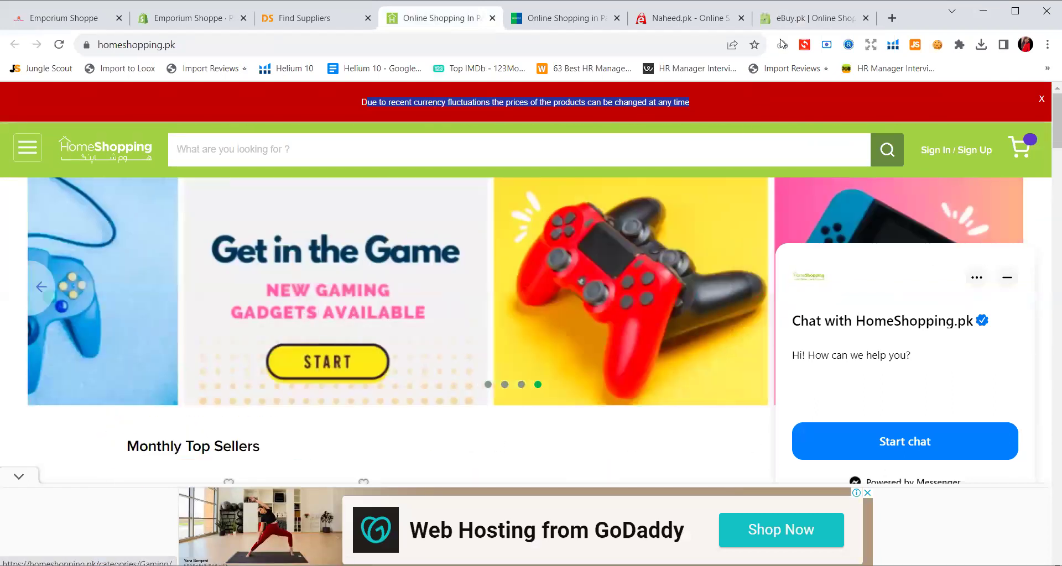
left_click(788, 19)
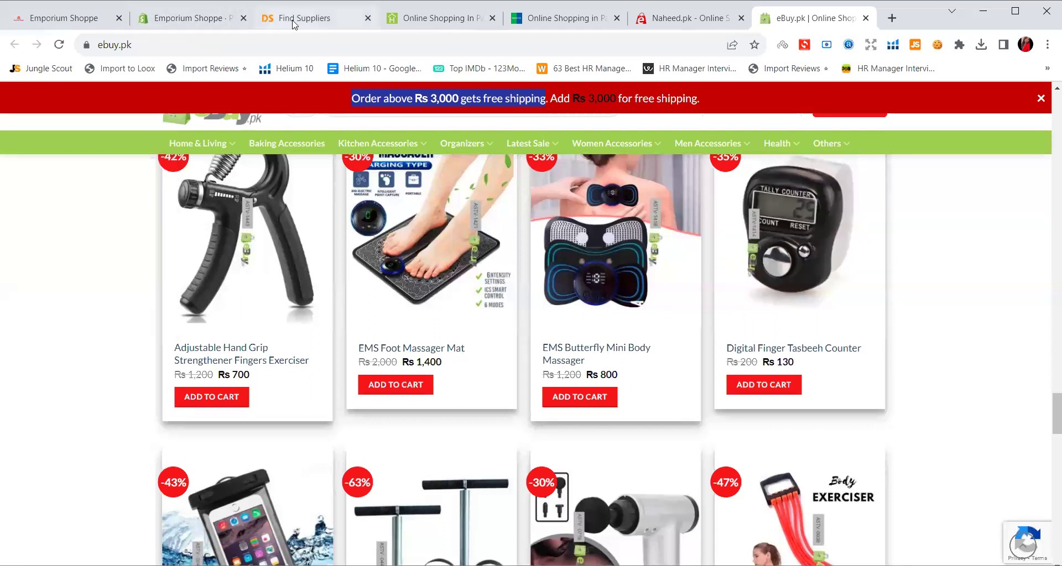
Examine the prices and order counts of the tasbeeh counter suppliers in DSers, and return to the eBuy.pk listings for comparison.
left_click(295, 21)
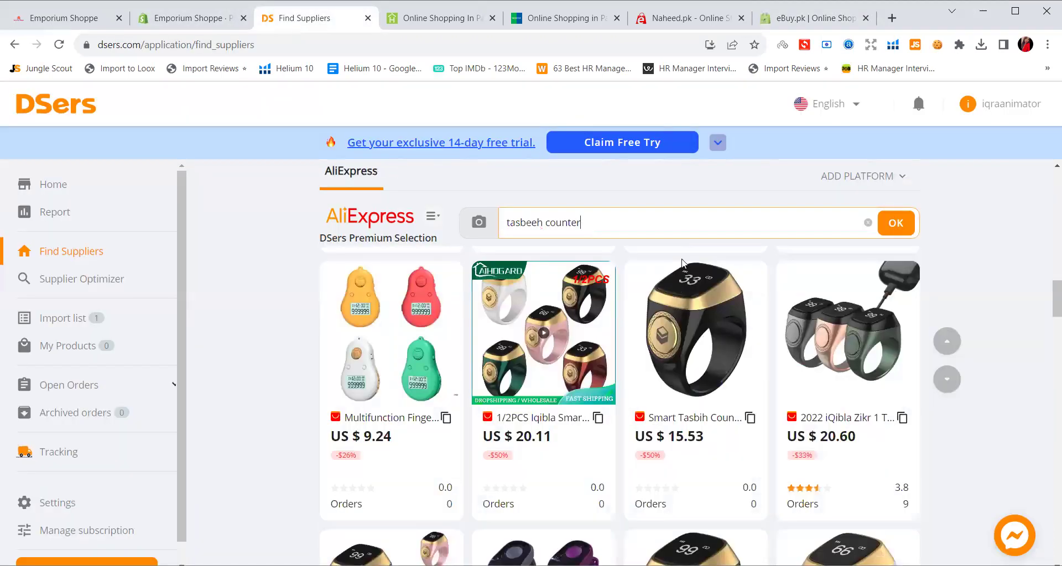
scroll(669, 329, "down", 1)
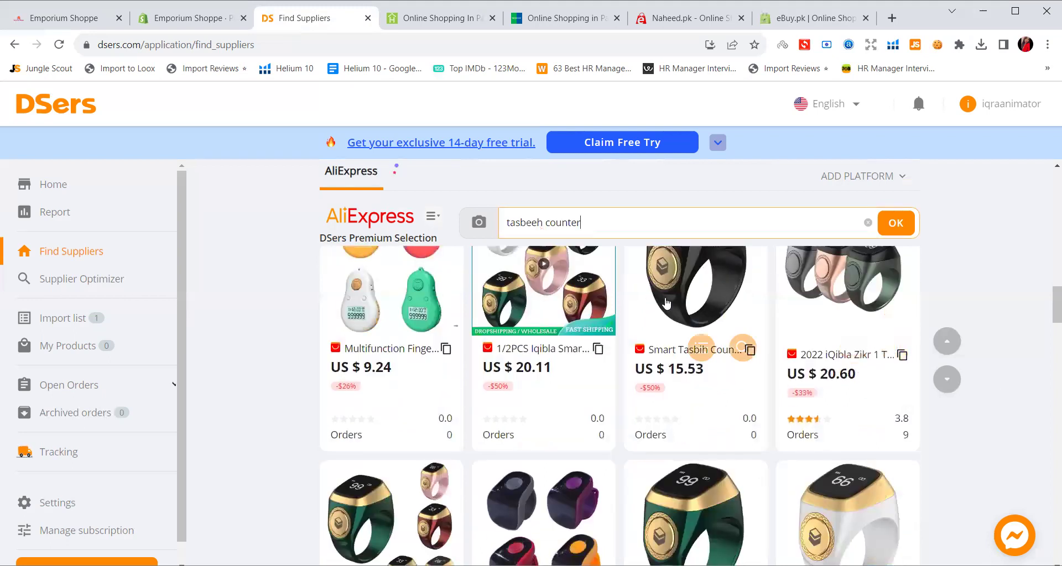
scroll(669, 325, "up", 1)
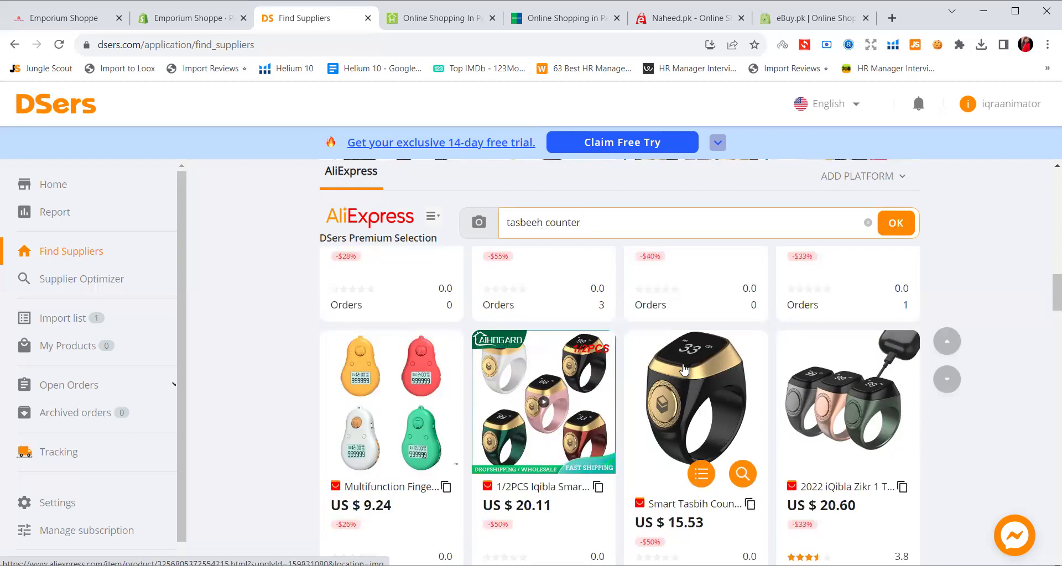
scroll(684, 368, "down", 2)
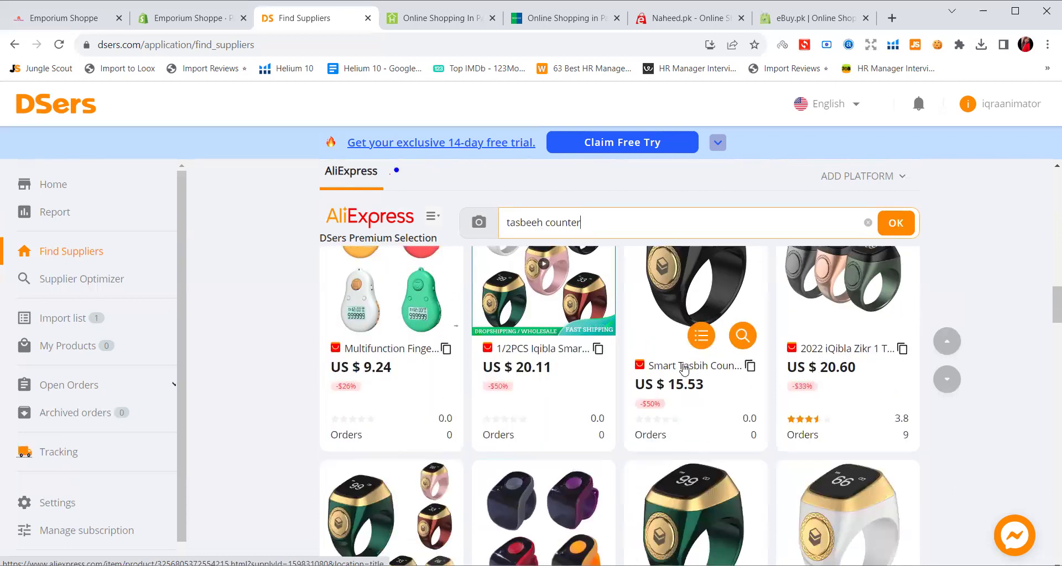
scroll(684, 370, "down", 2)
left_click(813, 18)
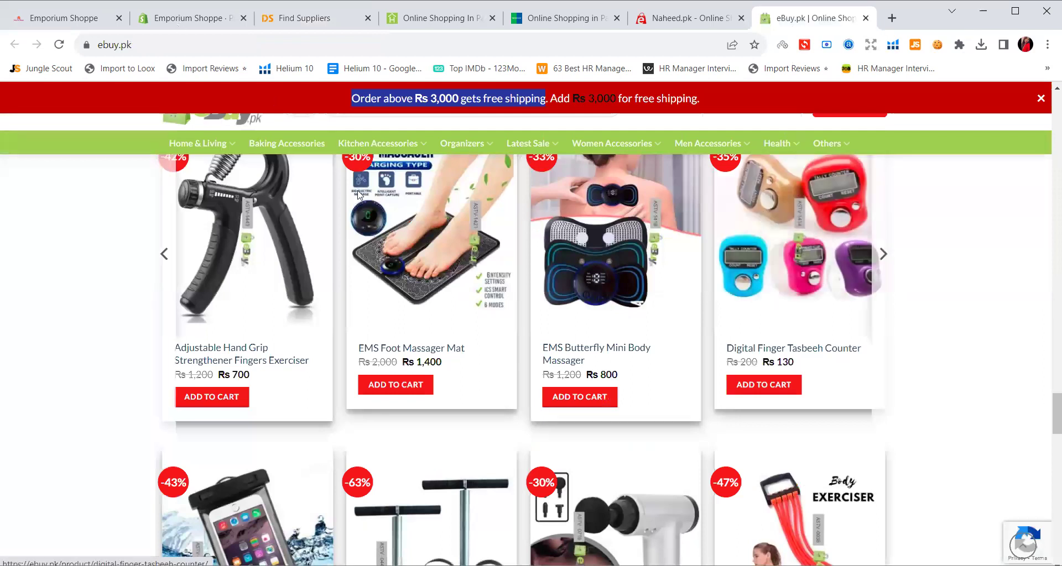
Return to the DSers supplier search and compare prices, ratings and order counts of the tasbeeh counter listings in default order.
left_click(221, 17)
left_click(307, 20)
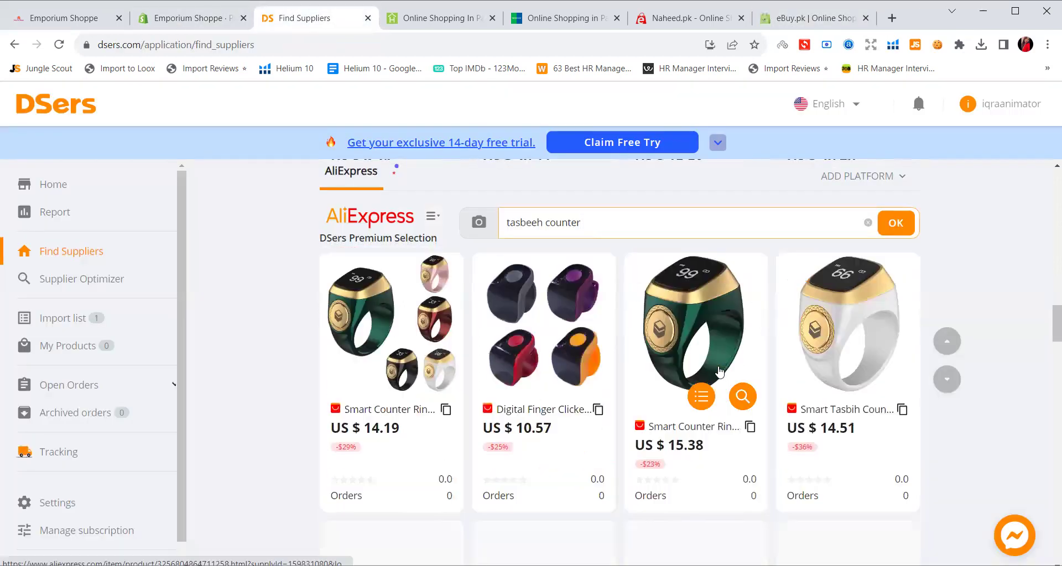
scroll(718, 371, "down", 1)
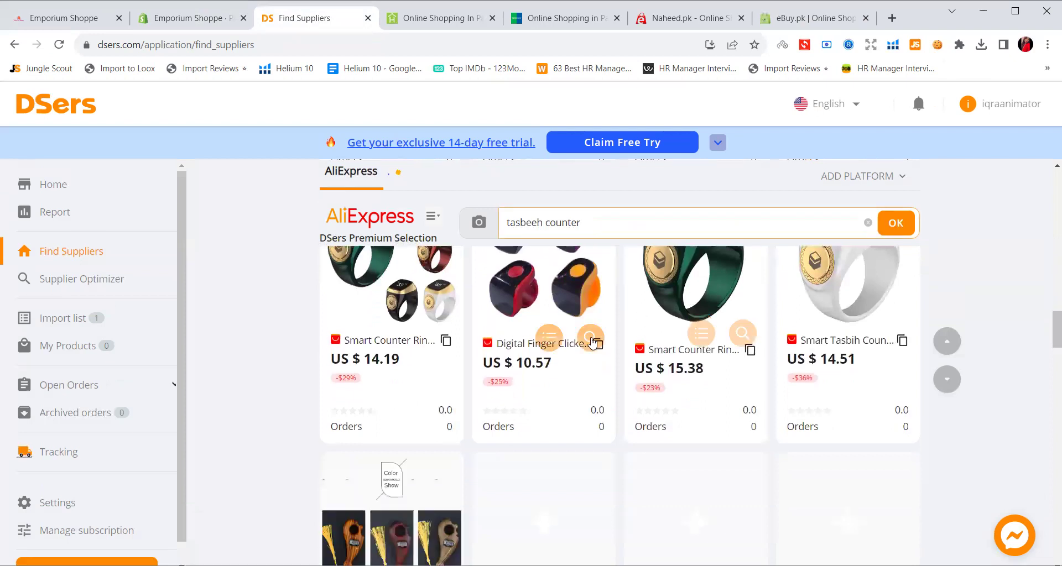
scroll(592, 343, "up", 10)
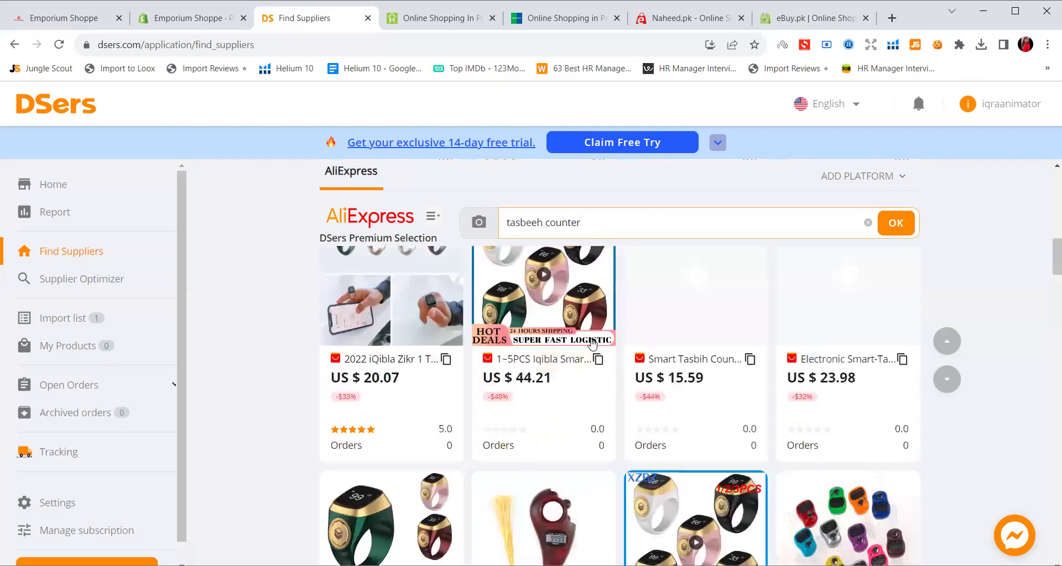
scroll(886, 343, "up", 6)
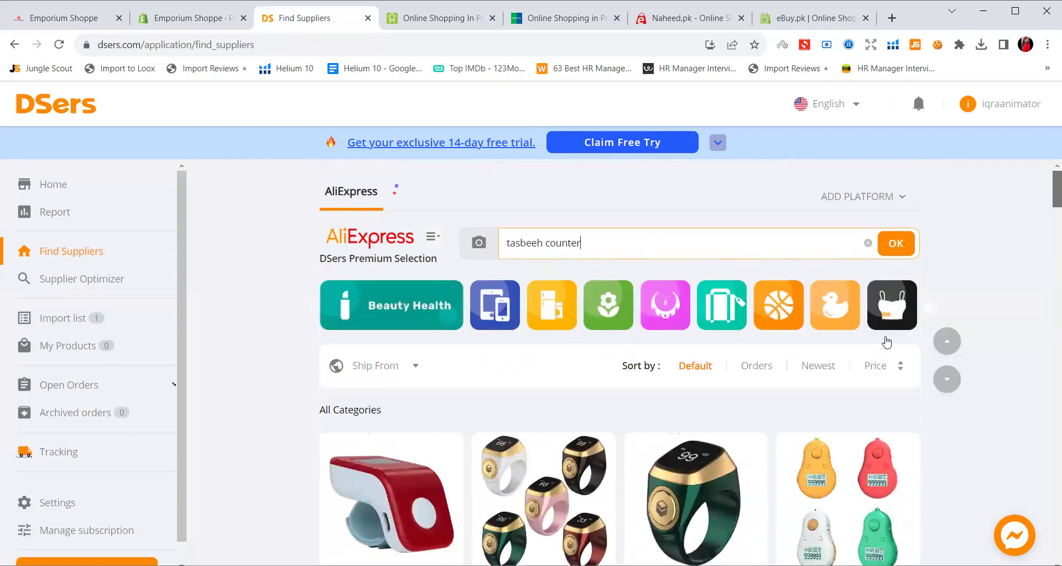
scroll(765, 434, "down", 4)
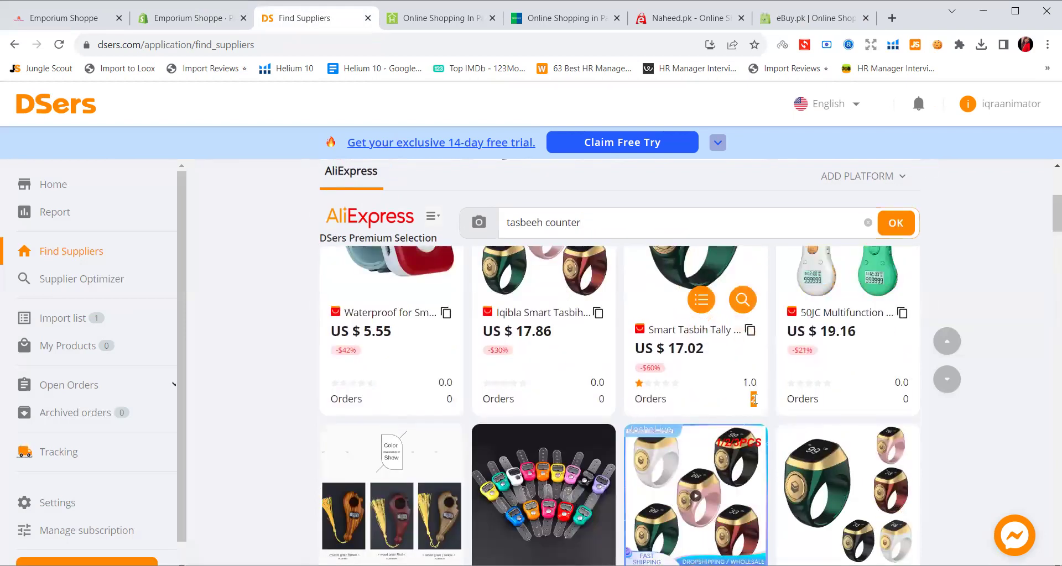
scroll(606, 393, "down", 4)
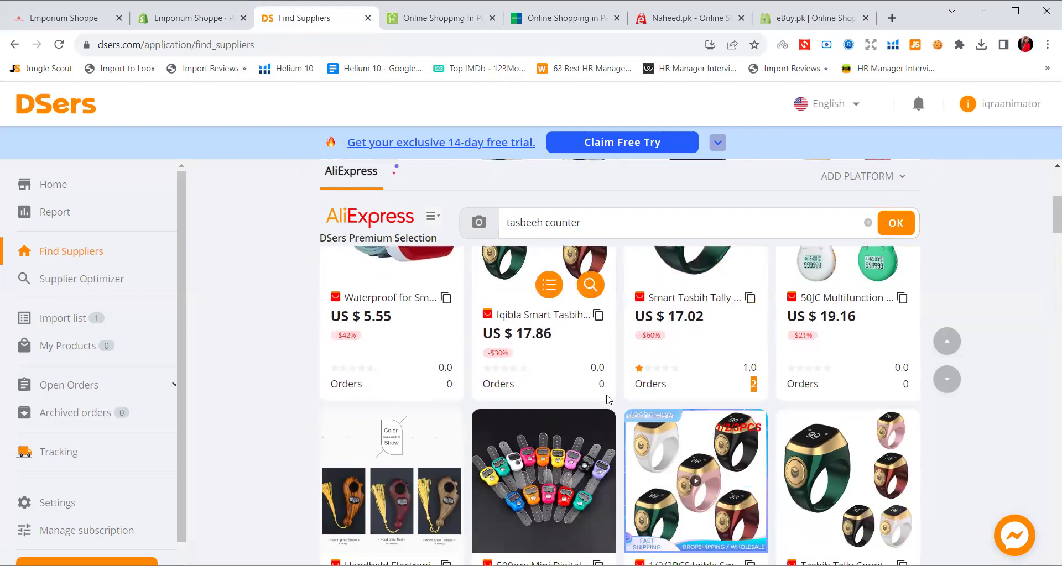
scroll(609, 399, "down", 5)
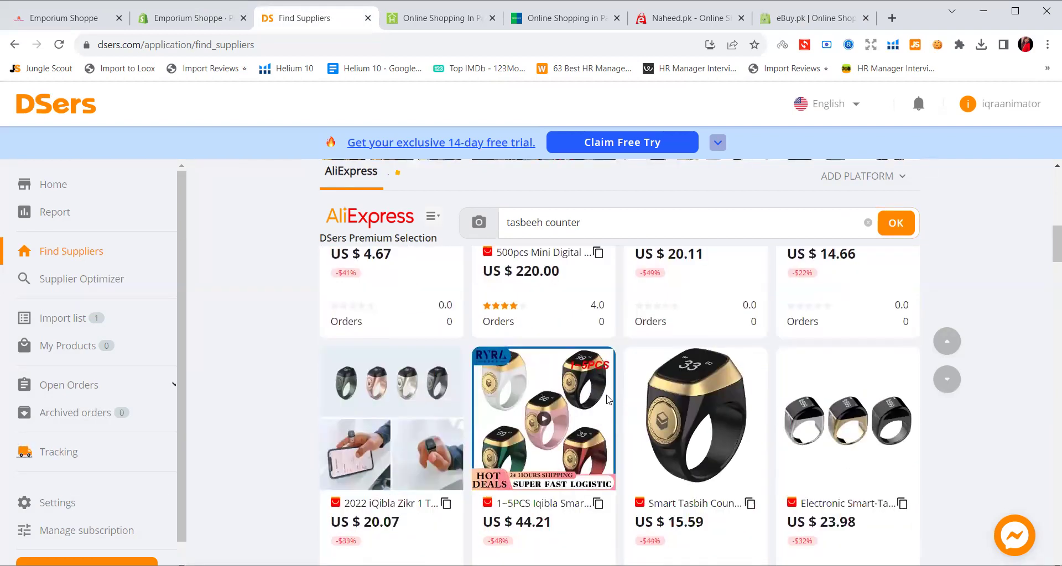
scroll(607, 399, "down", 5)
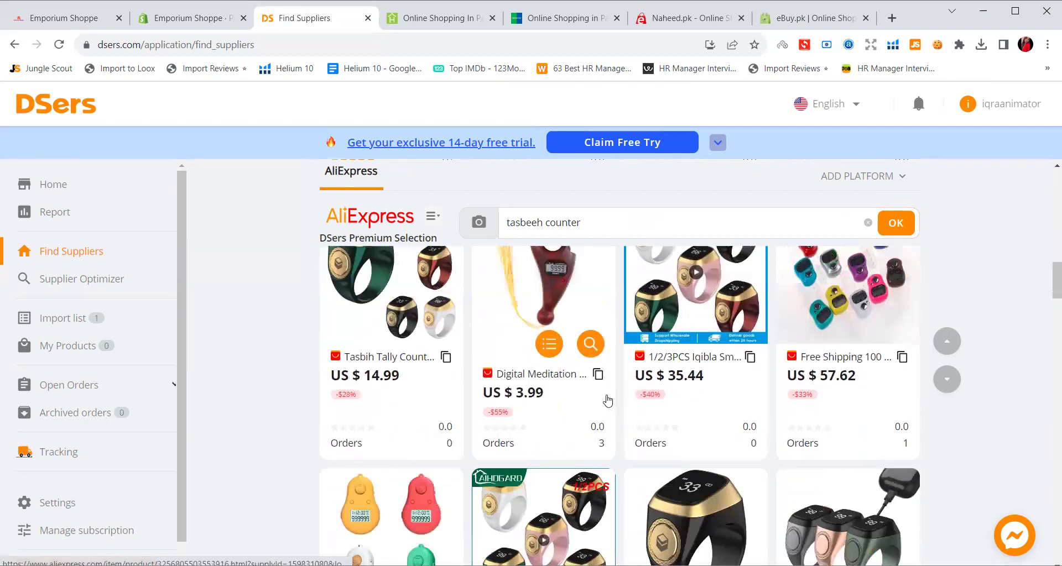
scroll(606, 394, "down", 4)
scroll(606, 395, "down", 3)
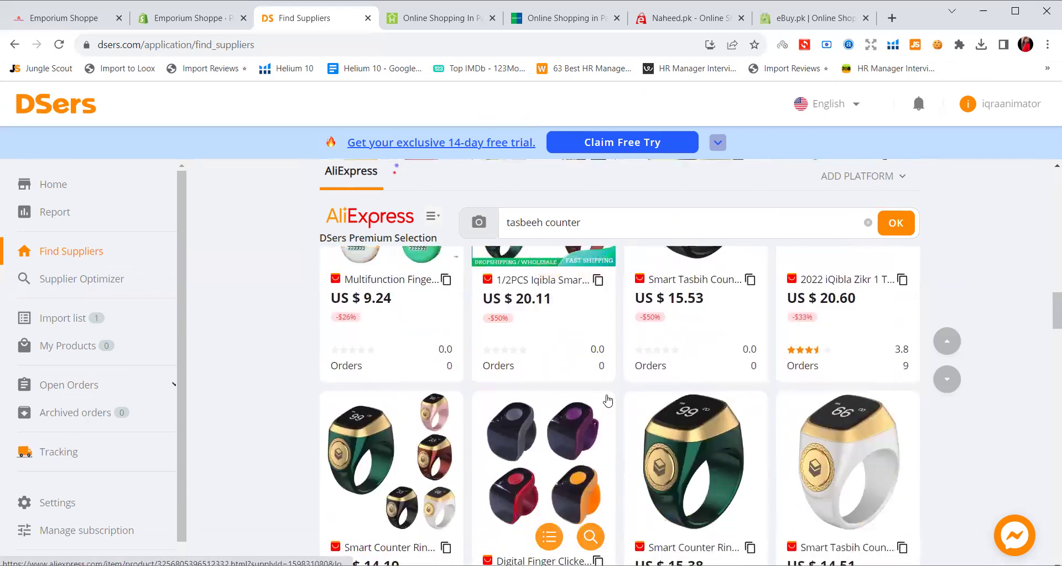
scroll(608, 401, "down", 4)
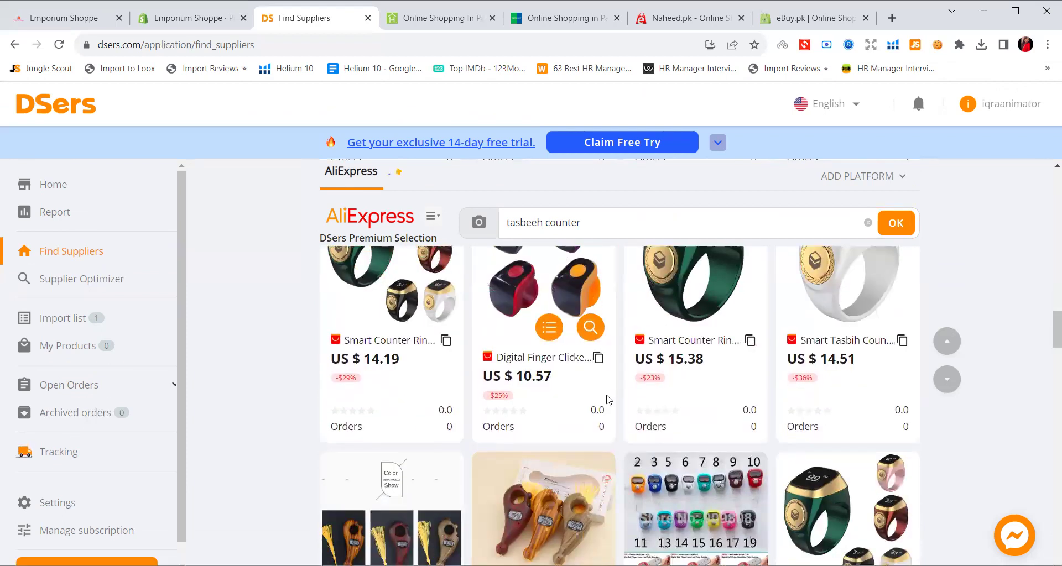
scroll(603, 399, "down", 3)
scroll(604, 400, "down", 1)
scroll(602, 399, "down", 3)
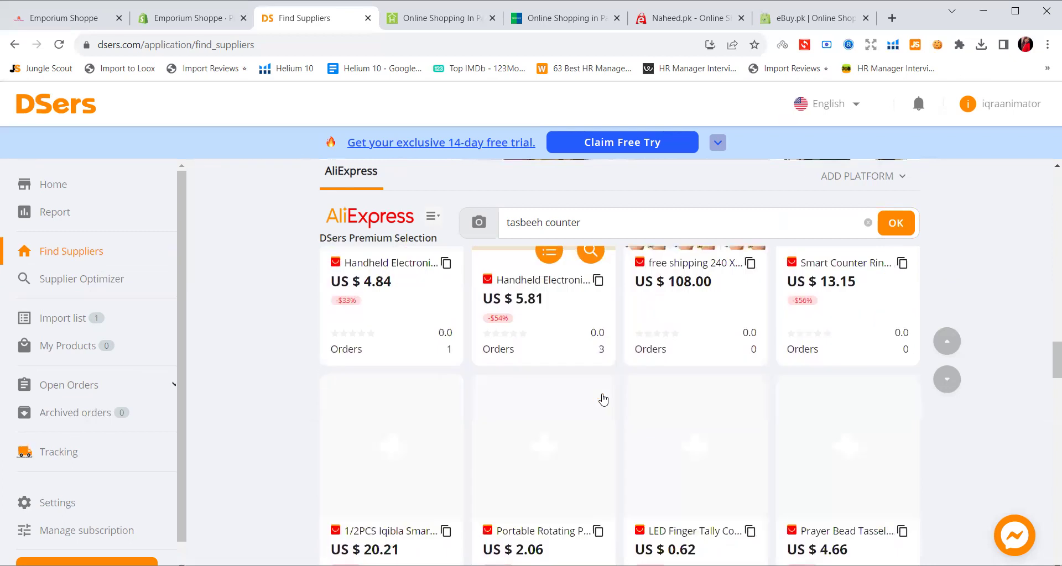
scroll(603, 398, "down", 2)
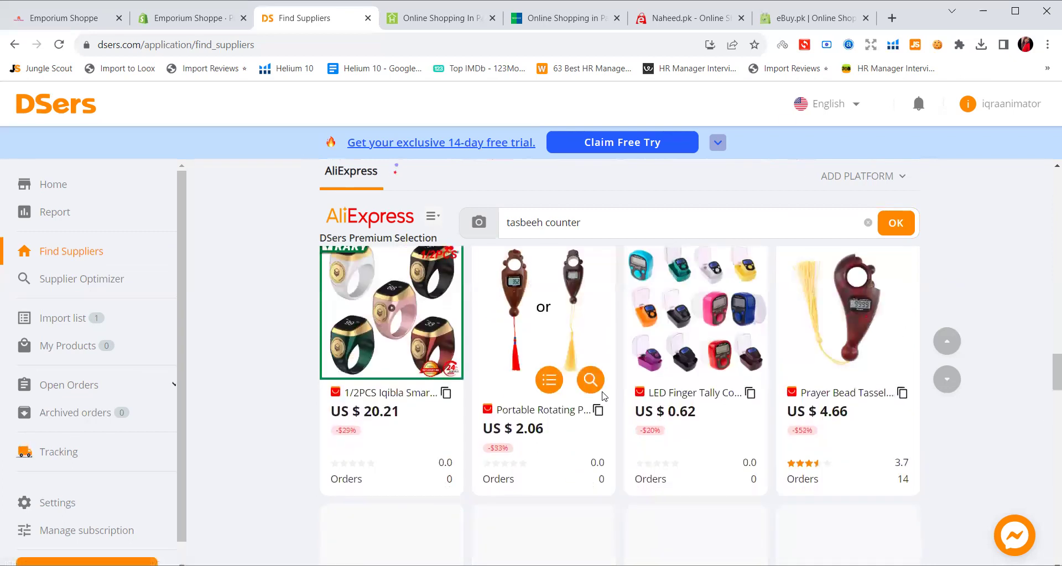
scroll(603, 397, "down", 5)
scroll(602, 396, "down", 5)
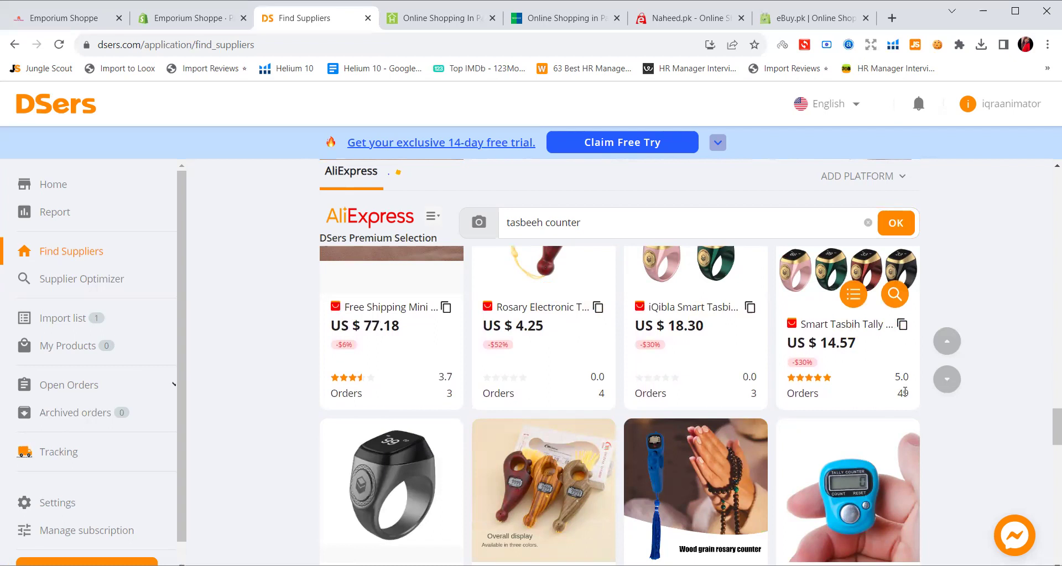
scroll(1018, 362, "down", 5)
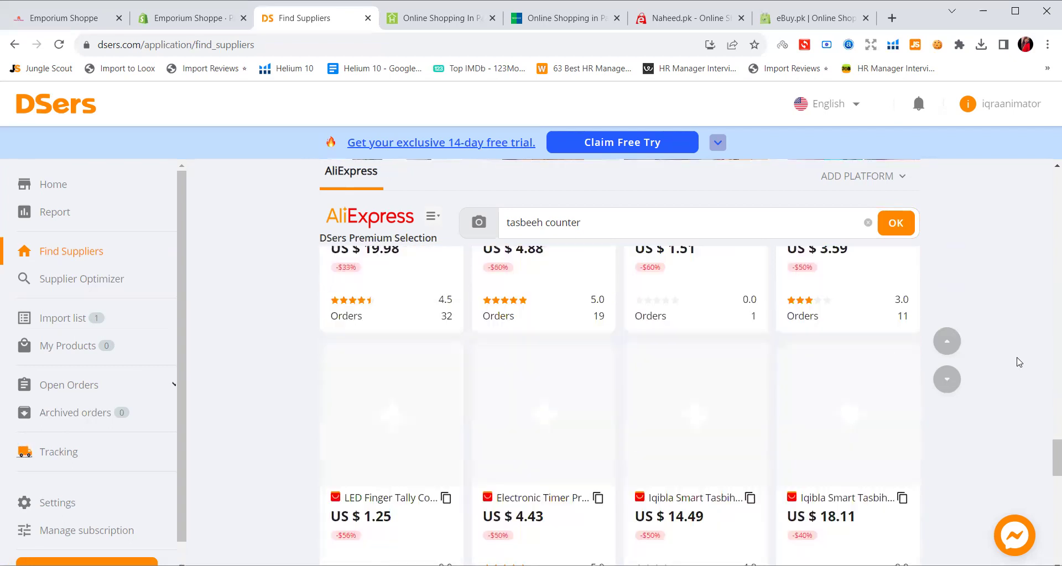
scroll(663, 310, "down", 5)
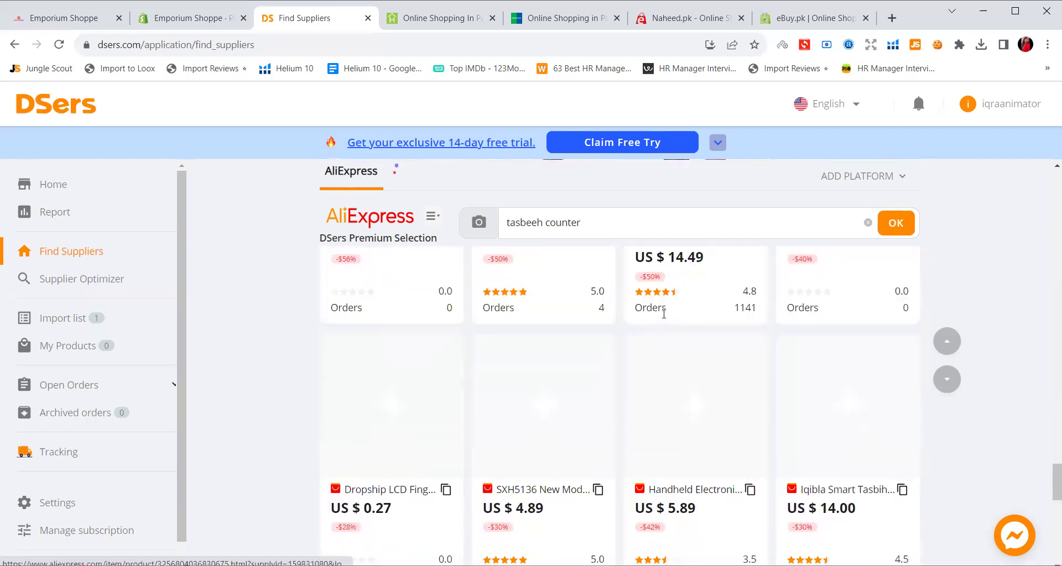
Check the order count of the US $14.49 Iqibla Smart Tasbih ring, and review the remaining tasbeeh counter suppliers to the page's end.
scroll(671, 315, "up", 3)
left_click_drag(737, 448, 757, 445)
scroll(730, 387, "up", 1)
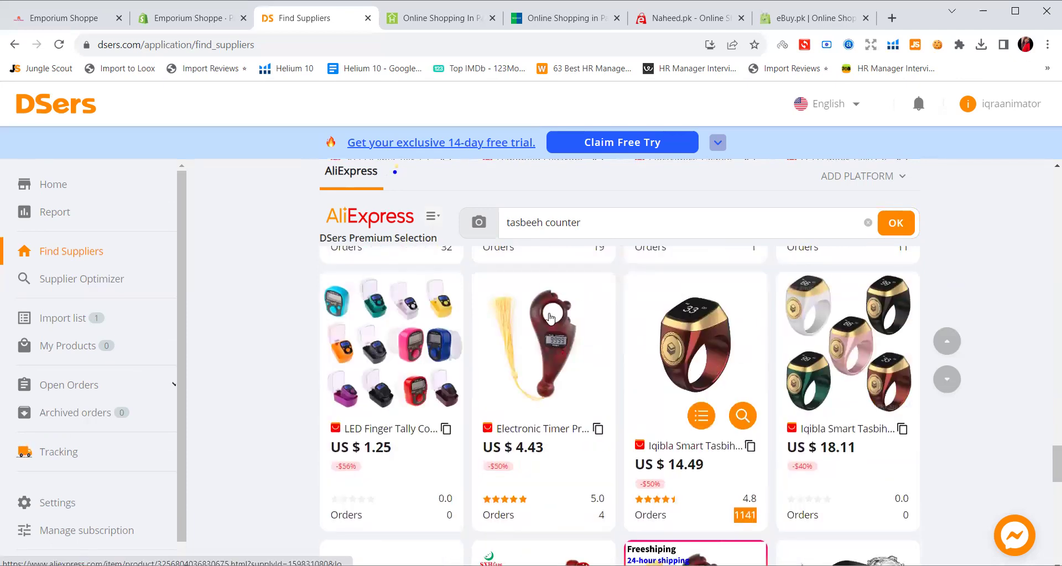
scroll(552, 359, "down", 5)
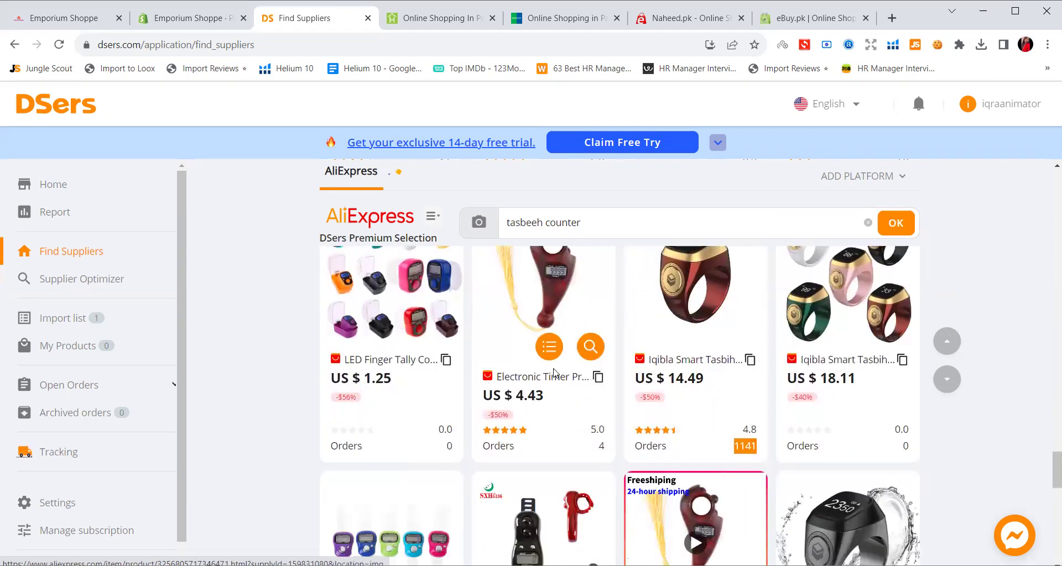
scroll(555, 374, "down", 2)
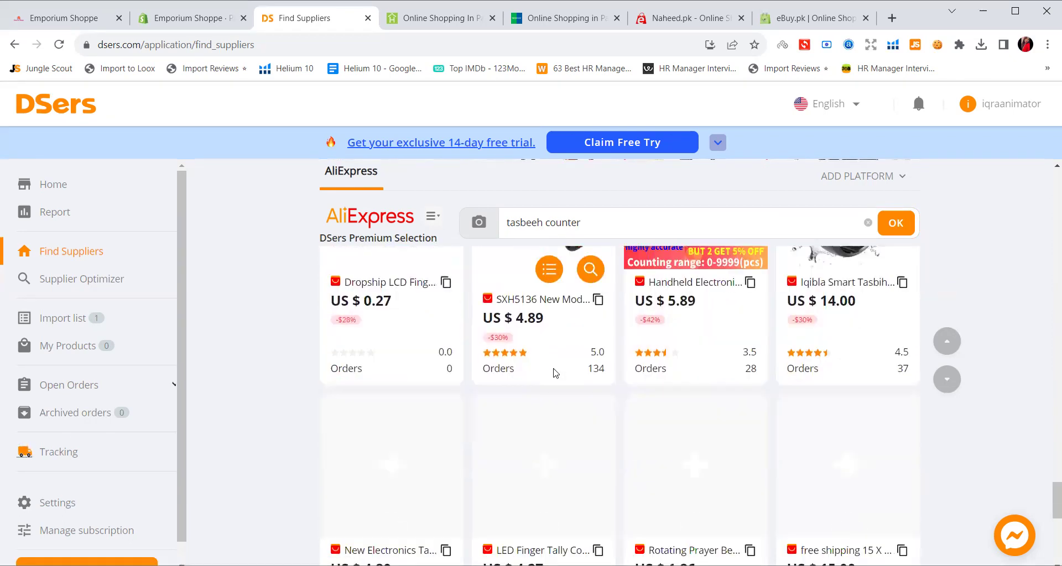
scroll(555, 373, "down", 2)
scroll(555, 373, "down", 2)
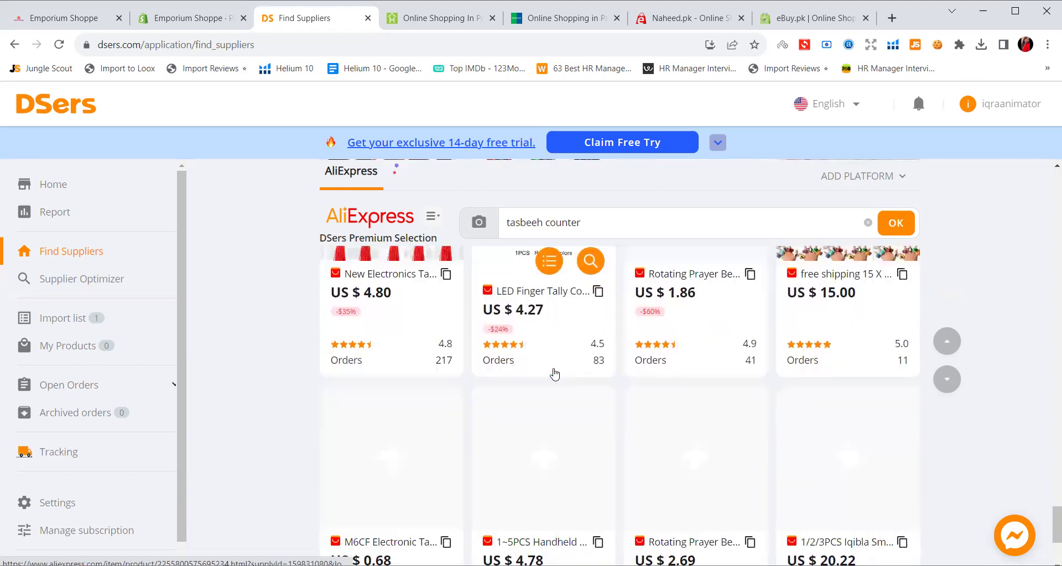
scroll(474, 369, "down", 3)
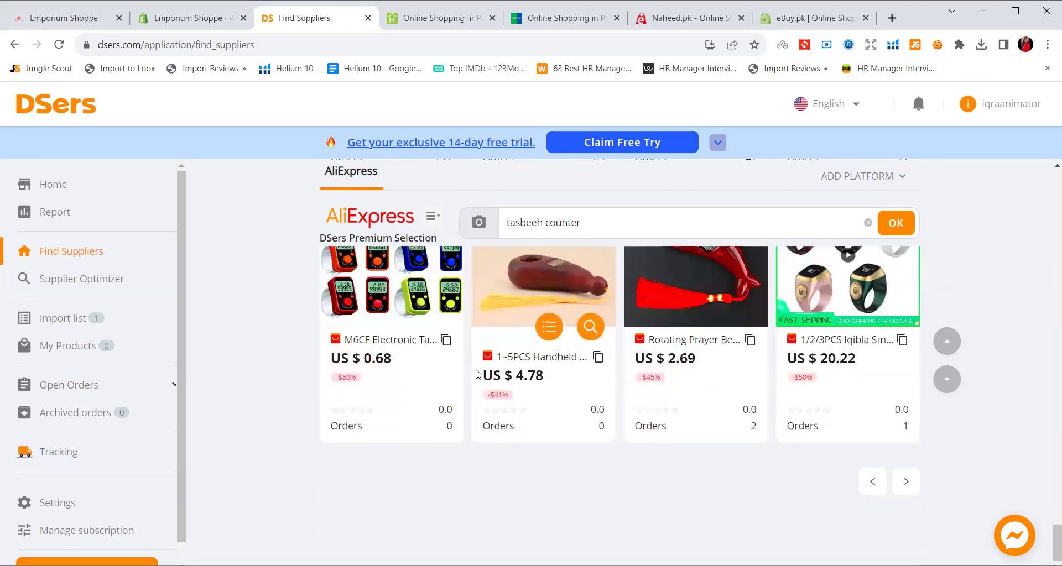
scroll(1036, 186, "down", 5)
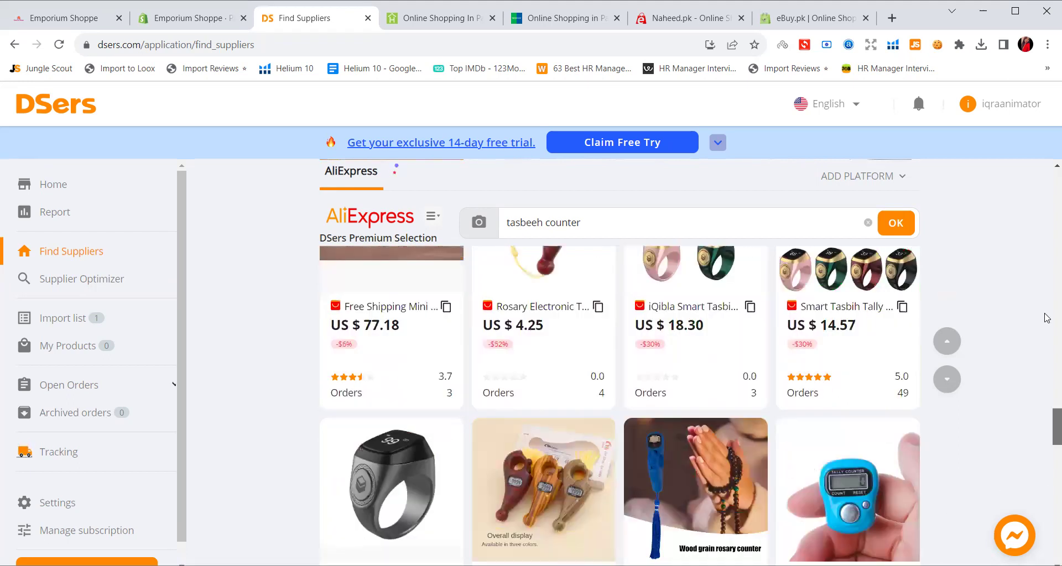
Sort the tasbeeh counter supplier results by Orders.
scroll(1037, 185, "up", 10)
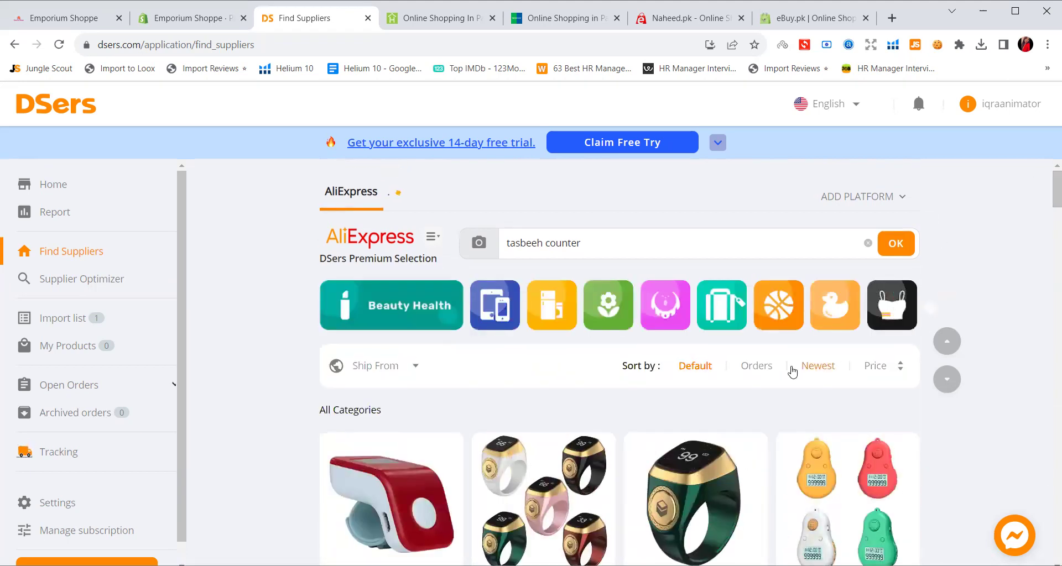
left_click_drag(621, 368, 663, 374)
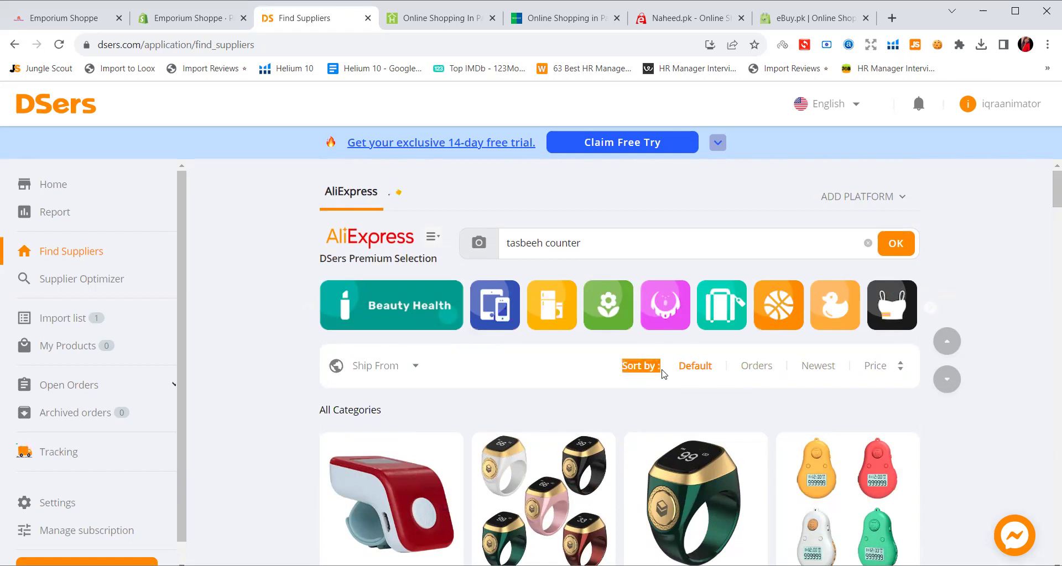
left_click(766, 373)
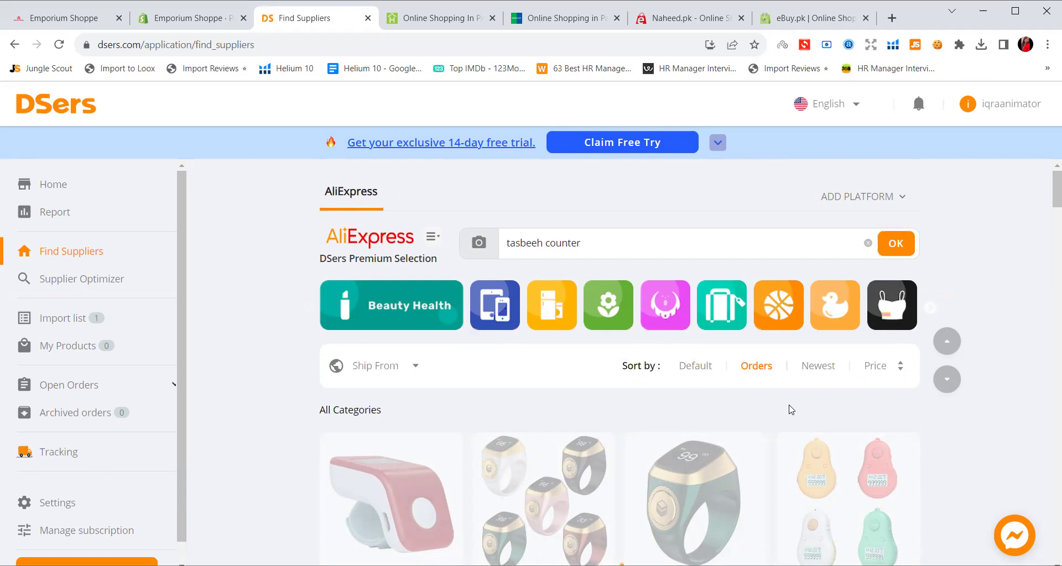
left_click(947, 380)
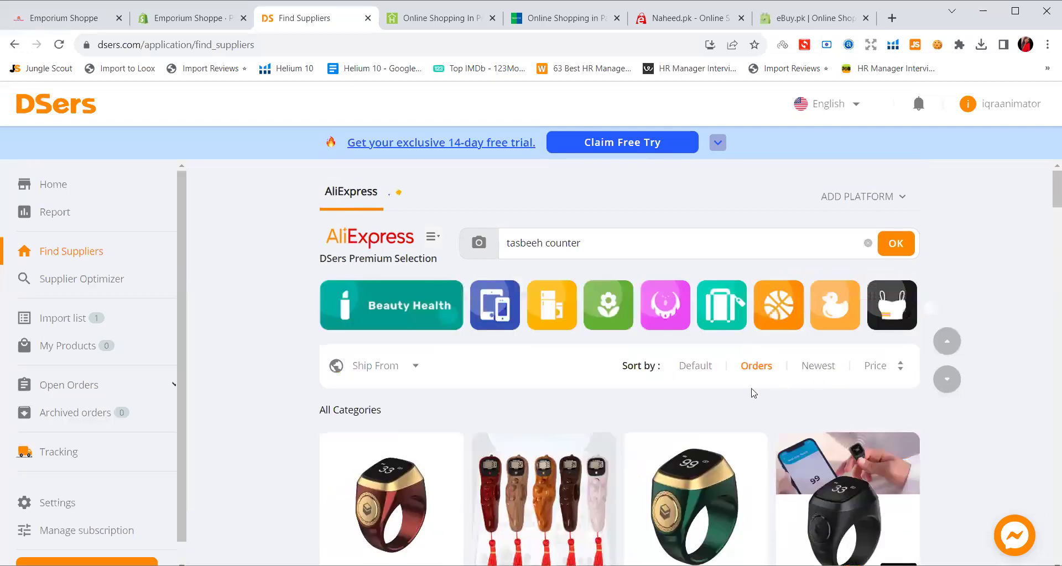
Examine the order counts, ratings and prices of the best-selling tasbeeh counters in the sorted supplier results.
scroll(746, 395, "down", 3)
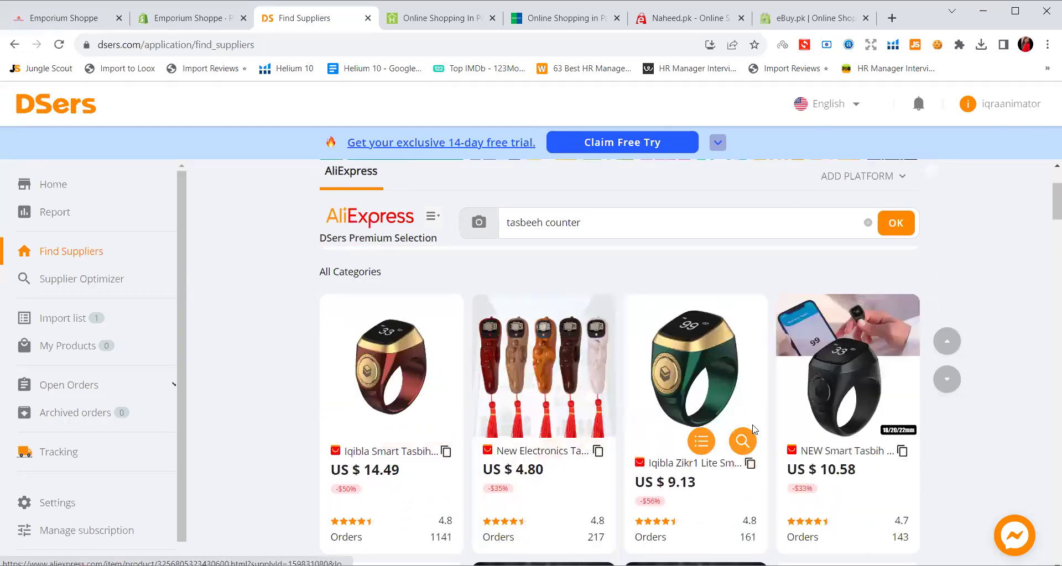
scroll(753, 428, "down", 3)
left_click_drag(430, 399, 456, 408)
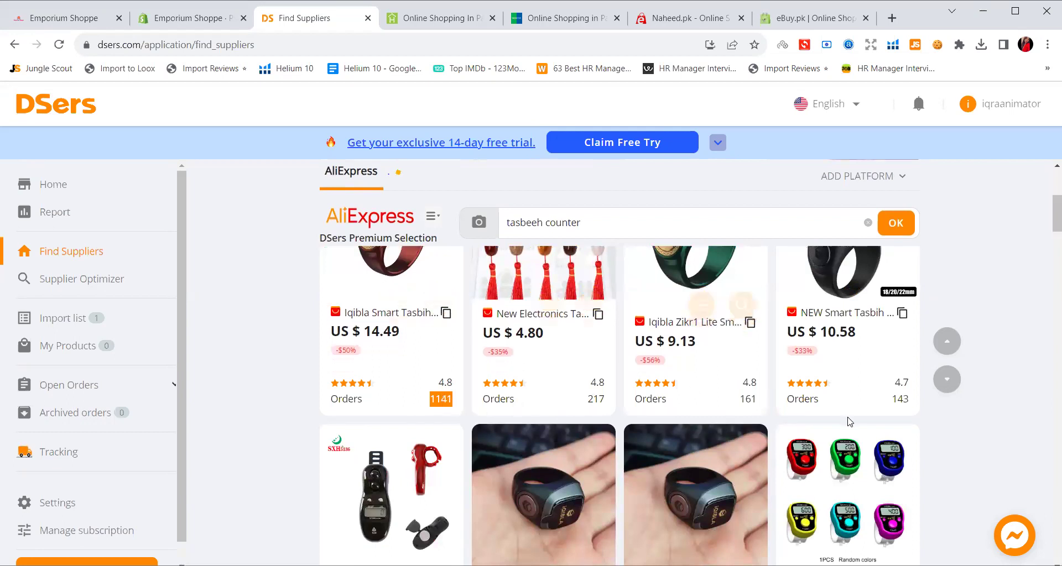
scroll(840, 428, "down", 4)
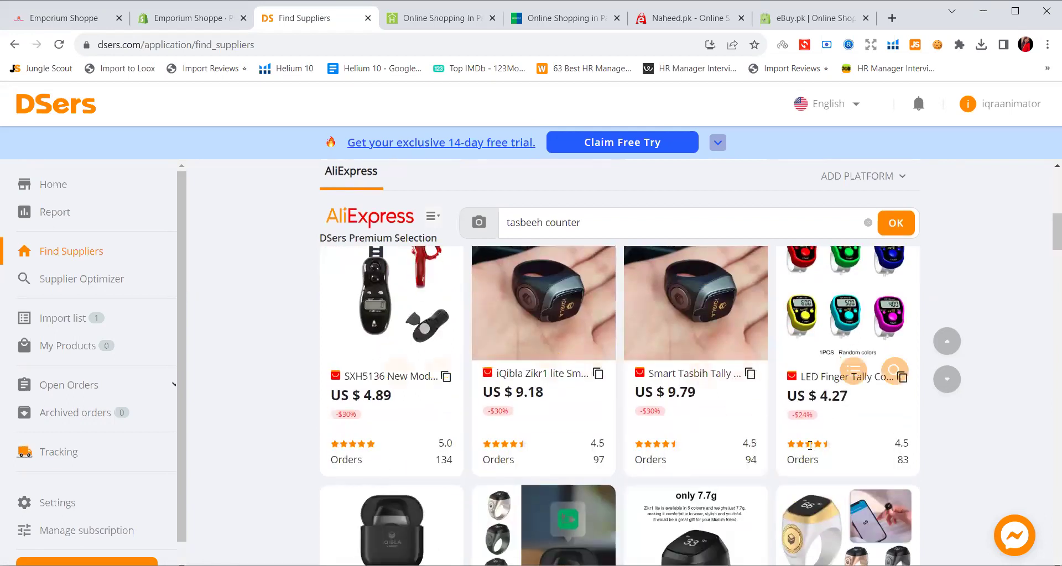
scroll(809, 446, "down", 4)
scroll(809, 450, "down", 3)
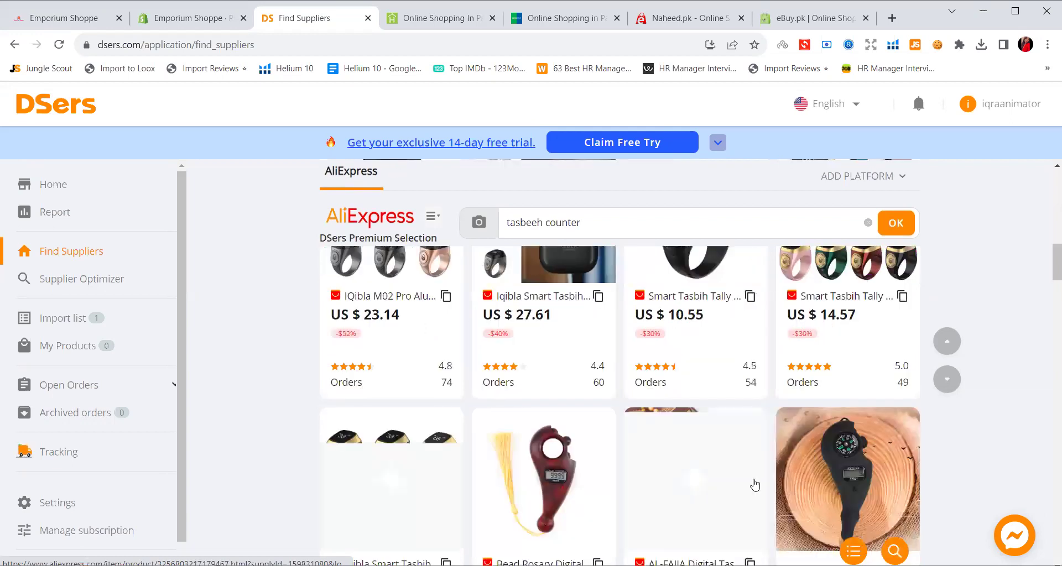
scroll(752, 486, "down", 7)
scroll(753, 481, "up", 15)
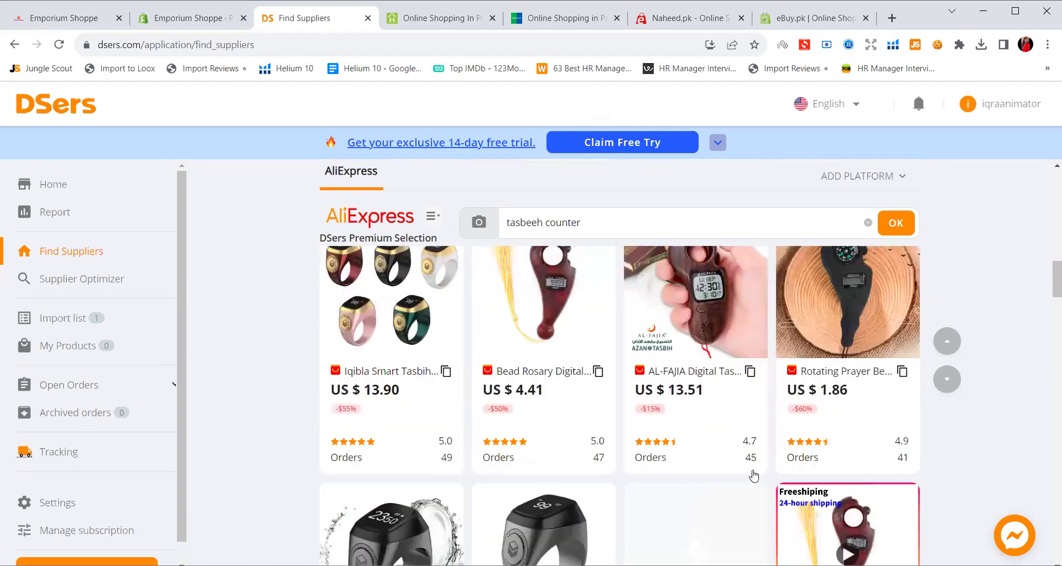
scroll(755, 468, "up", 2)
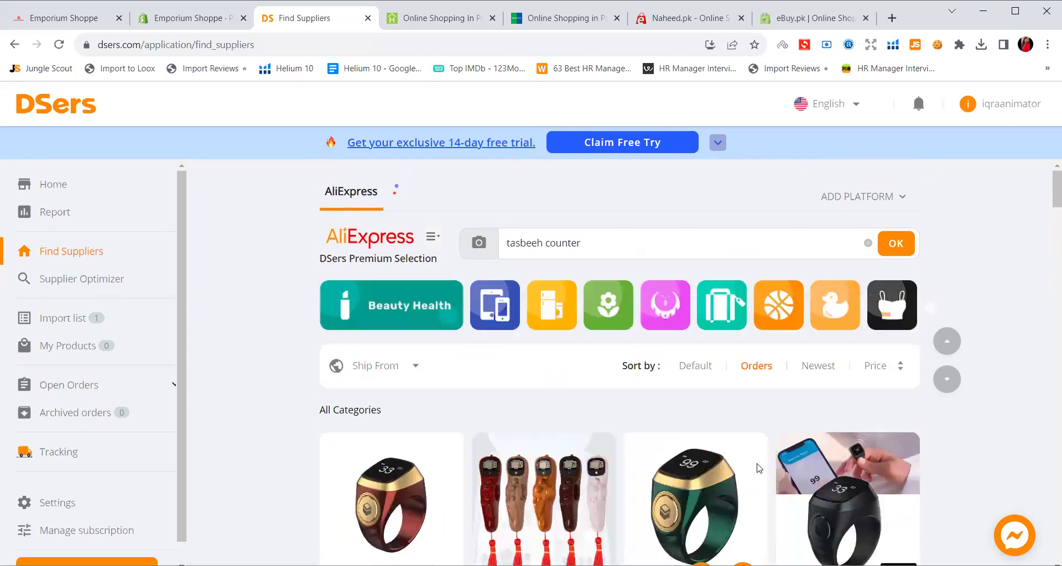
Add the US $14.49 Iqibla Smart Tasbih ring to the import list, and switch to the Emporium Shoppe storefront.
scroll(756, 467, "down", 5)
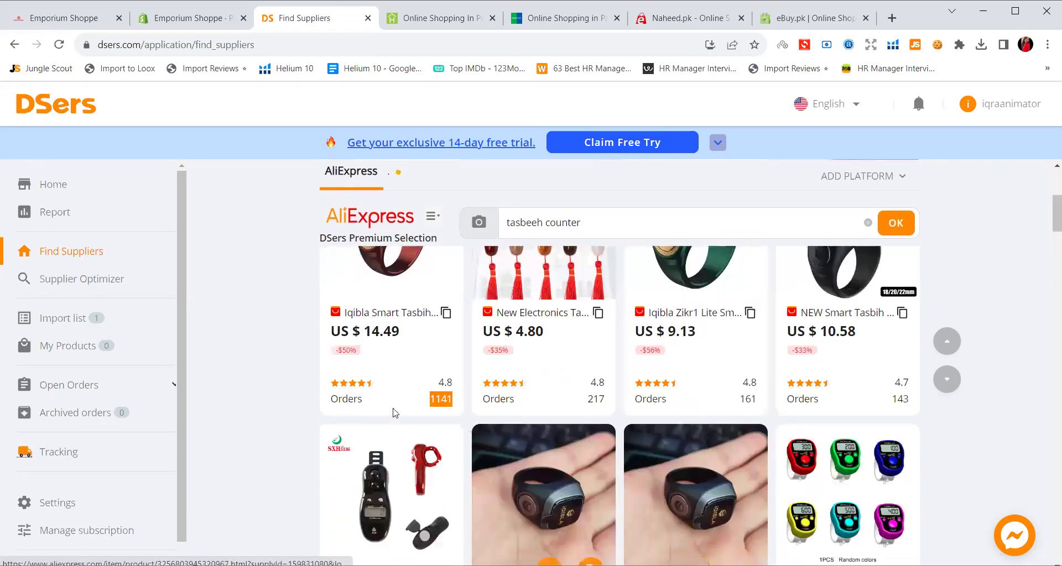
mouse_move(381, 331)
scroll(374, 340, "up", 3)
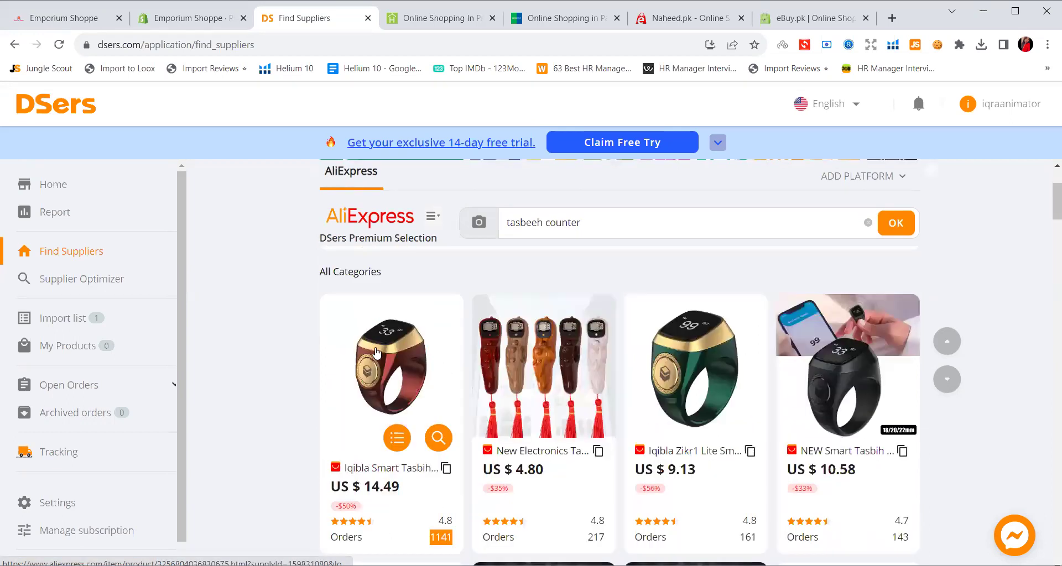
left_click(397, 442)
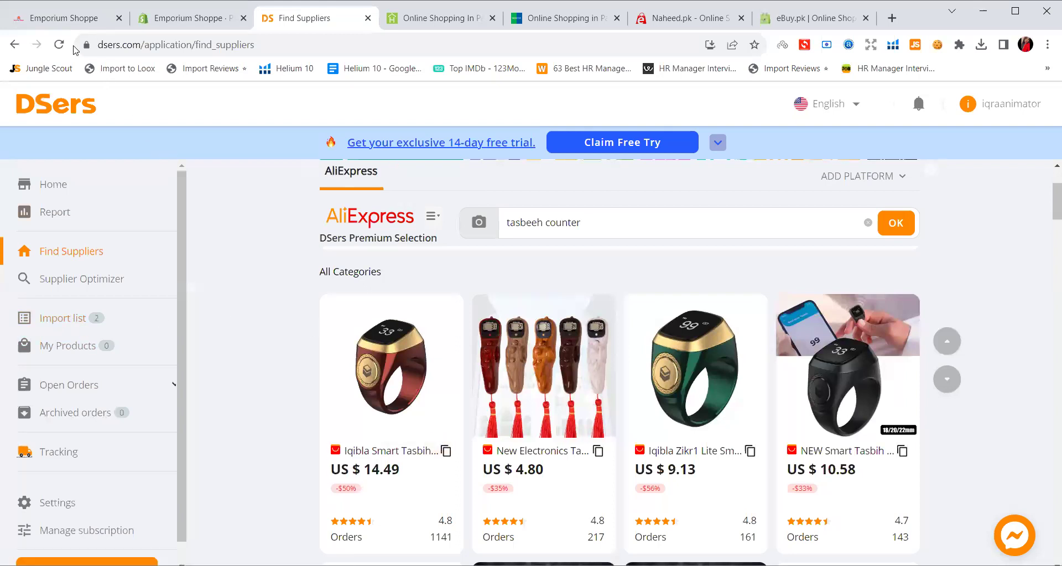
left_click(71, 18)
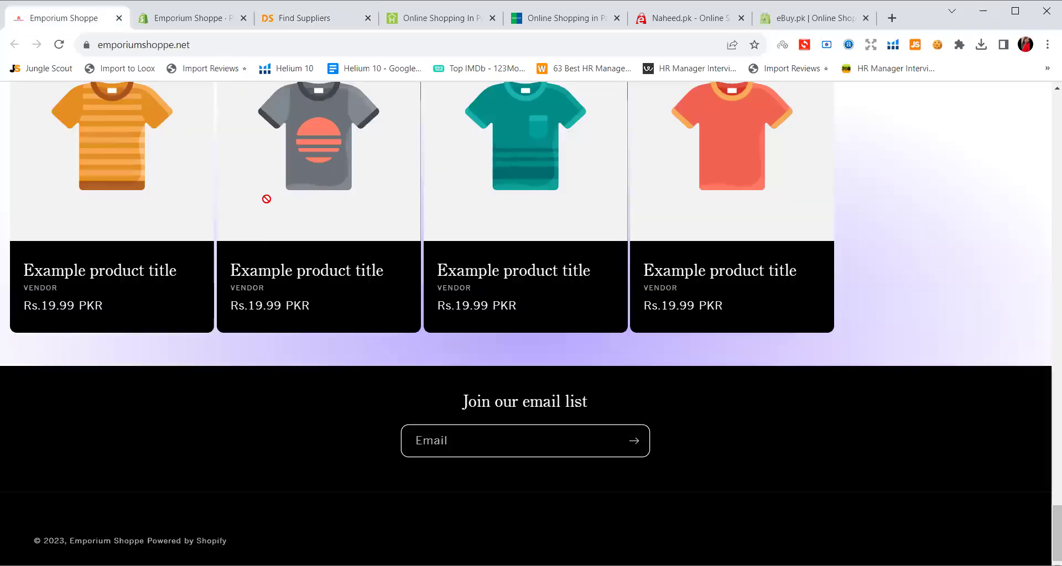
Switch to DSers, open the import list and bring its imported products into view.
left_click(317, 25)
left_click(51, 326)
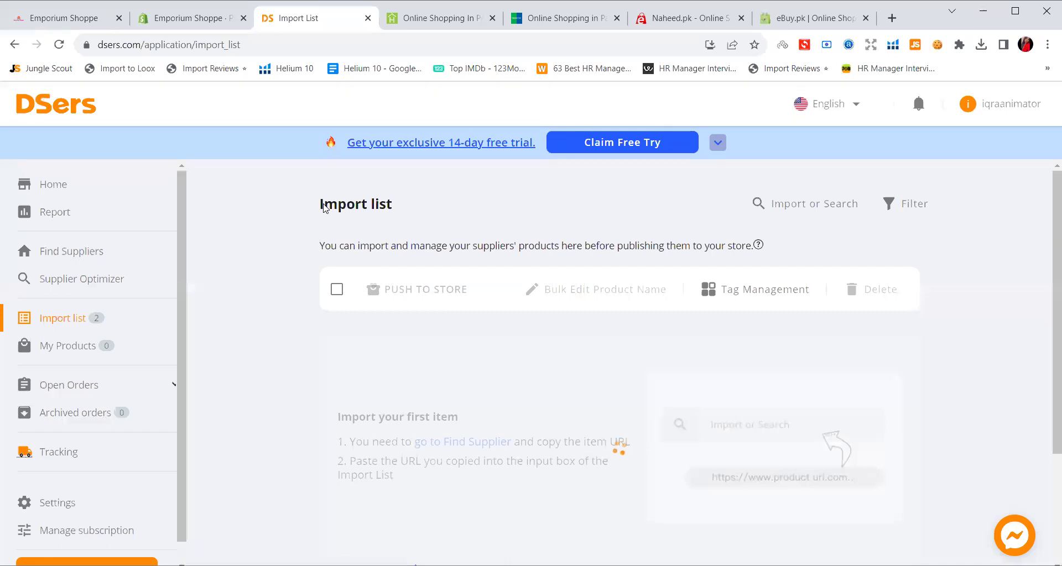
left_click_drag(319, 209, 406, 220)
scroll(403, 332, "down", 2)
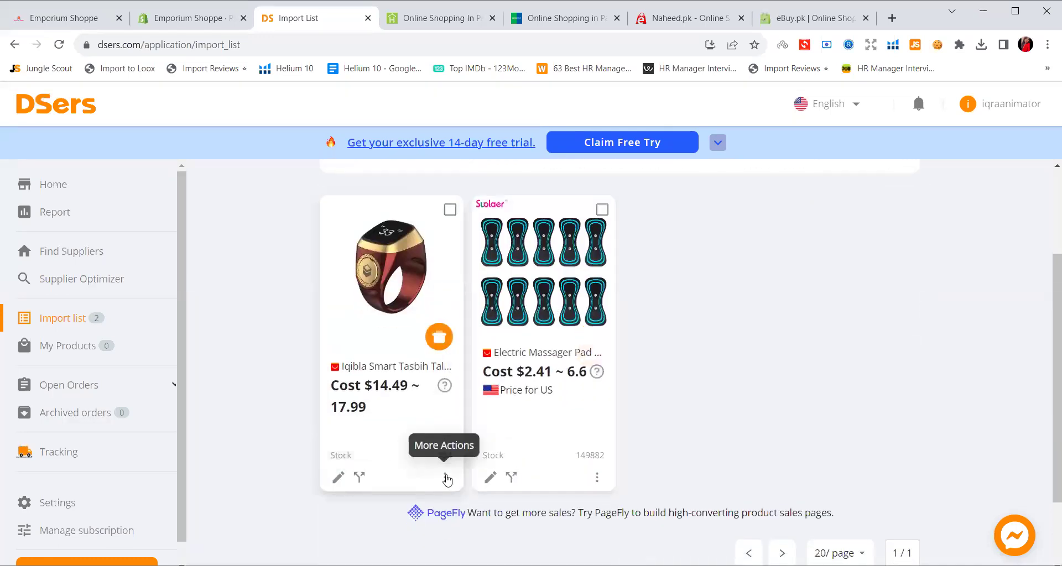
Select the Iqibla Smart Tasbih ring in the import list and open its push-to-store settings.
left_click(449, 211)
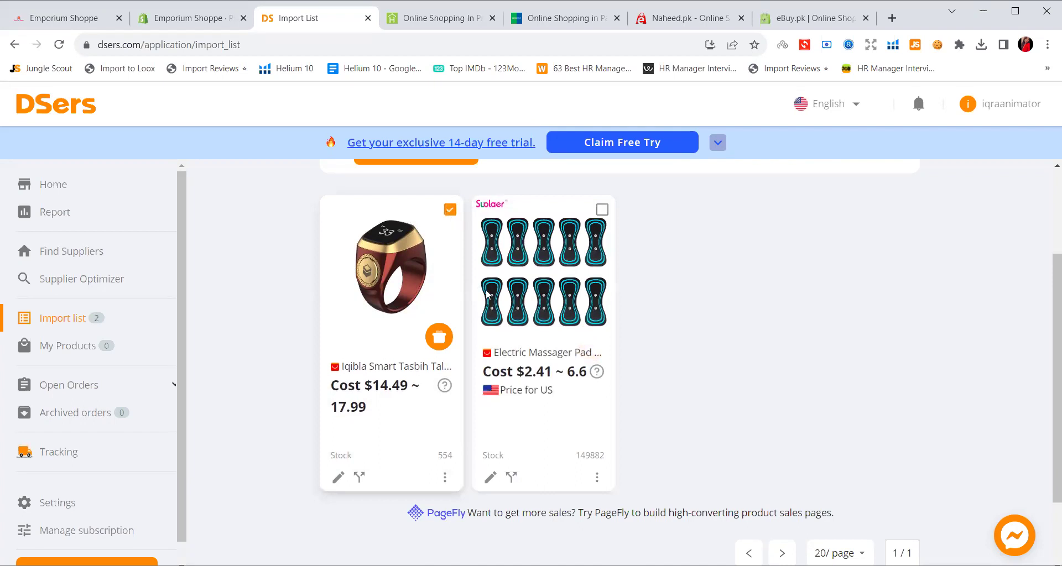
scroll(487, 294, "up", 2)
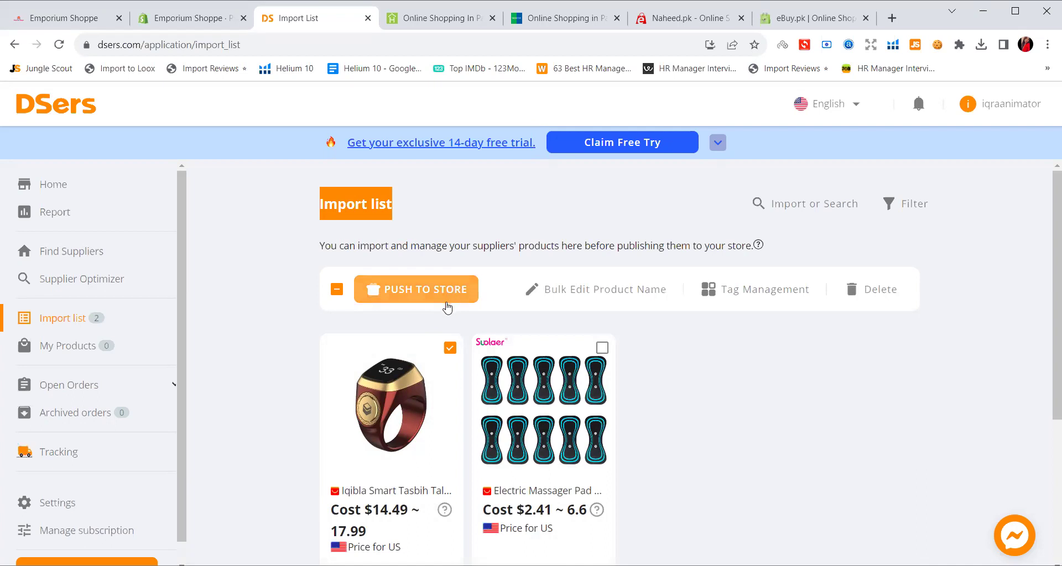
scroll(447, 307, "down", 1)
left_click(418, 219)
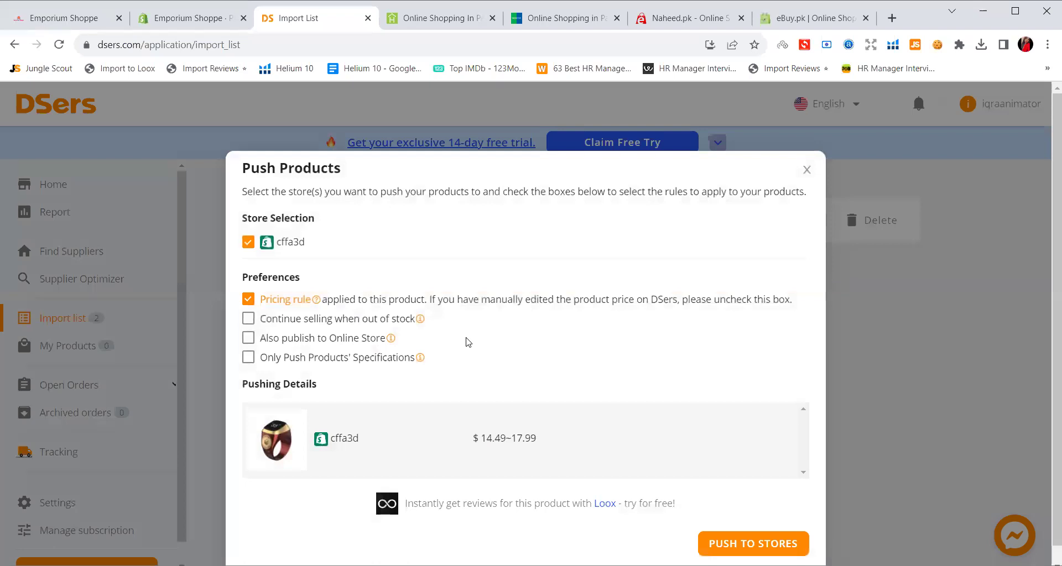
Review the store selection and the pricing rule preference in the push settings for the ring.
scroll(467, 342, "down", 1)
left_click_drag(248, 200, 329, 218)
left_click(335, 227)
left_click(282, 231)
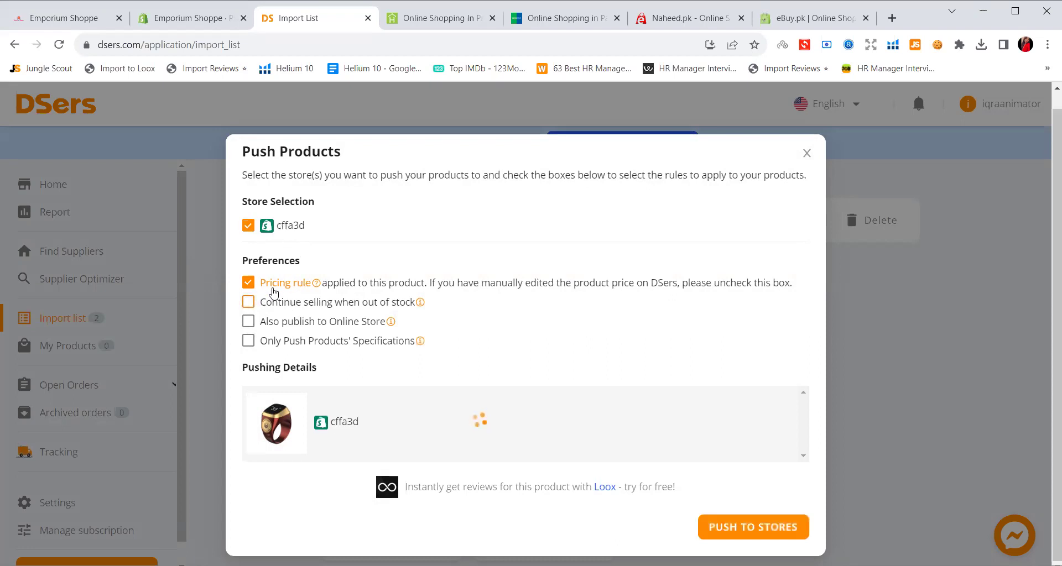
mouse_move(322, 289)
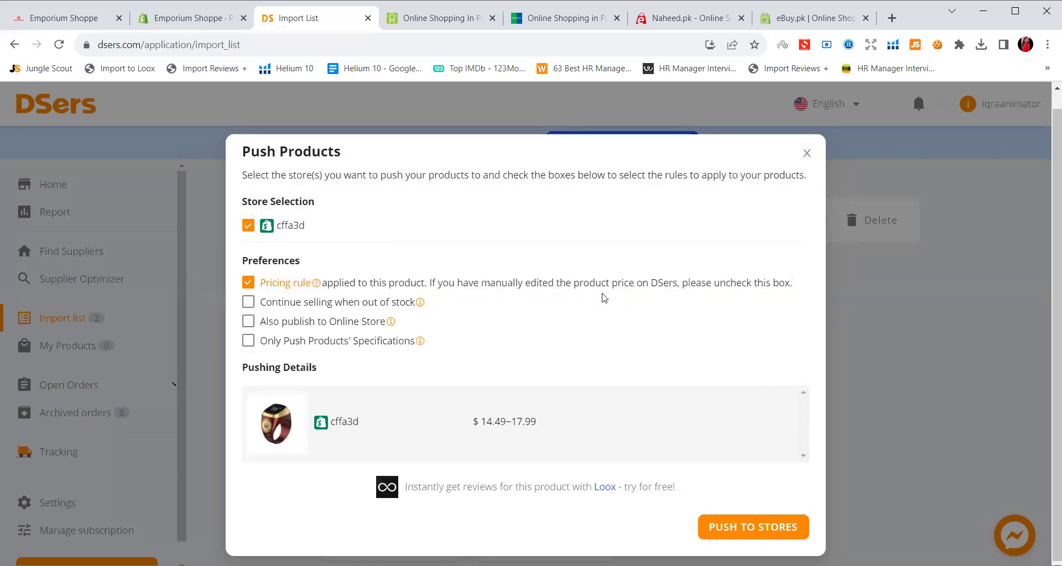
Push the ring to the cffa3d store with the pricing rule applied and Also publish to Online Store enabled.
left_click(247, 283)
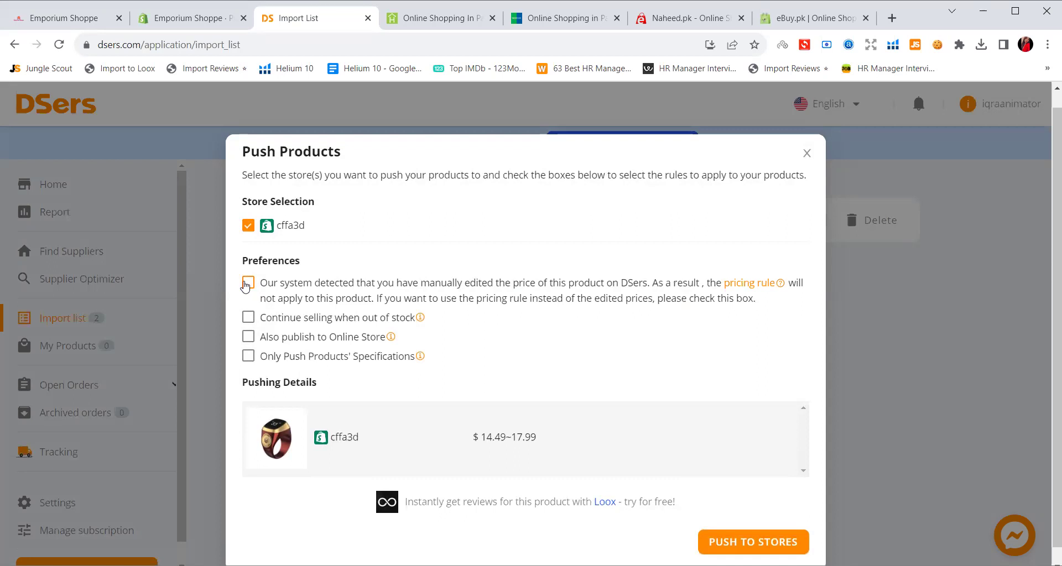
left_click(247, 283)
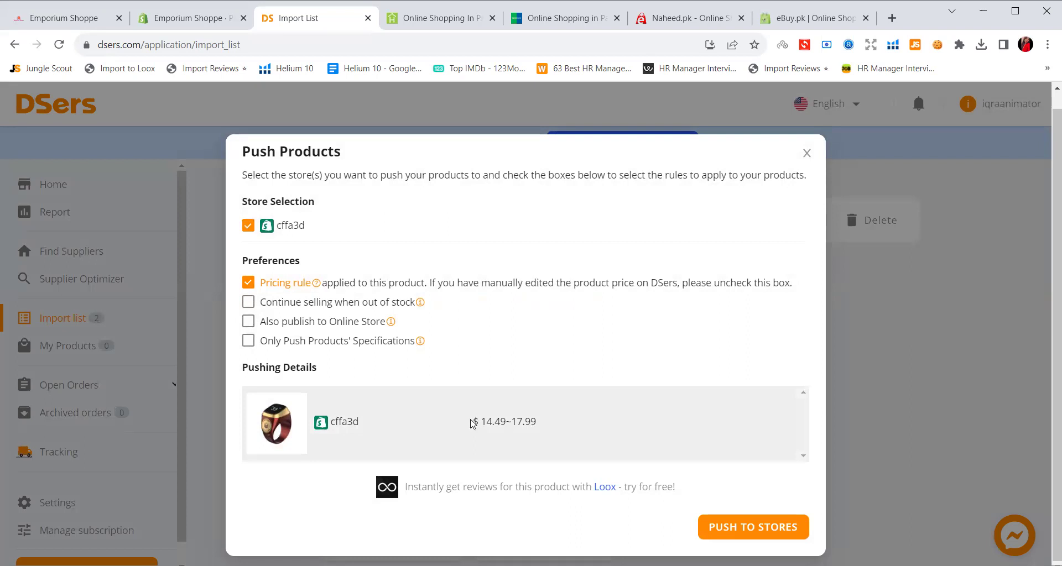
left_click_drag(487, 419, 542, 425)
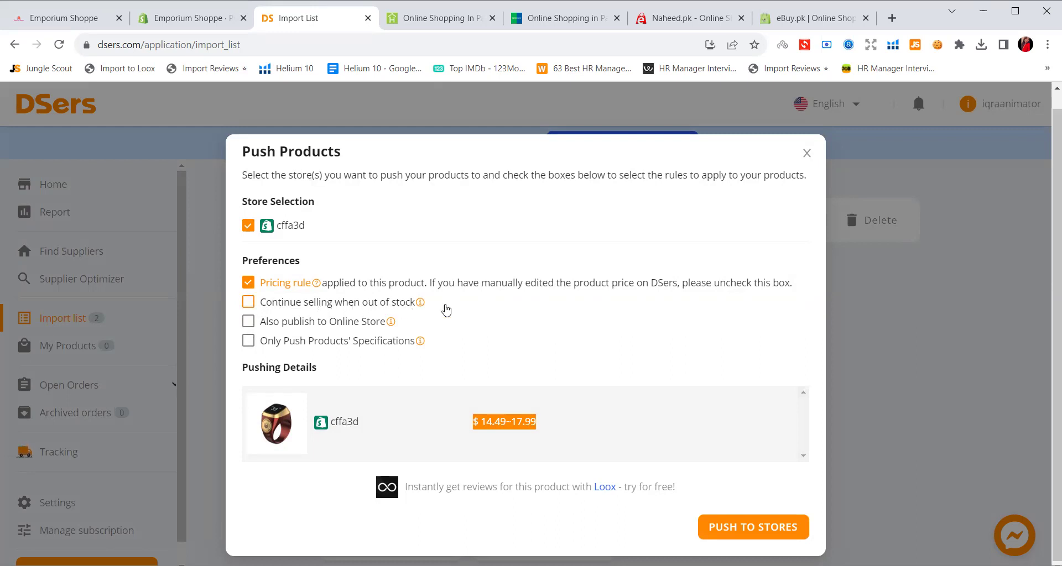
left_click(249, 328)
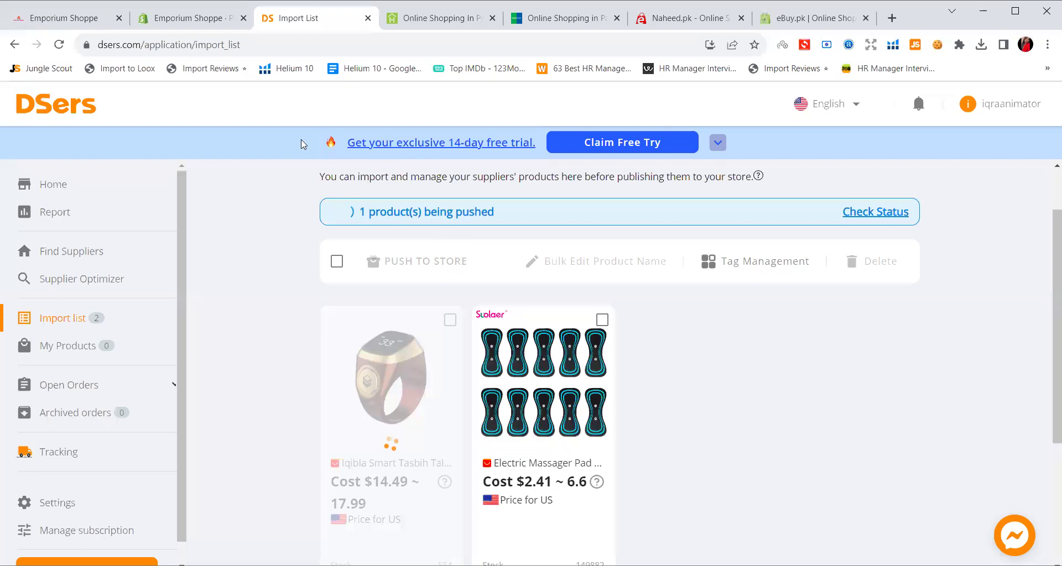
left_click(601, 321)
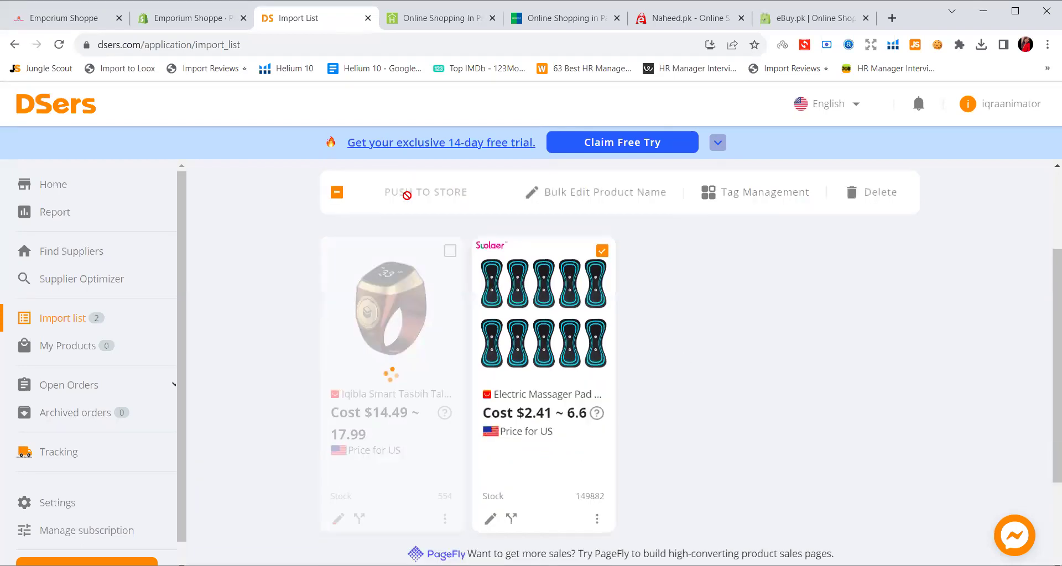
scroll(742, 352, "down", 3)
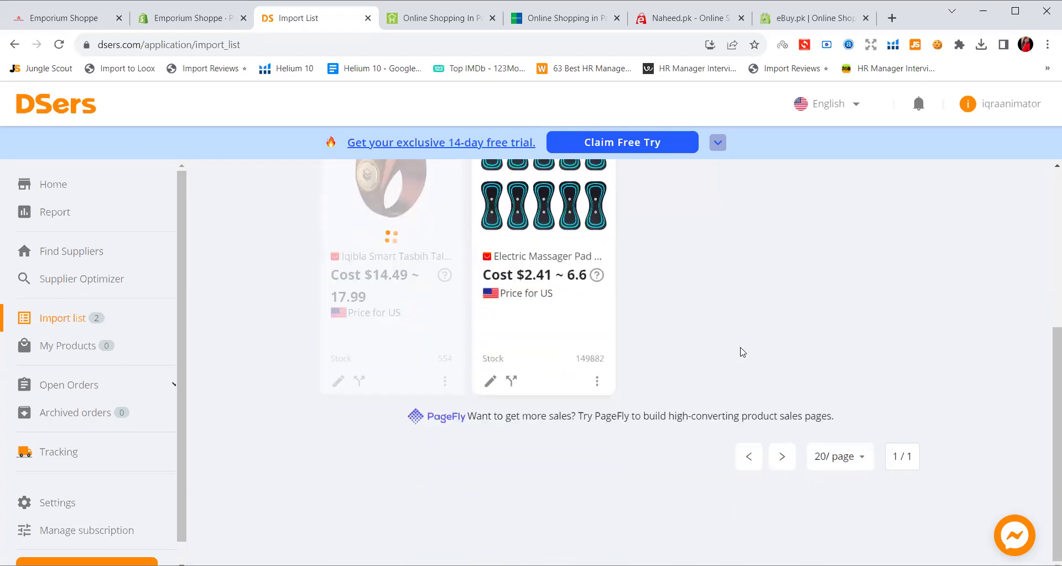
scroll(741, 351, "up", 3)
left_click(600, 323)
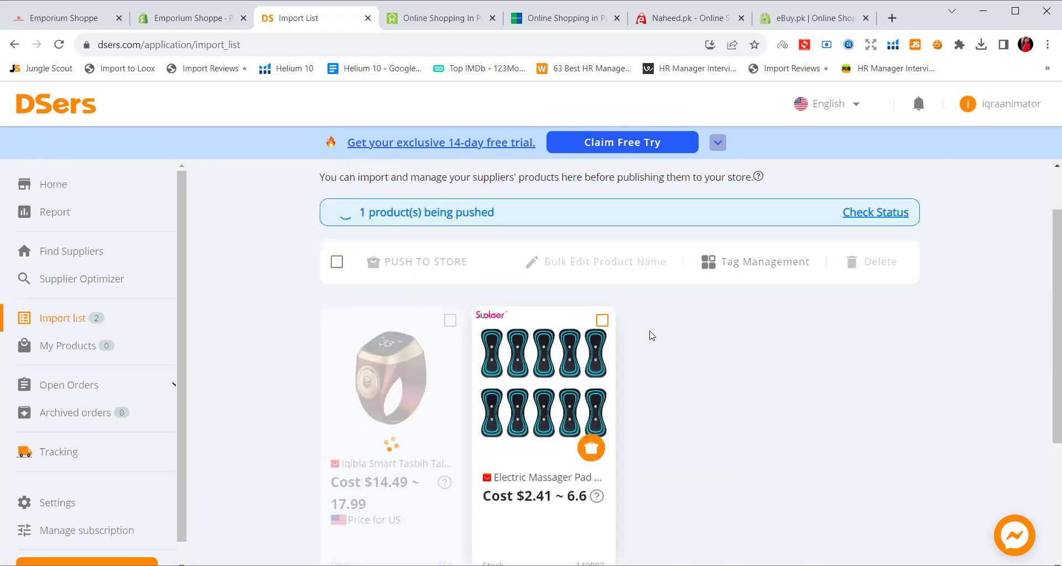
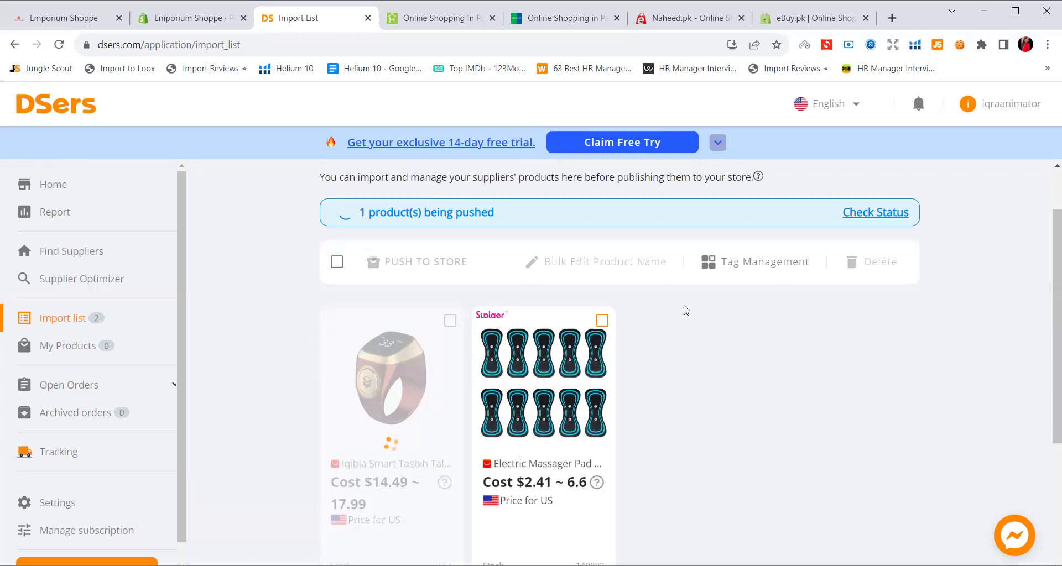
Switch to the Shopify admin and load the store's updated product list.
left_click(188, 18)
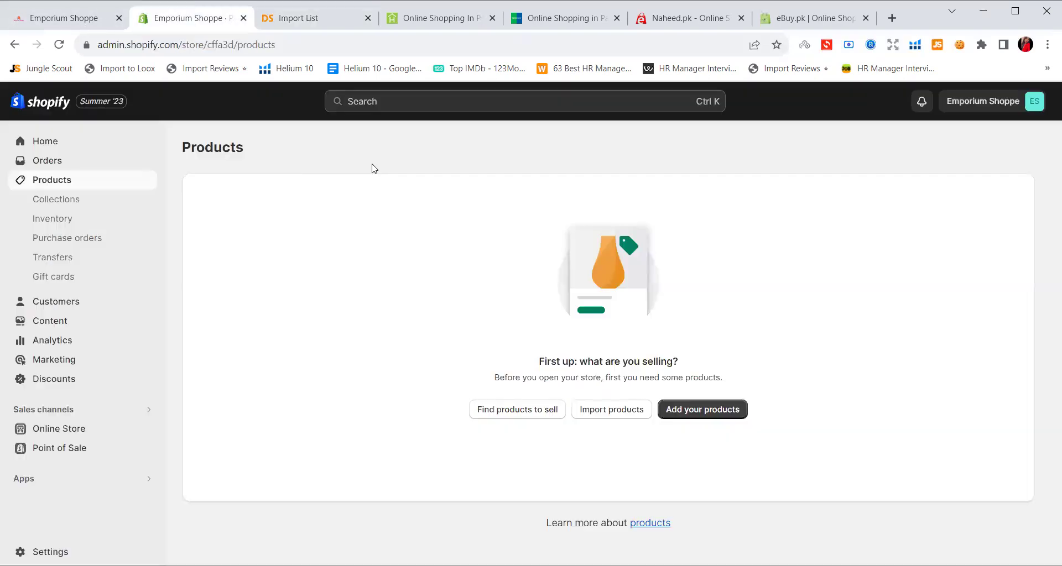
left_click(53, 181)
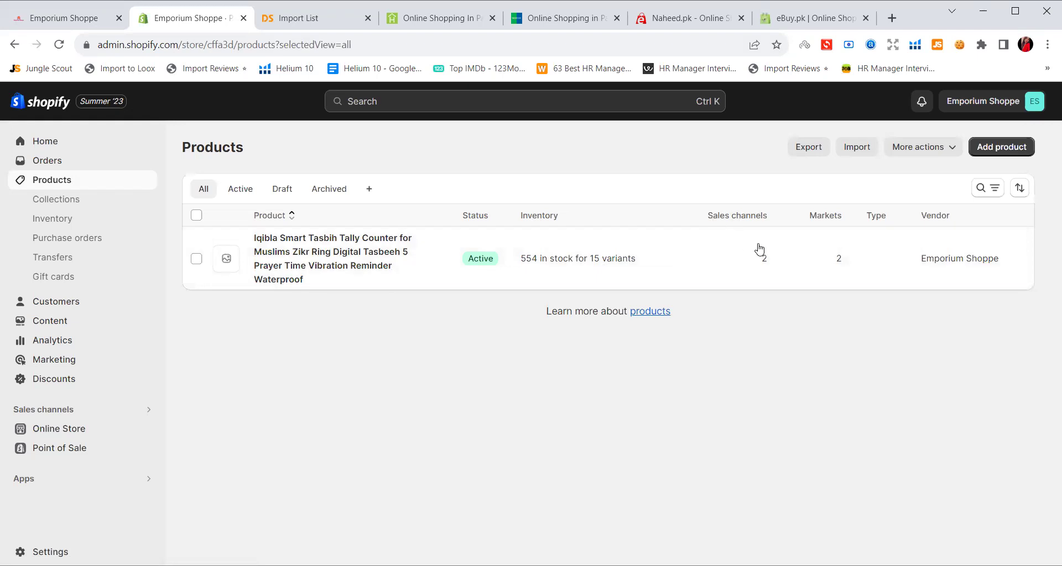
Uninstall the Point of Sale sales channel, acknowledging the risks, and return to the product list.
left_click(76, 454)
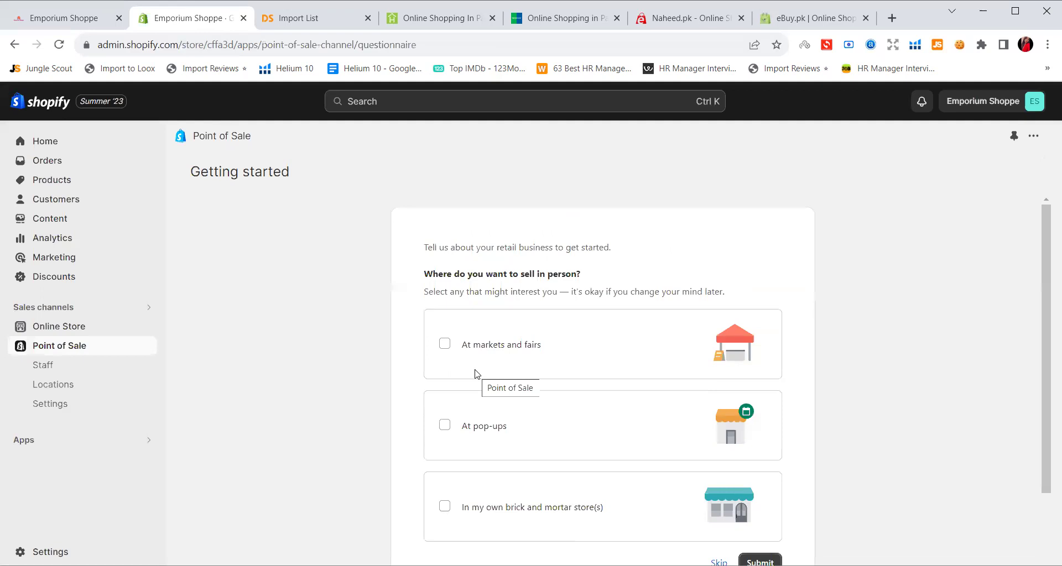
scroll(754, 363, "down", 2)
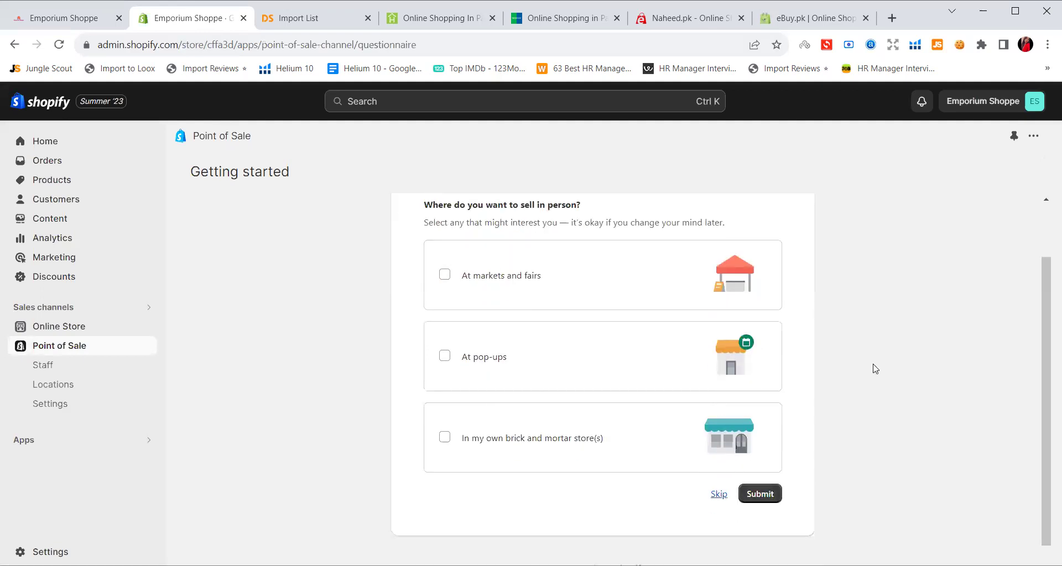
scroll(1047, 238, "up", 2)
left_click(1032, 139)
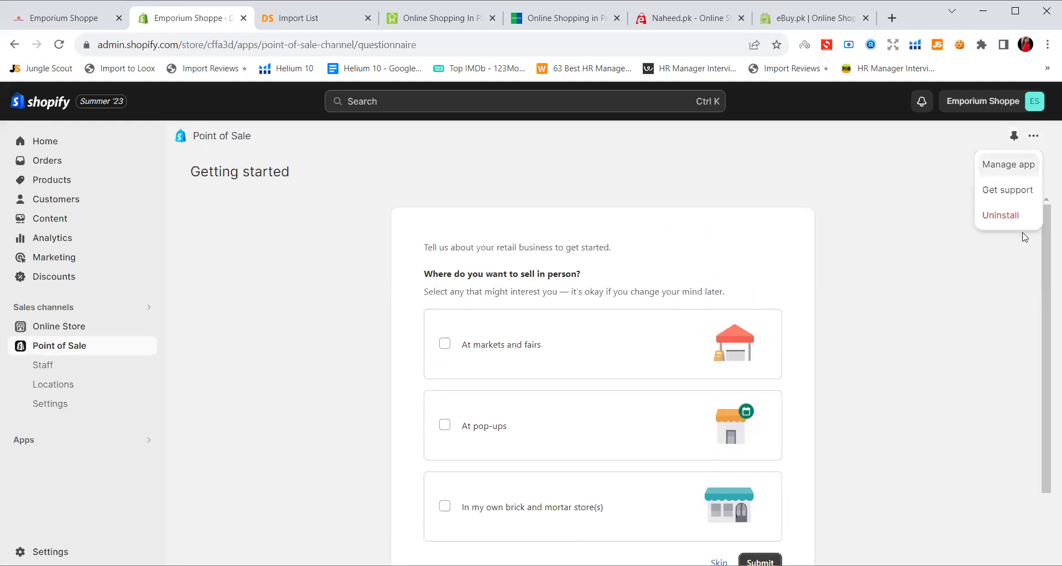
left_click(1012, 217)
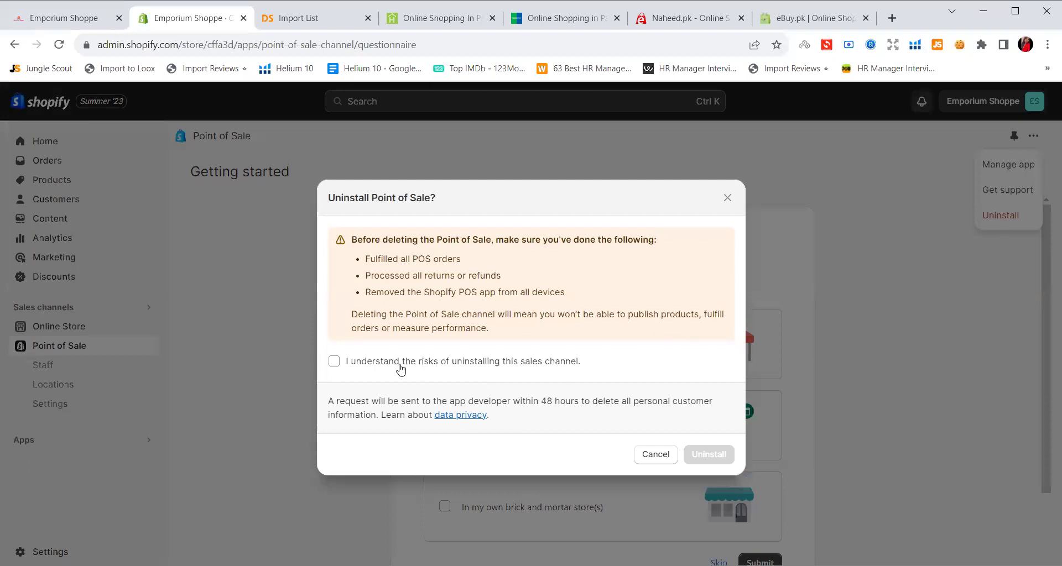
left_click(334, 362)
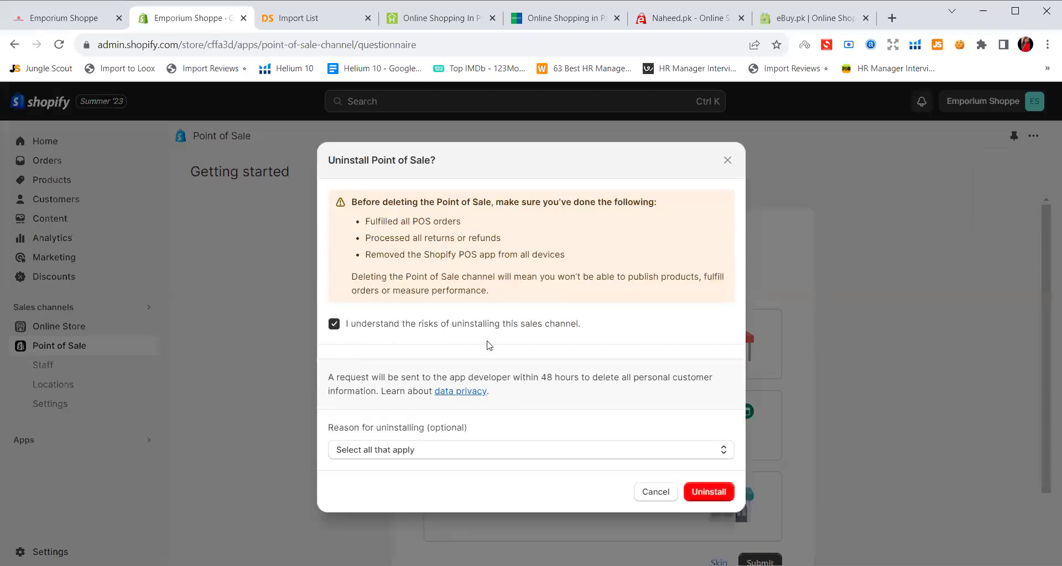
left_click(731, 484)
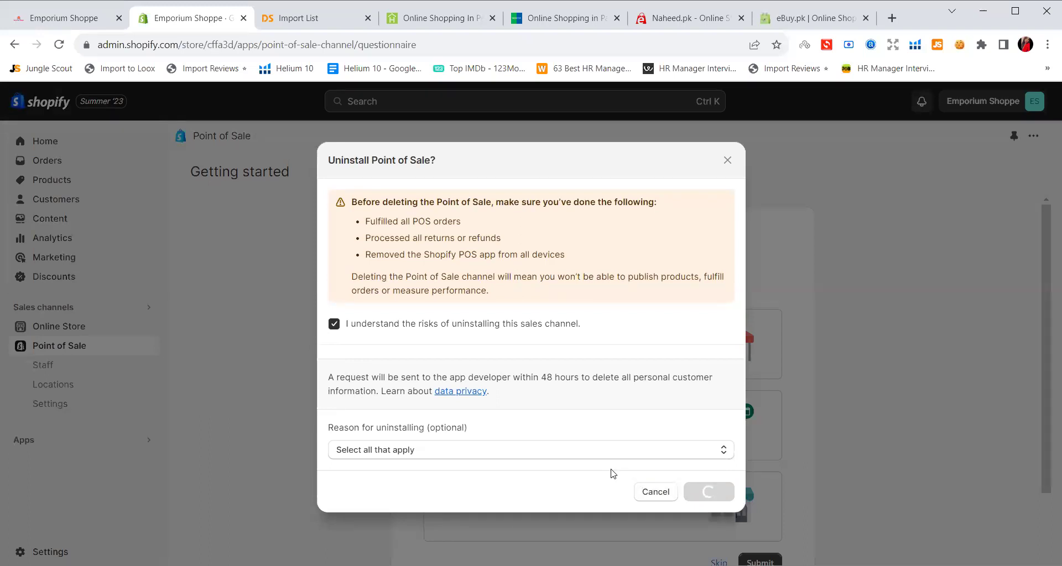
double_click(422, 221)
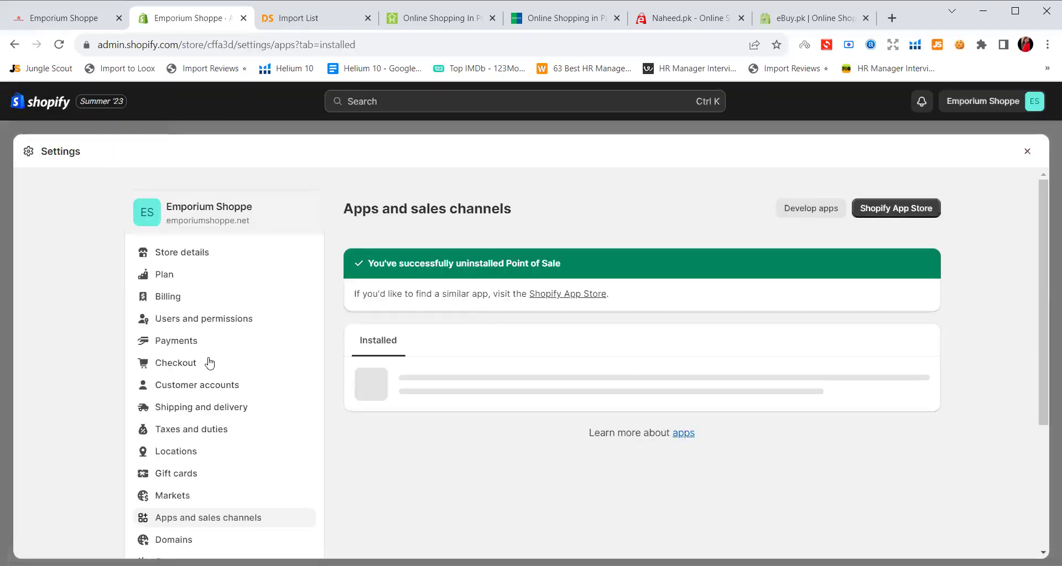
left_click(1027, 151)
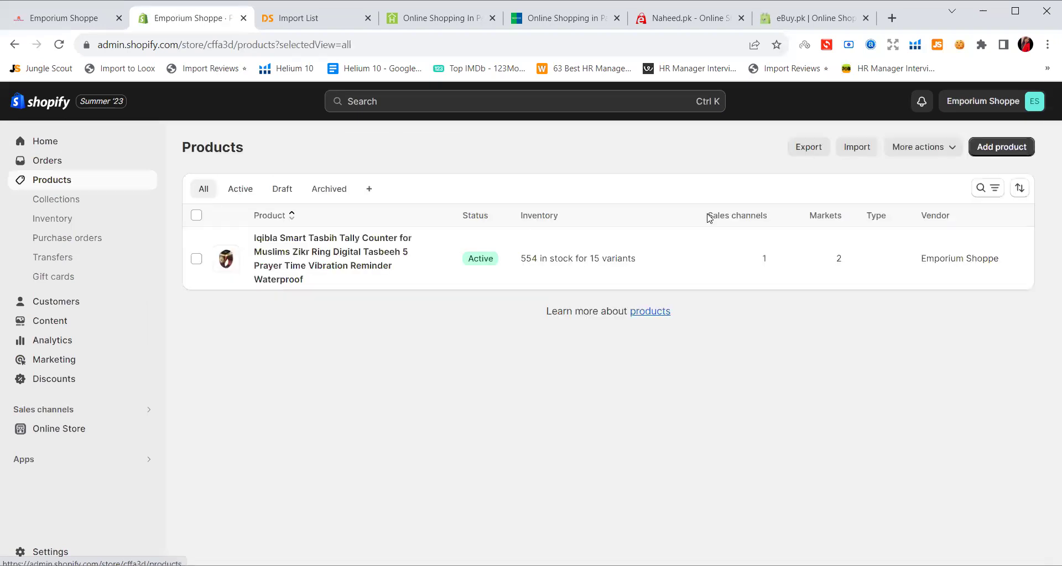
Examine the ring's sales channels and the markets it is assigned to in the product list.
left_click_drag(708, 216, 766, 247)
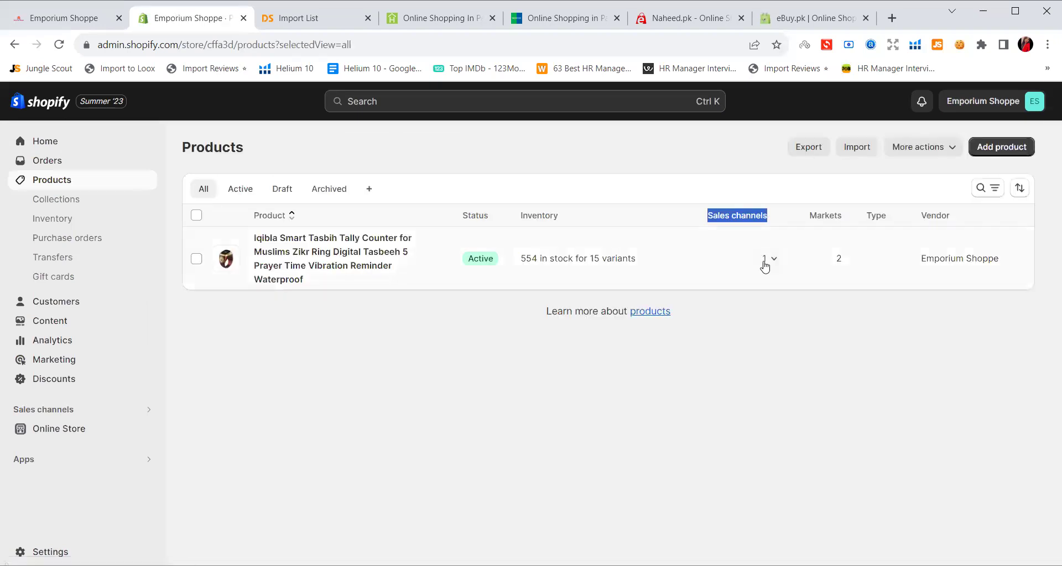
left_click(721, 167)
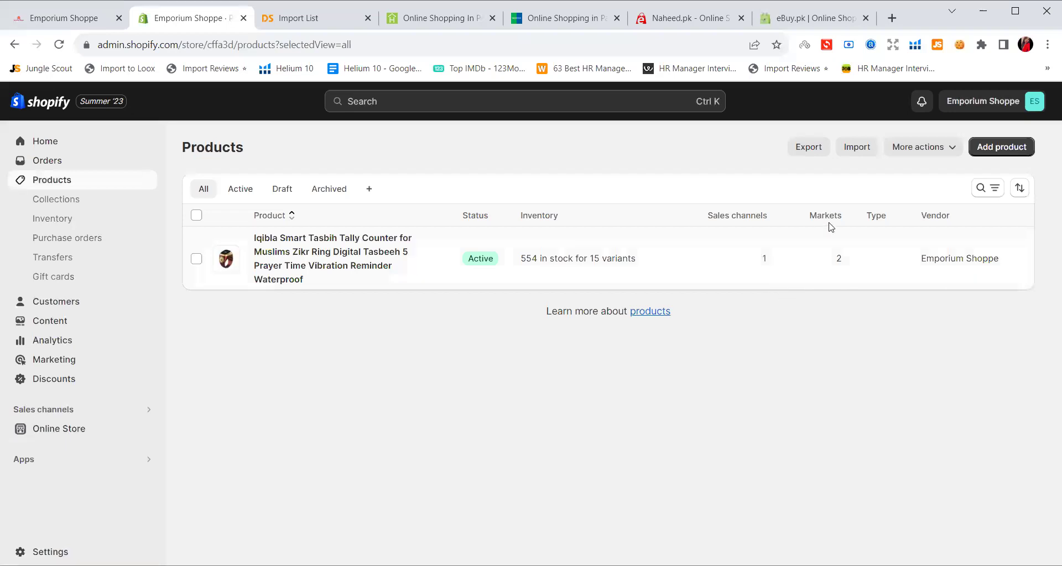
left_click(841, 265)
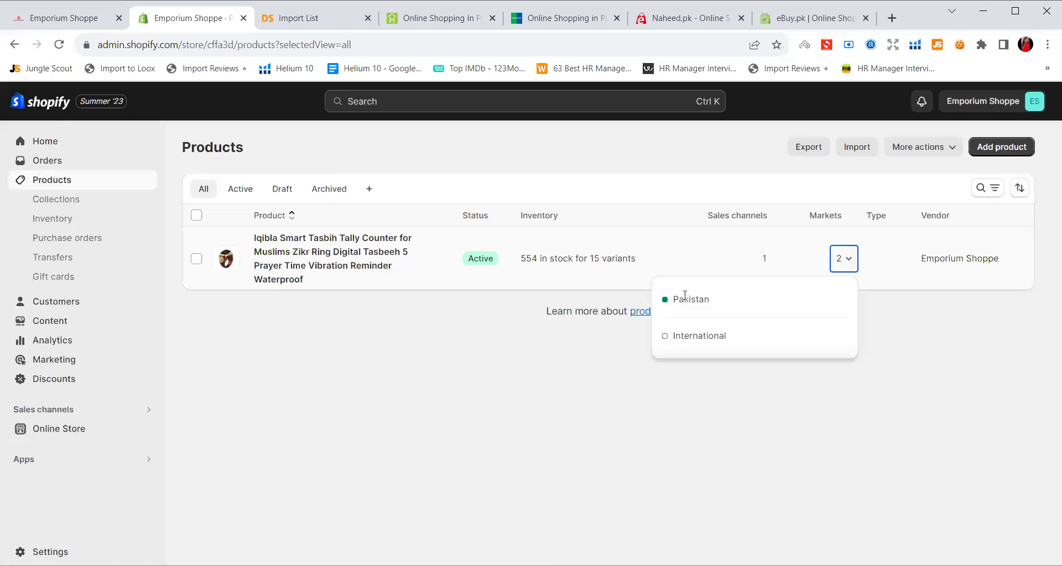
left_click_drag(676, 299, 714, 301)
left_click(685, 308)
left_click_drag(672, 301, 712, 303)
left_click(905, 339)
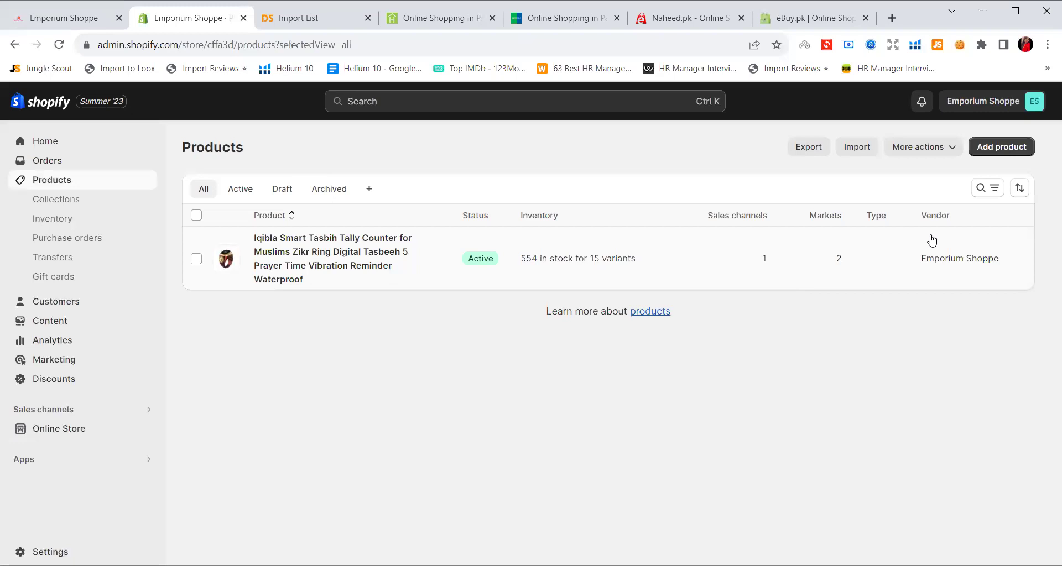
Switch to DSers and push the Electric Massager Pad to the cffa3d store, also publishing it to the Online Store.
left_click(311, 20)
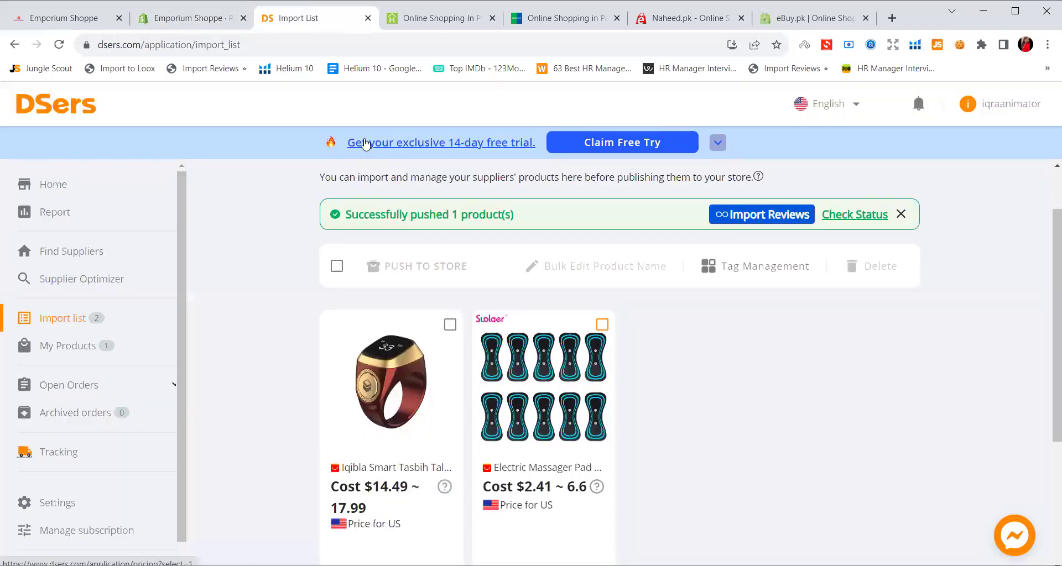
left_click(602, 324)
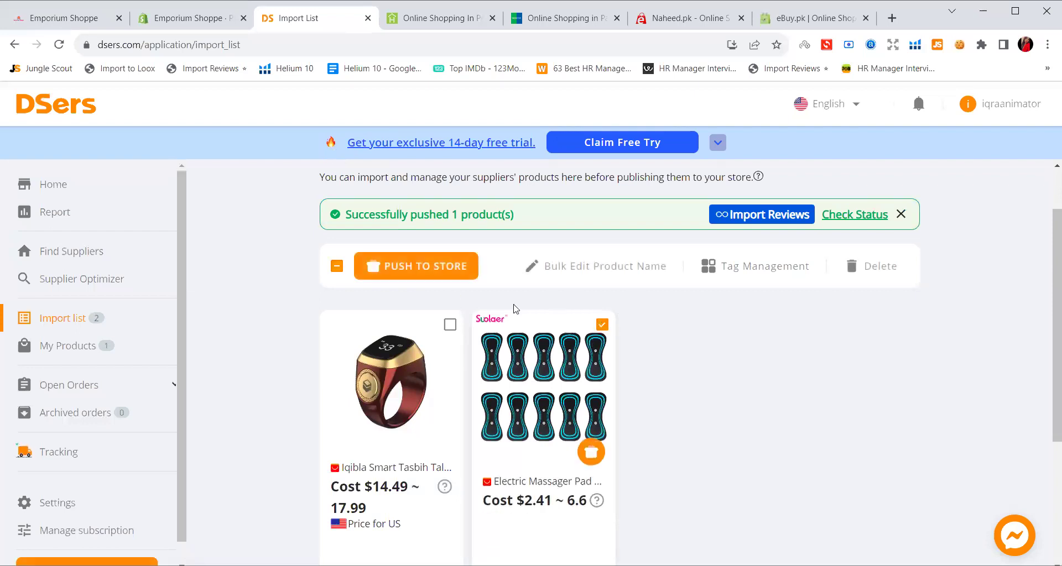
left_click(431, 271)
left_click(249, 338)
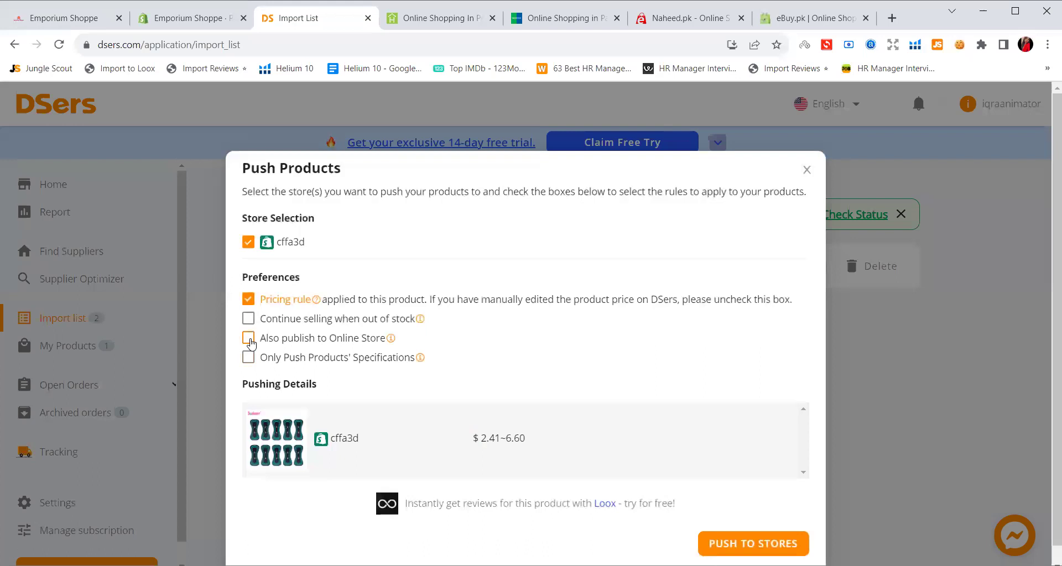
scroll(754, 491, "down", 1)
left_click(753, 527)
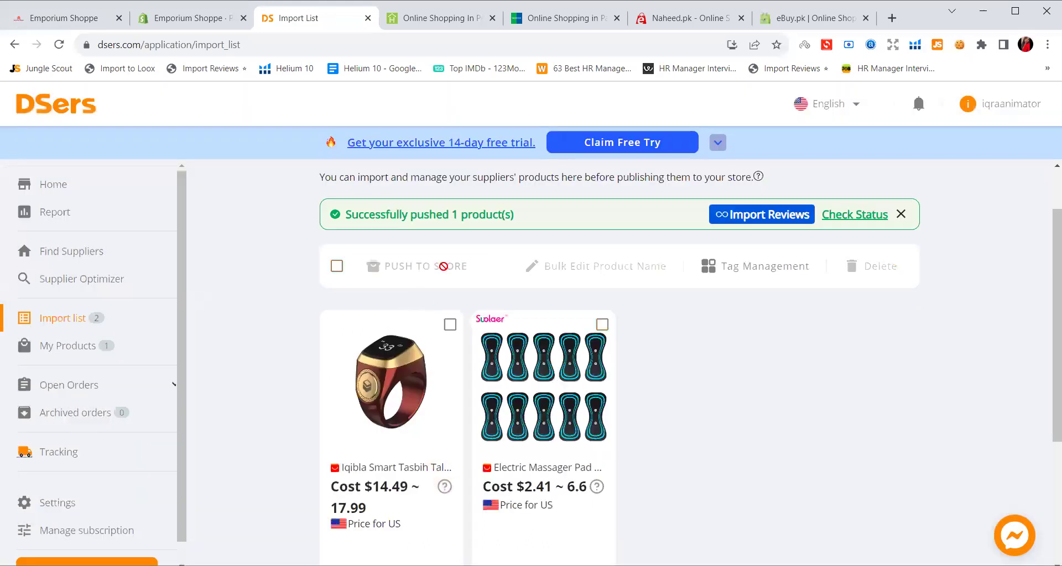
Return to the Shopify admin and reload the product list to check for the pushed massager pad.
left_click(105, 16)
left_click(181, 19)
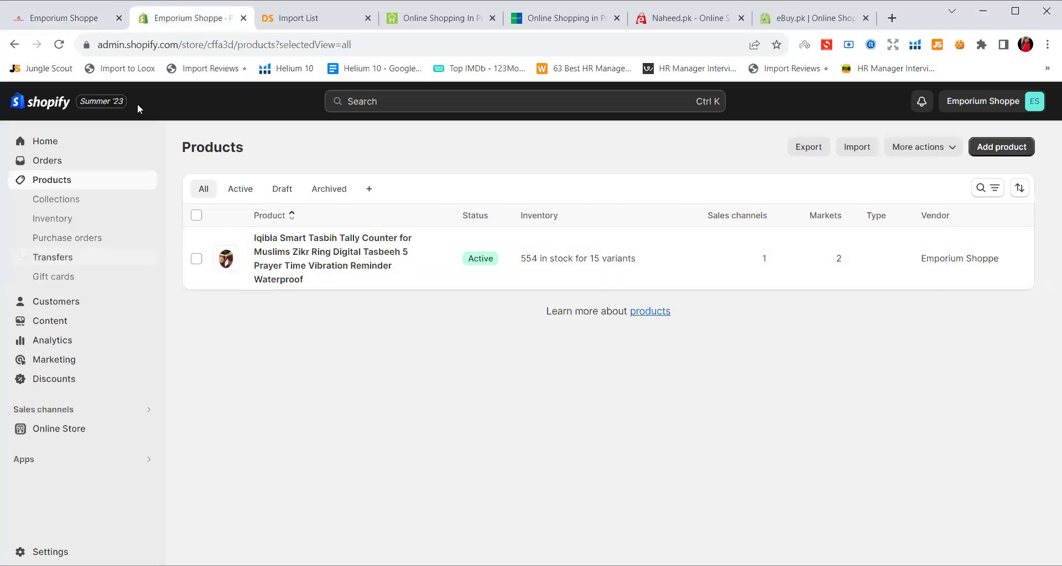
left_click(62, 46)
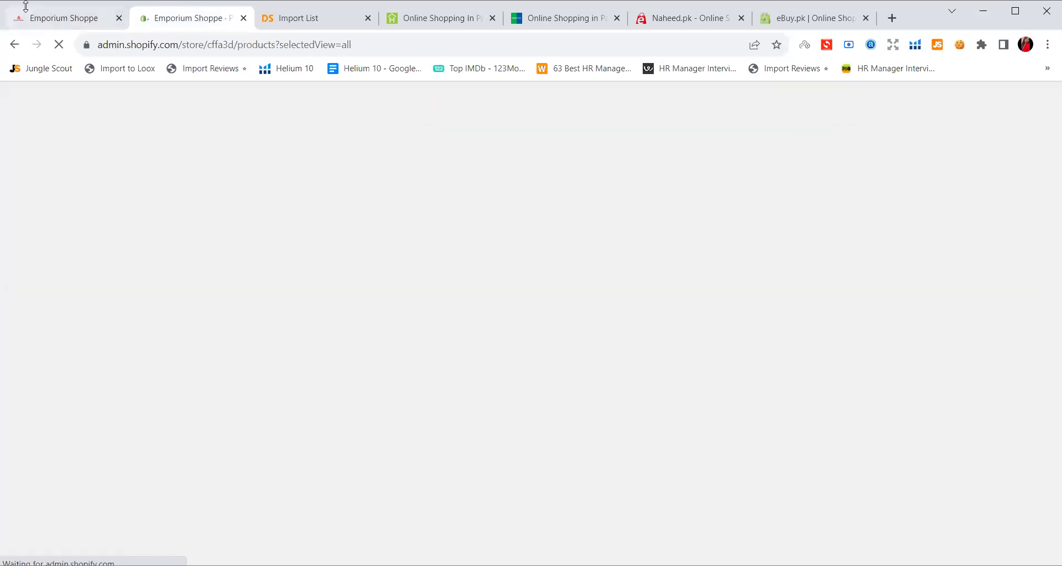
Switch to the Emporium Shoppe storefront, reload it, and look through the home page for the pushed products.
left_click(57, 18)
left_click(59, 45)
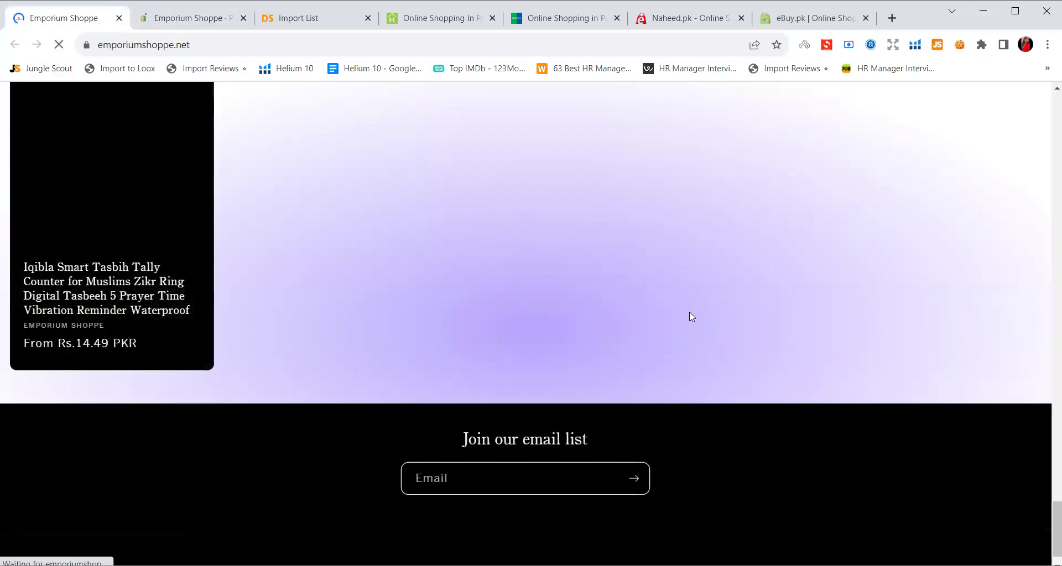
scroll(387, 321, "down", 3)
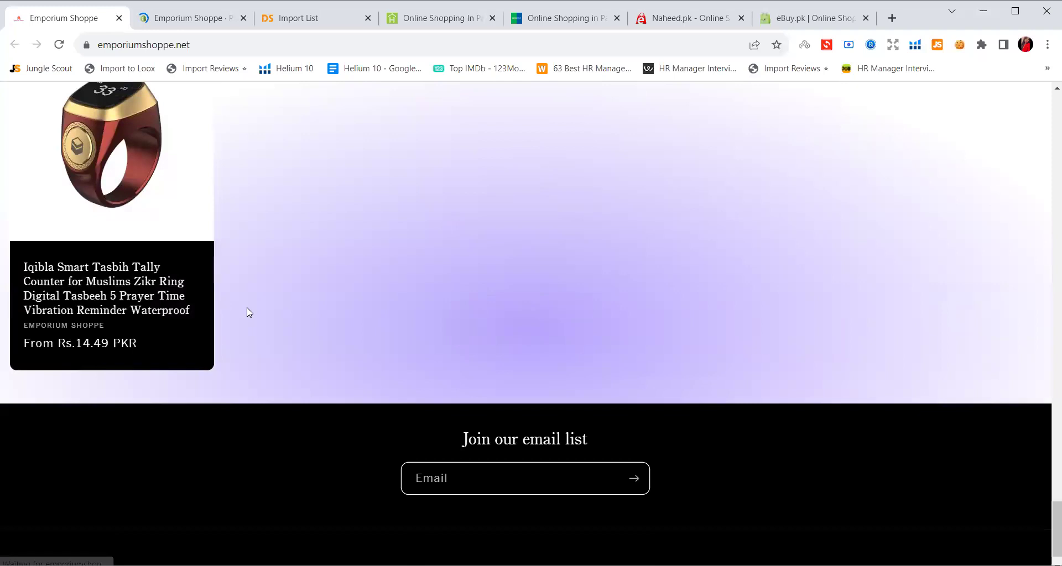
scroll(423, 373, "up", 10)
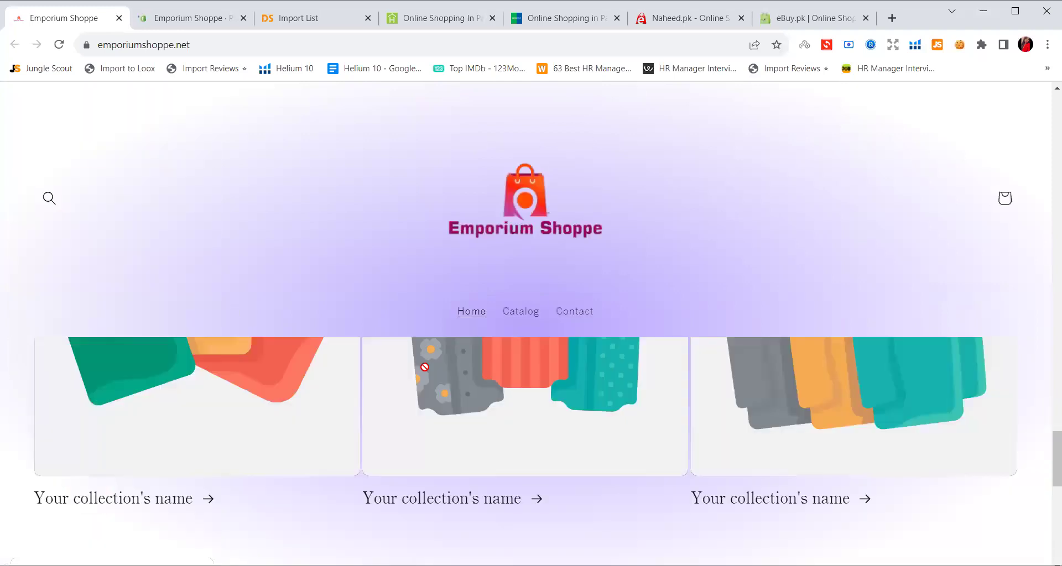
scroll(433, 350, "up", 10)
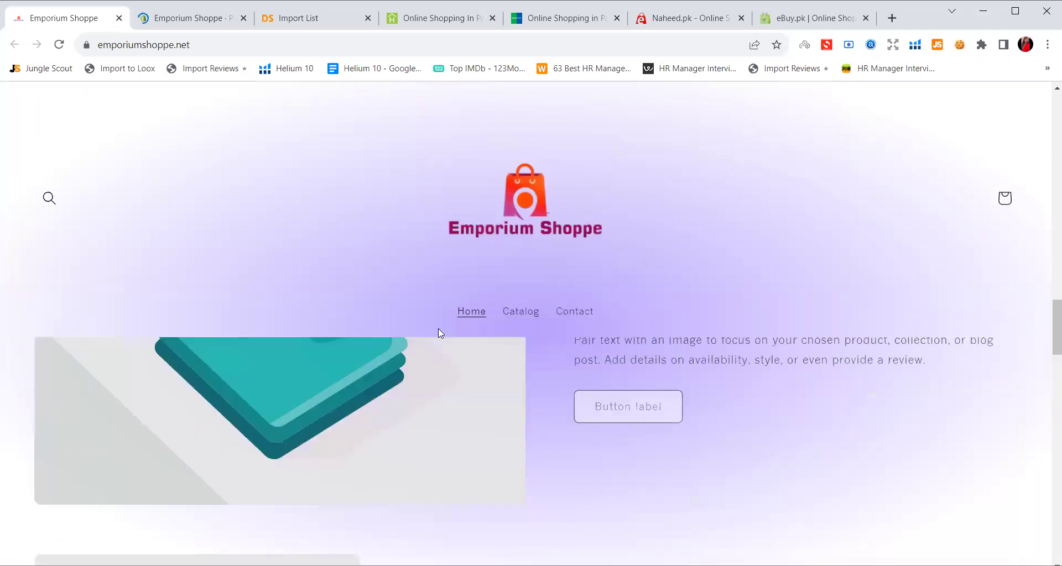
scroll(442, 320, "up", 5)
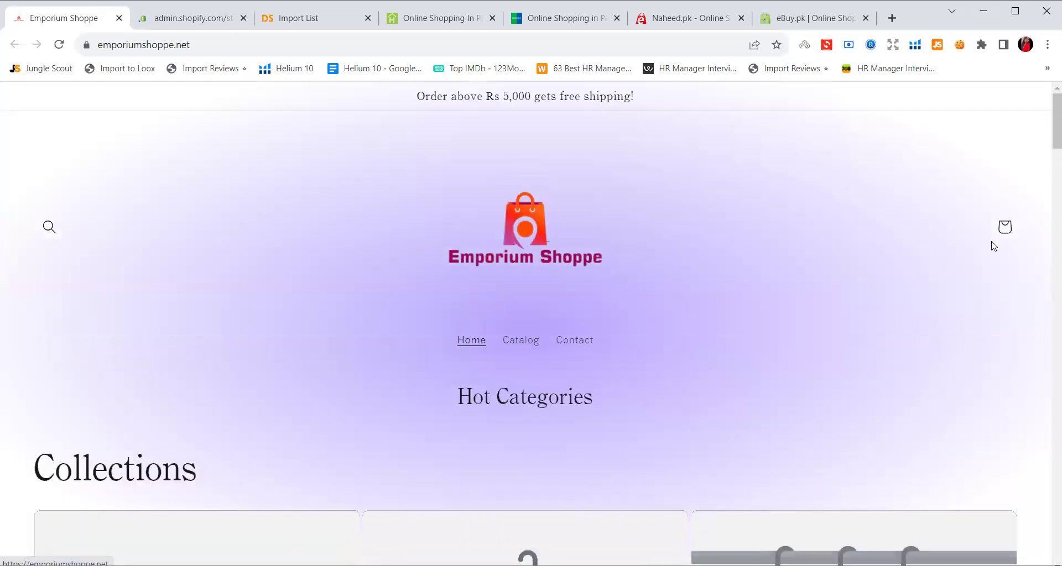
scroll(1045, 166, "down", 10)
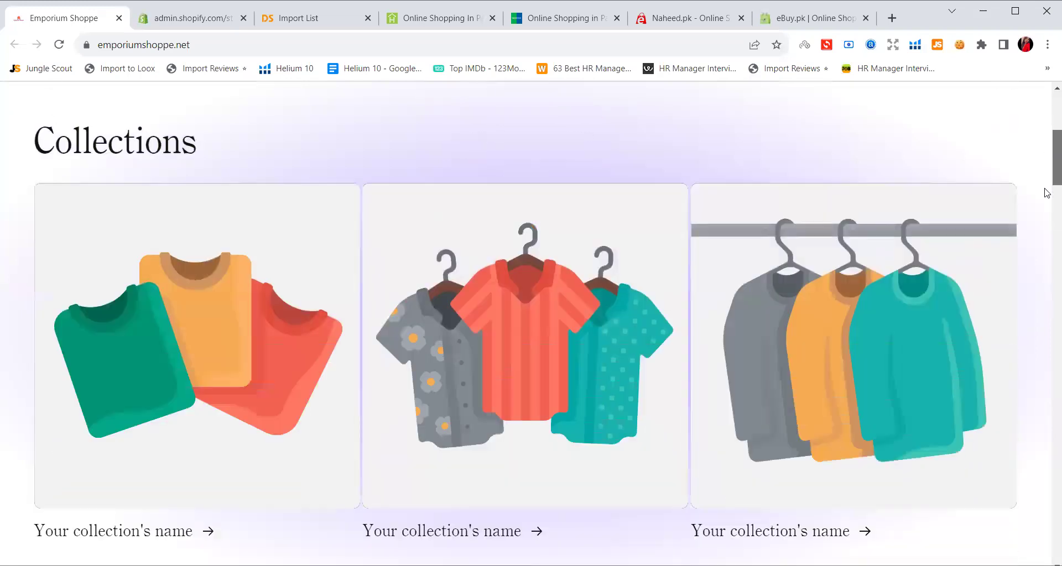
scroll(1047, 215, "down", 15)
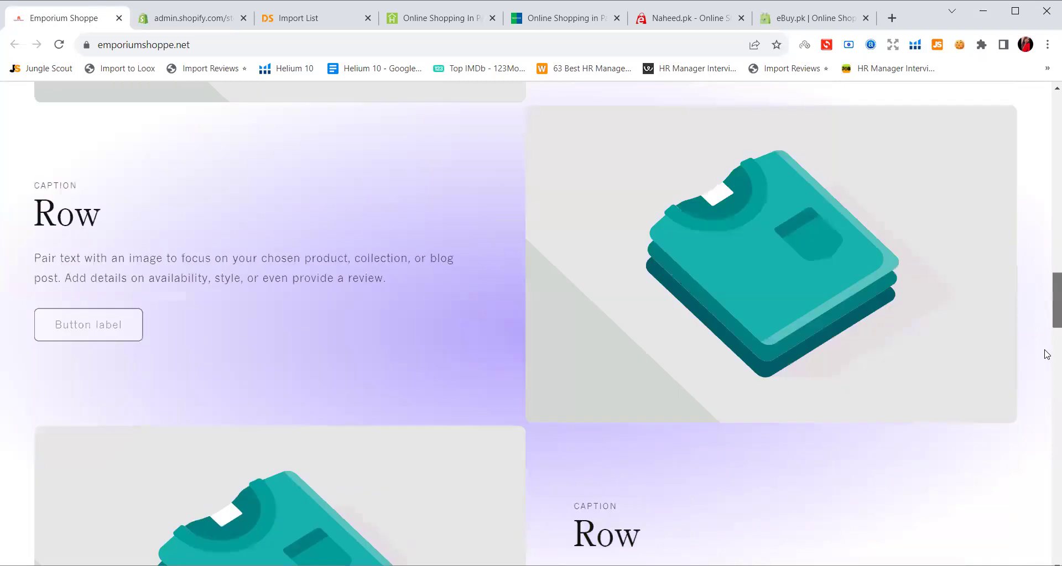
scroll(1047, 431, "down", 10)
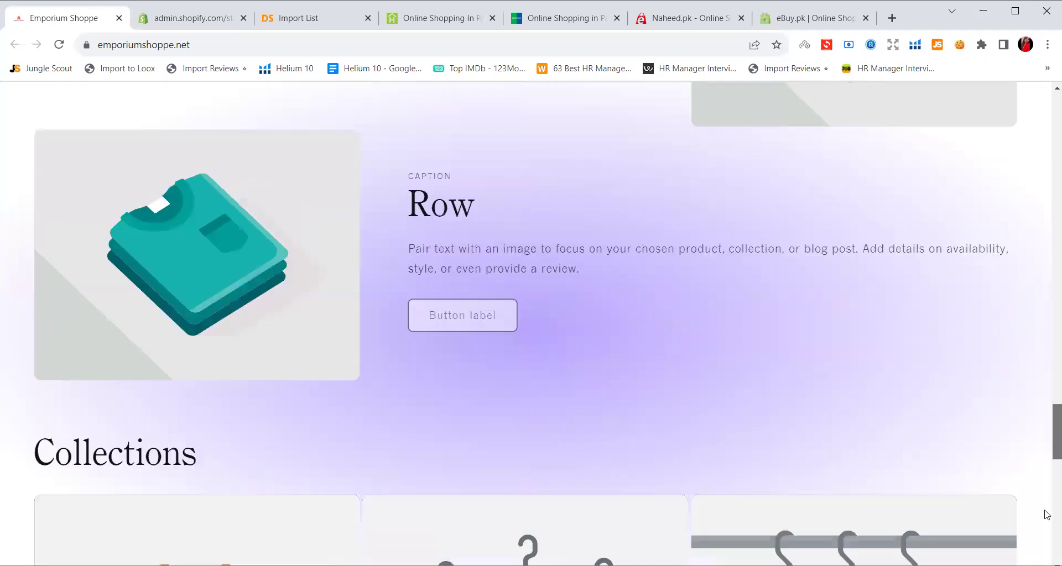
scroll(917, 485, "down", 2)
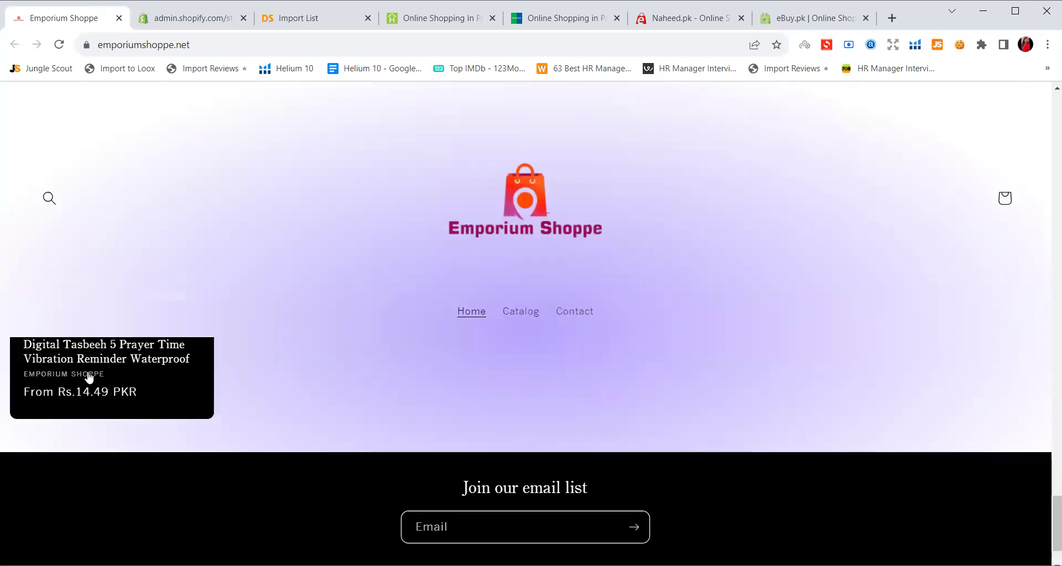
scroll(119, 433, "up", 1)
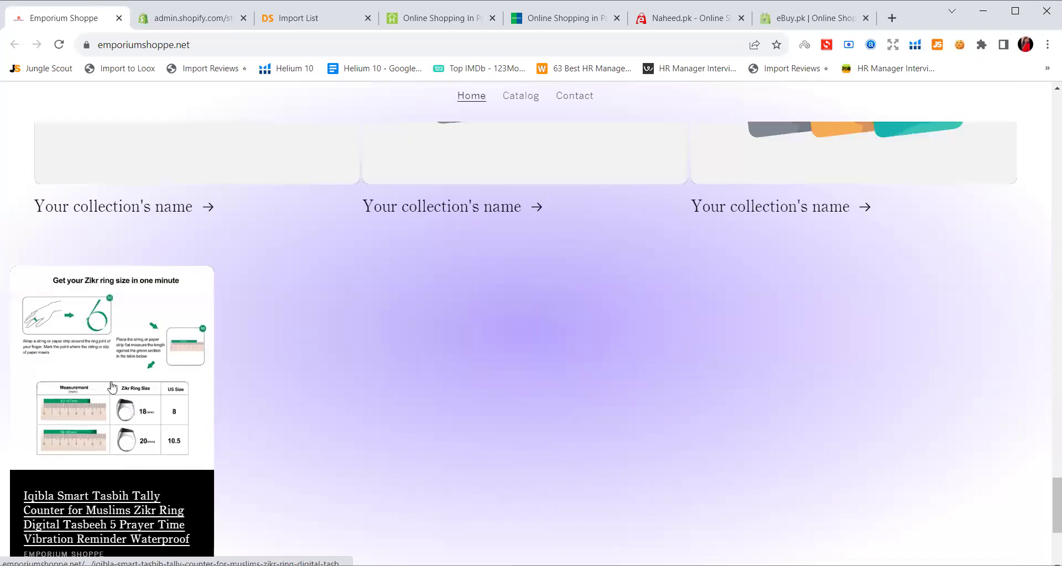
Open the Iqibla smart tasbih ring's storefront page and examine its full title and the brand word at its start.
scroll(122, 342, "down", 3)
left_click(121, 342)
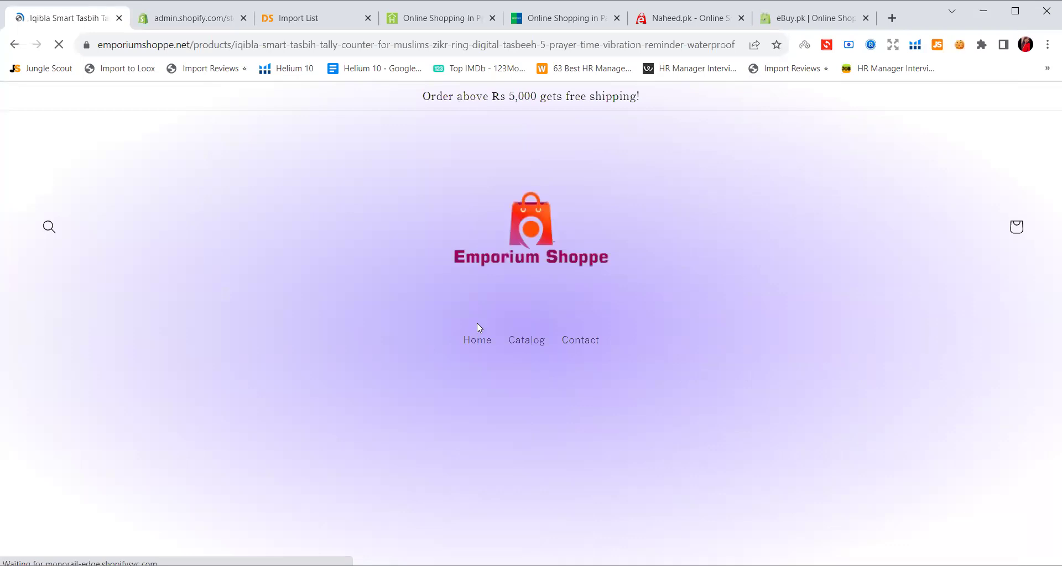
scroll(332, 328, "down", 3)
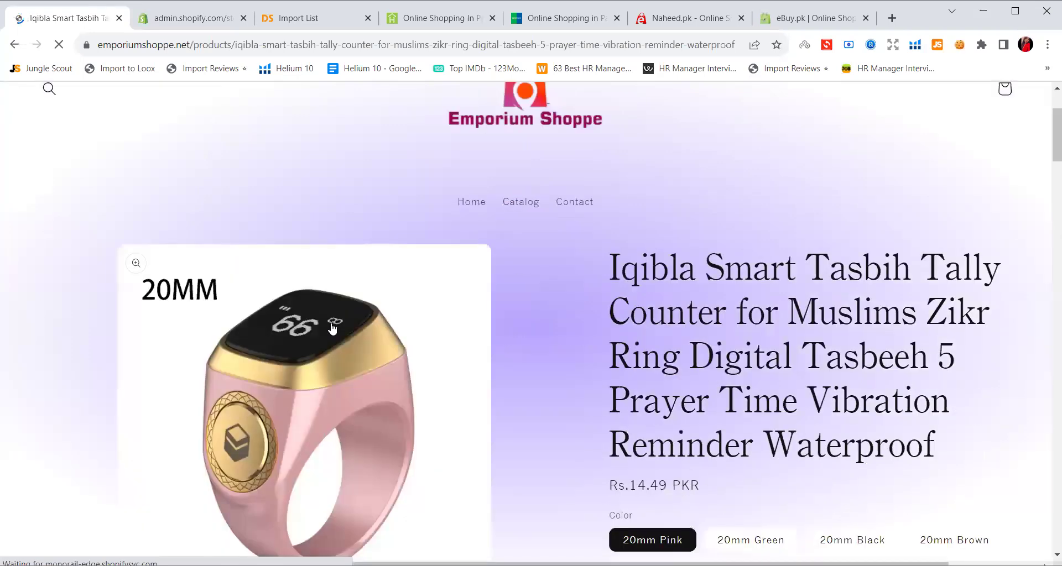
scroll(332, 328, "down", 1)
left_click_drag(595, 200, 937, 387)
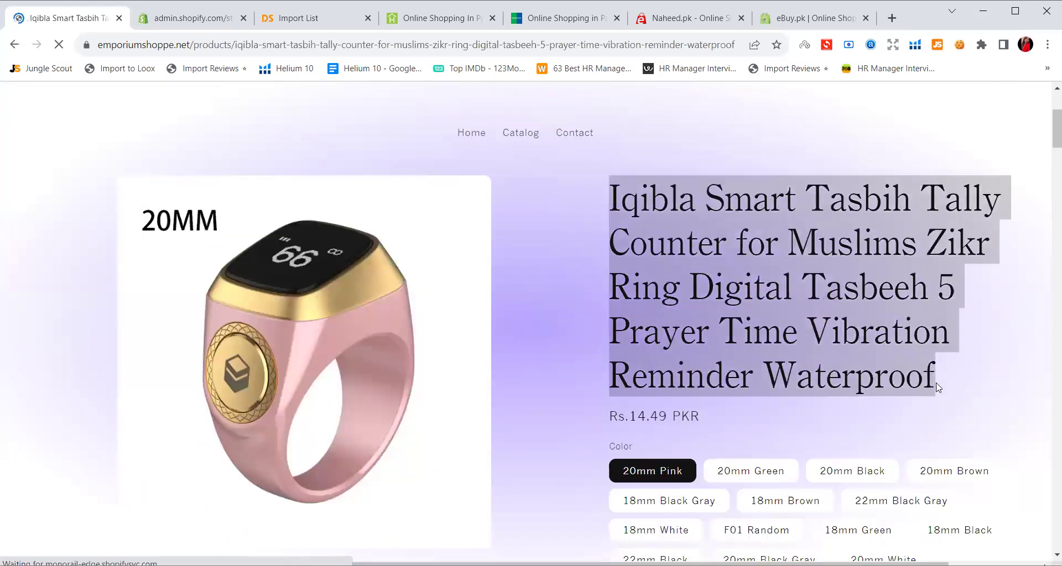
left_click(715, 220)
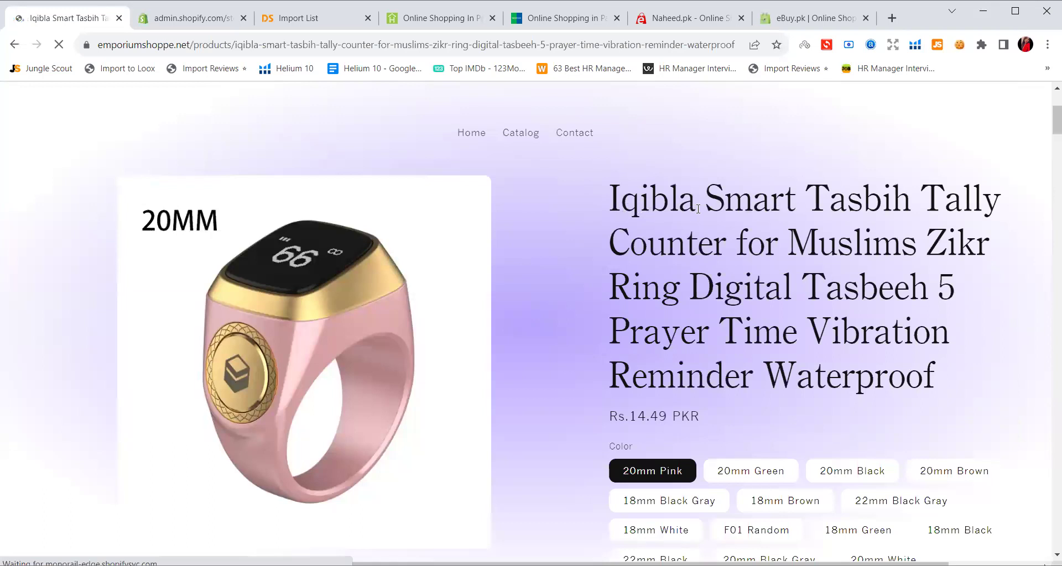
left_click_drag(613, 212, 689, 213)
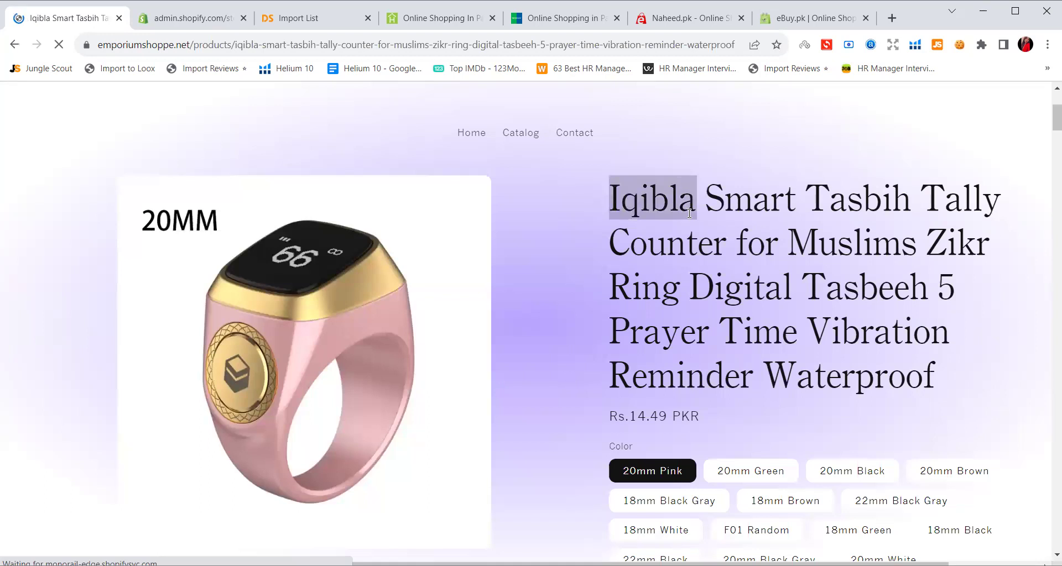
left_click(698, 260)
scroll(699, 262, "down", 1)
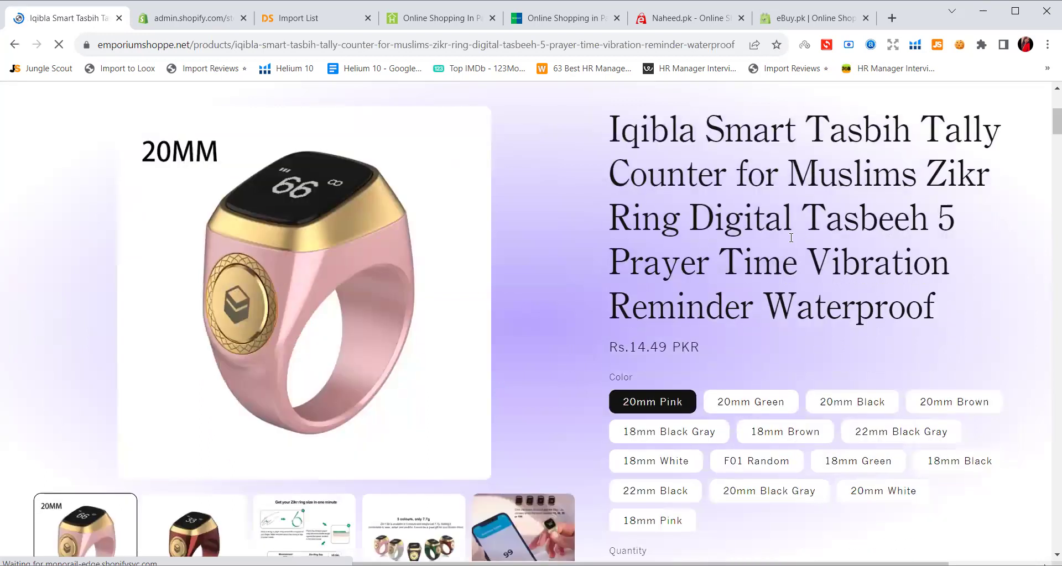
Preview the ring's 20mm Green and 20mm Black color variants on the product page.
scroll(791, 237, "down", 2)
left_click(724, 285)
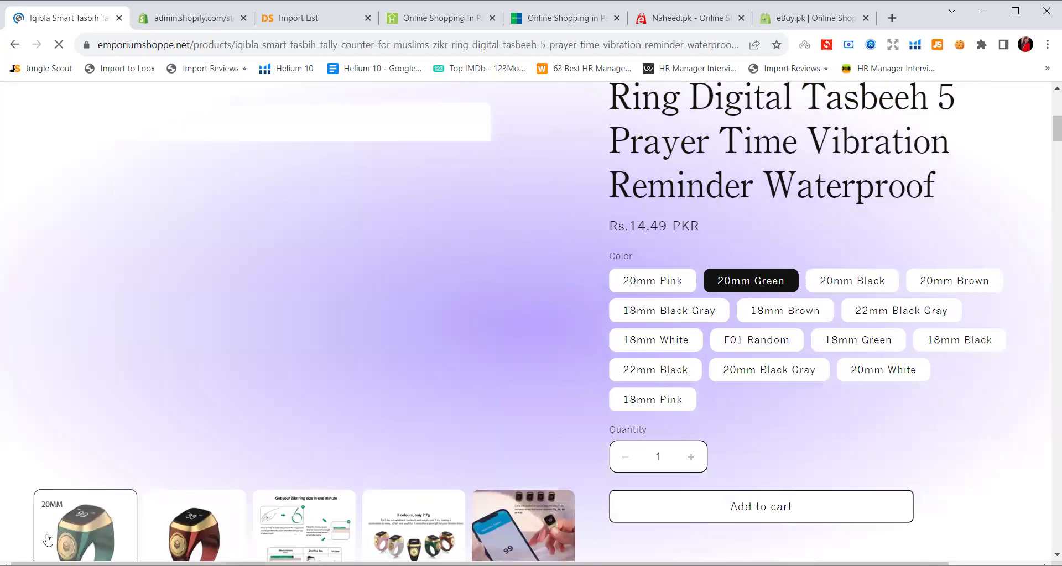
scroll(163, 504, "down", 2)
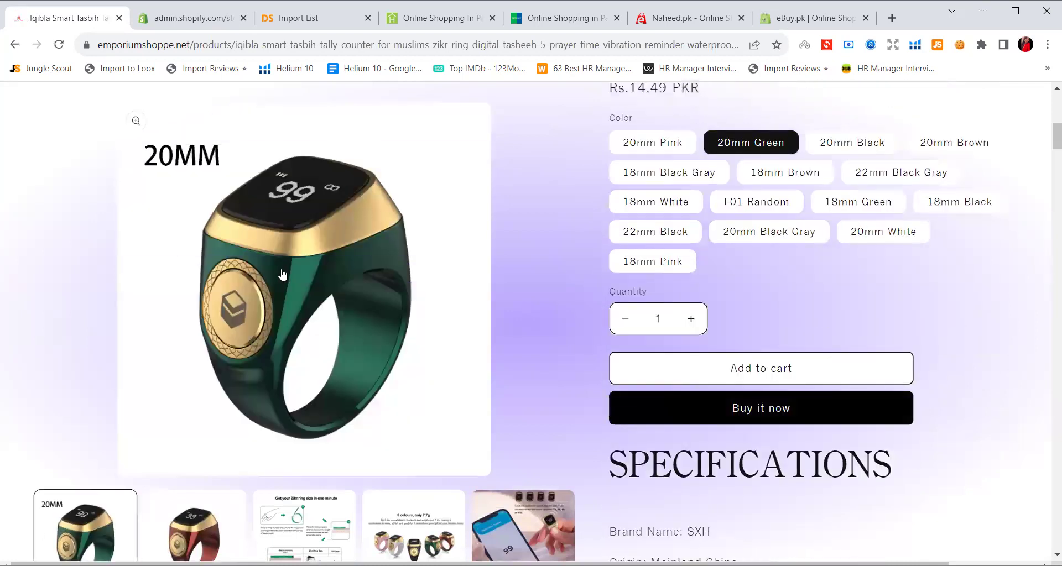
left_click(871, 152)
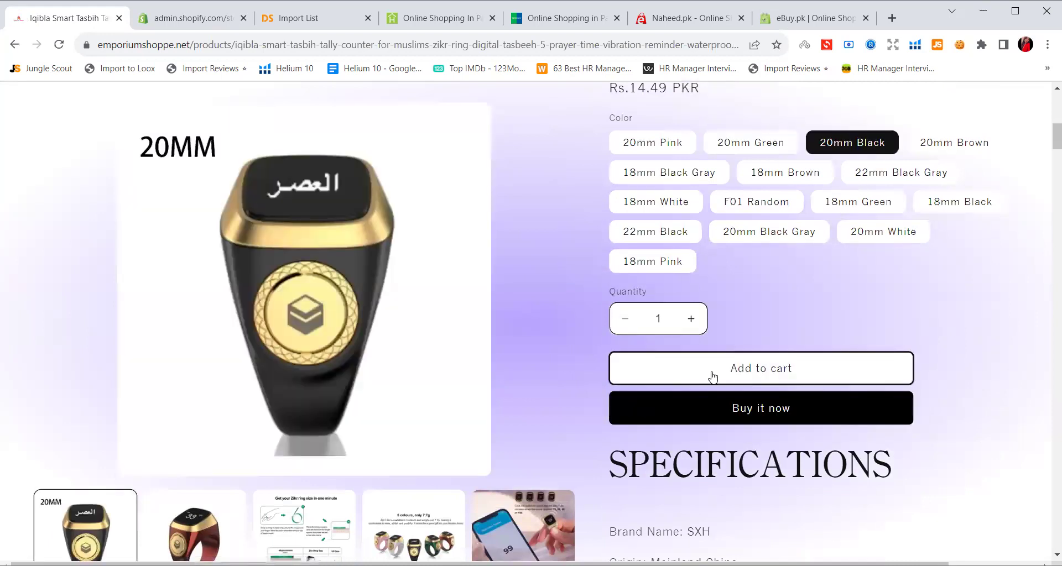
Examine the ring's specifications on the storefront, including the brand name, origin, DIY supplies and certification lines.
scroll(663, 387, "down", 3)
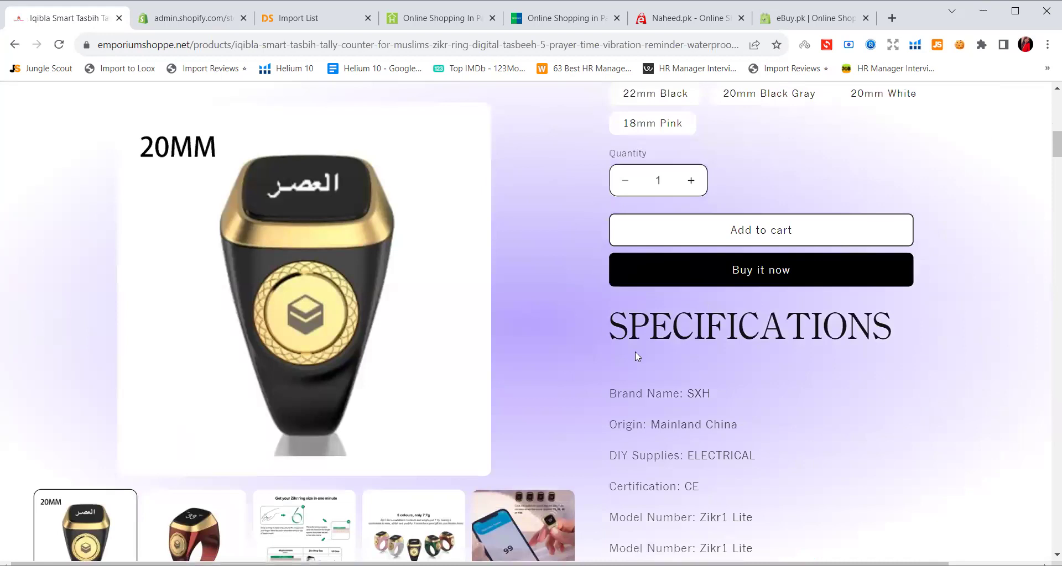
scroll(624, 382, "down", 2)
left_click_drag(713, 255, 609, 256)
left_click(718, 255)
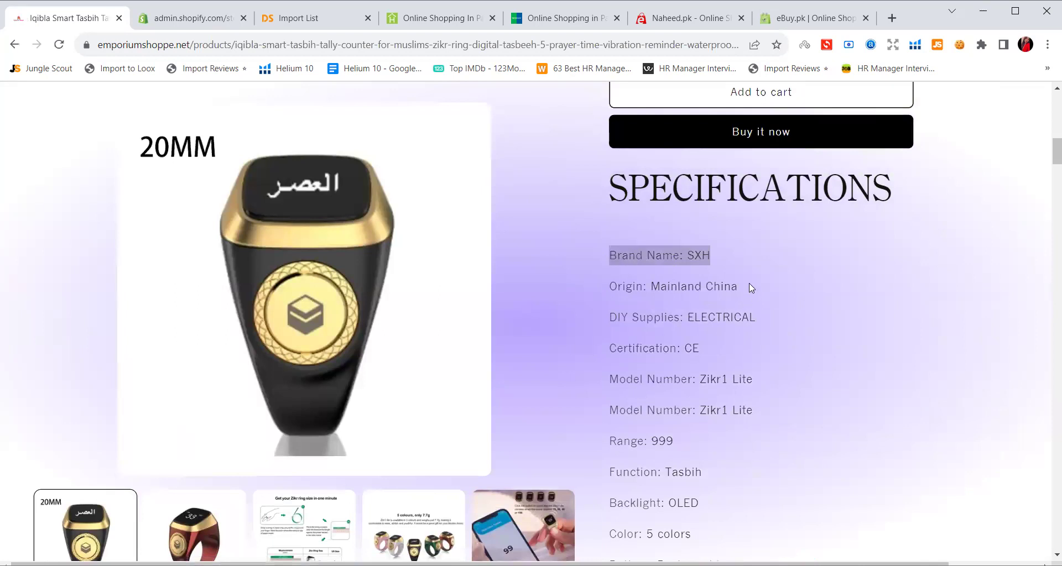
left_click_drag(703, 287, 676, 286)
left_click(661, 312)
scroll(761, 345, "down", 1)
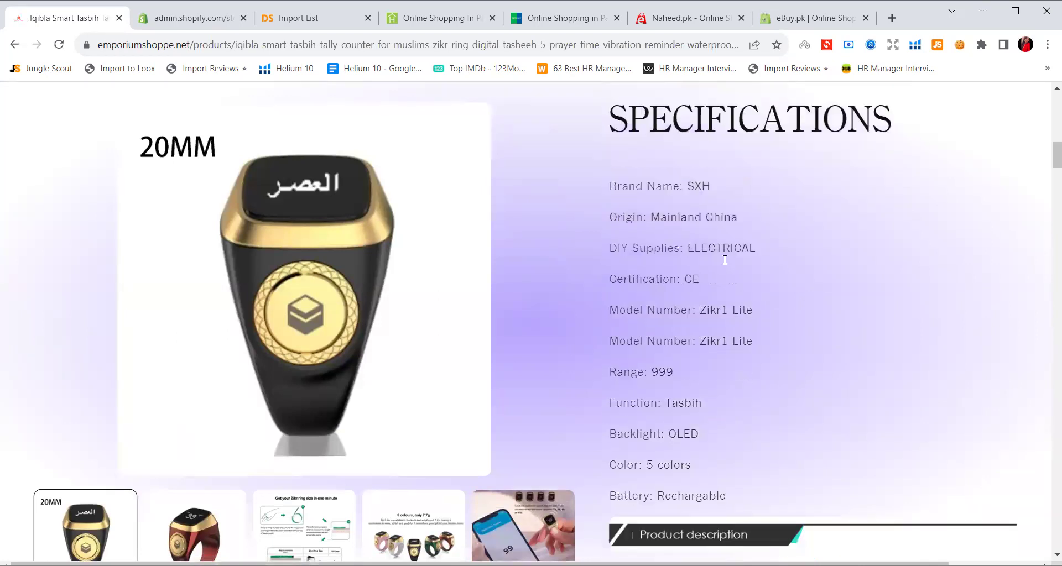
left_click_drag(747, 249, 733, 293)
left_click(596, 274)
left_click_drag(669, 279, 698, 284)
scroll(717, 363, "down", 1)
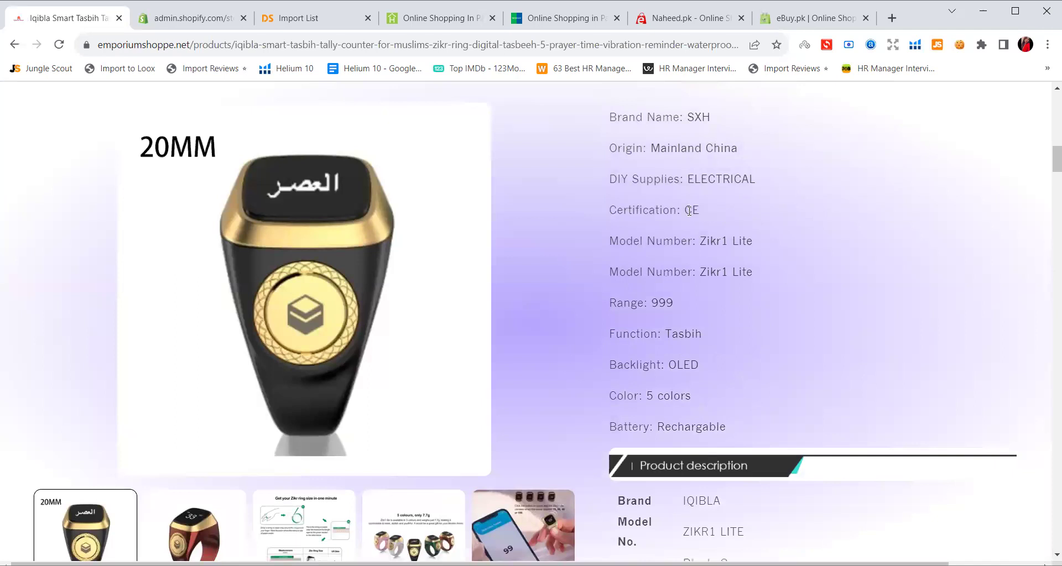
left_click_drag(737, 148, 615, 154)
left_click(631, 151)
left_click_drag(710, 117, 623, 120)
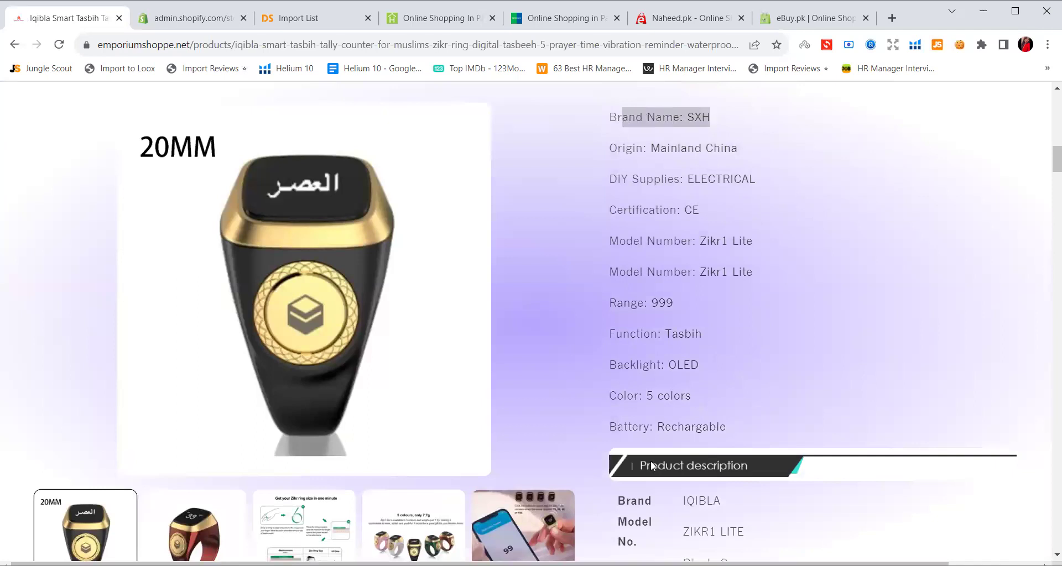
Return to the Shopify admin and open the Iqibla smart tasbih ring from the product list for editing.
left_click(176, 19)
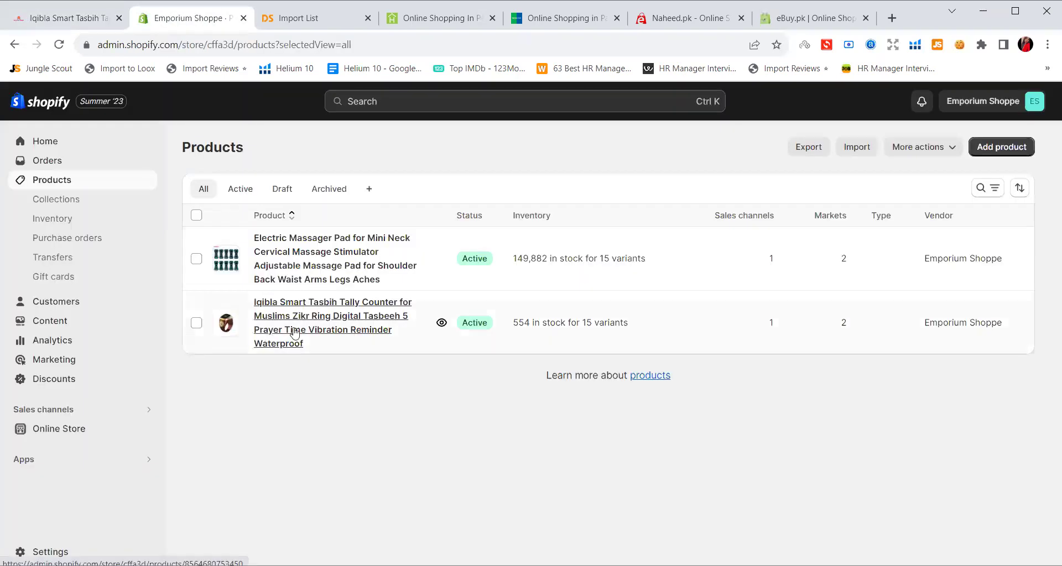
left_click(306, 329)
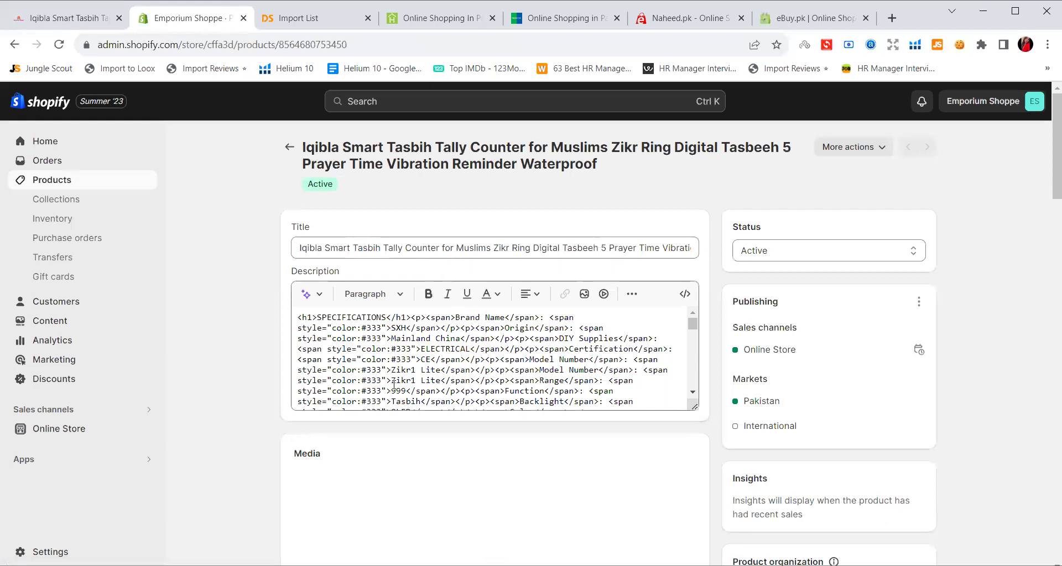
left_click_drag(302, 146, 672, 182)
left_click(669, 181)
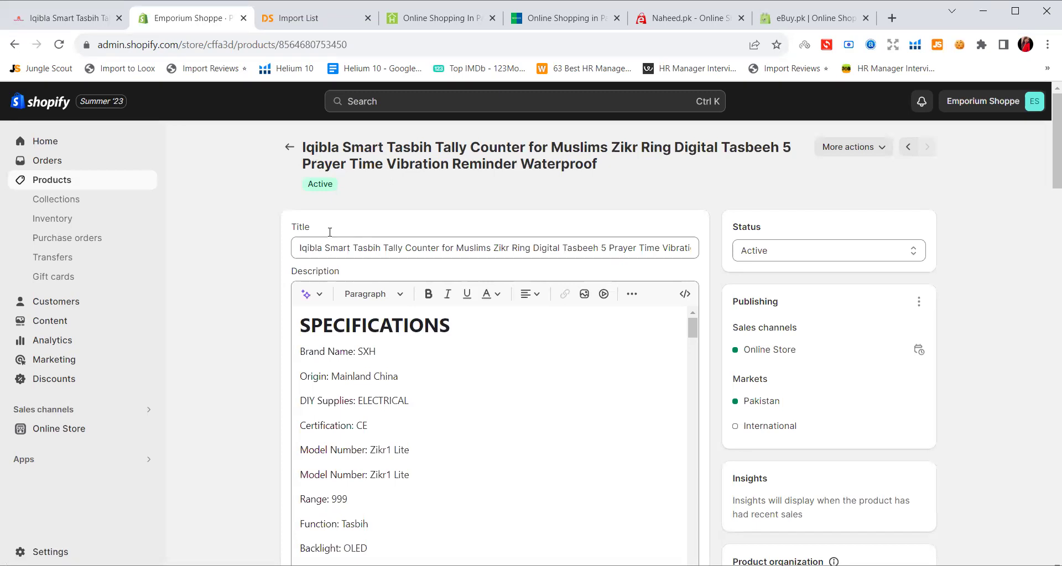
Change "Iqibla" to "Qibla" in the ring's title and put "Emporium Shoppe" in front of it.
left_click_drag(290, 227, 311, 232)
left_click(304, 250)
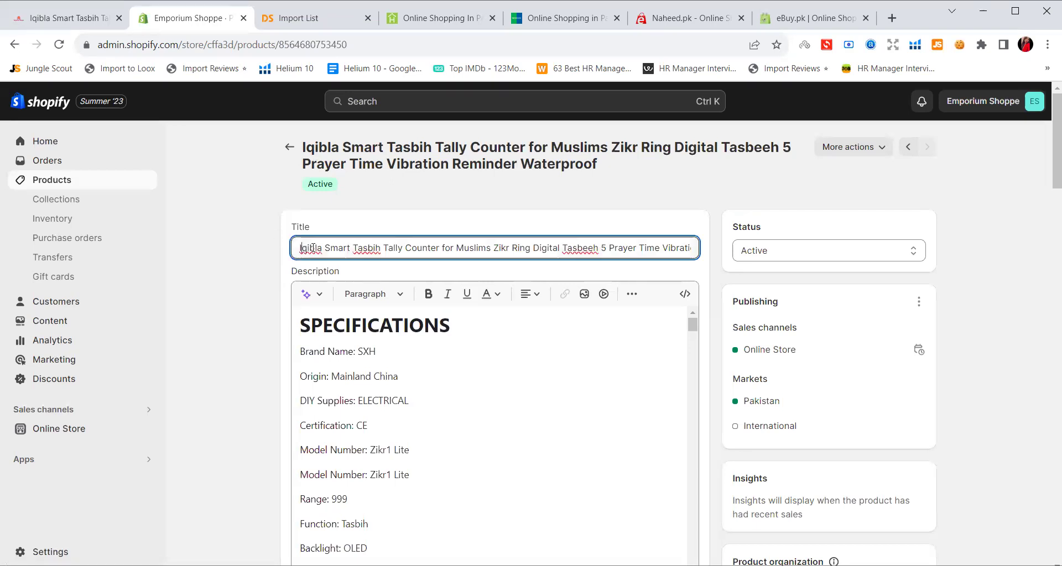
key("BackSpace")
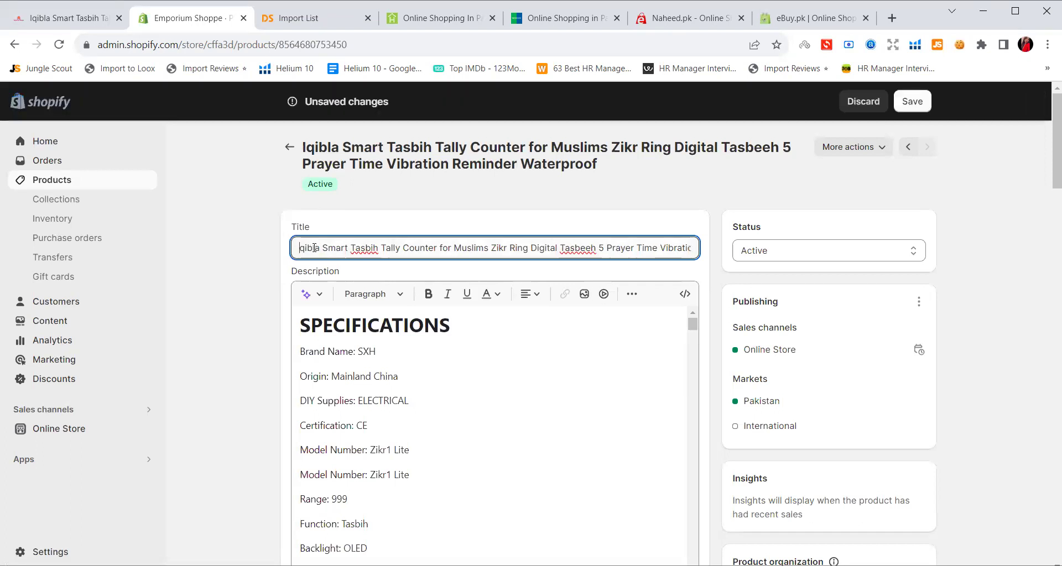
key("Delete")
type("Q")
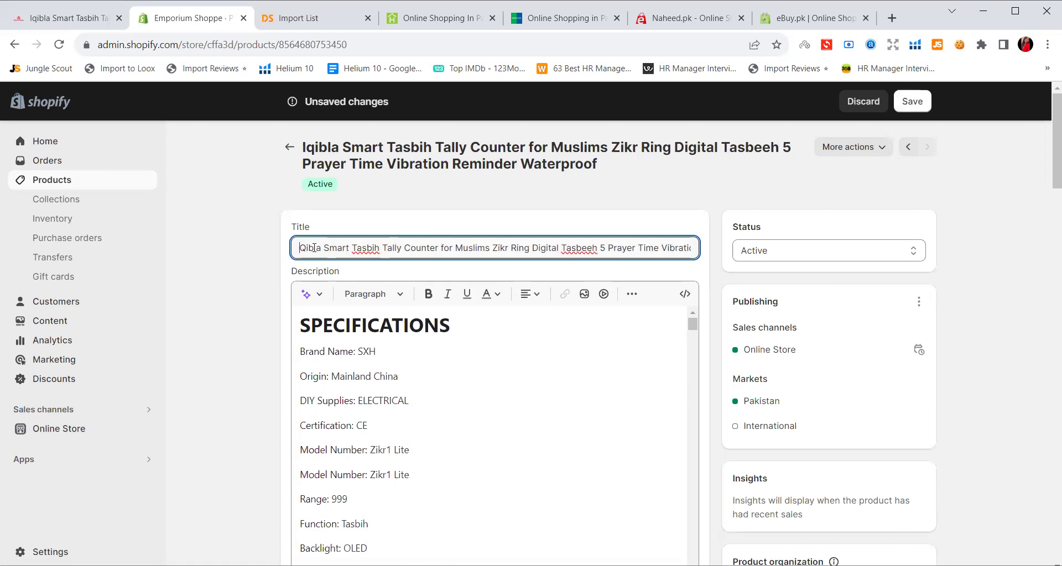
type("Emporium Shoppe")
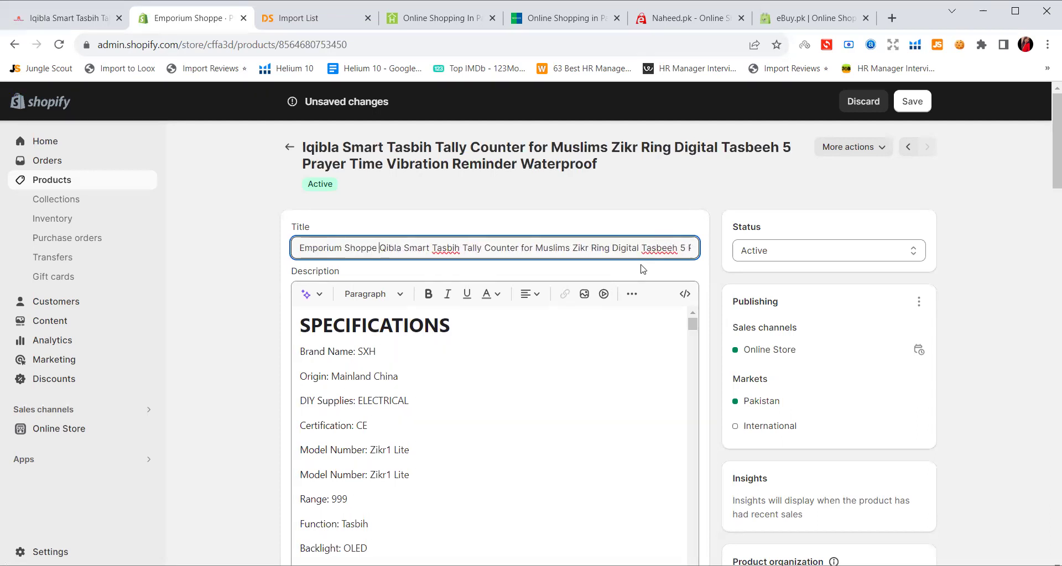
Delete the Brand Name line from the specifications in the ring's description.
scroll(490, 296, "down", 3)
scroll(476, 277, "up", 3)
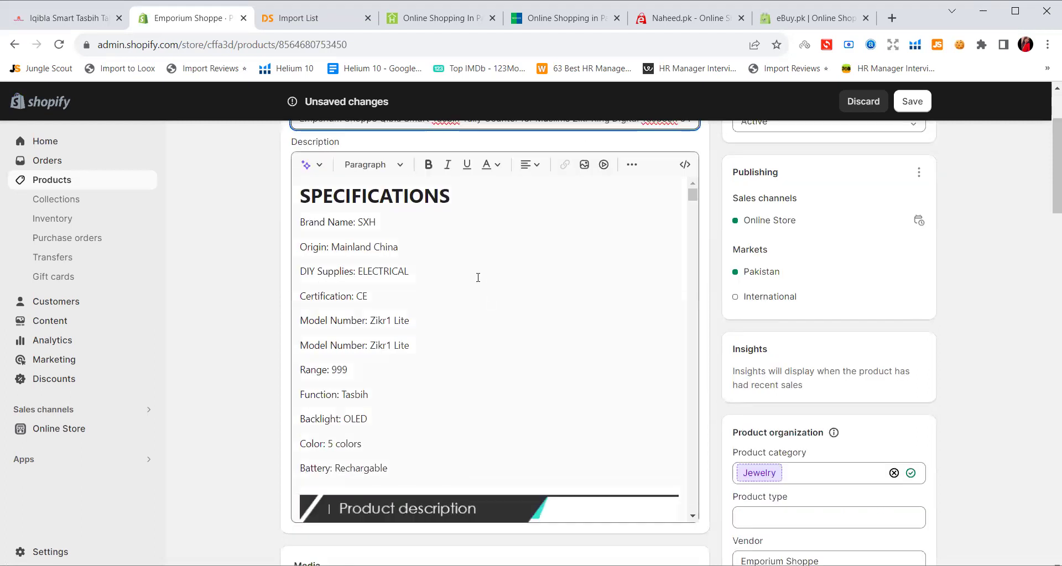
scroll(388, 349, "up", 3)
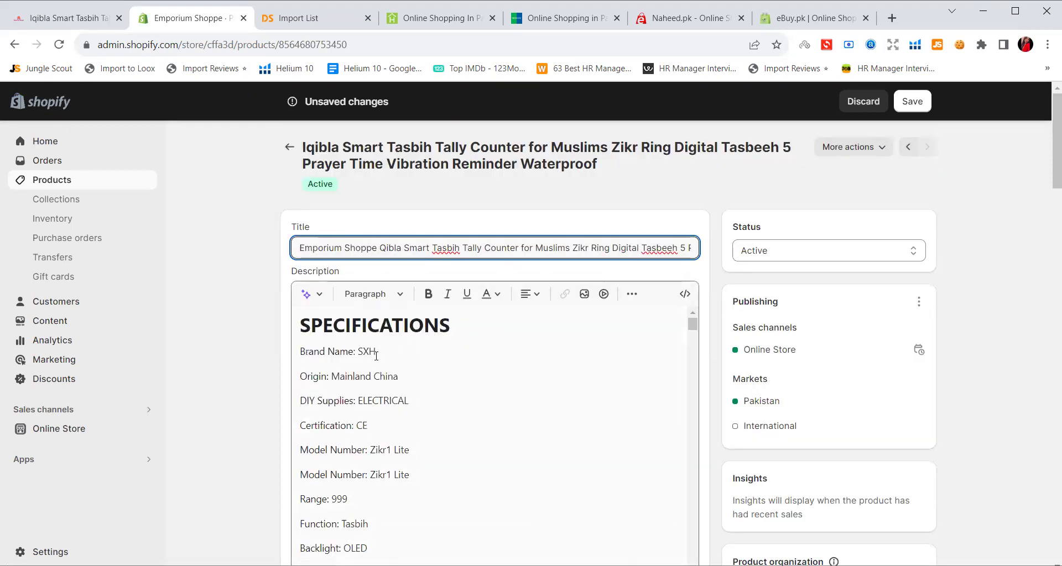
left_click_drag(307, 325, 455, 325)
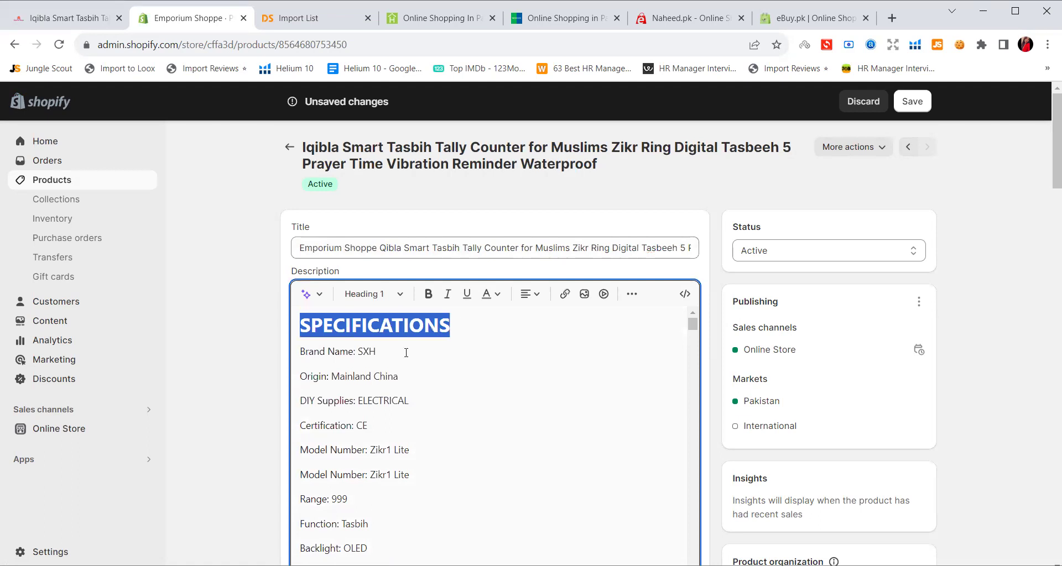
left_click(378, 351)
left_click_drag(368, 353, 305, 353)
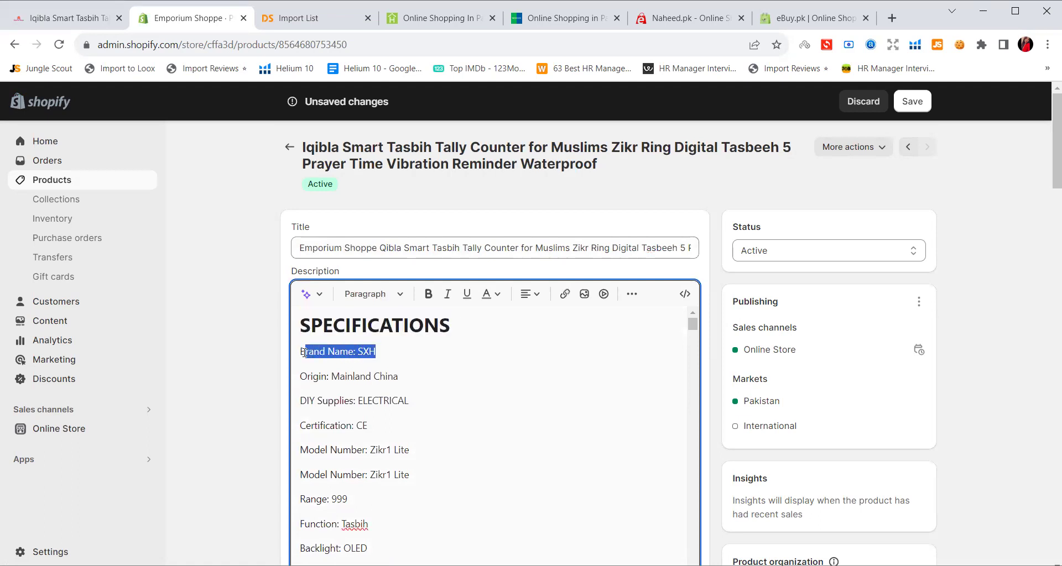
key("Up")
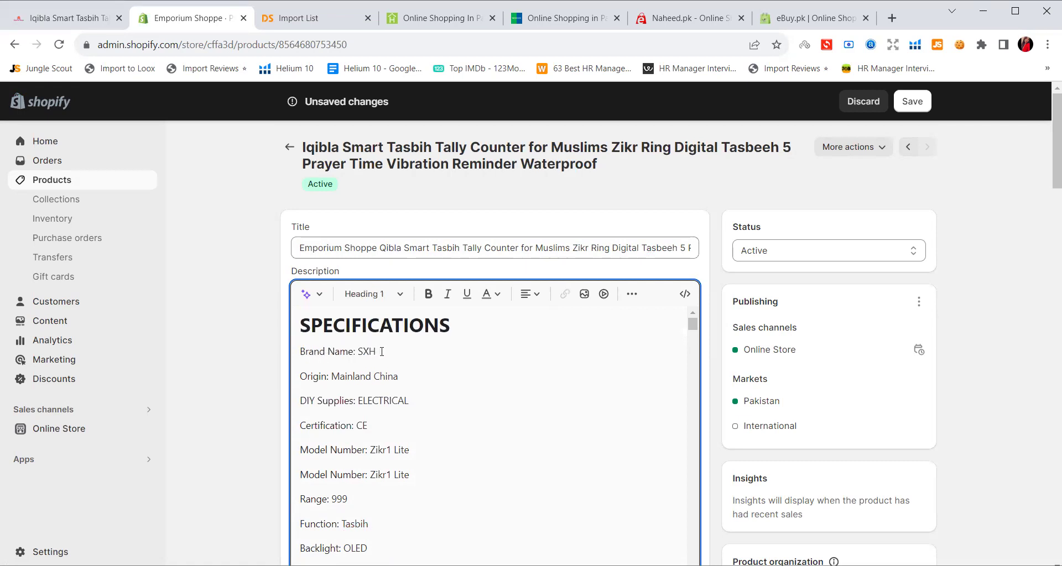
triple_click(318, 357)
key("End")
key("Delete")
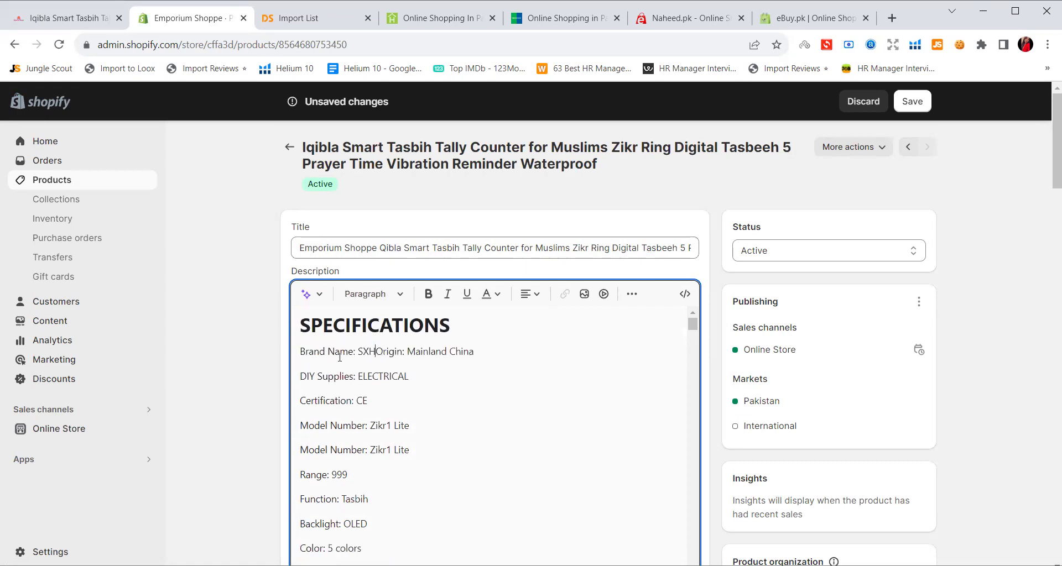
key("BackSpace")
key("BackSpace")
key("BackSpace")
key("BackSpace")
key("BackSpace")
key("BackSpace")
key("BackSpace")
key("BackSpace")
key("BackSpace")
key("BackSpace")
key("BackSpace")
key("BackSpace")
key("BackSpace")
key("BackSpace")
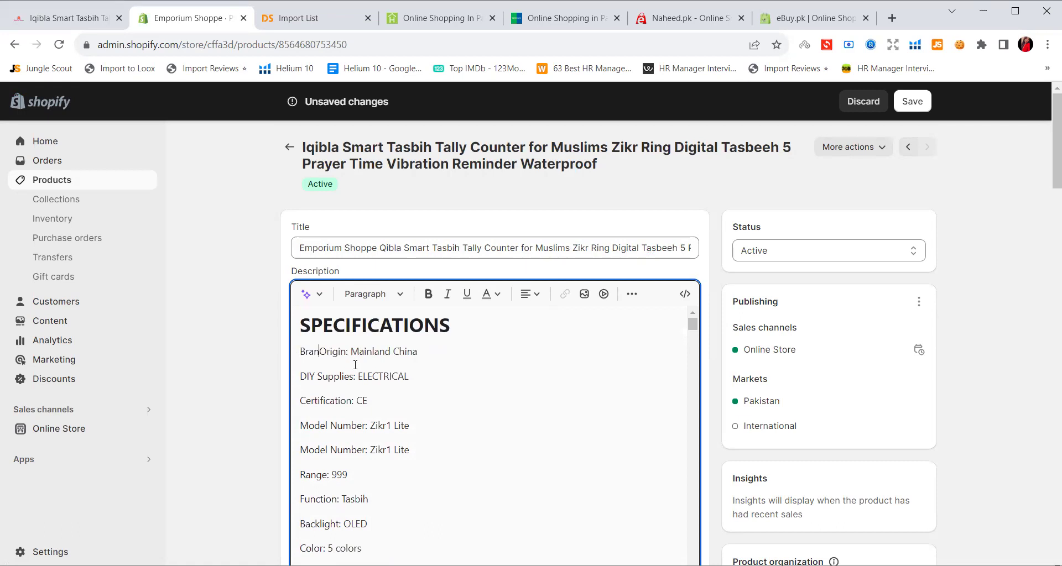
key("BackSpace")
Delete the Origin line from the specifications in the ring's description.
left_click(399, 352)
key("BackSpace")
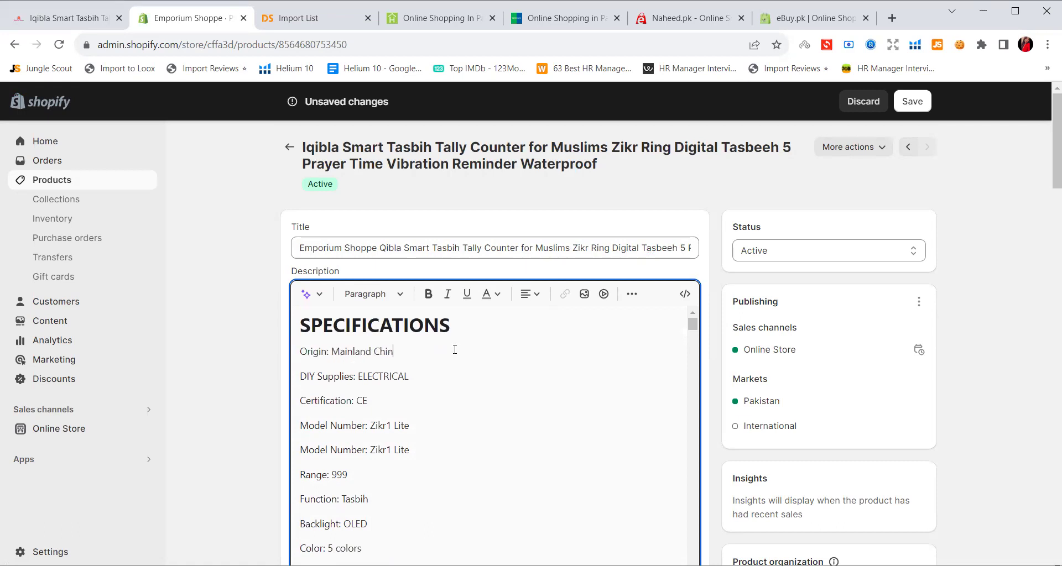
key("BackSpace")
key("BackSpace")
key("BackSpace")
key("BackSpace")
key("BackSpace")
key("BackSpace")
key("BackSpace")
key("BackSpace")
key("BackSpace")
key("BackSpace")
key("BackSpace")
key("BackSpace")
key("BackSpace")
key("BackSpace")
key("BackSpace")
key("BackSpace")
key("BackSpace")
Delete the DIY Supplies and Certification lines so Model Number directly follows the SPECIFICATIONS heading.
left_click(413, 357)
key("BackSpace")
key("BackSpace")
key("BackSpace")
key("BackSpace")
key("BackSpace")
key("BackSpace")
key("BackSpace")
key("BackSpace")
key("BackSpace")
key("BackSpace")
key("BackSpace")
key("BackSpace")
key("BackSpace")
key("BackSpace")
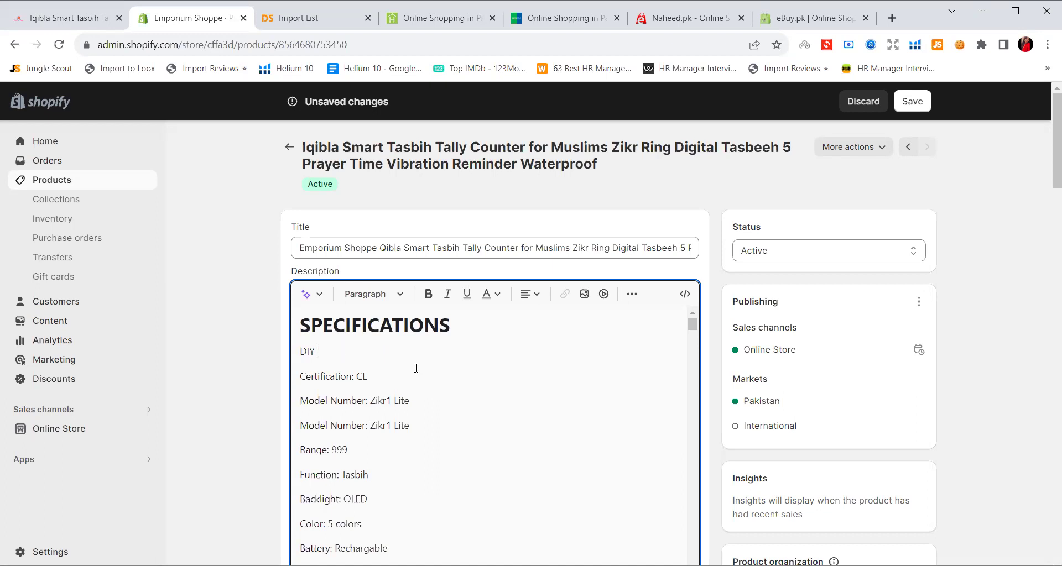
key("BackSpace")
key("BackSpace")
key("BackSpace")
key("BackSpace")
key("BackSpace")
key("BackSpace")
key("BackSpace")
key("BackSpace")
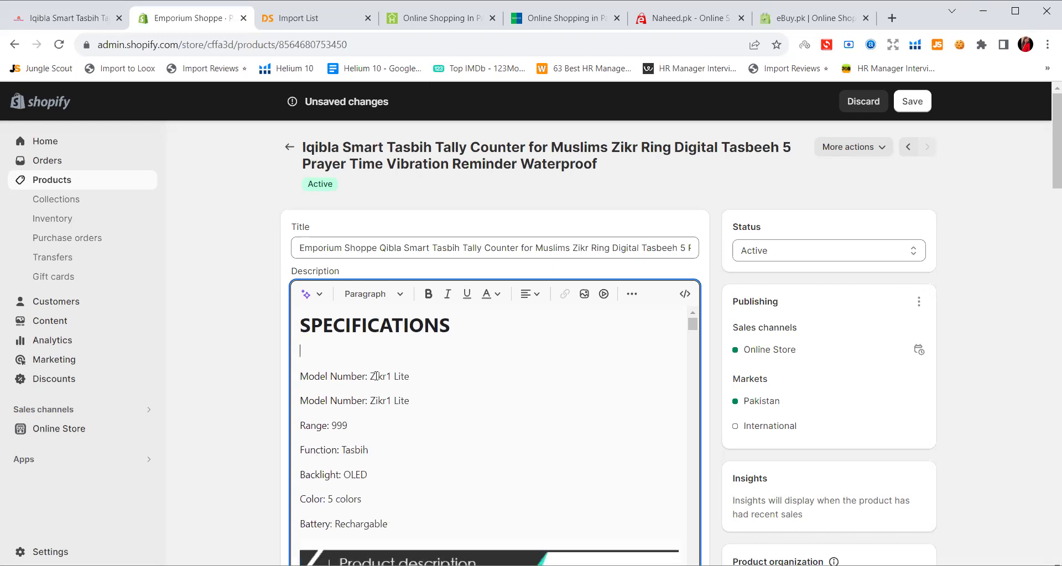
key("BackSpace")
Change the Brand entry in the description's product table to QIBLA.
scroll(350, 429, "down", 1)
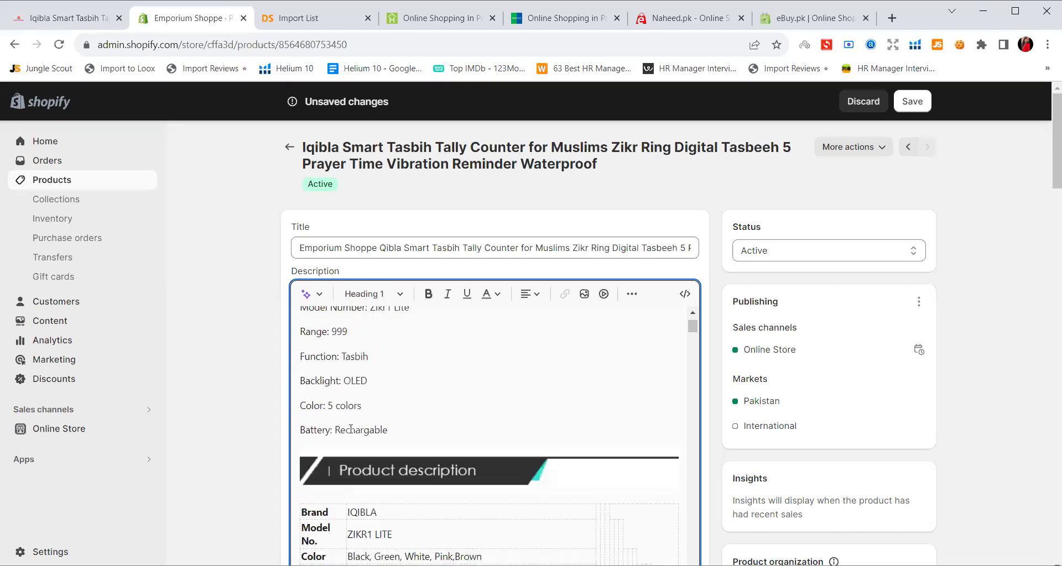
scroll(364, 369, "down", 4)
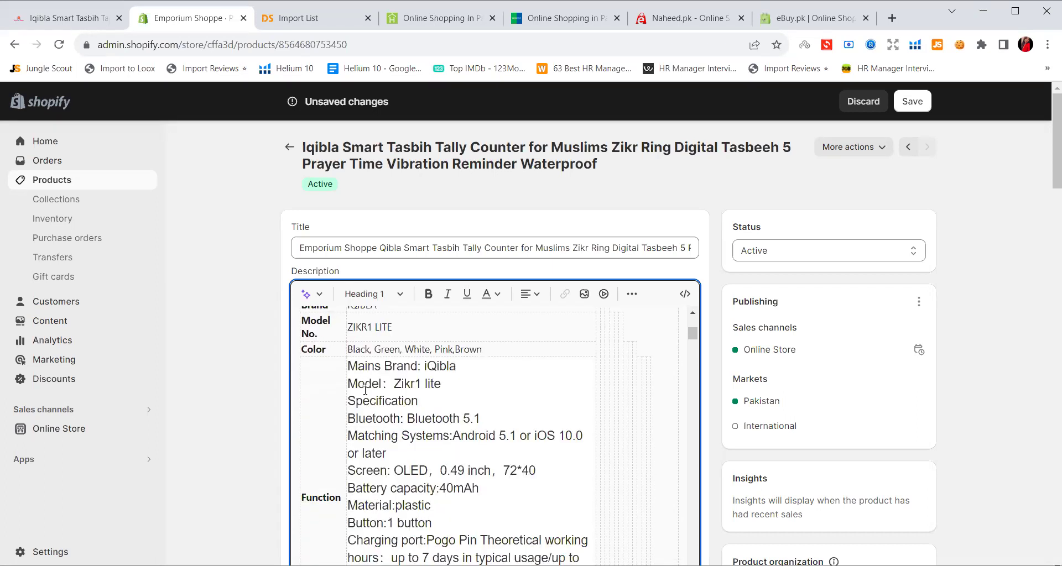
scroll(365, 391, "up", 1)
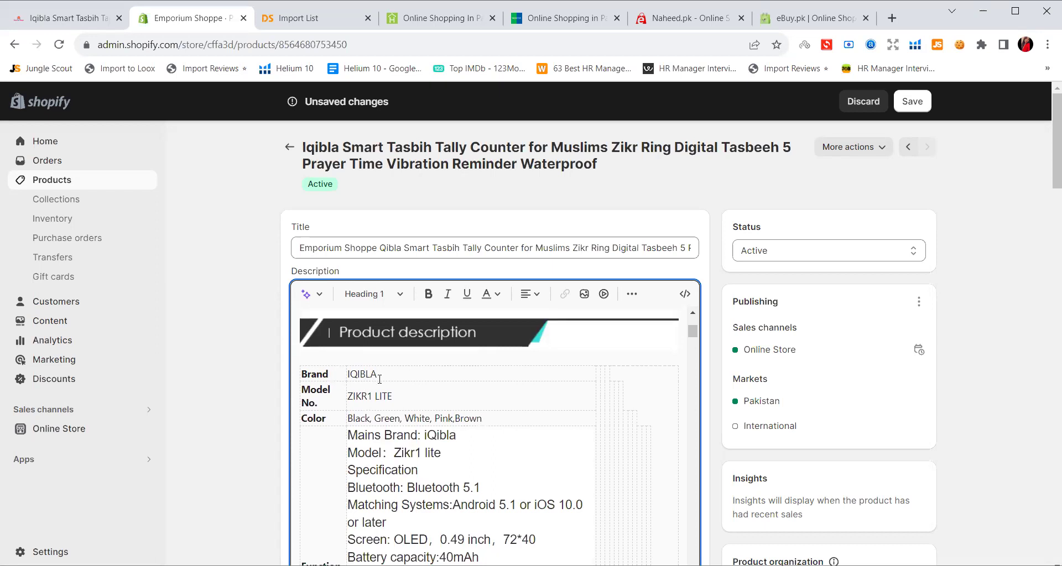
left_click(351, 374)
key("BackSpace")
Review the rest of the ring's description, including its function details and pictures, and the product media.
scroll(374, 388, "down", 1)
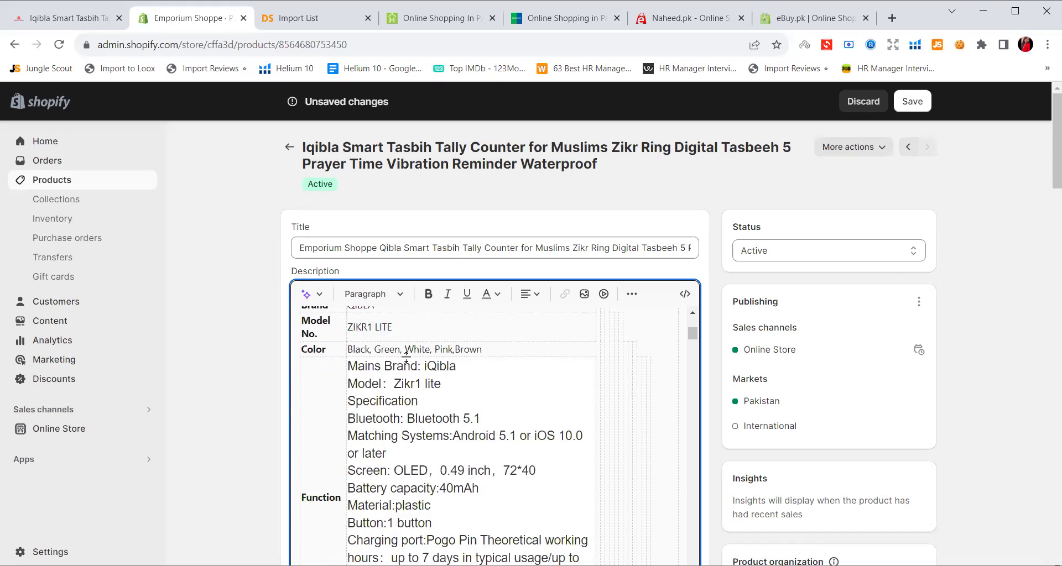
scroll(453, 373, "down", 1)
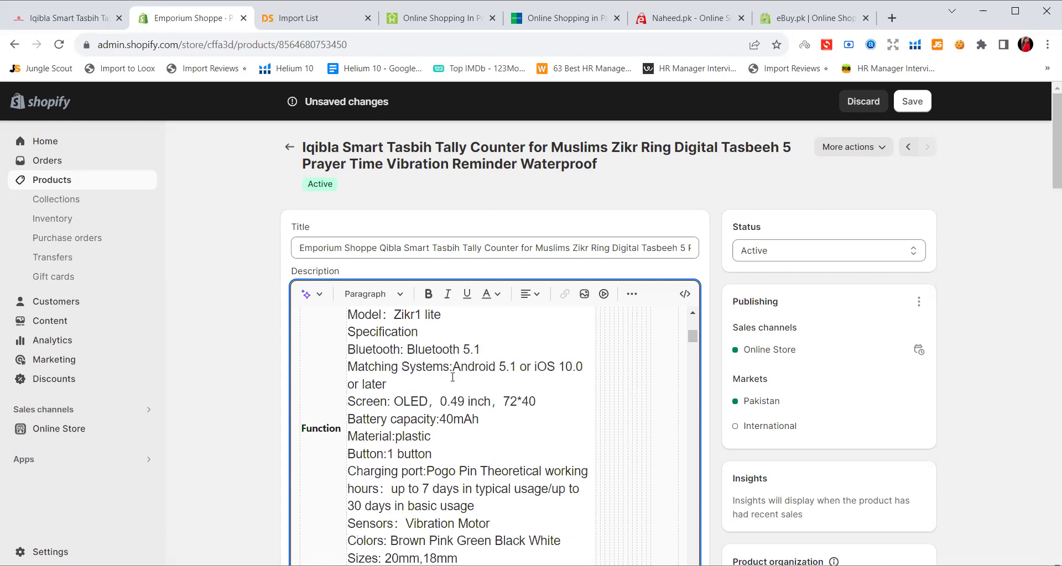
scroll(450, 379, "down", 2)
scroll(433, 411, "down", 5)
scroll(433, 411, "down", 10)
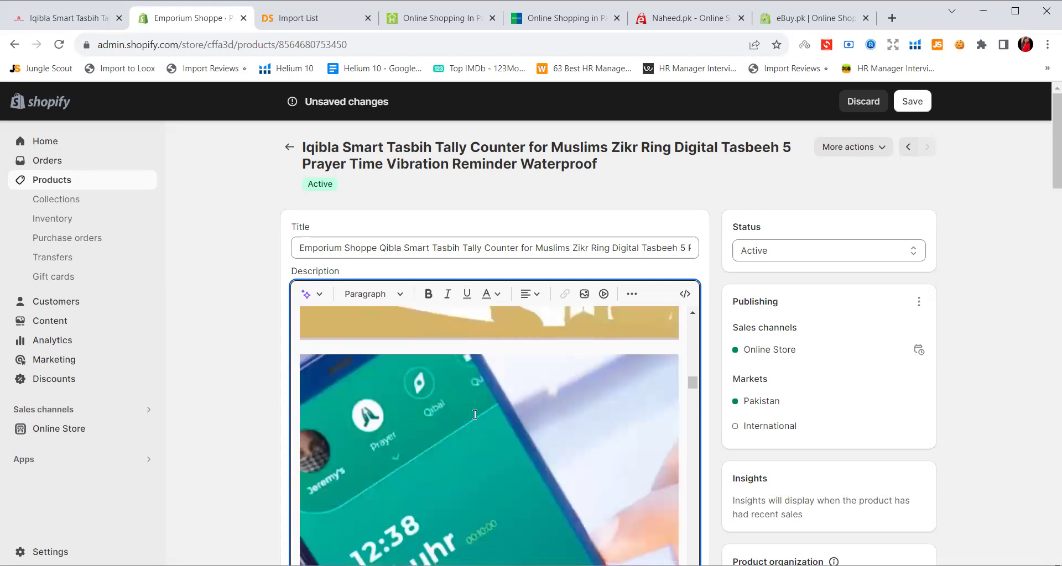
scroll(474, 414, "down", 4)
scroll(796, 371, "down", 5)
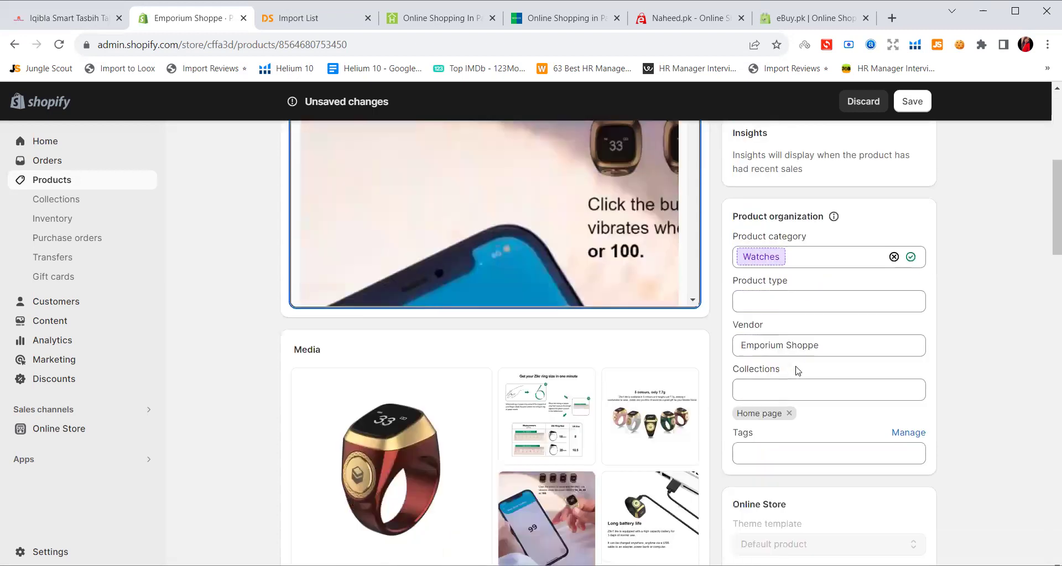
scroll(795, 371, "down", 6)
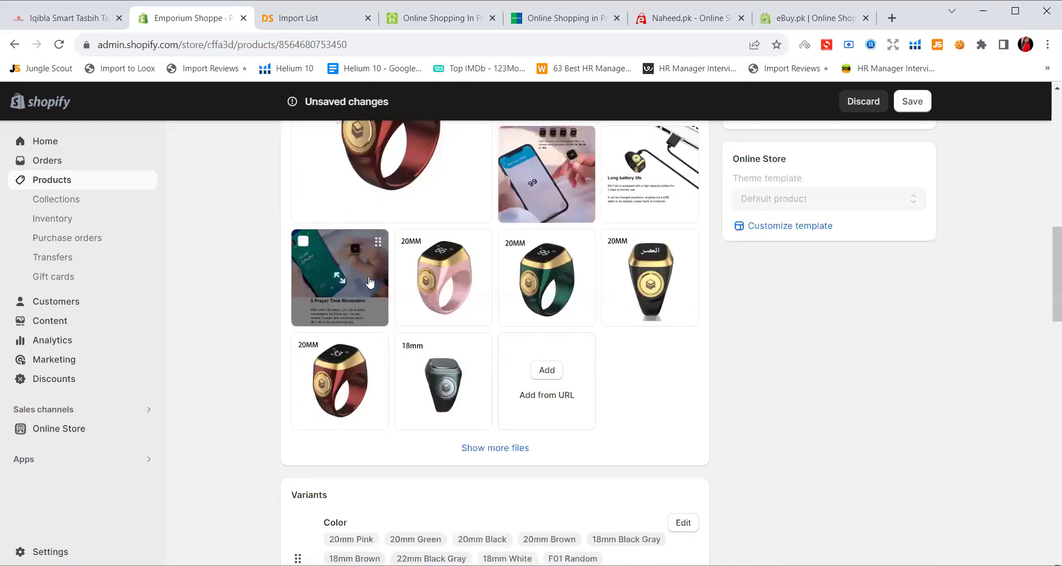
scroll(448, 360, "down", 4)
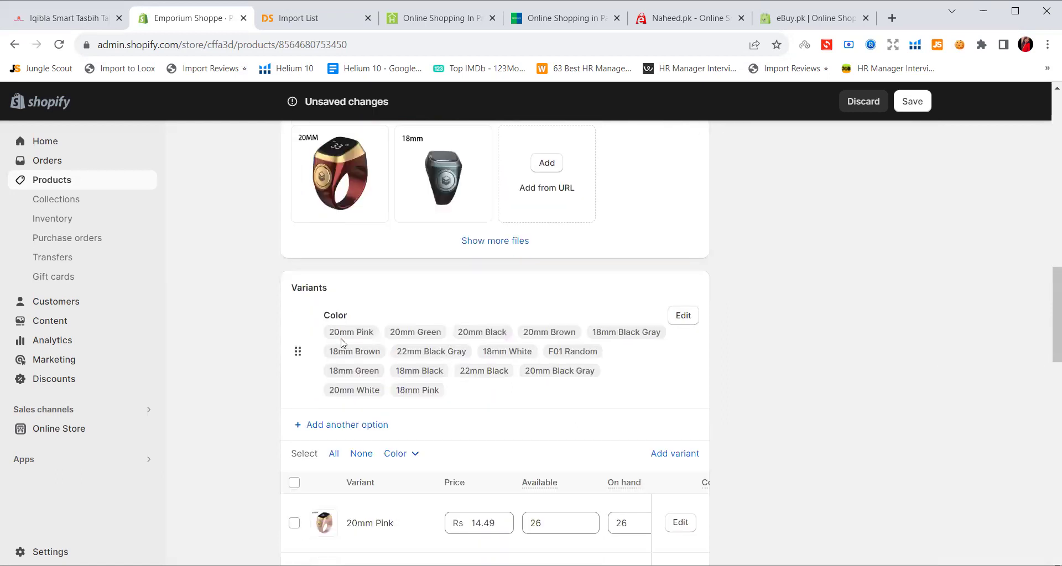
Examine the ring's color variants with their prices and available quantities, down to the search engine listing.
left_click_drag(290, 288, 319, 288)
scroll(387, 343, "down", 3)
left_click(757, 320)
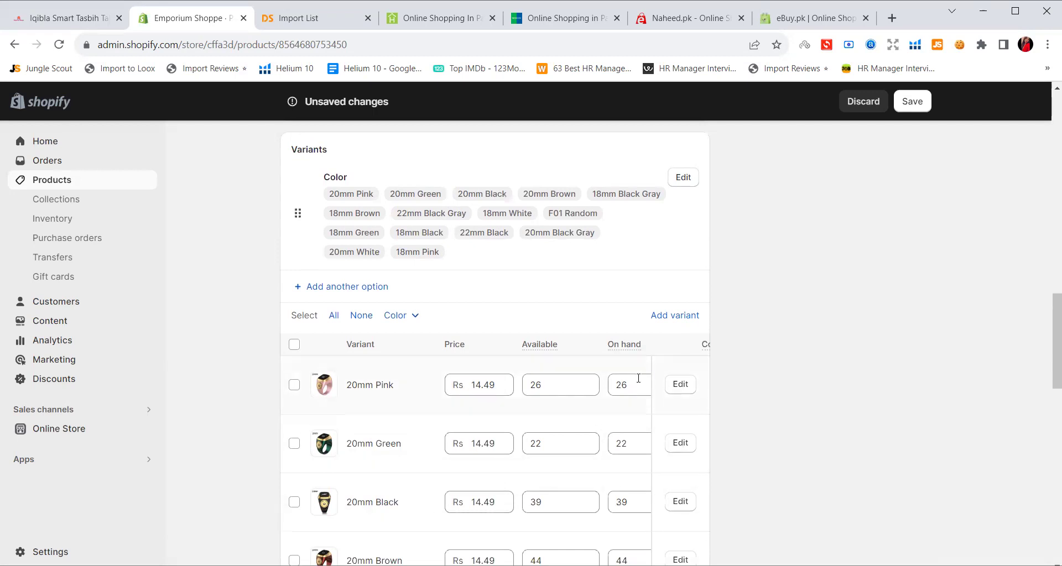
scroll(569, 422, "down", 6)
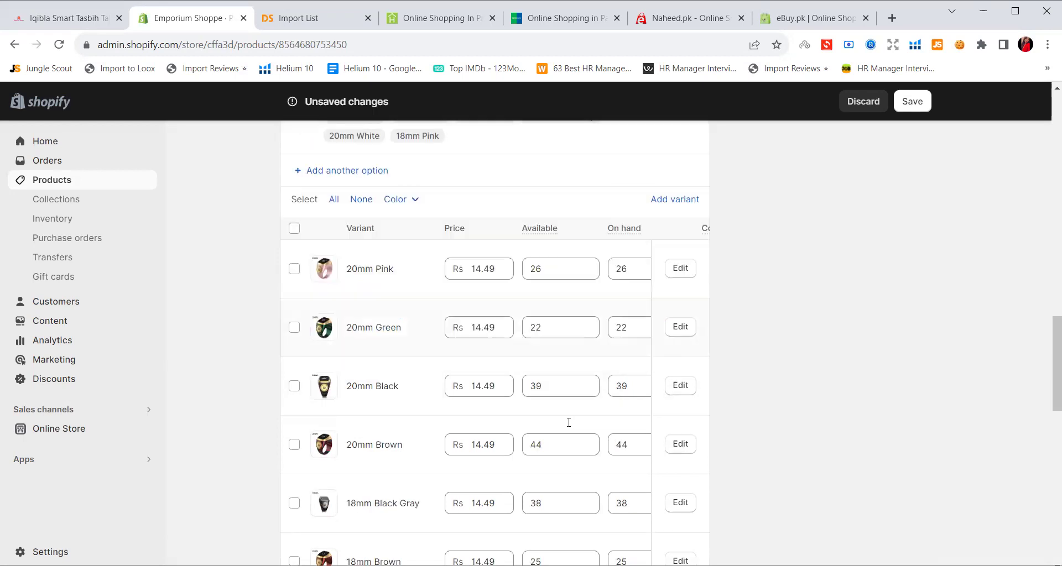
scroll(550, 436, "down", 8)
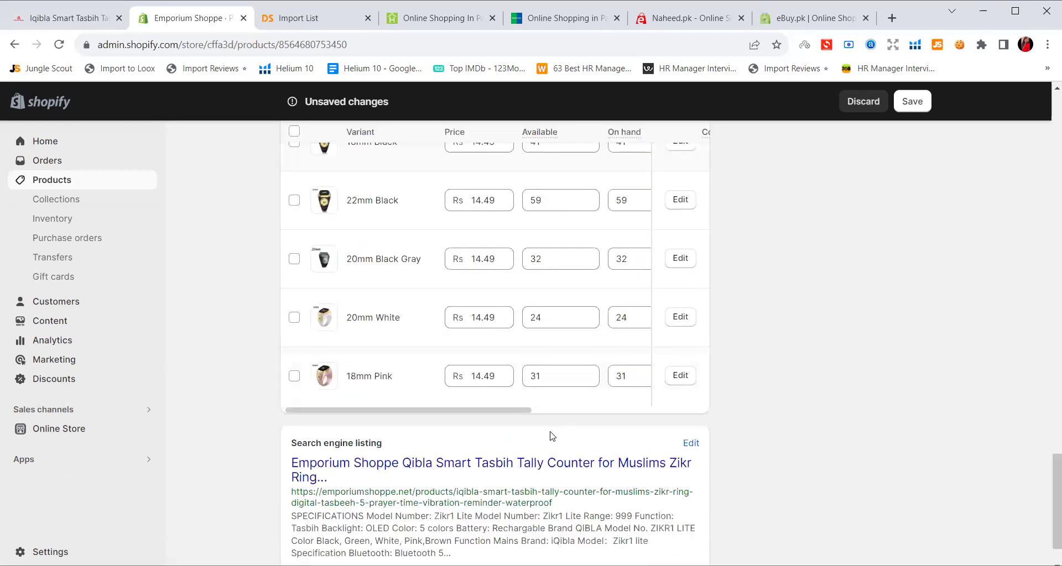
scroll(471, 399, "up", 1)
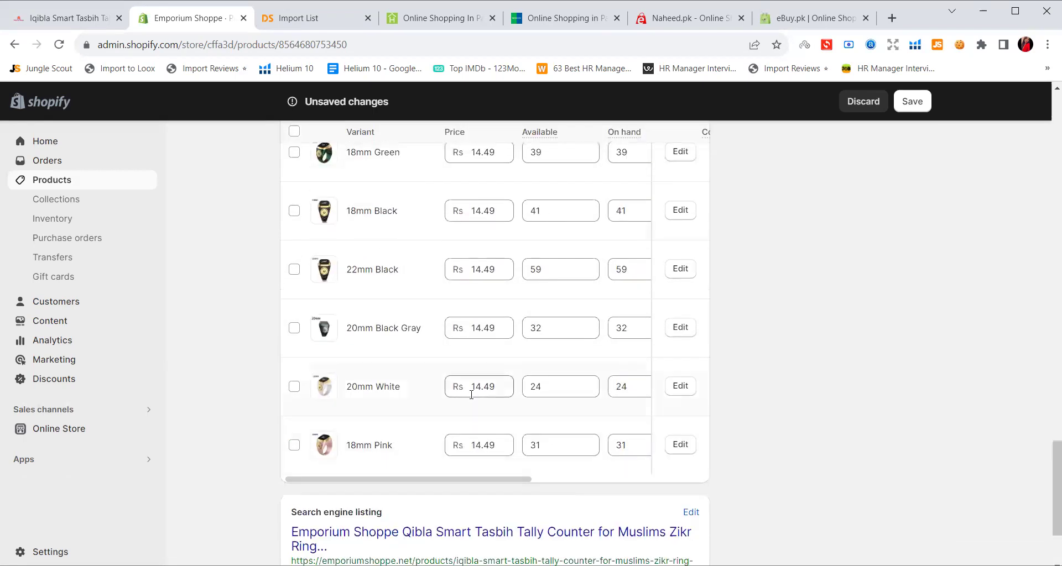
scroll(471, 397, "down", 1)
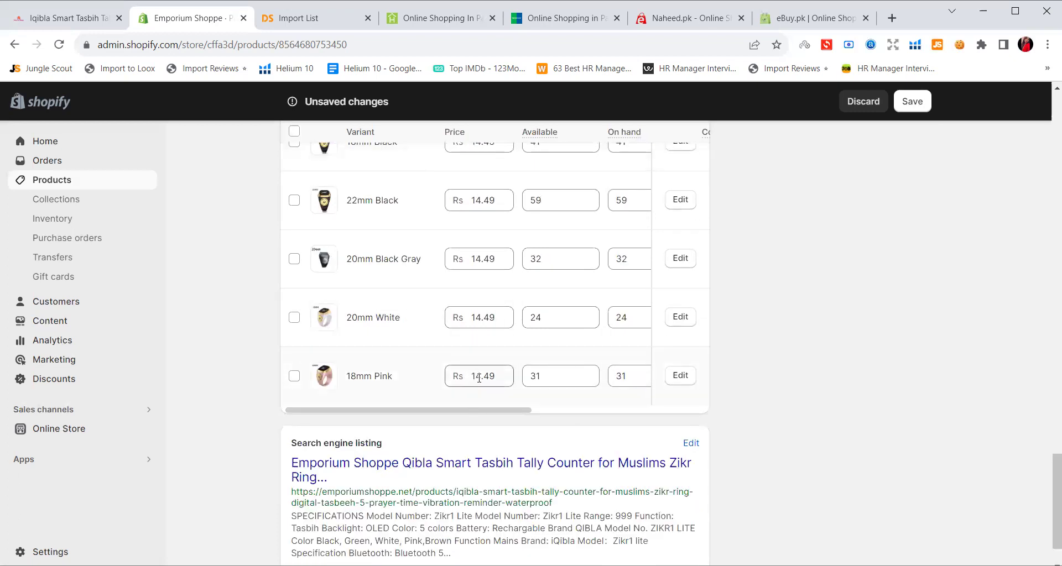
scroll(478, 378, "up", 9)
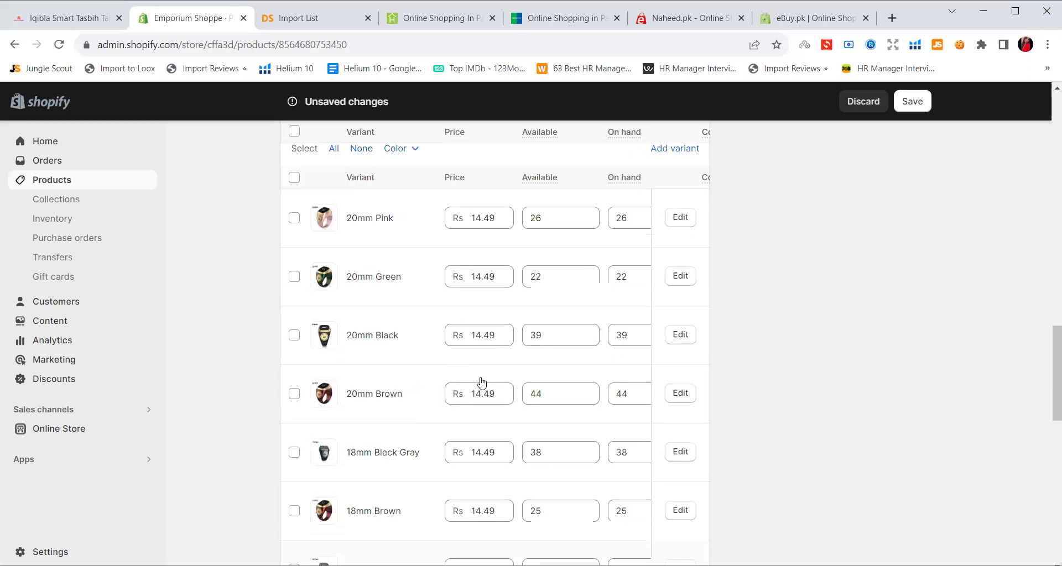
scroll(481, 382, "up", 1)
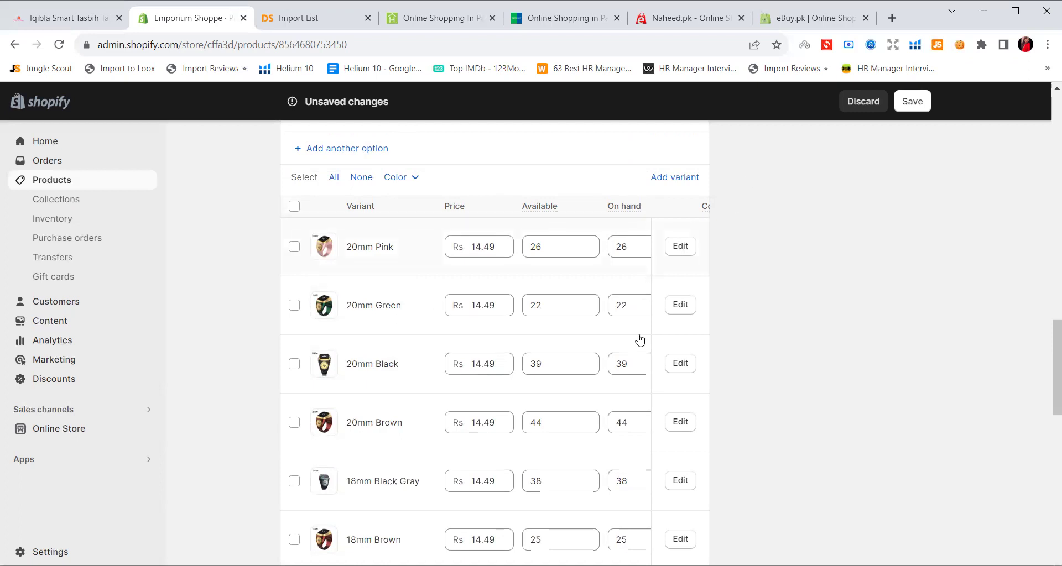
scroll(556, 437, "down", 5)
scroll(555, 428, "down", 7)
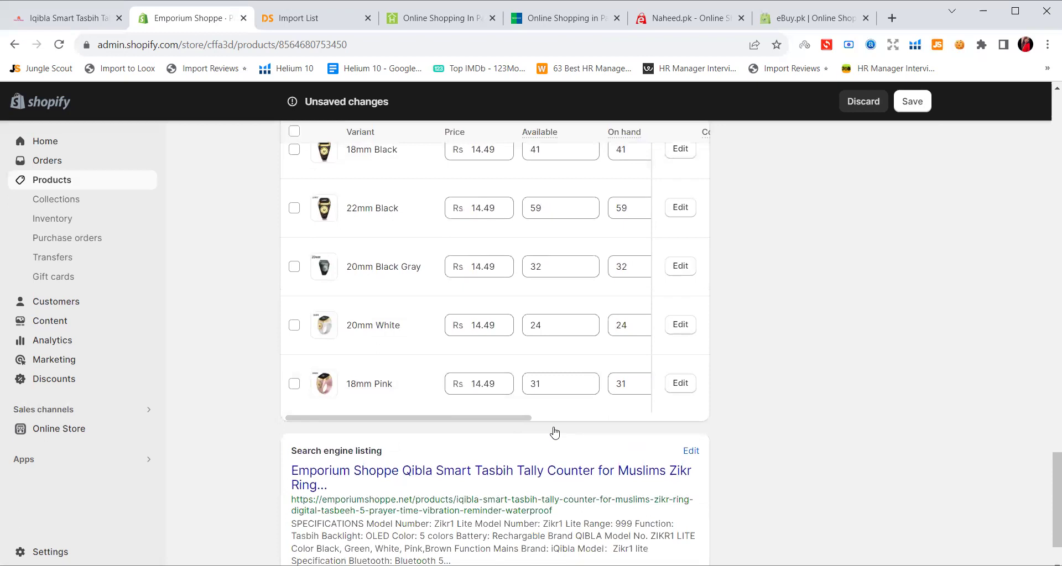
Inspect the Committed, Unavailable and SKU columns of the variants table, and return to its price and stock columns.
left_click_drag(515, 414, 680, 406)
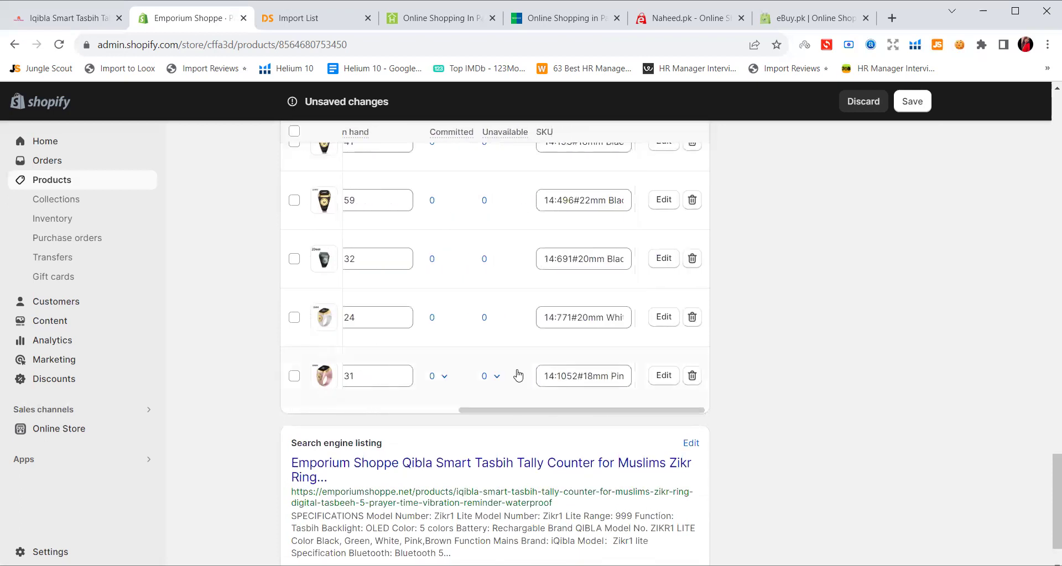
scroll(517, 374, "up", 7)
scroll(518, 374, "up", 7)
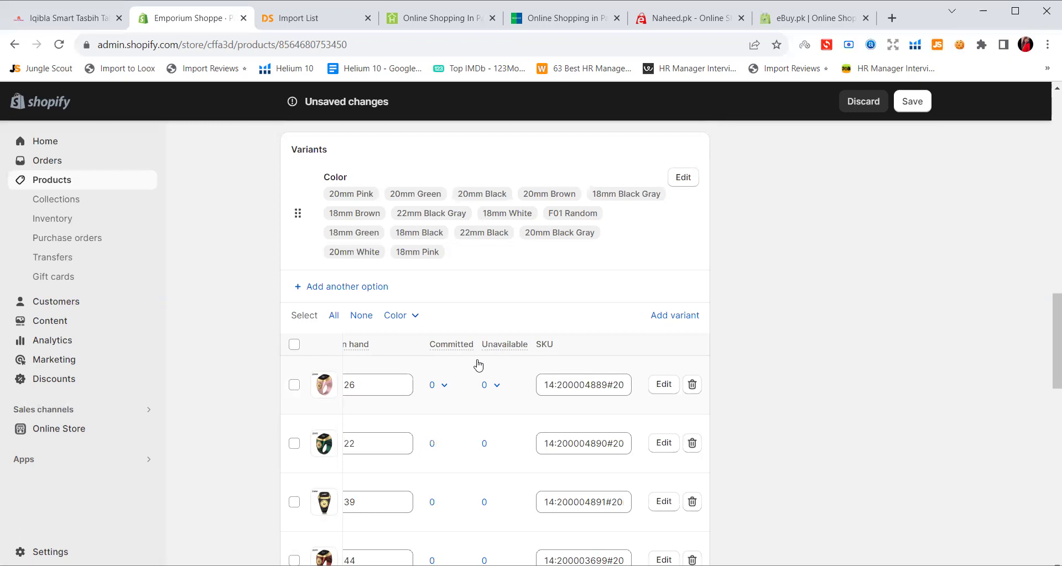
scroll(478, 365, "down", 15)
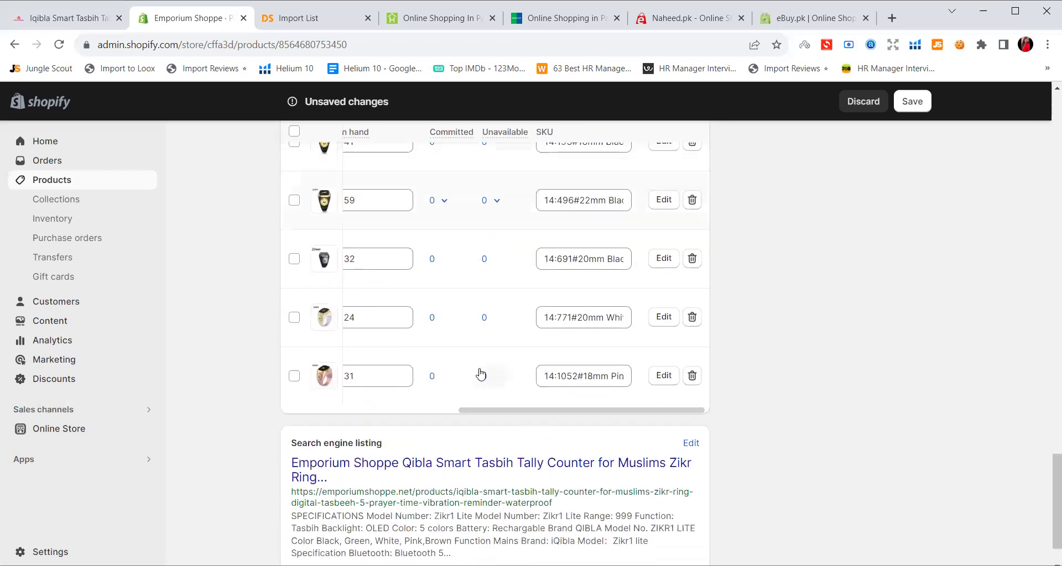
scroll(480, 375, "down", 1)
left_click_drag(481, 350, 312, 354)
scroll(602, 370, "up", 1)
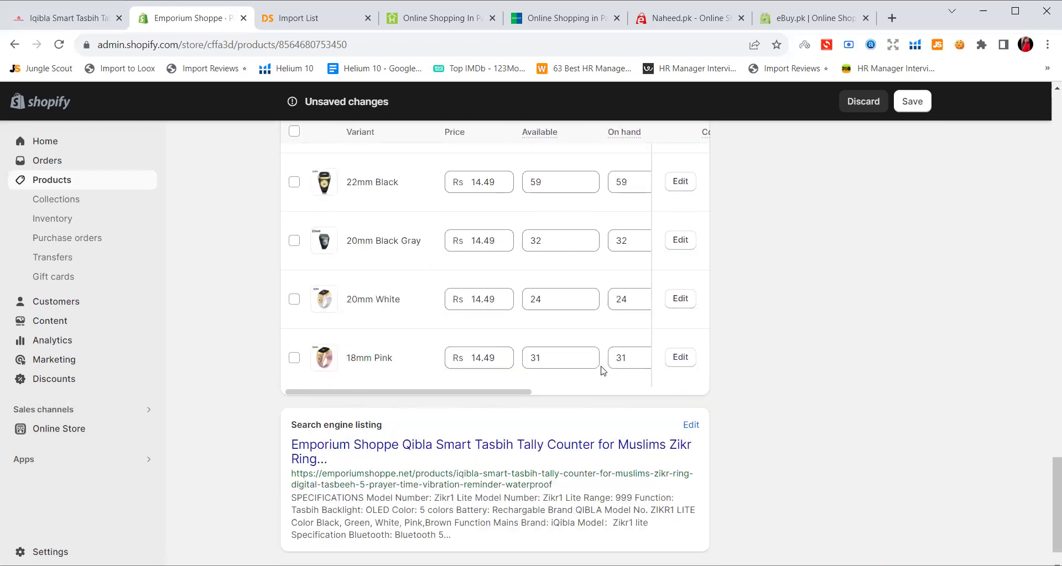
Check the ring's status options and its publishing settings for sales channels and markets.
scroll(602, 371, "up", 20)
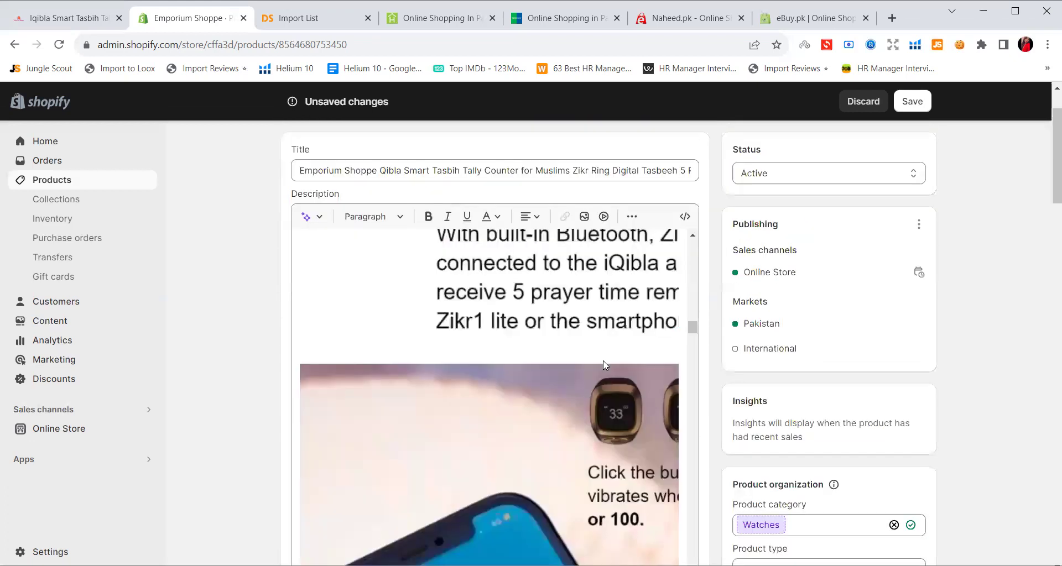
scroll(603, 361, "up", 2)
left_click_drag(758, 225, 733, 227)
scroll(768, 246, "down", 1)
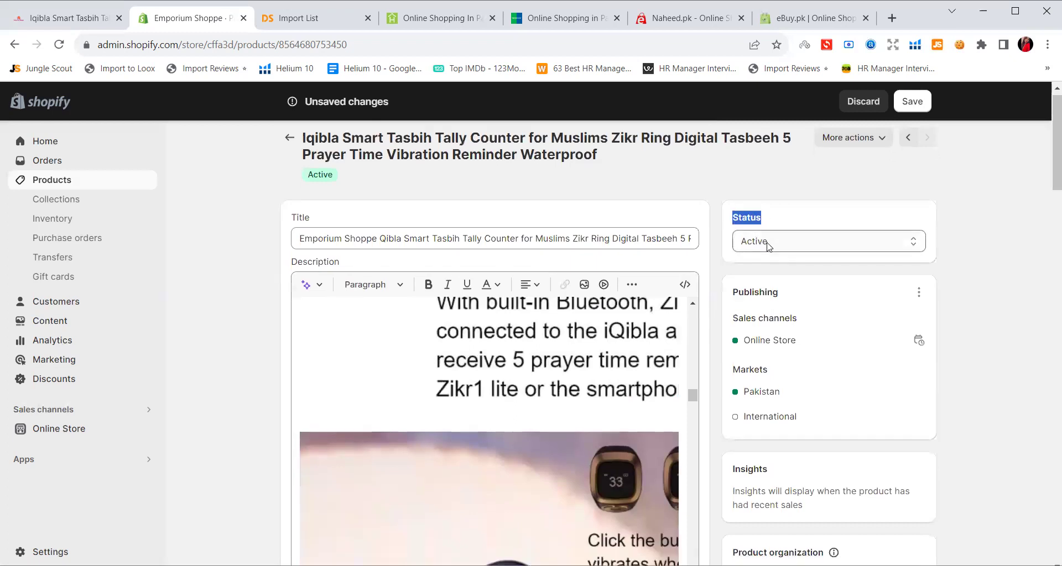
scroll(768, 246, "down", 1)
left_click(779, 191)
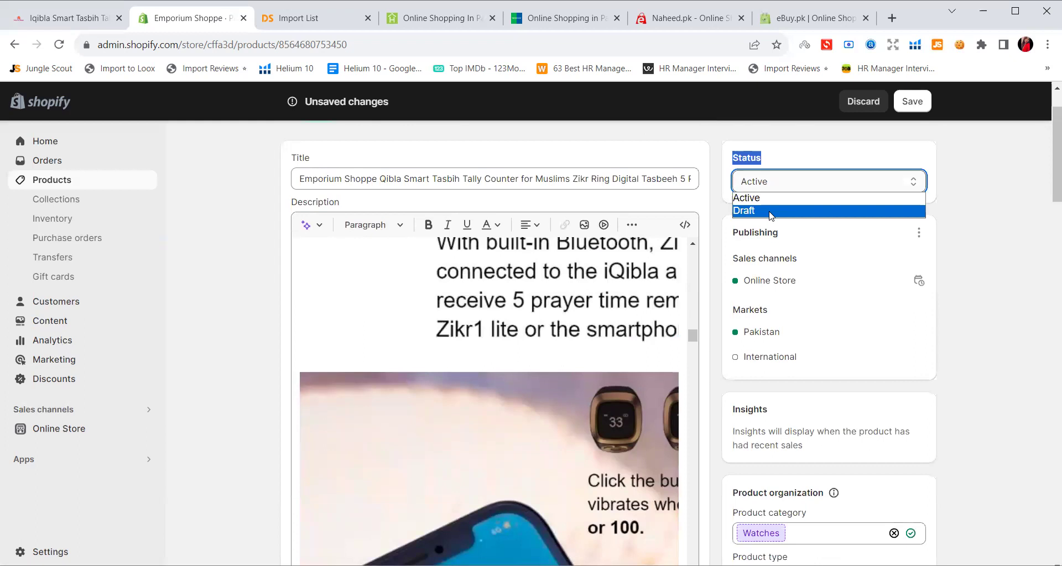
scroll(785, 232, "down", 1)
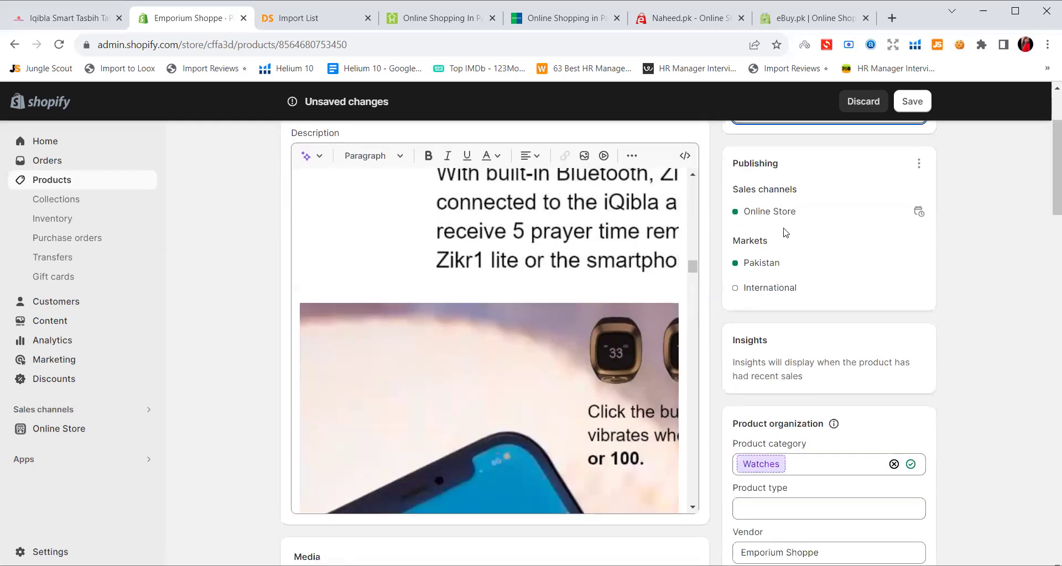
Check which sales channels the ring is published to in its sales channel settings, leaving them as they are.
left_click_drag(742, 212, 797, 215)
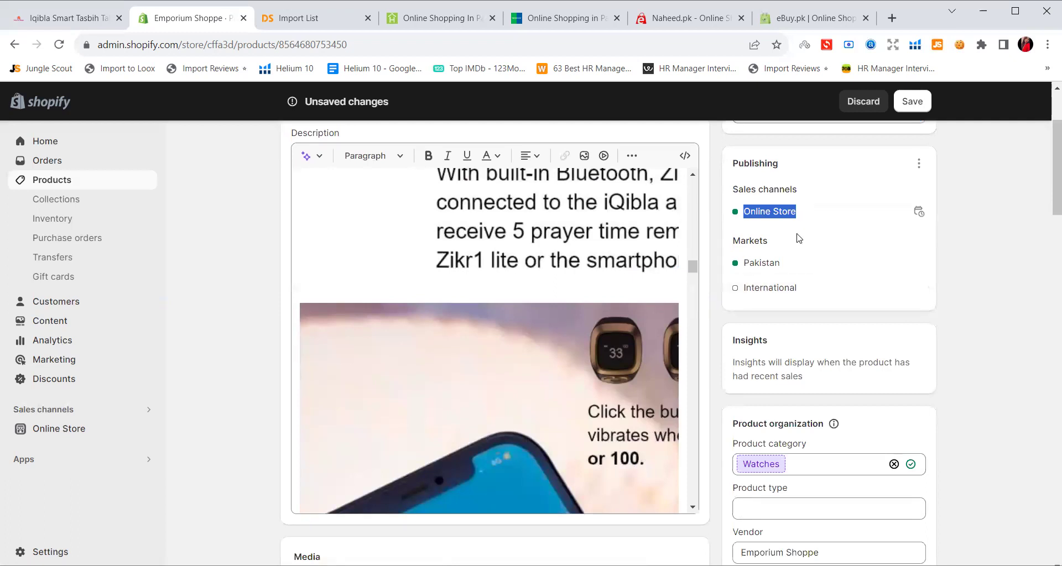
left_click_drag(733, 164, 865, 169)
left_click(918, 165)
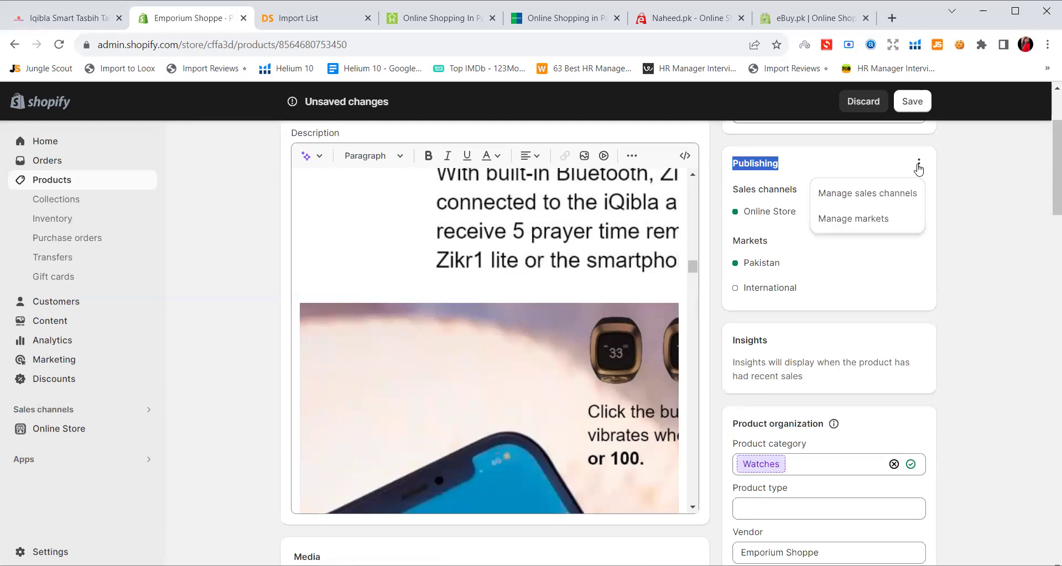
left_click(885, 201)
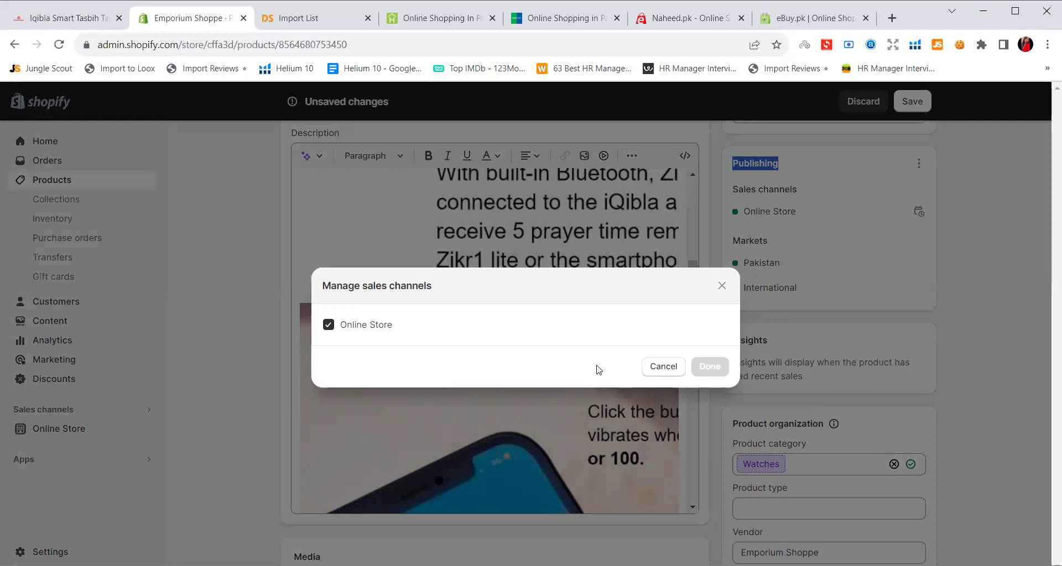
left_click(663, 367)
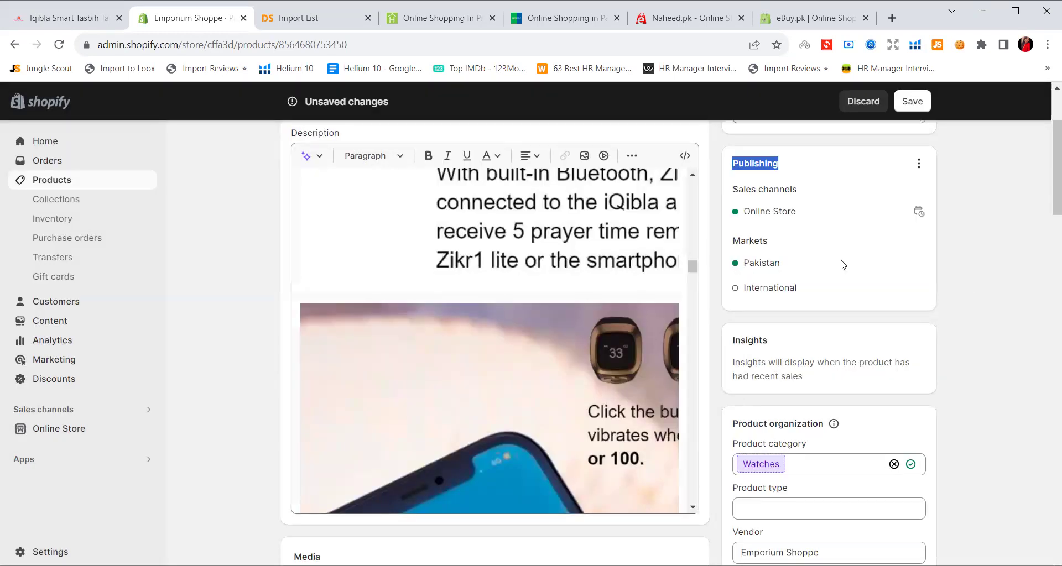
Review the ring's product organization details, including its category and vendor.
scroll(1003, 308, "down", 4)
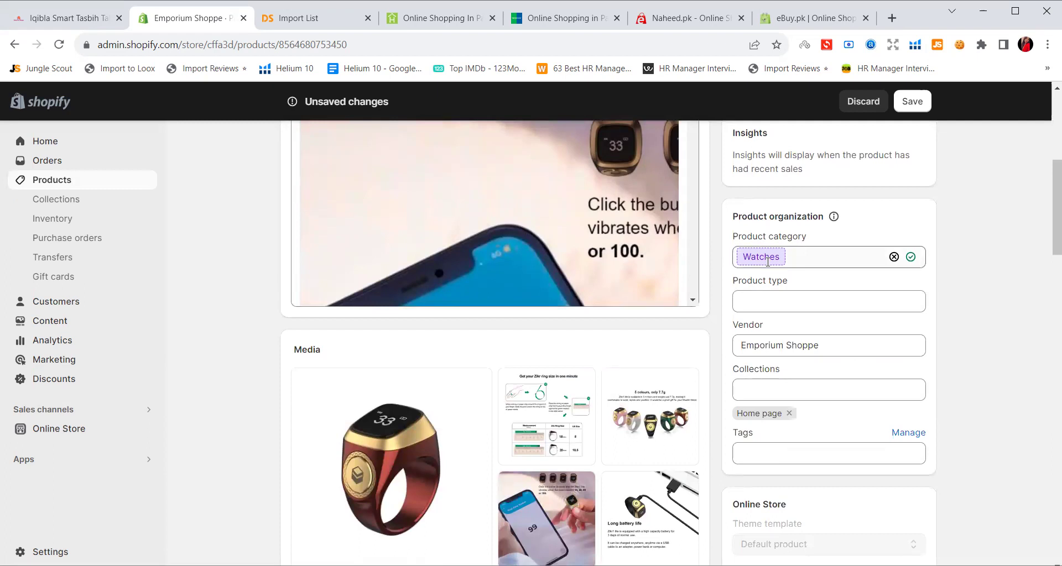
scroll(766, 262, "down", 1)
double_click(748, 256)
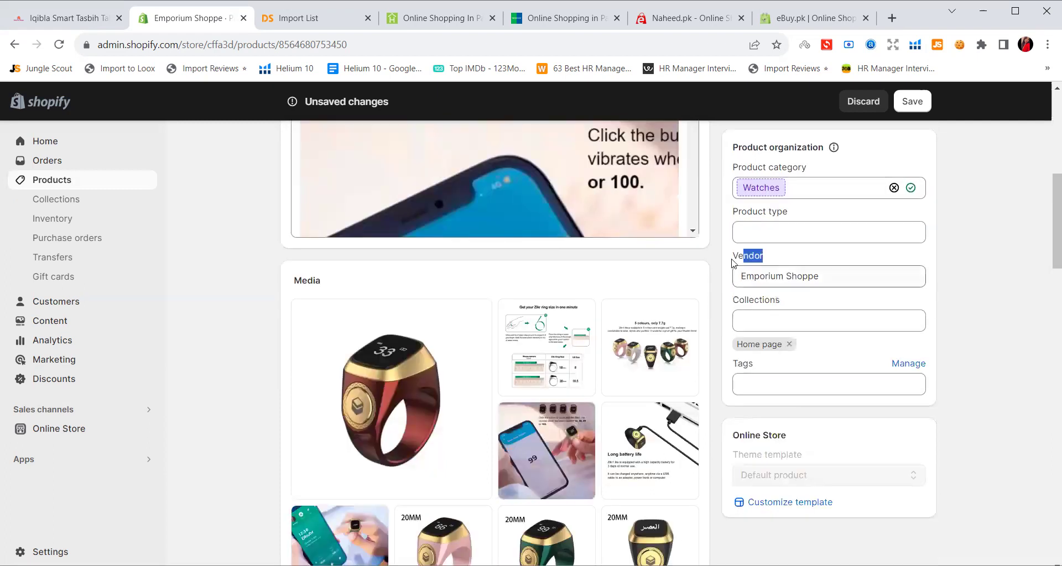
left_click_drag(830, 277, 740, 277)
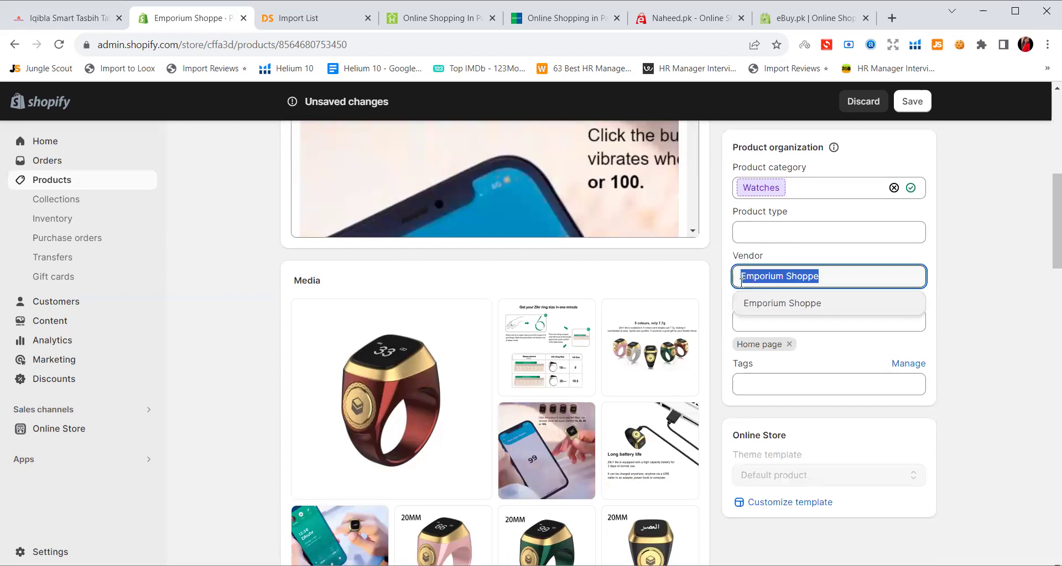
left_click(999, 299)
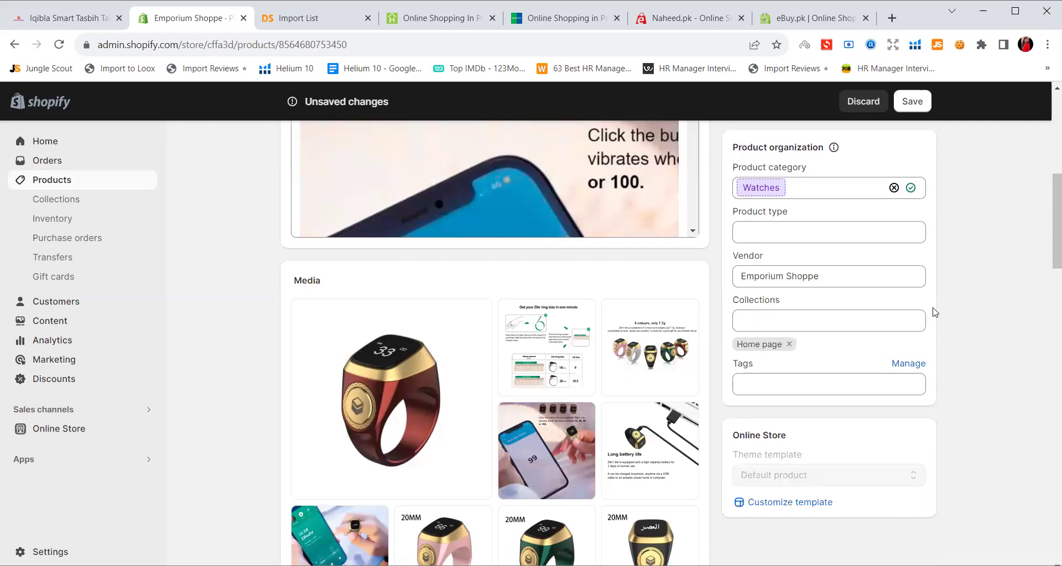
Check which collections are available for the ring, alongside its tags and media.
scroll(935, 313, "down", 1)
left_click(767, 252)
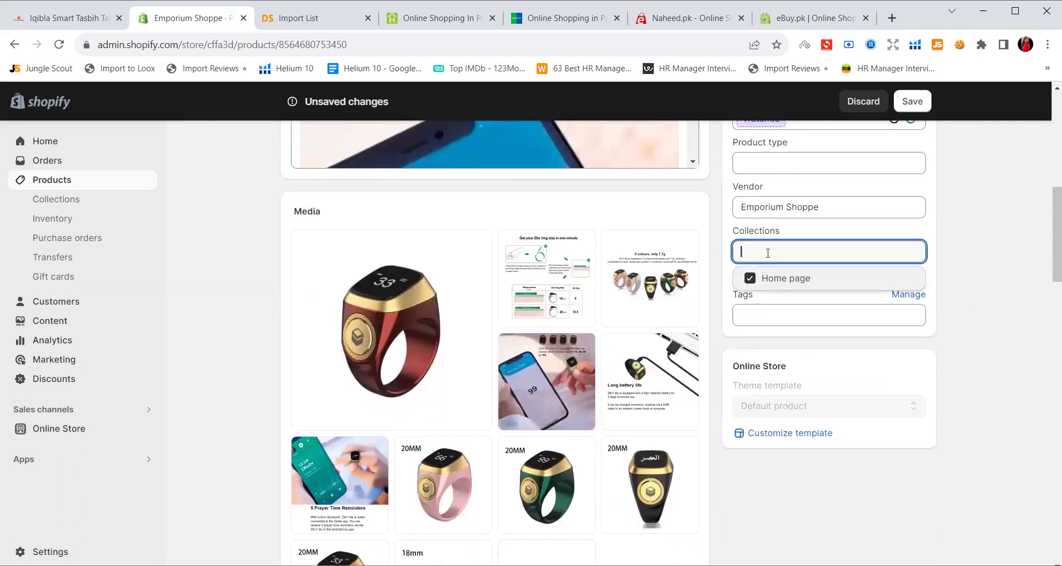
left_click(983, 279)
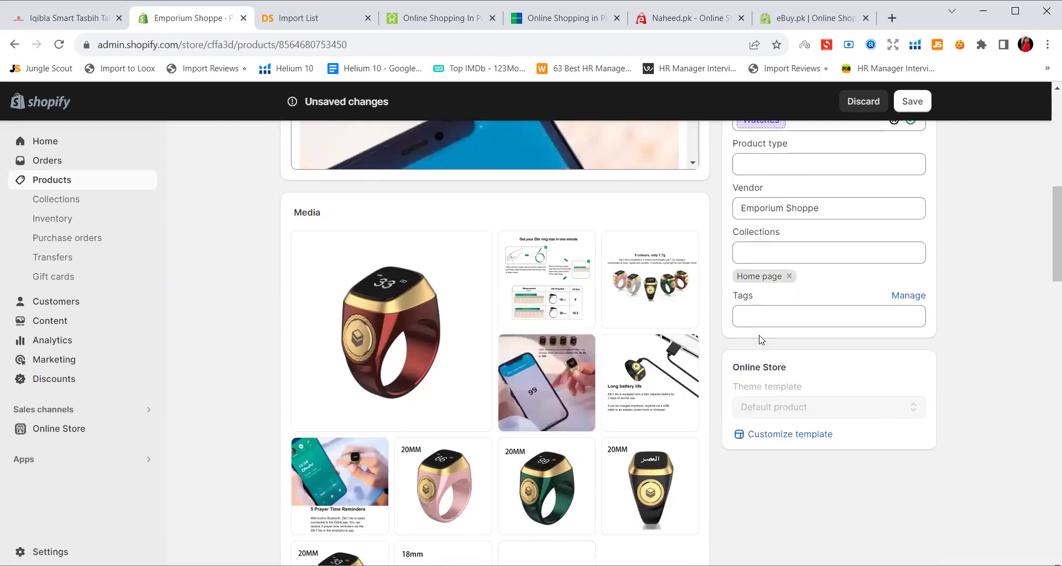
scroll(794, 258, "up", 2)
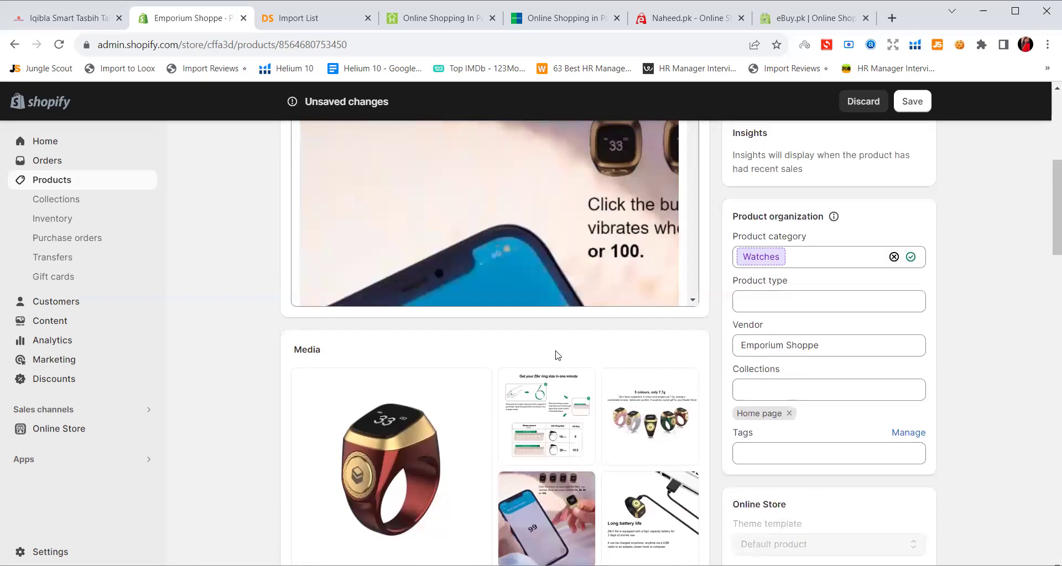
scroll(555, 354, "down", 2)
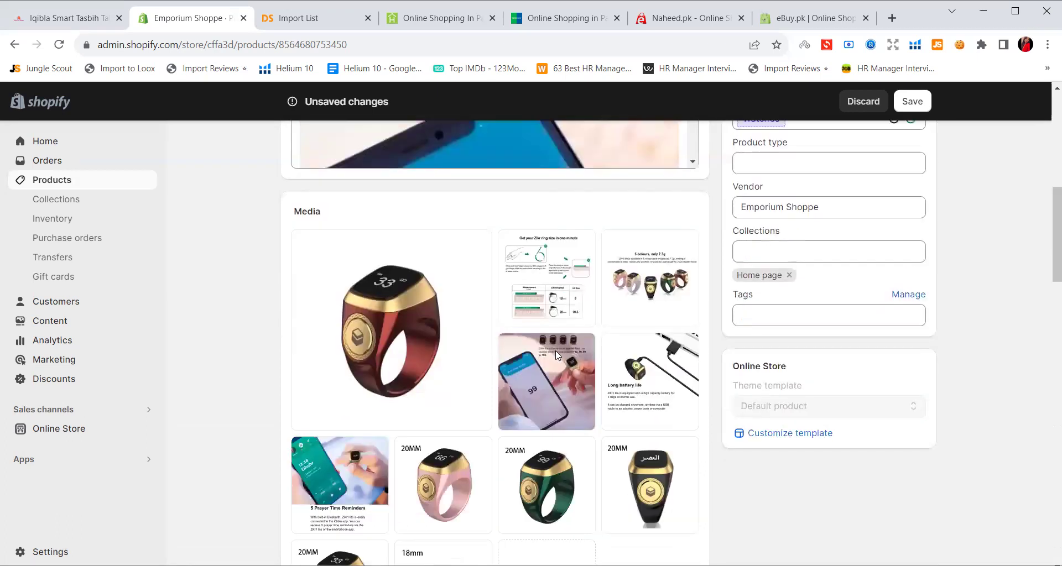
left_click(768, 243)
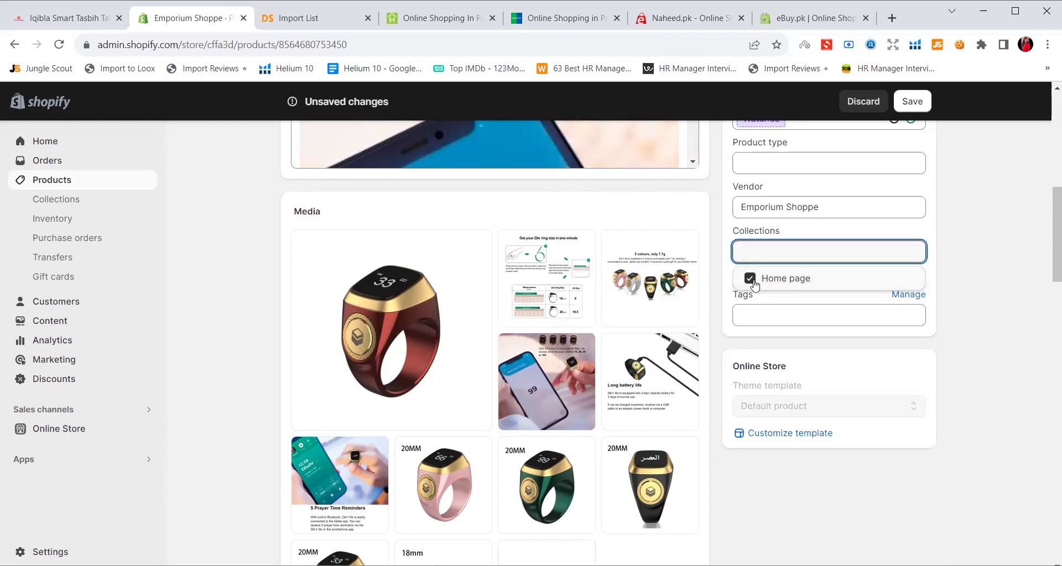
left_click(984, 270)
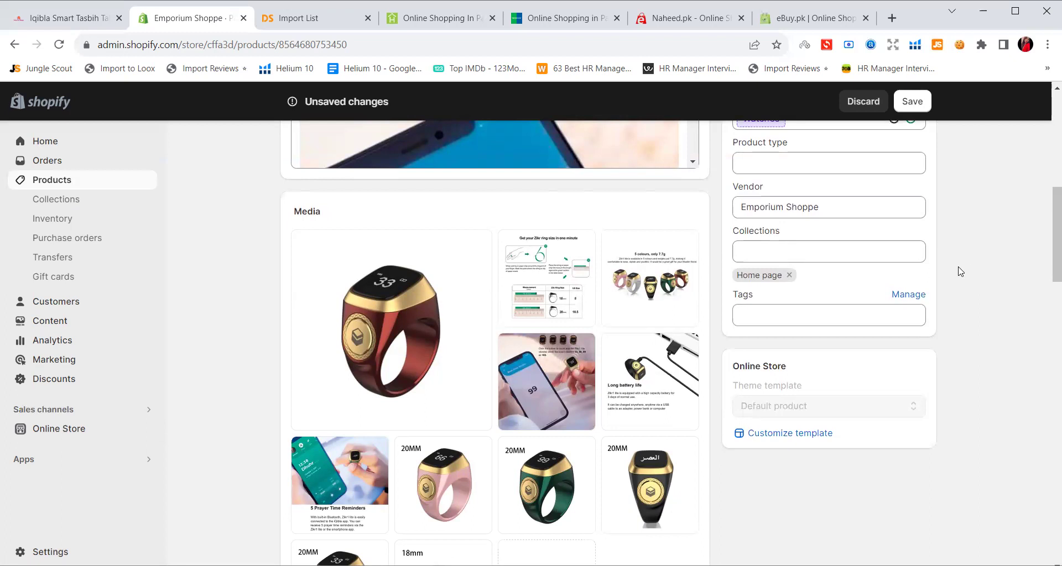
left_click(789, 250)
left_click(985, 280)
Save the ring's edited listing, reload its storefront page, and return to the product in the Shopify admin.
left_click(907, 111)
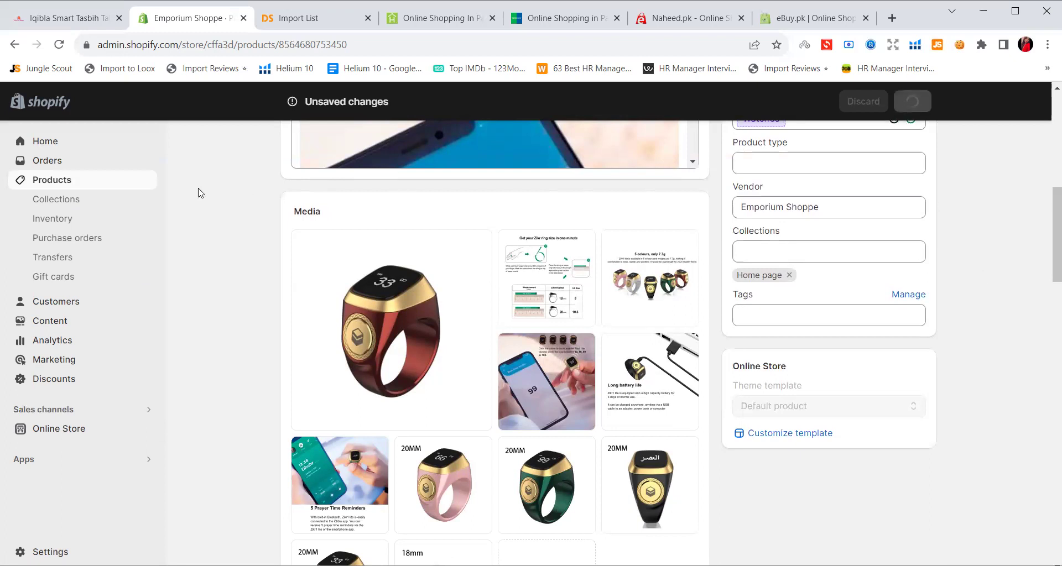
left_click(89, 17)
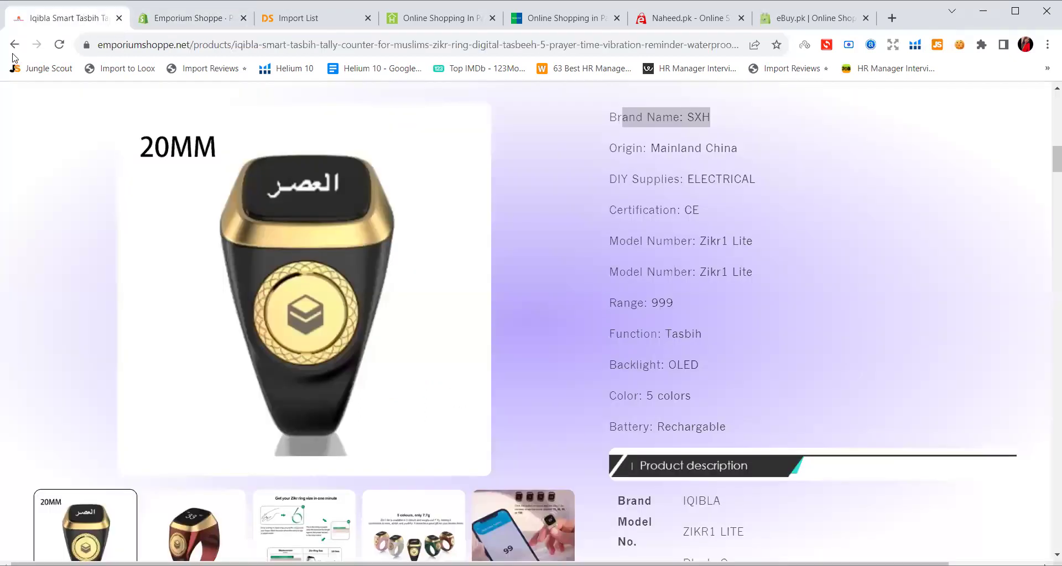
scroll(652, 267, "up", 2)
left_click(652, 273)
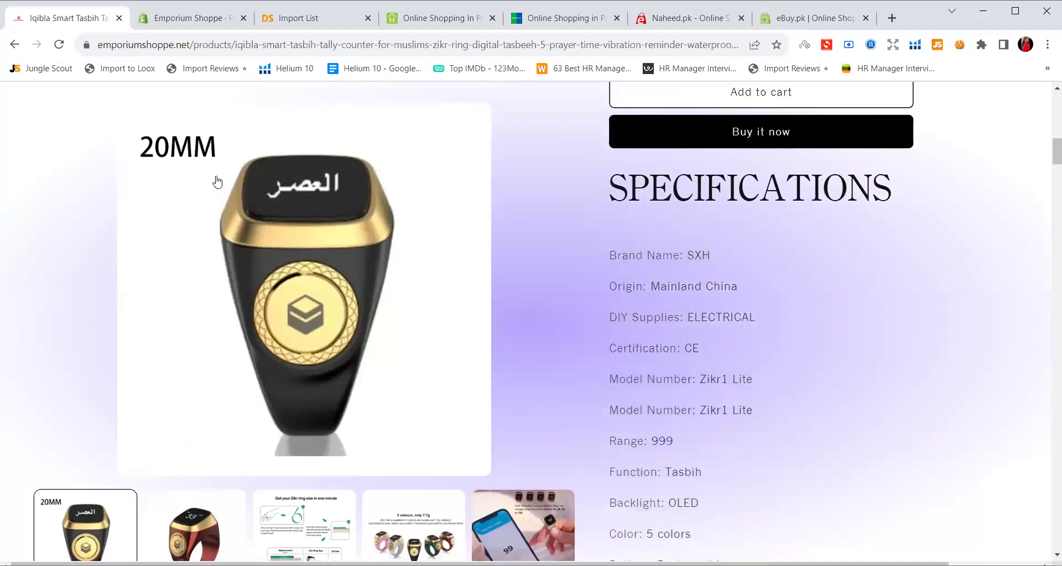
left_click(60, 46)
left_click(169, 19)
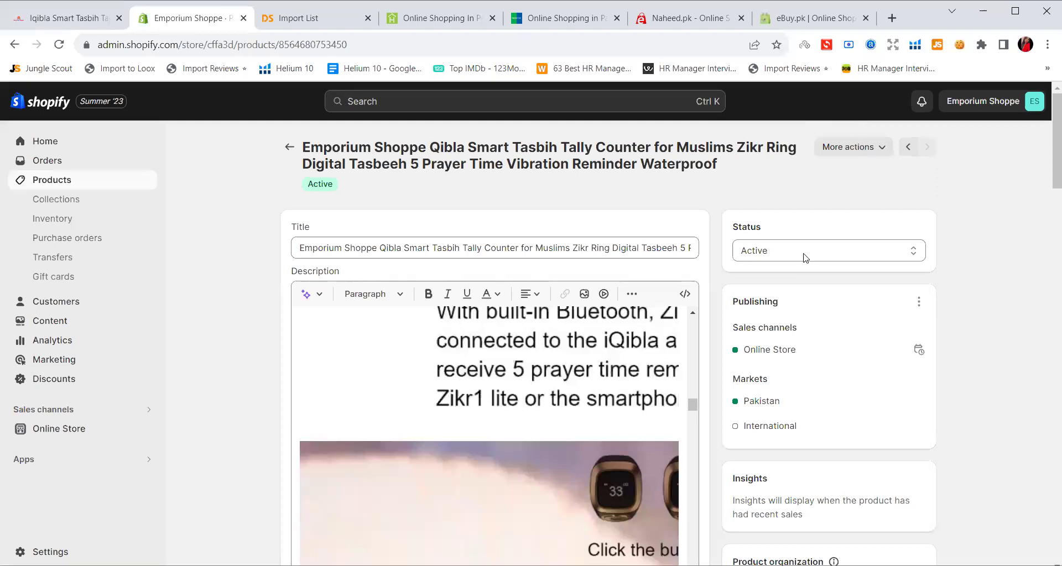
Review the saved ring listing from its organization details back to the start of the description, check its additional actions, and reload the page.
scroll(800, 260, "down", 6)
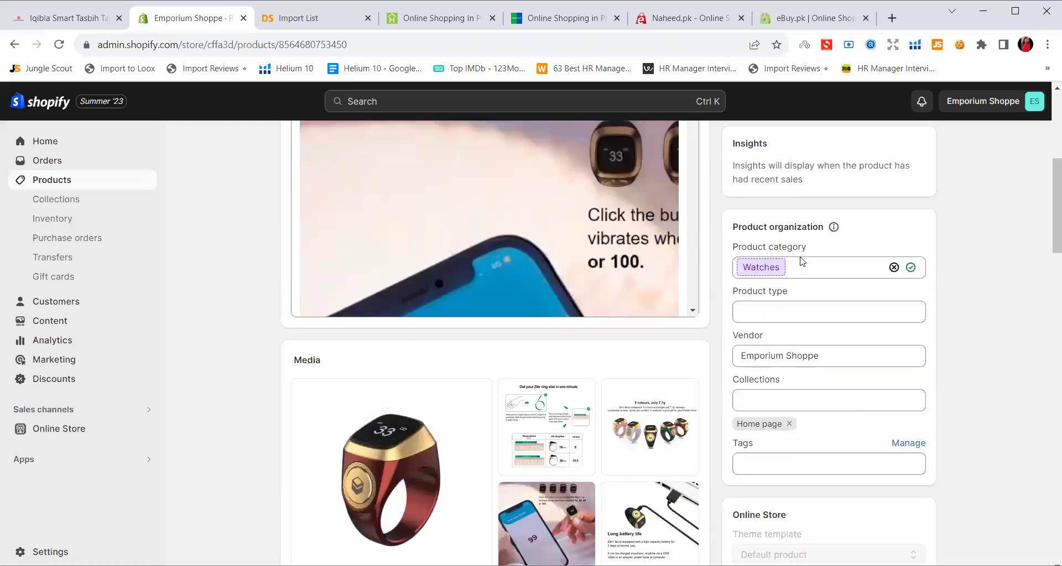
scroll(508, 295, "up", 10)
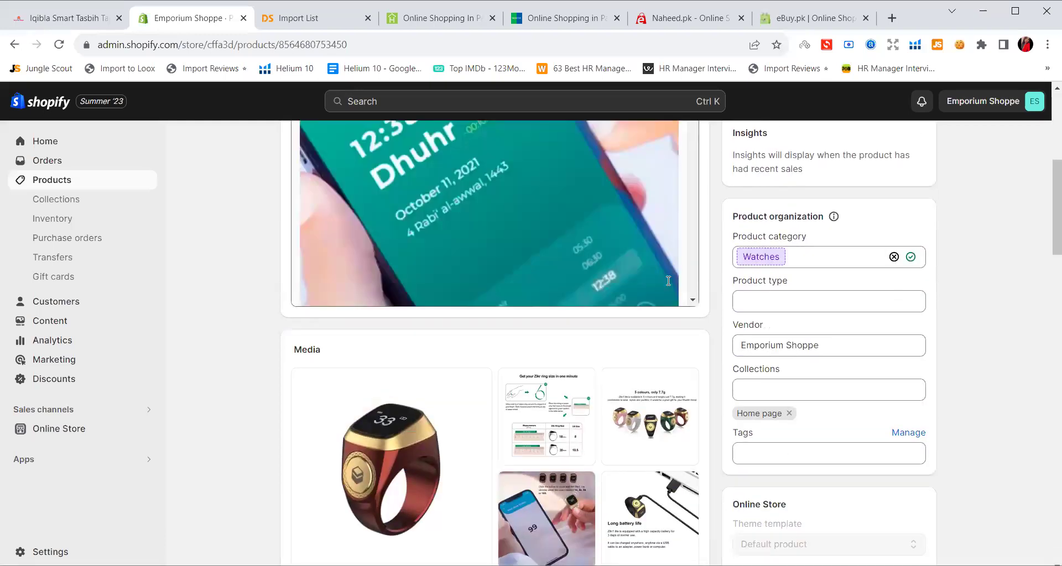
scroll(780, 281, "up", 6)
scroll(497, 324, "up", 10)
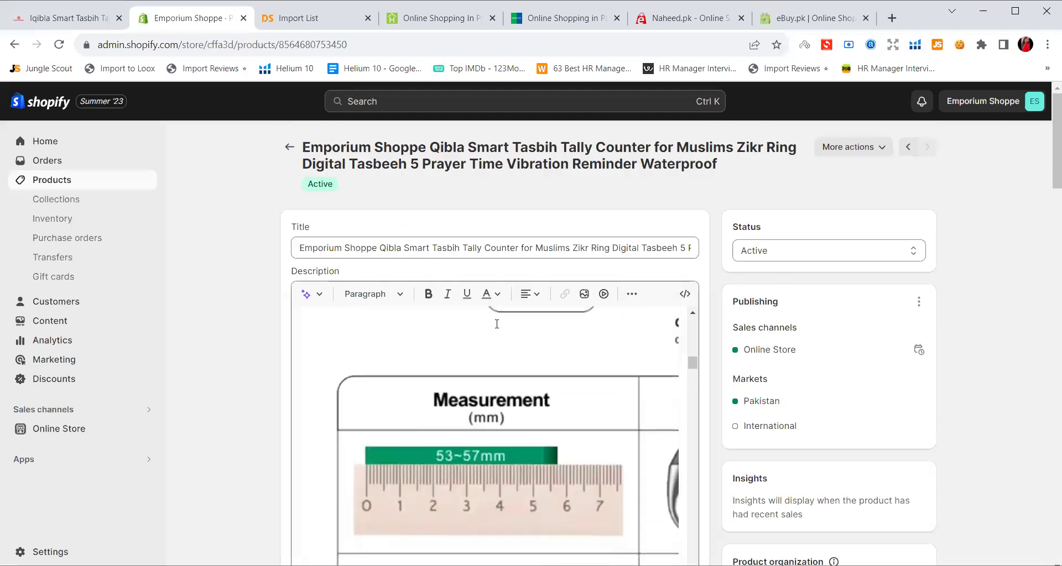
scroll(497, 324, "up", 2)
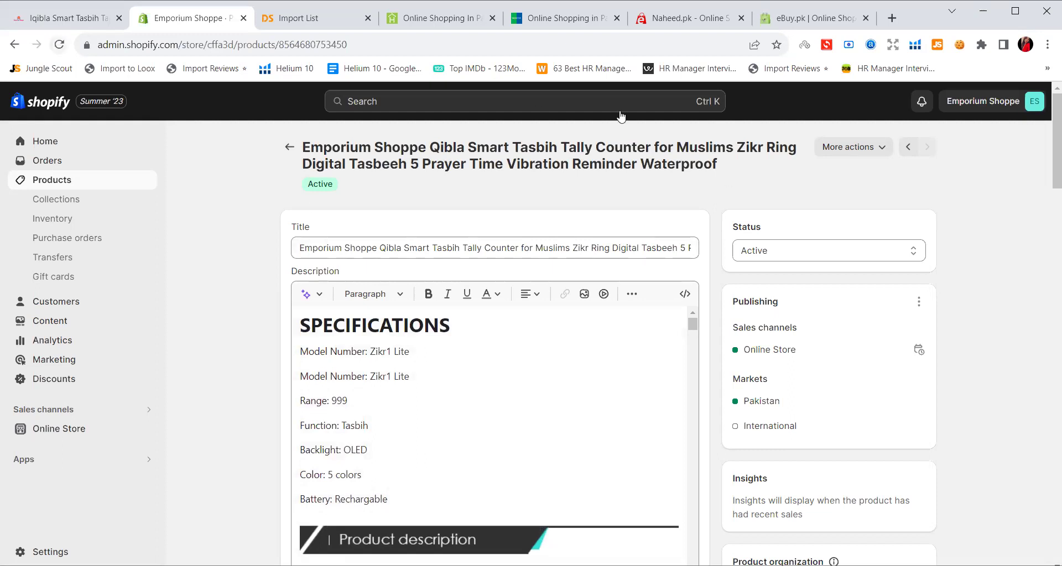
left_click(834, 149)
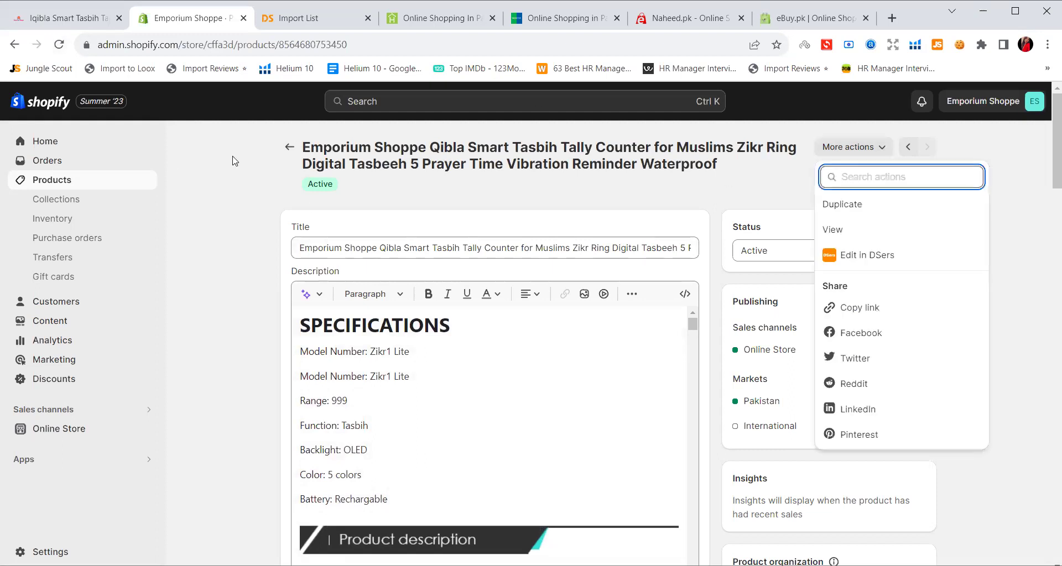
left_click(60, 45)
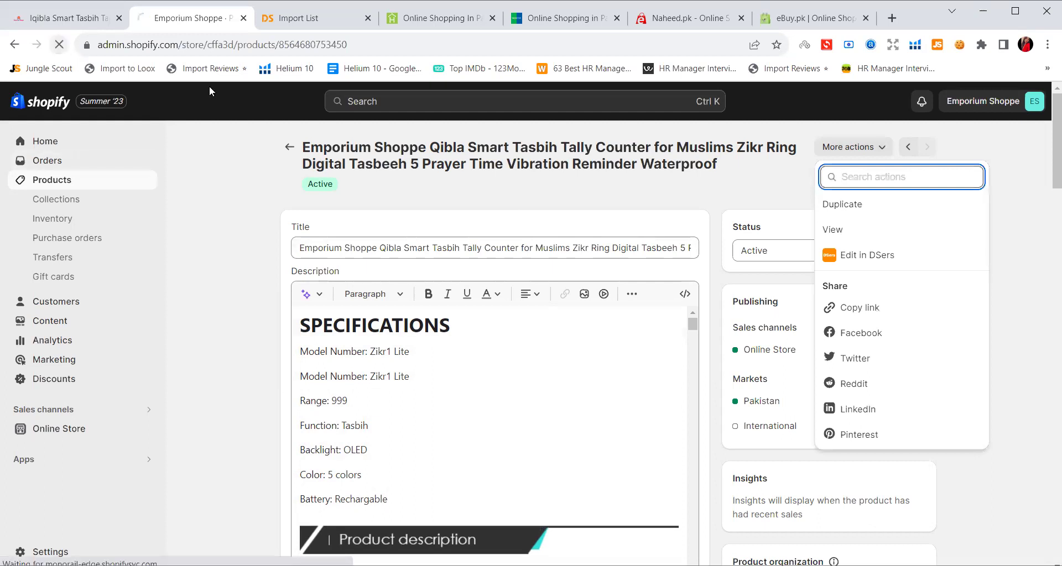
Reload the ring's storefront page and review its updated specifications, description pictures, payment and shipping section, and red ring photo.
left_click(60, 19)
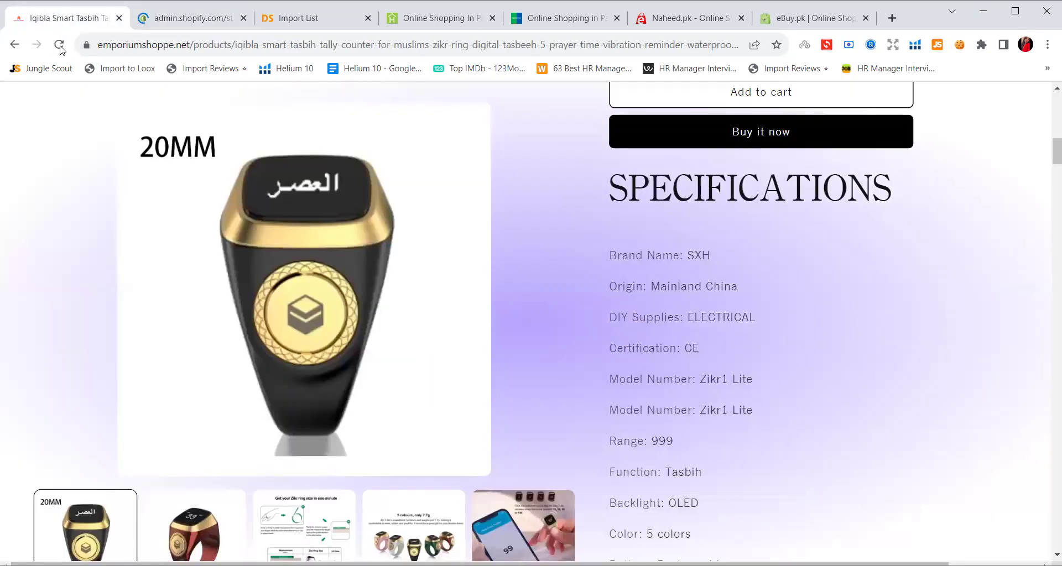
left_click(59, 44)
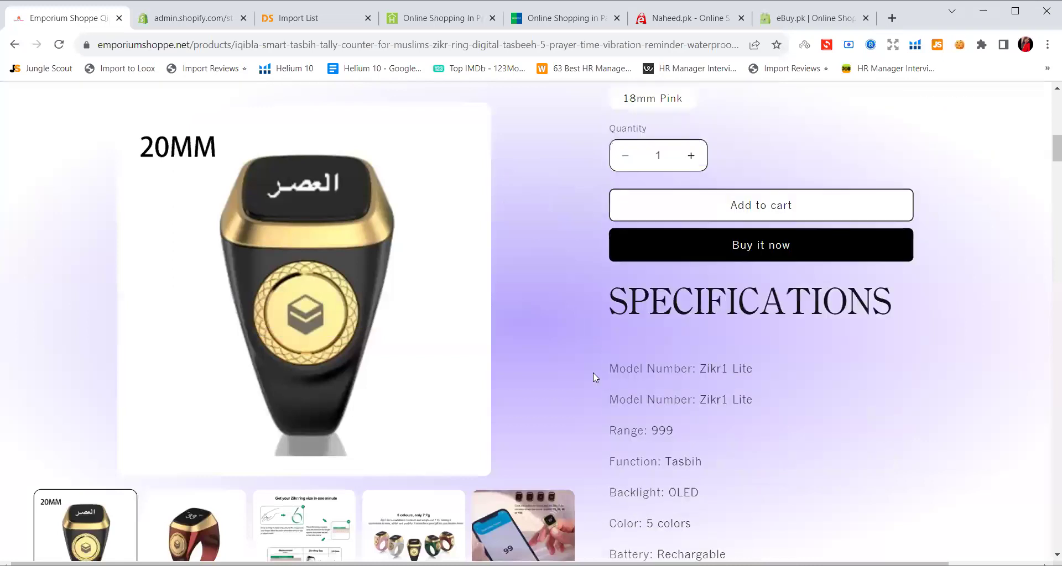
scroll(619, 251, "down", 3)
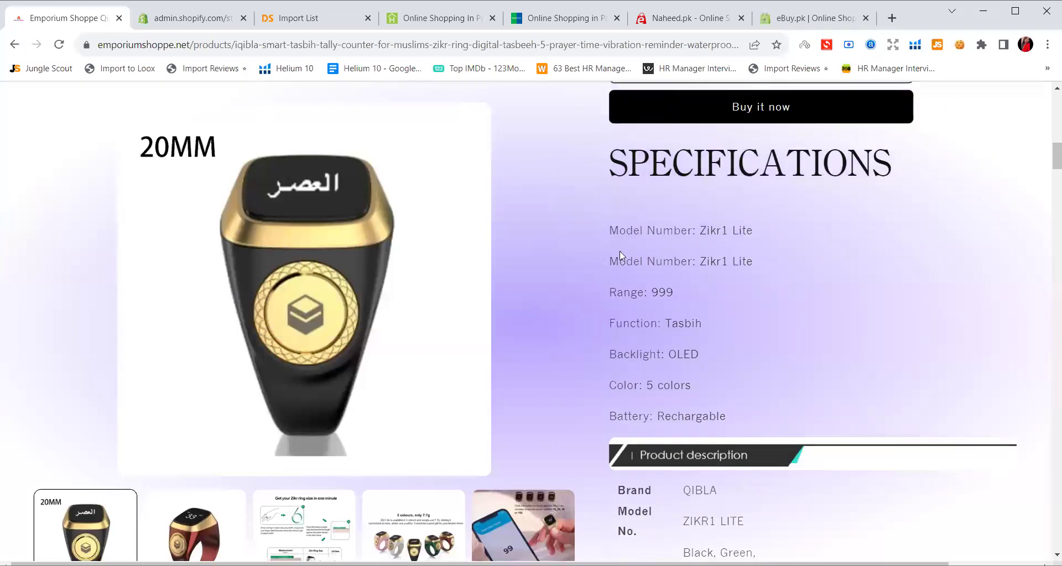
scroll(715, 420, "down", 8)
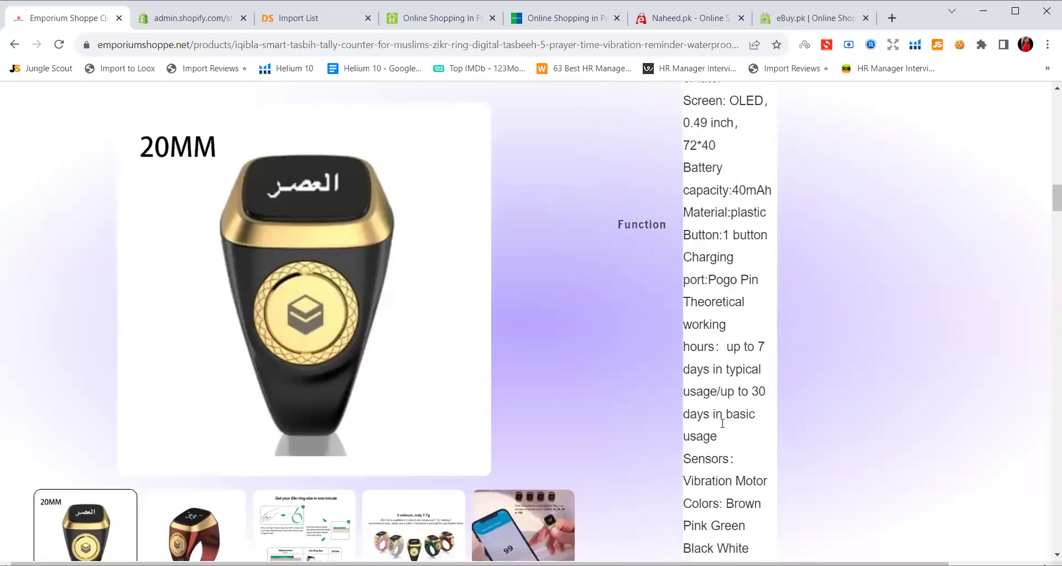
scroll(722, 426, "down", 3)
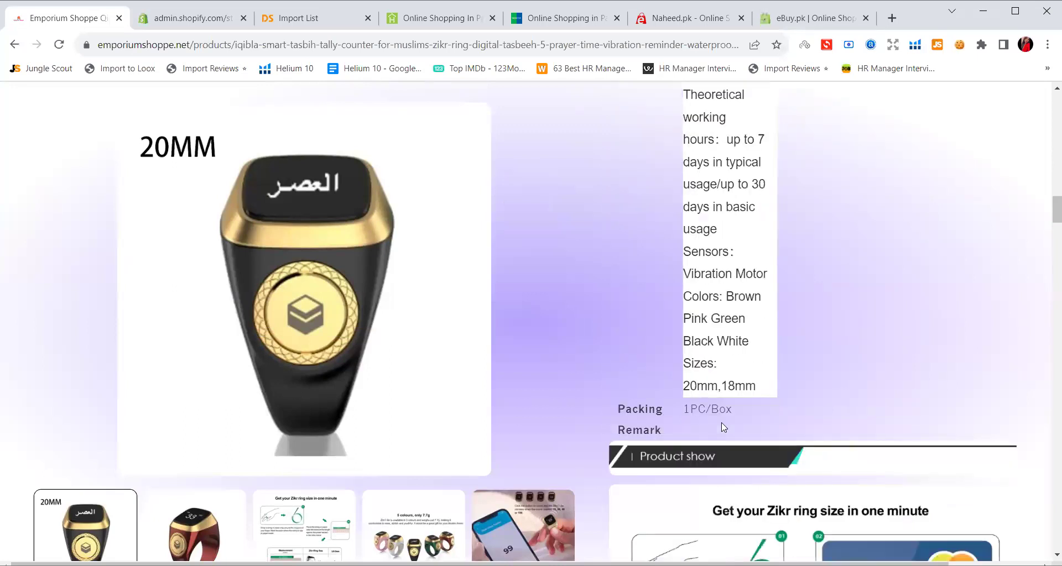
scroll(721, 422, "down", 15)
scroll(486, 475, "down", 10)
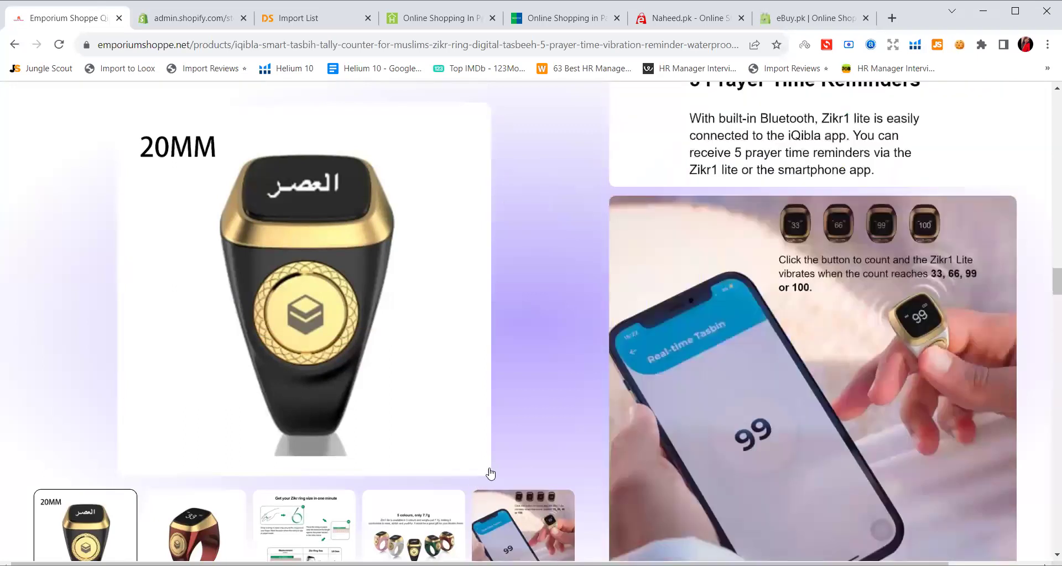
left_click_drag(1056, 329, 1056, 498)
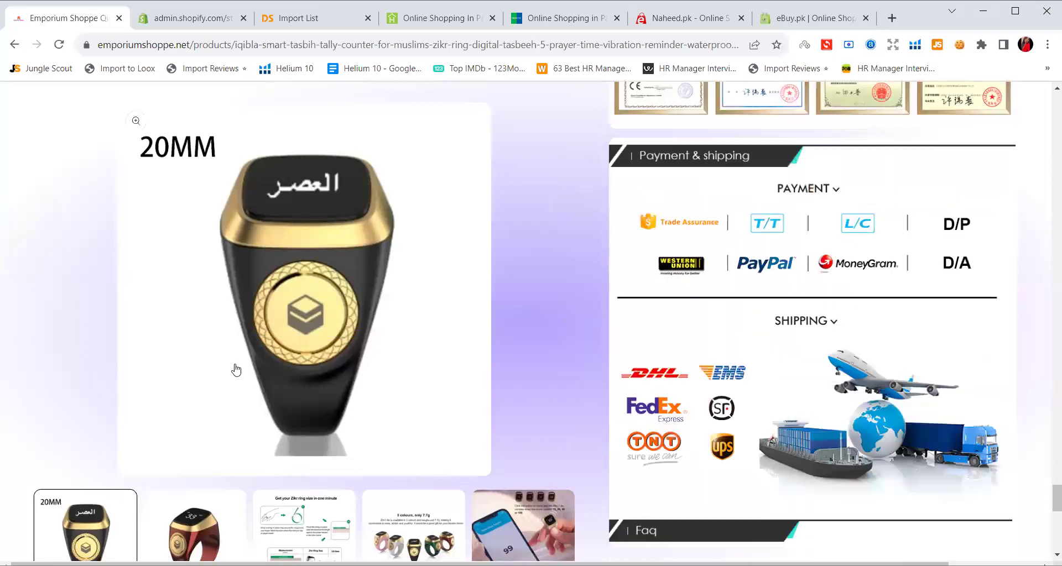
left_click(168, 505)
Check the product list in the Shopify admin, and look through the Emporium Shoppe storefront home page.
left_click(148, 21)
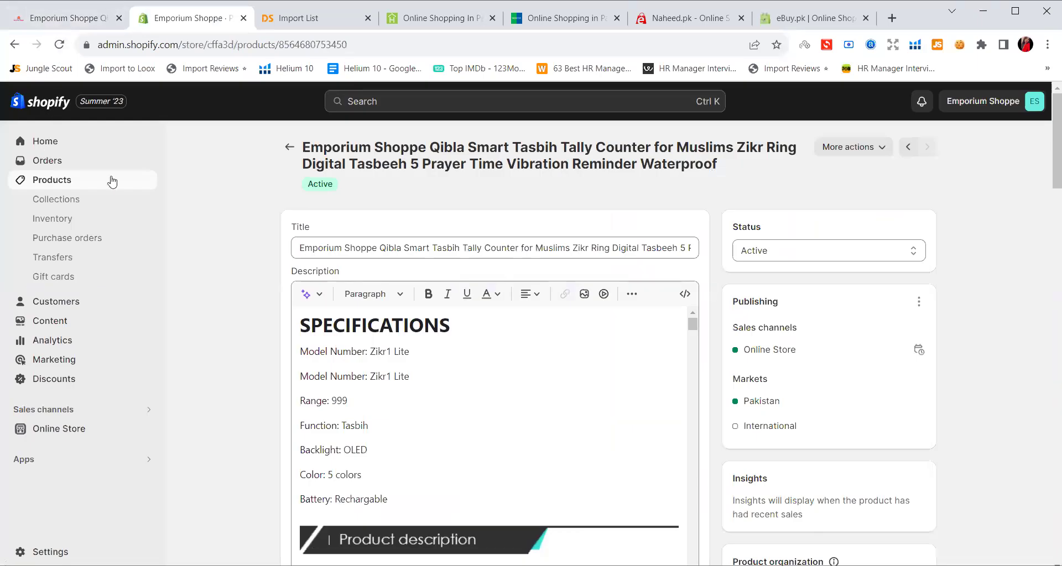
left_click(89, 182)
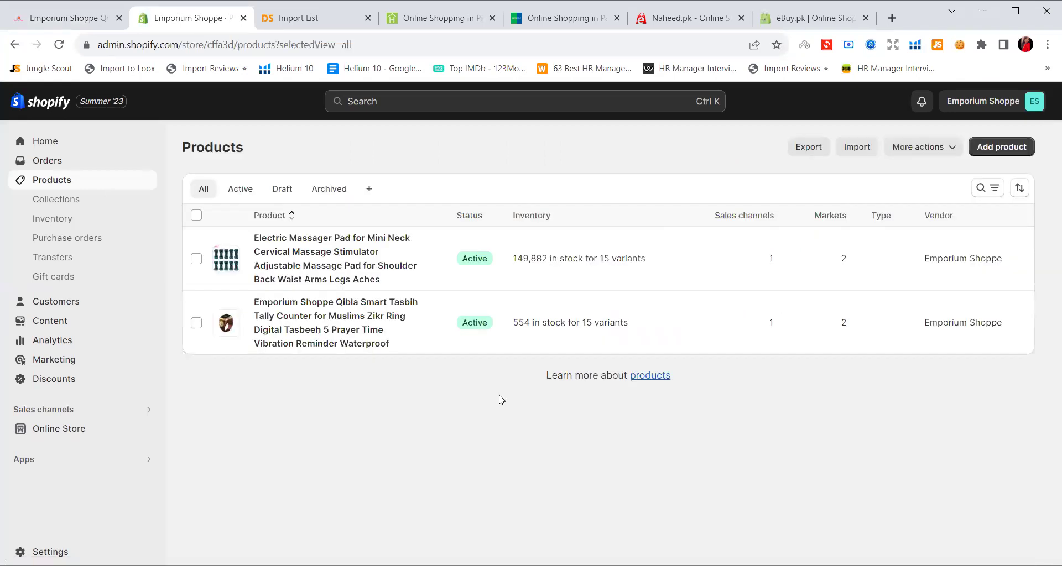
key("ctrl+shift+Tab")
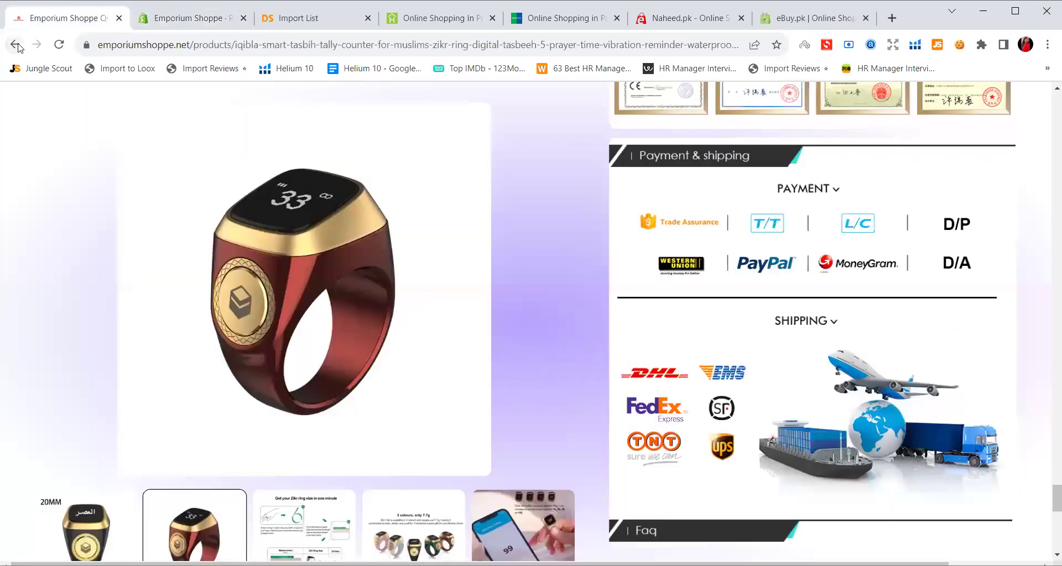
left_click(14, 44)
left_click(518, 215)
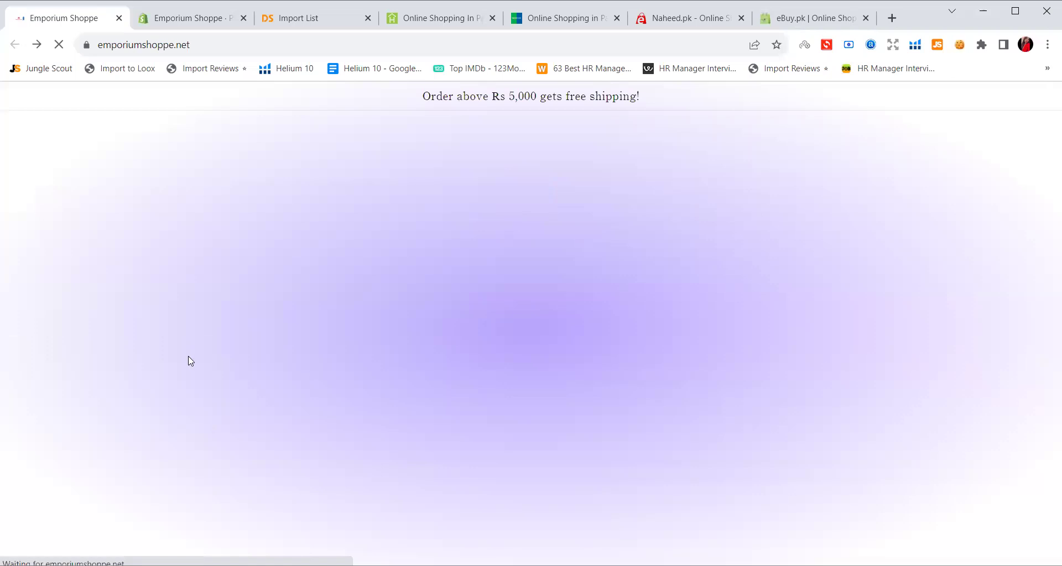
scroll(190, 360, "down", 8)
scroll(1045, 220, "down", 10)
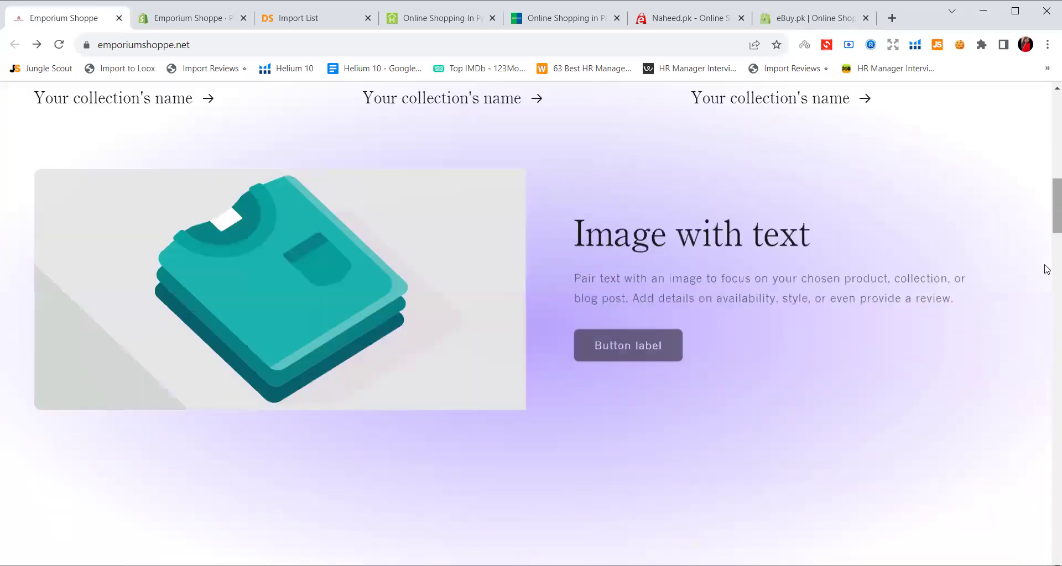